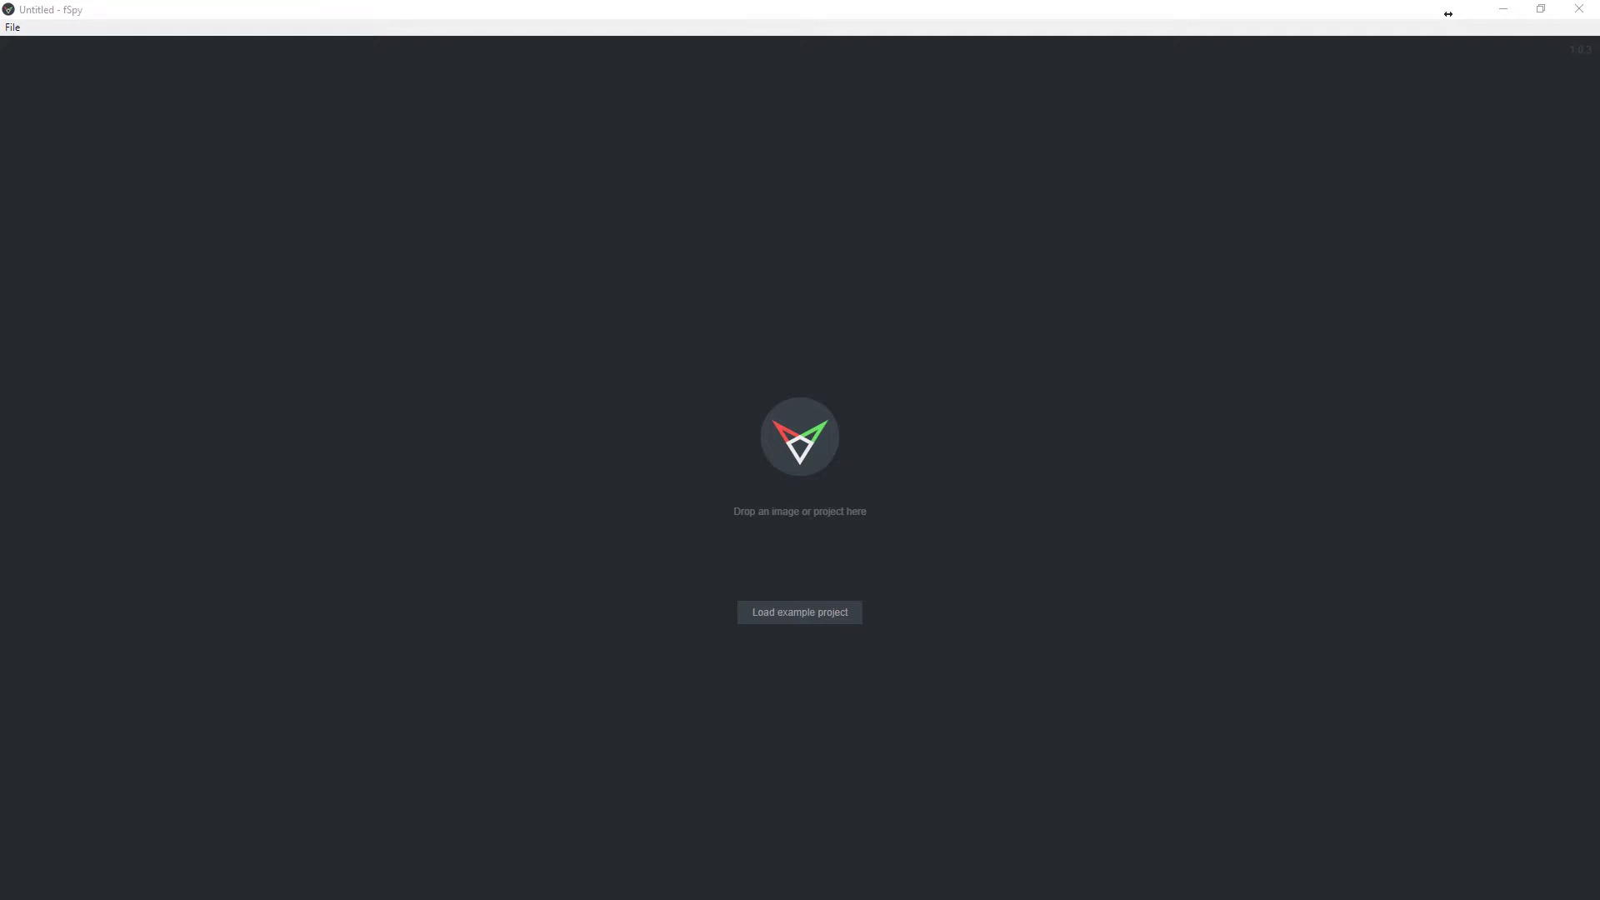
Step: Load the empty room image undimmed and move one y-axis line end to the left wall's lower front corner
left_click_drag(1584, 457, 788, 457)
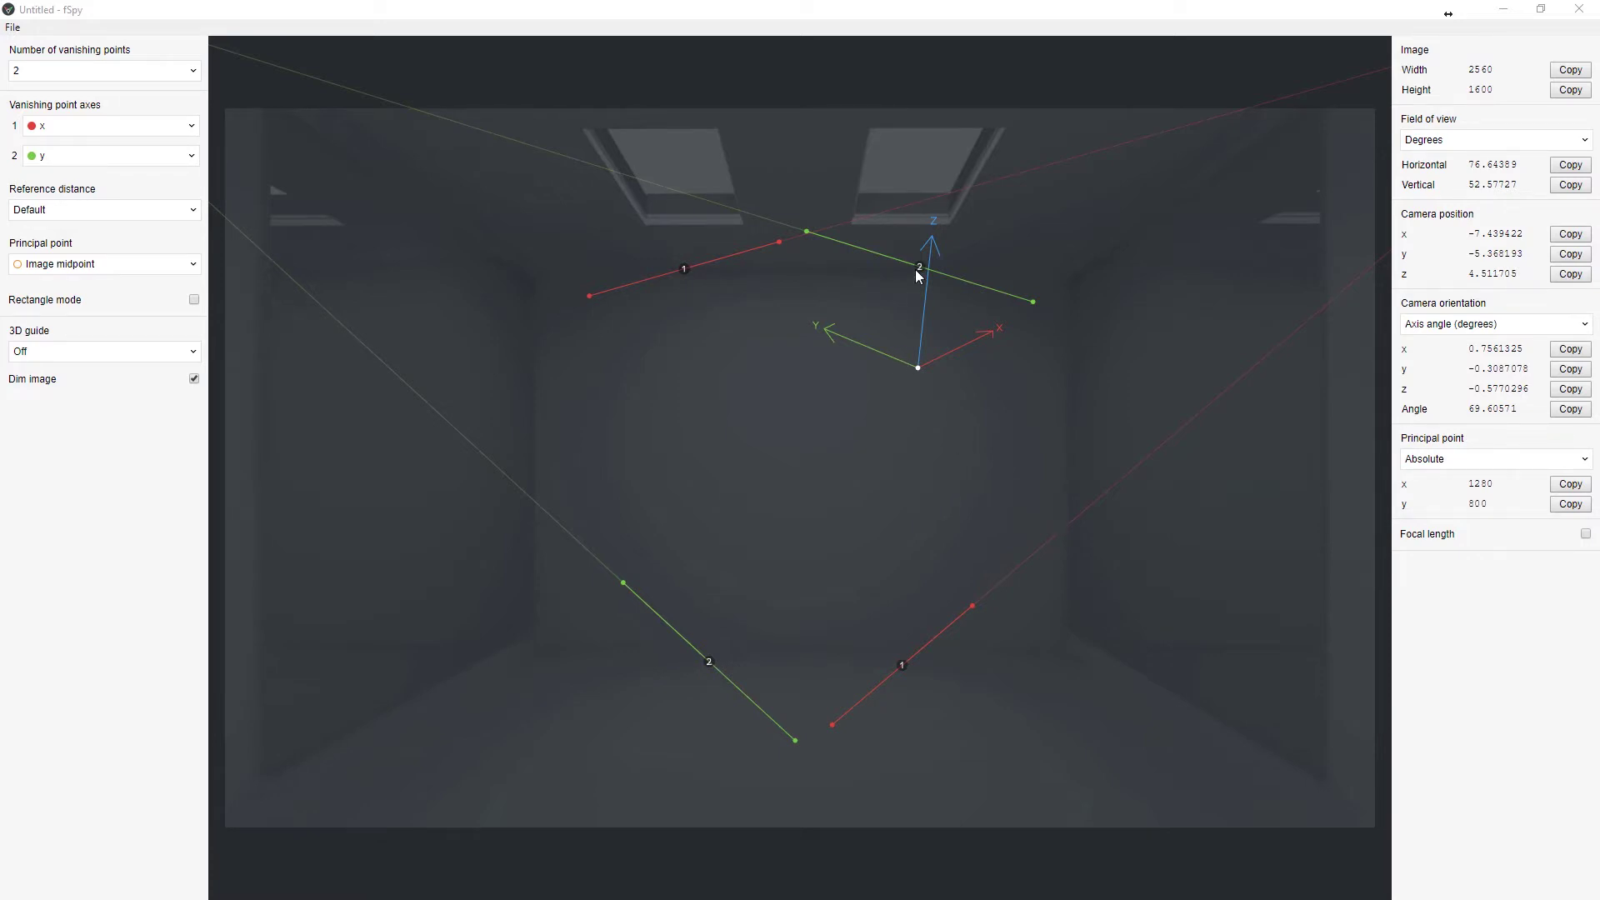
left_click_drag(794, 738, 194, 707)
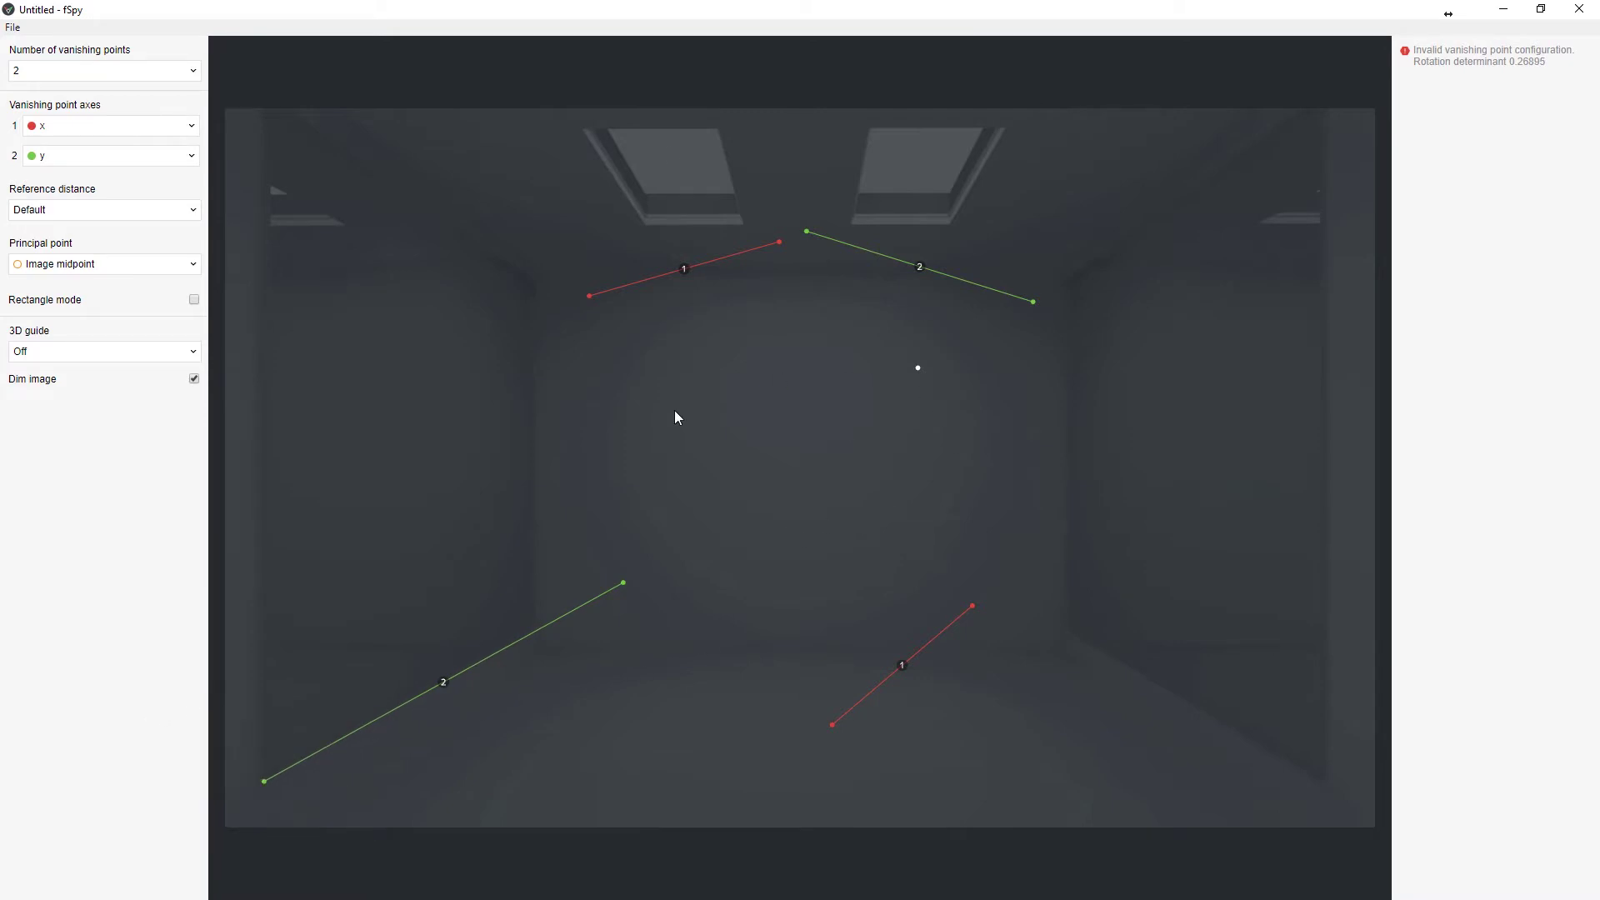
left_click(194, 379)
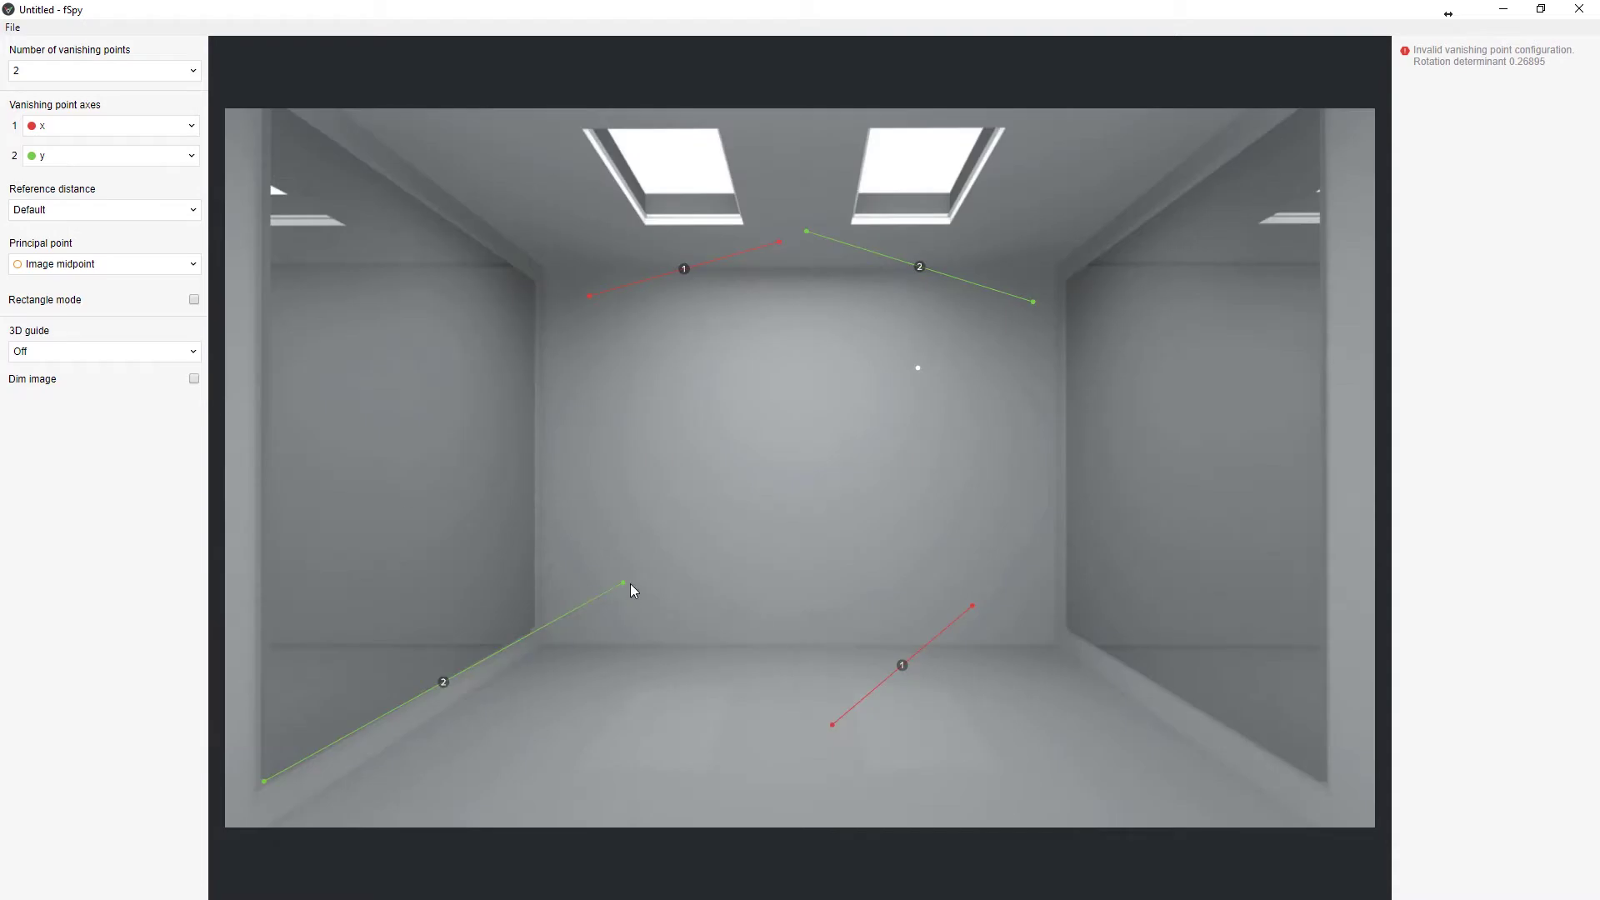
Step: Align the two y-axis vanishing lines with the floor edges of the left and right walls
left_click_drag(625, 583, 534, 631)
left_click_drag(1034, 301, 1325, 783)
left_click_drag(806, 231, 1057, 646, "shift")
left_click_drag(1325, 783, 1302, 817, "shift")
Step: Align the two x-axis vanishing lines with the back wall's floor and ceiling edges
left_click_drag(832, 725, 542, 644)
left_click_drag(973, 606, 1057, 646)
left_click_drag(589, 295, 543, 268)
left_click_drag(779, 242, 1055, 269)
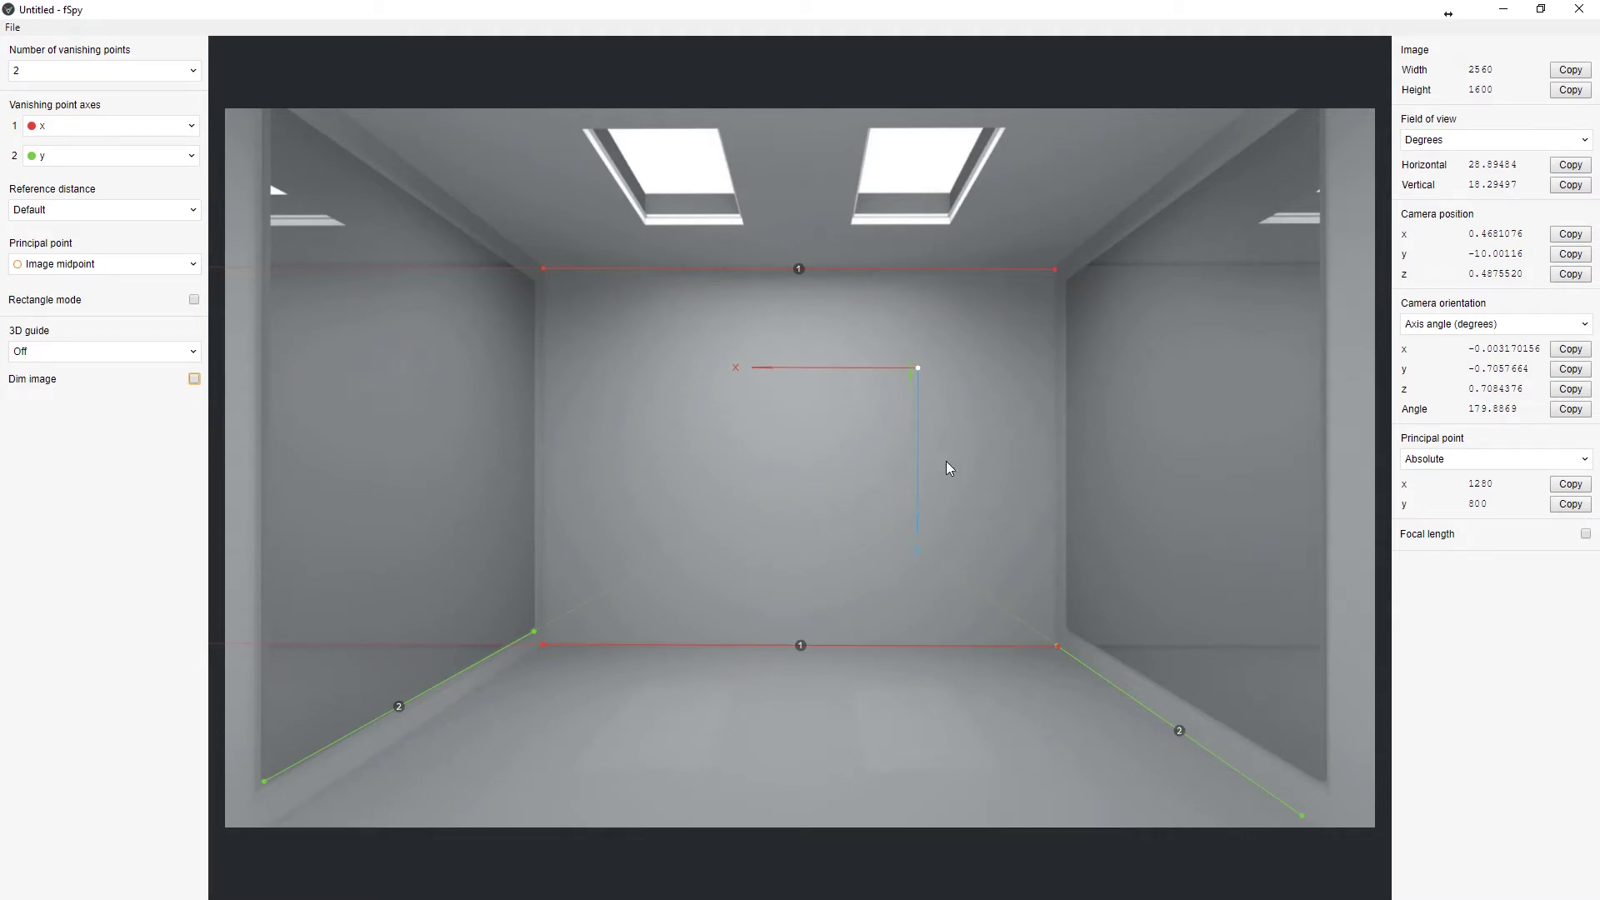
Step: Set the second vanishing point axis to -y and show the Box 3D guide with the origin near the back wall's centre
left_click(131, 160)
left_click(40, 224)
left_click(117, 352)
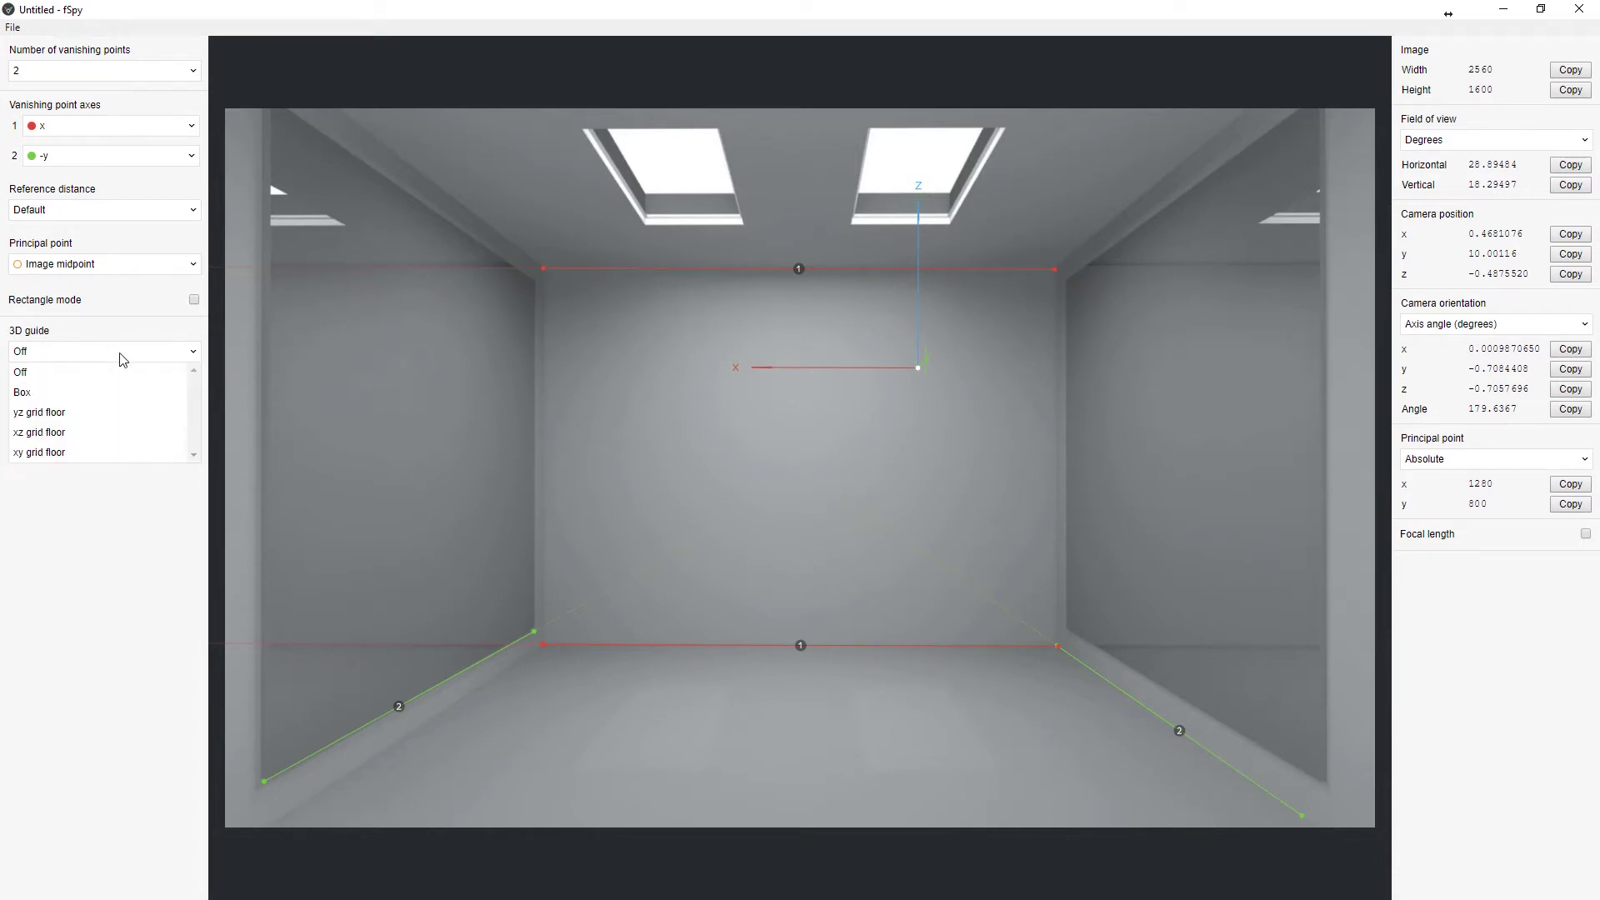
left_click(33, 387)
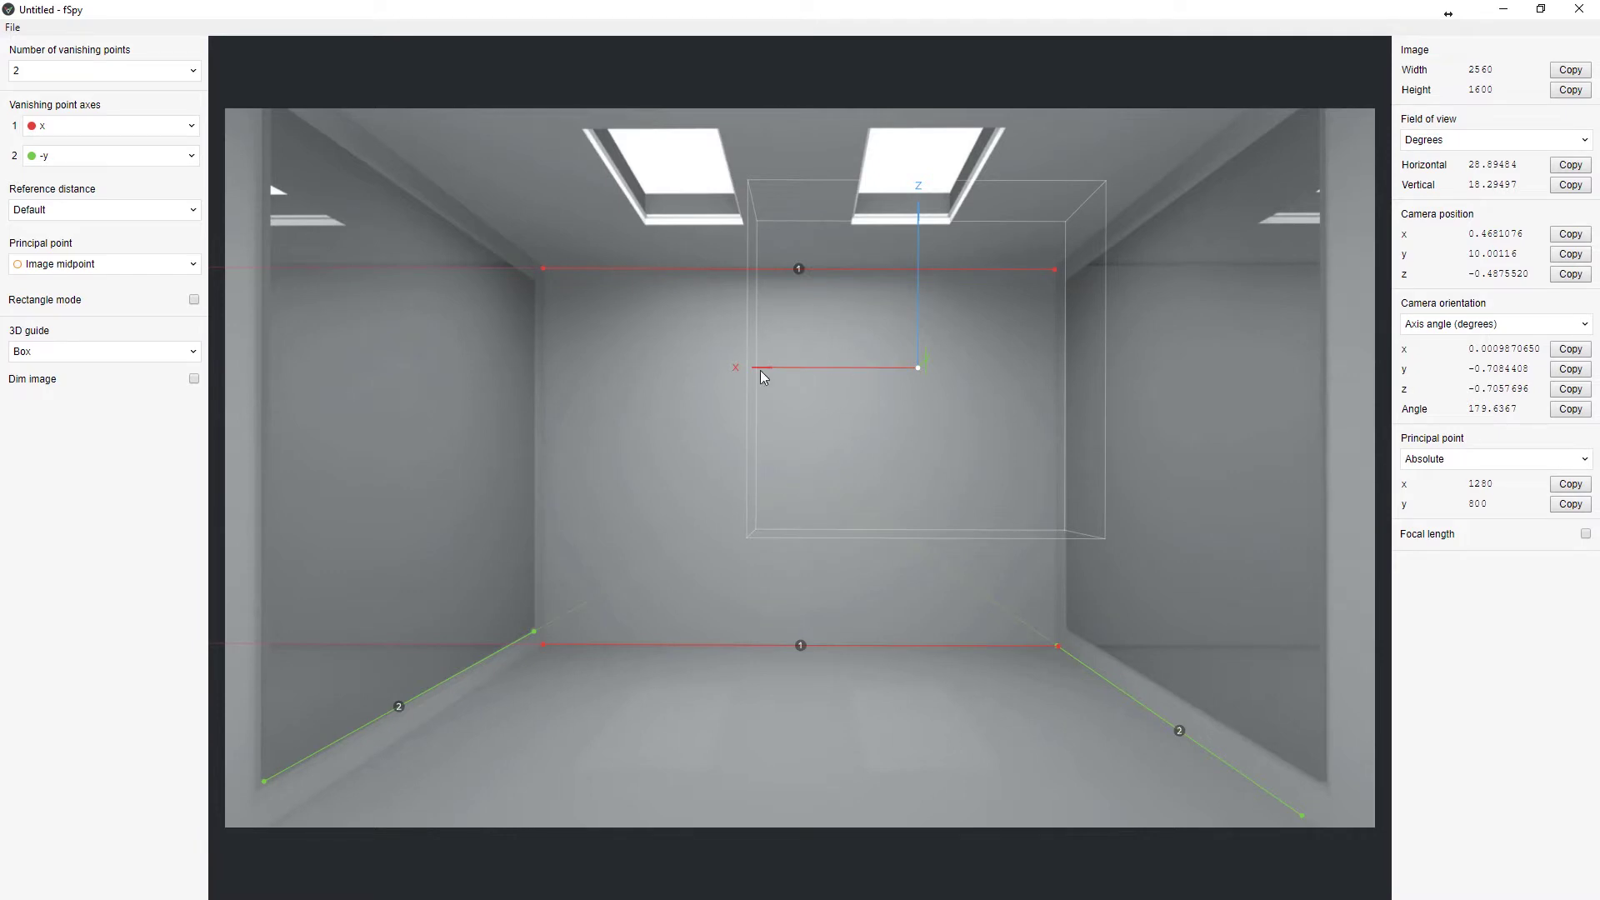
left_click_drag(928, 358, 807, 473)
Step: Change the 3D guide to xy grid floor and move the origin down to the middle of the room's floor
left_click(86, 353)
left_click(33, 454)
left_click_drag(803, 472, 797, 758)
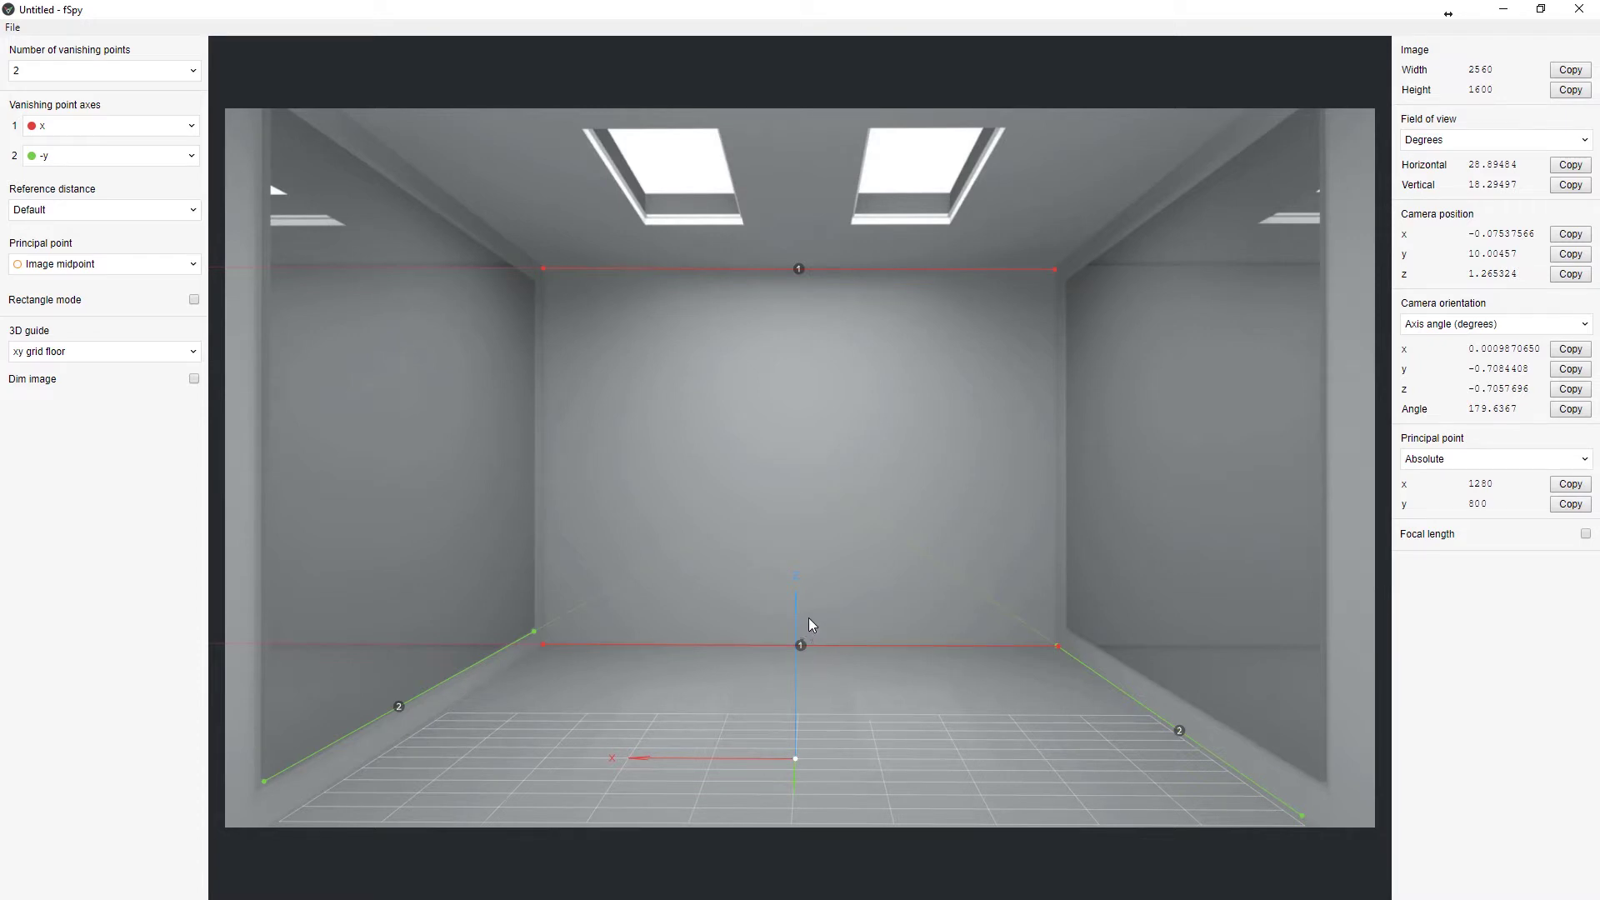
Step: Save the project to the Desktop as room.fspy, replacing the existing file
left_click(12, 27)
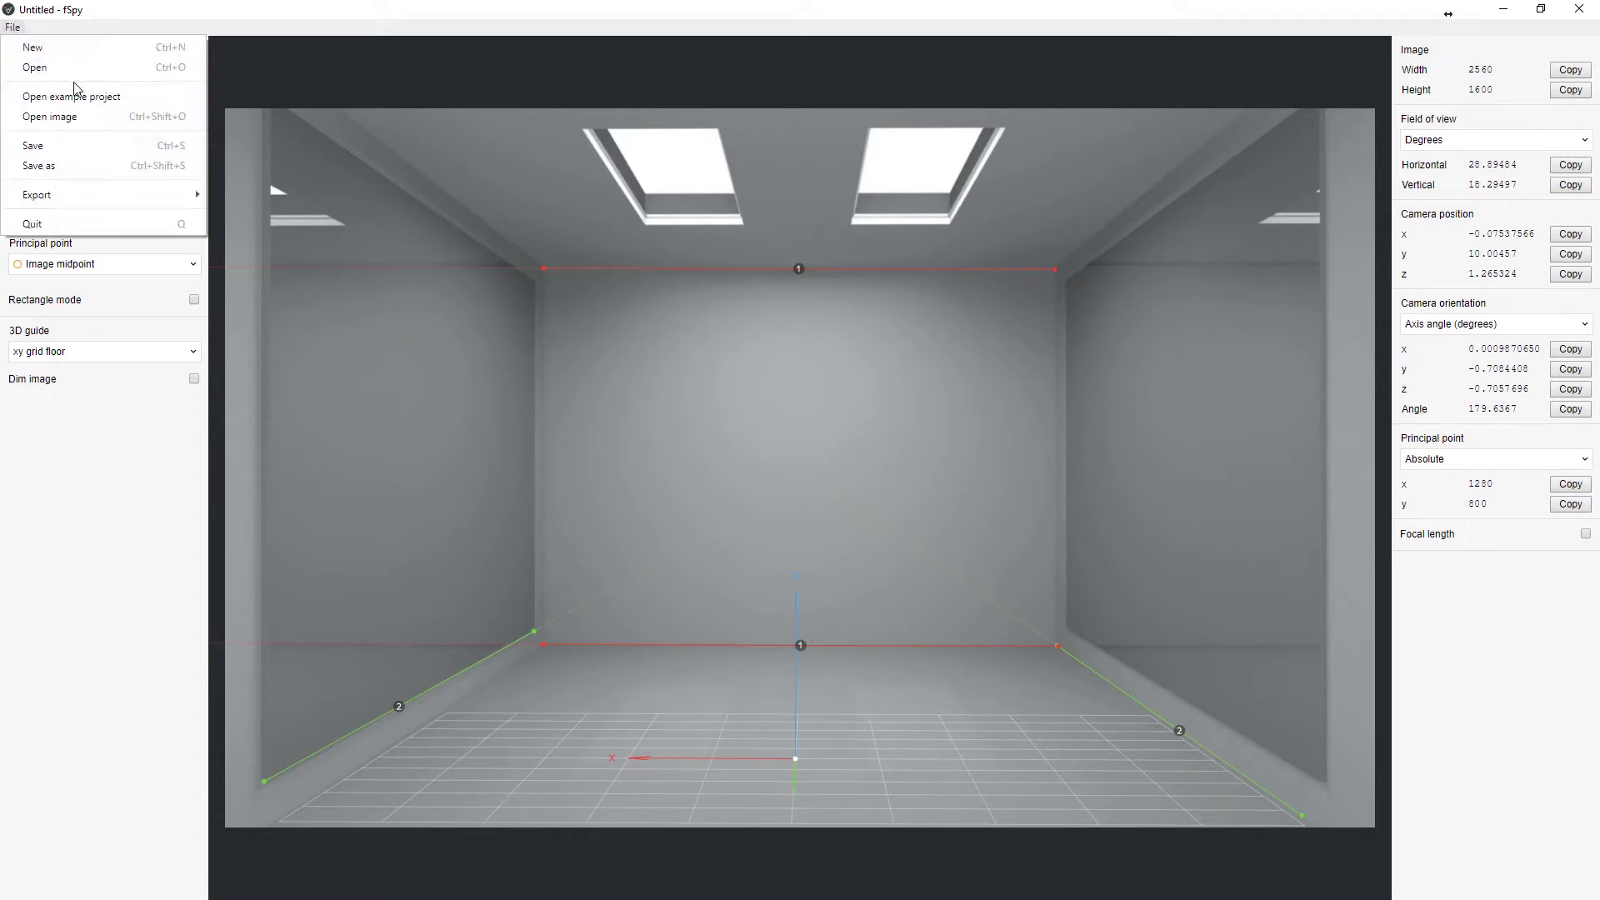
left_click(62, 154)
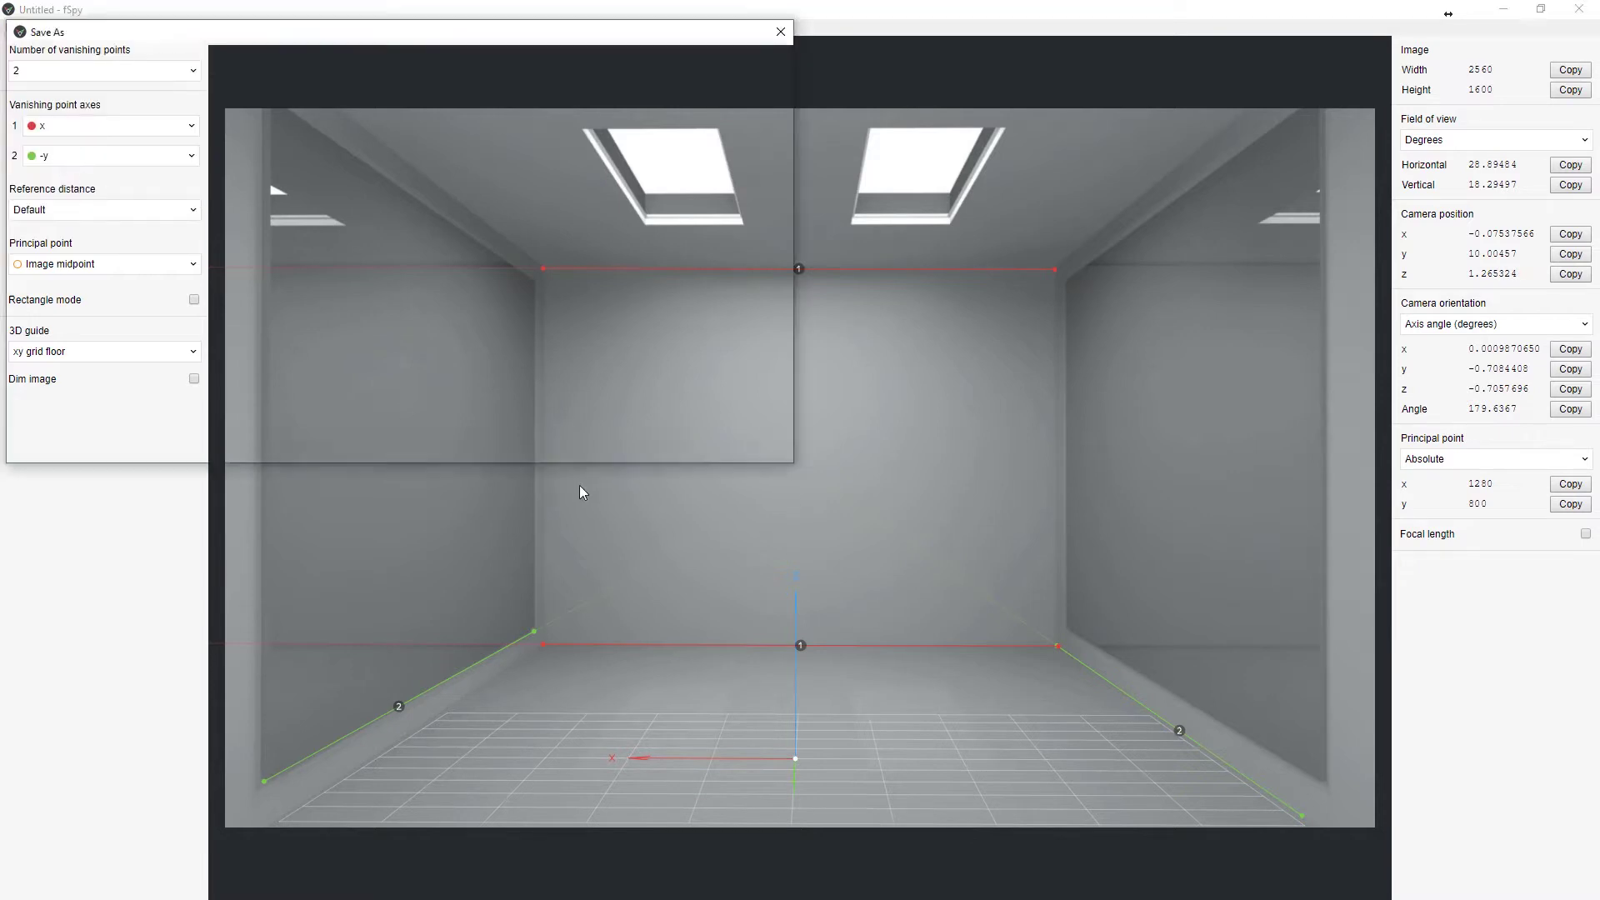
type("room")
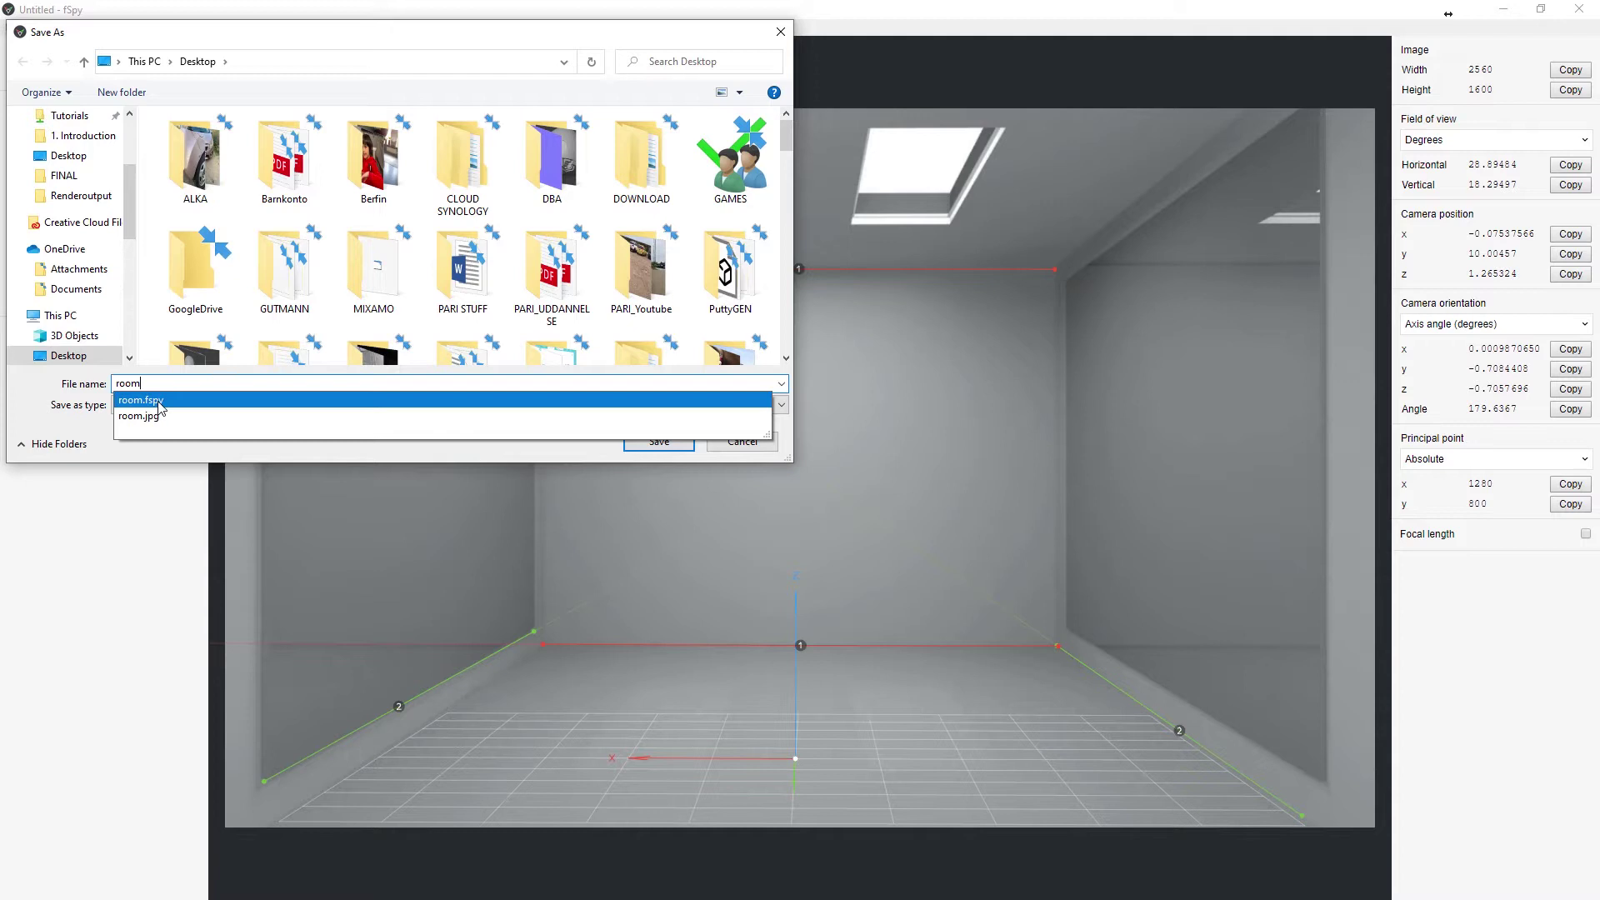
left_click(169, 401)
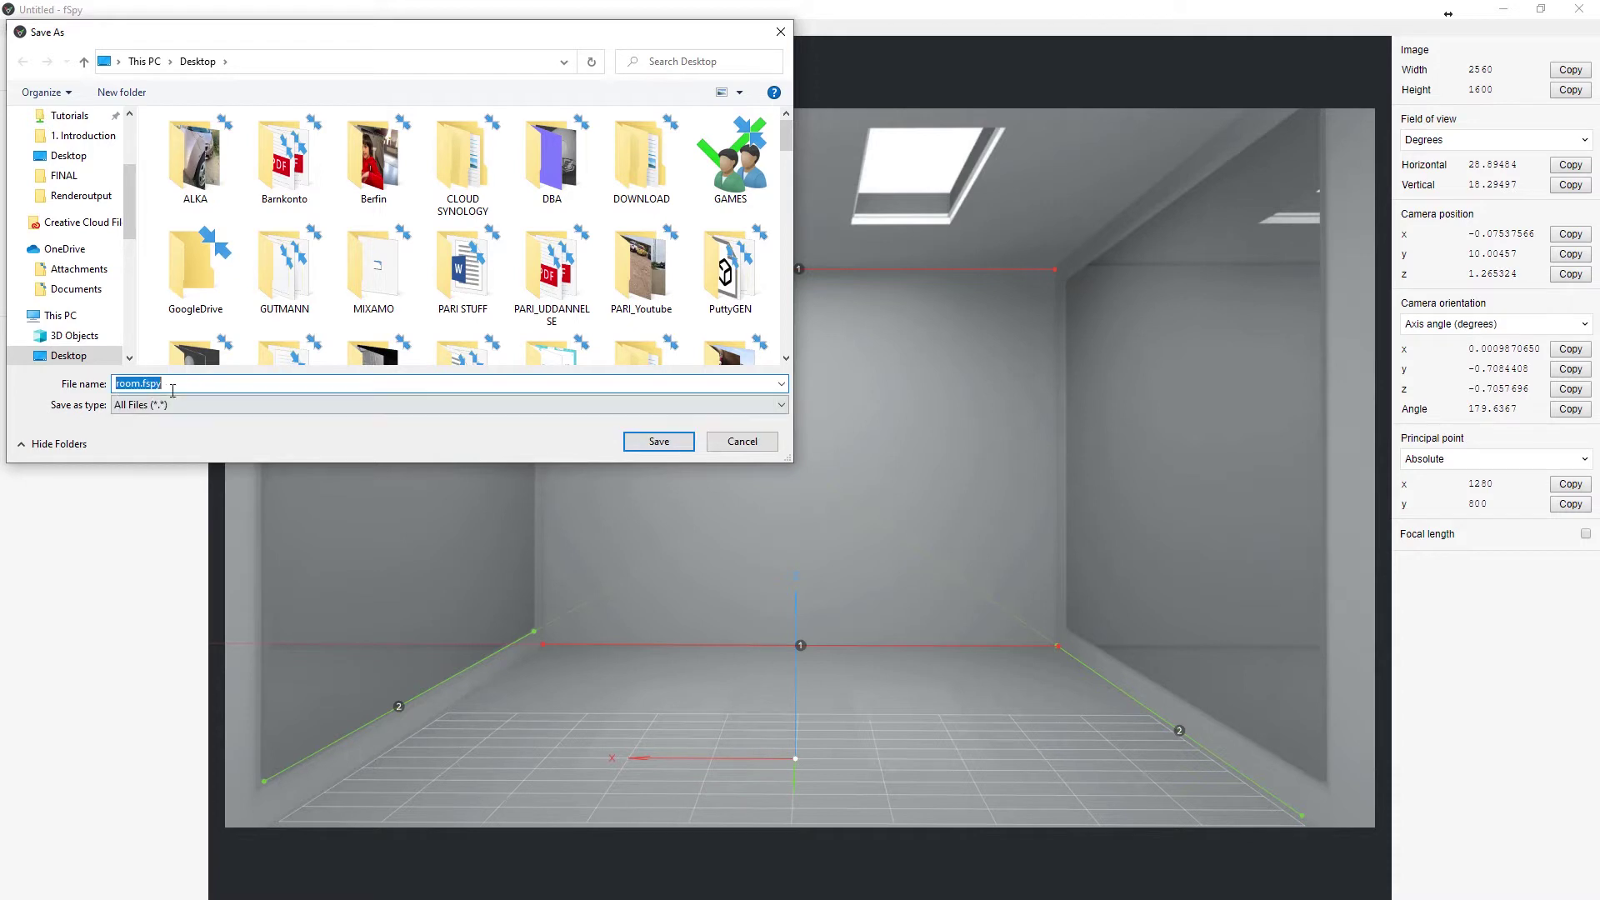
left_click(667, 447)
left_click(847, 462)
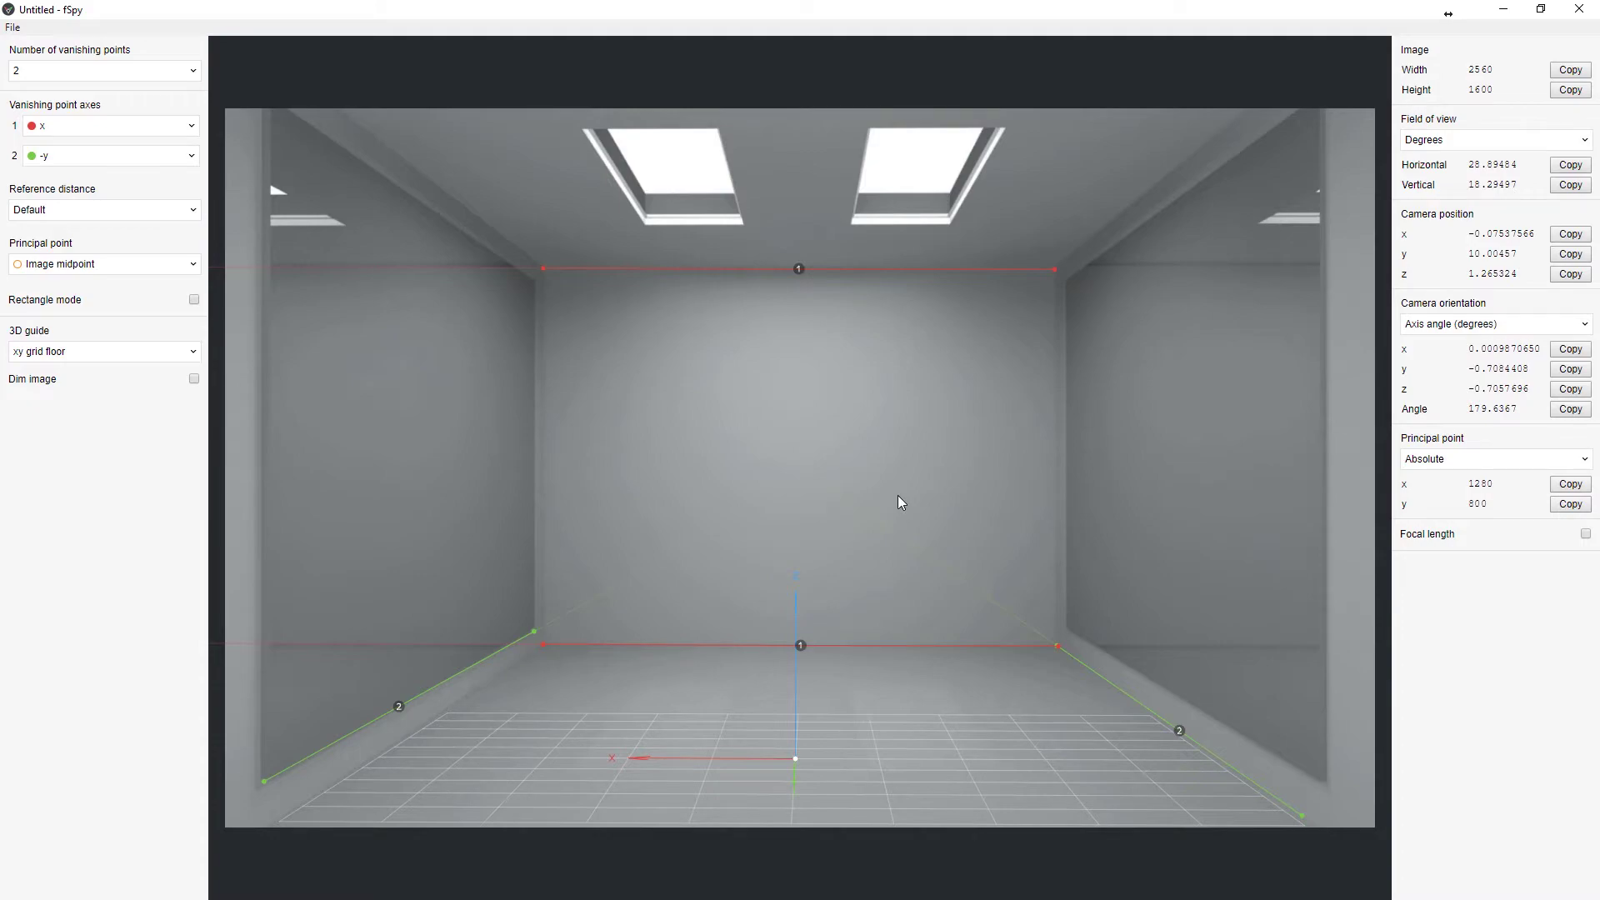
Step: Switch to Blender and check in the preferences whether the Import fSpy project add-on is enabled
key("alt+Tab")
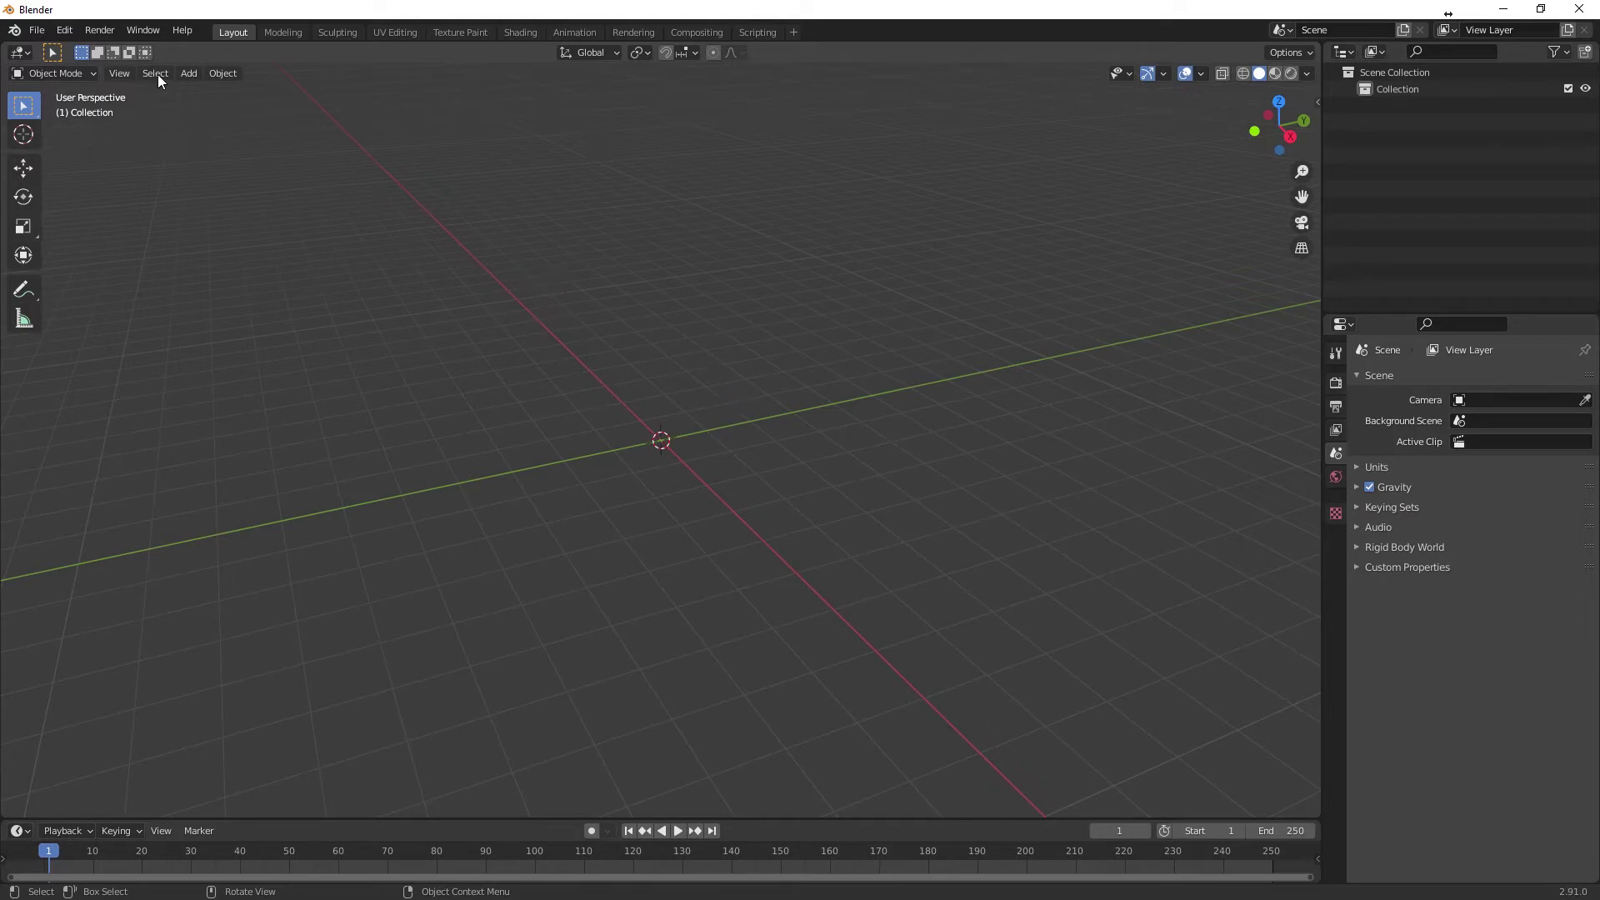
left_click(66, 30)
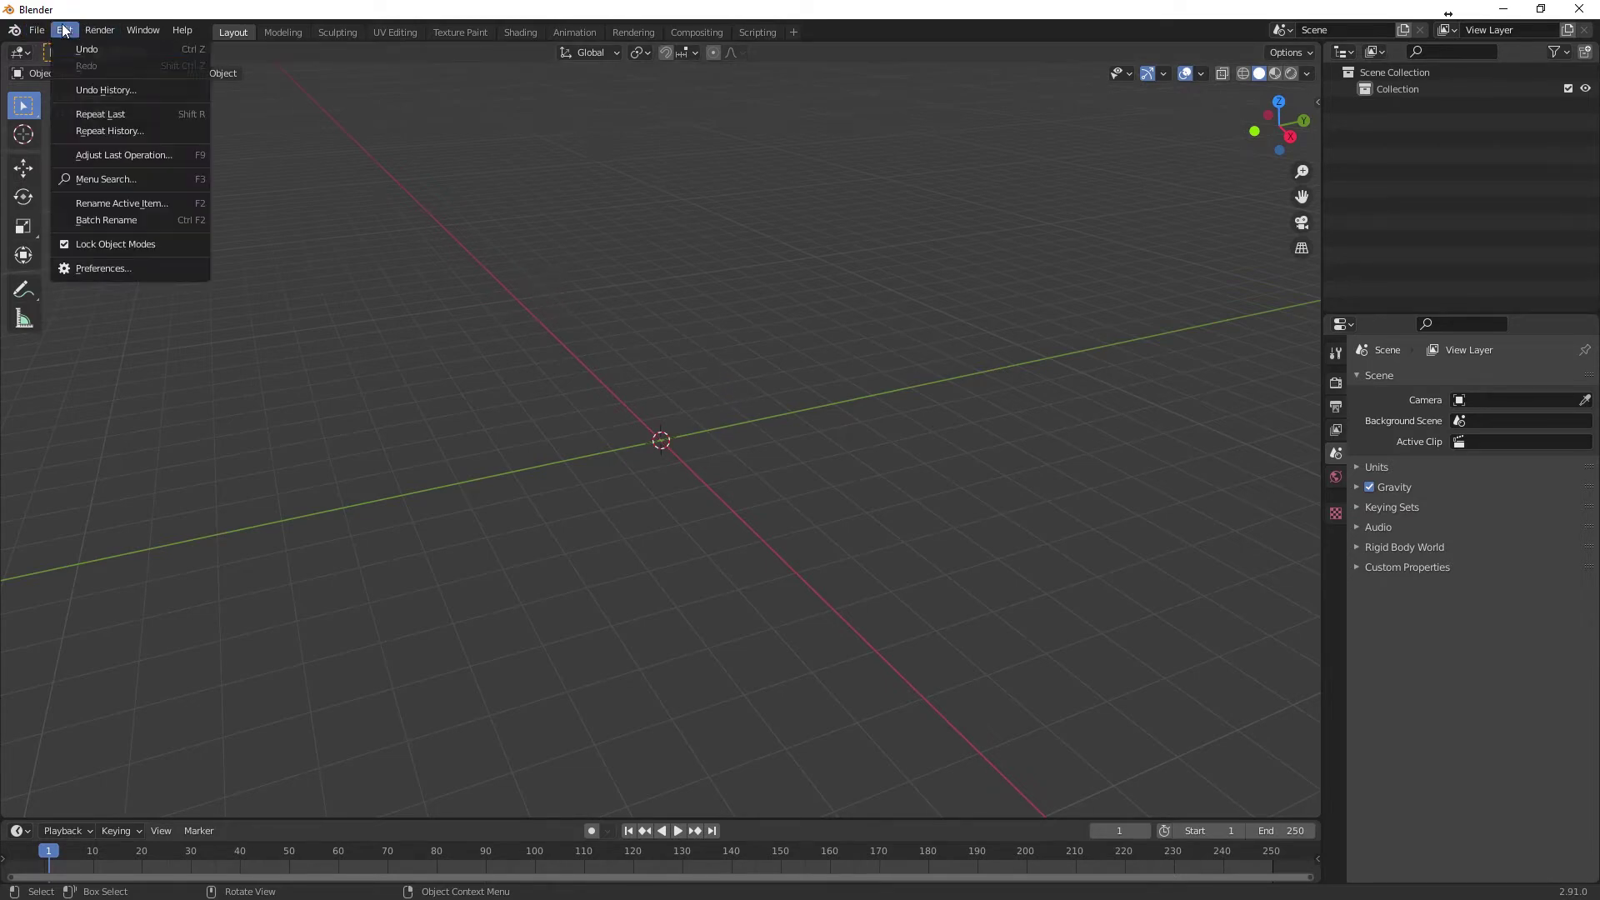
left_click(102, 265)
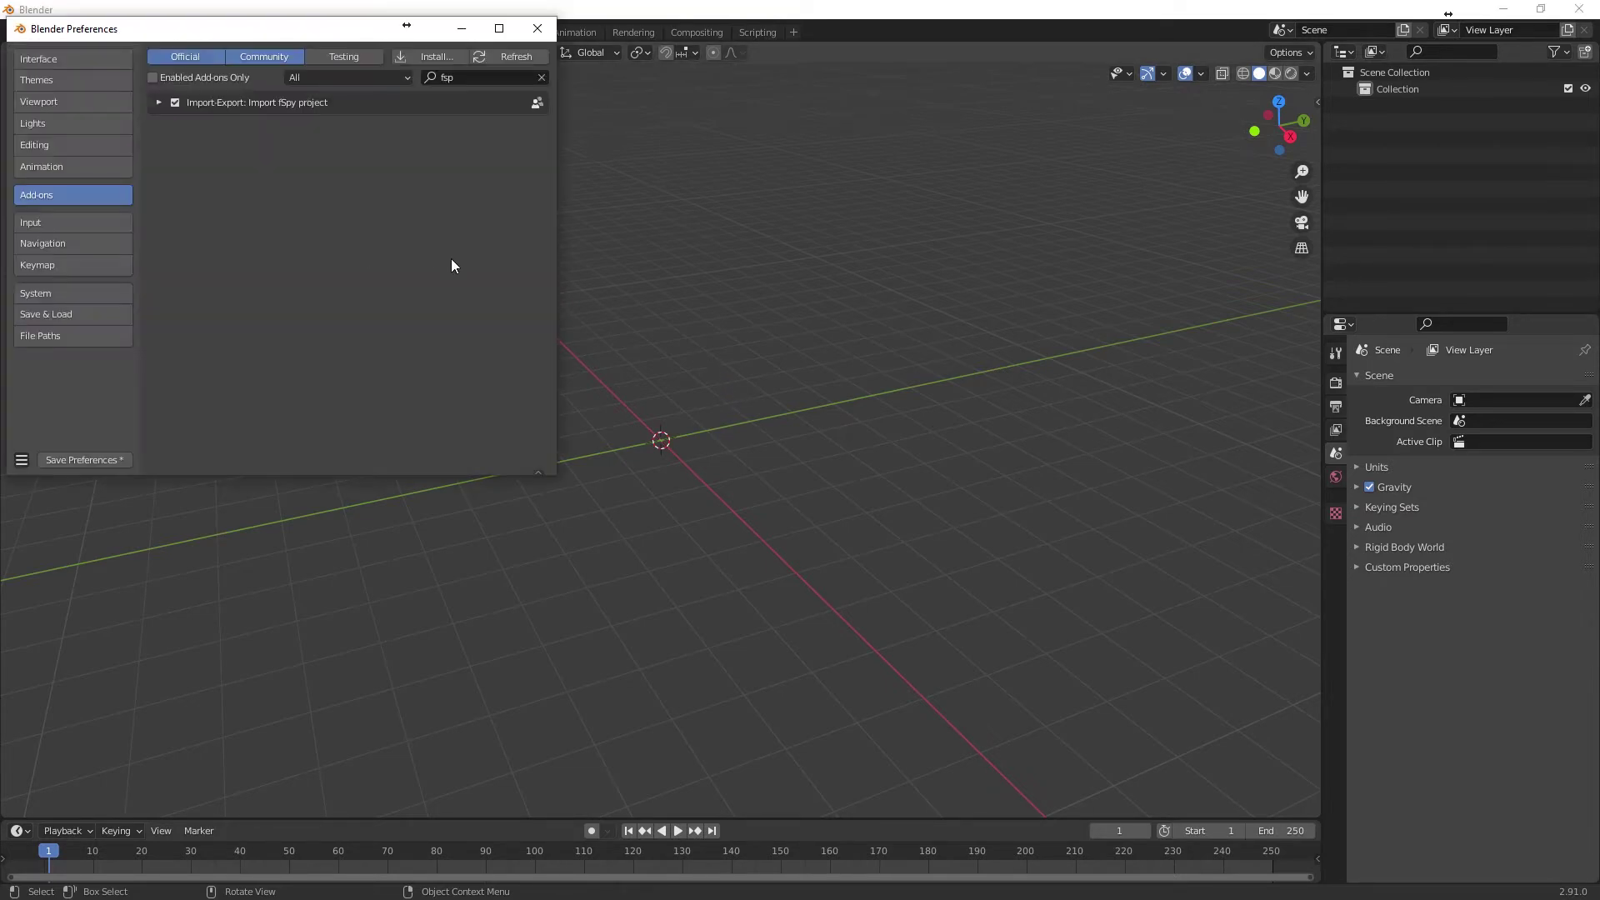
left_click(471, 77)
key("Home")
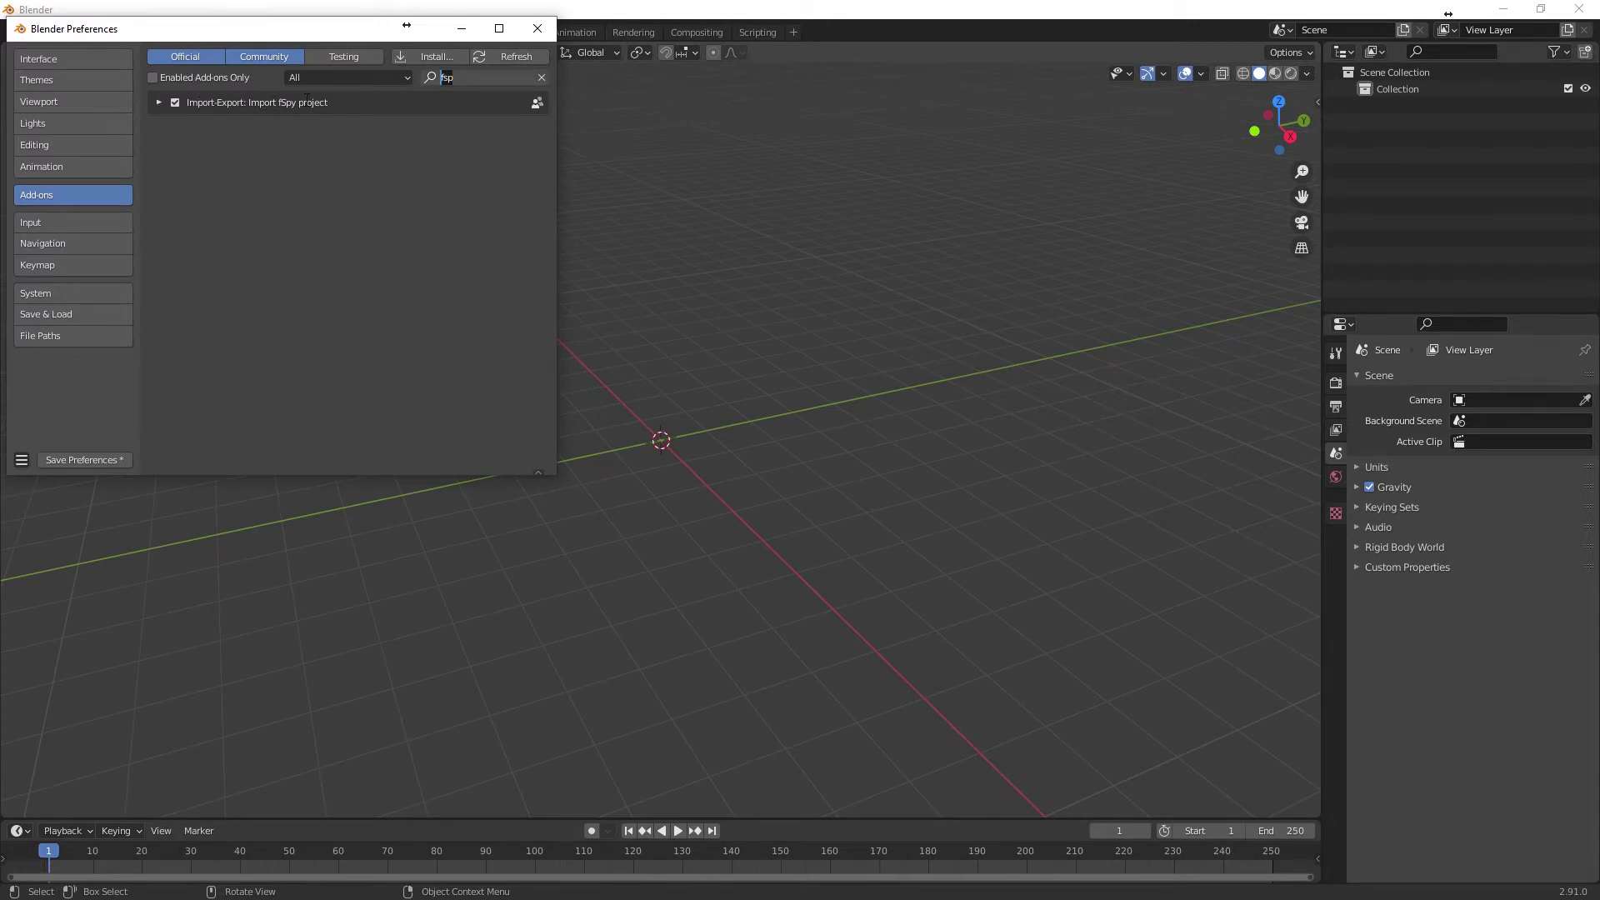
left_click(551, 33)
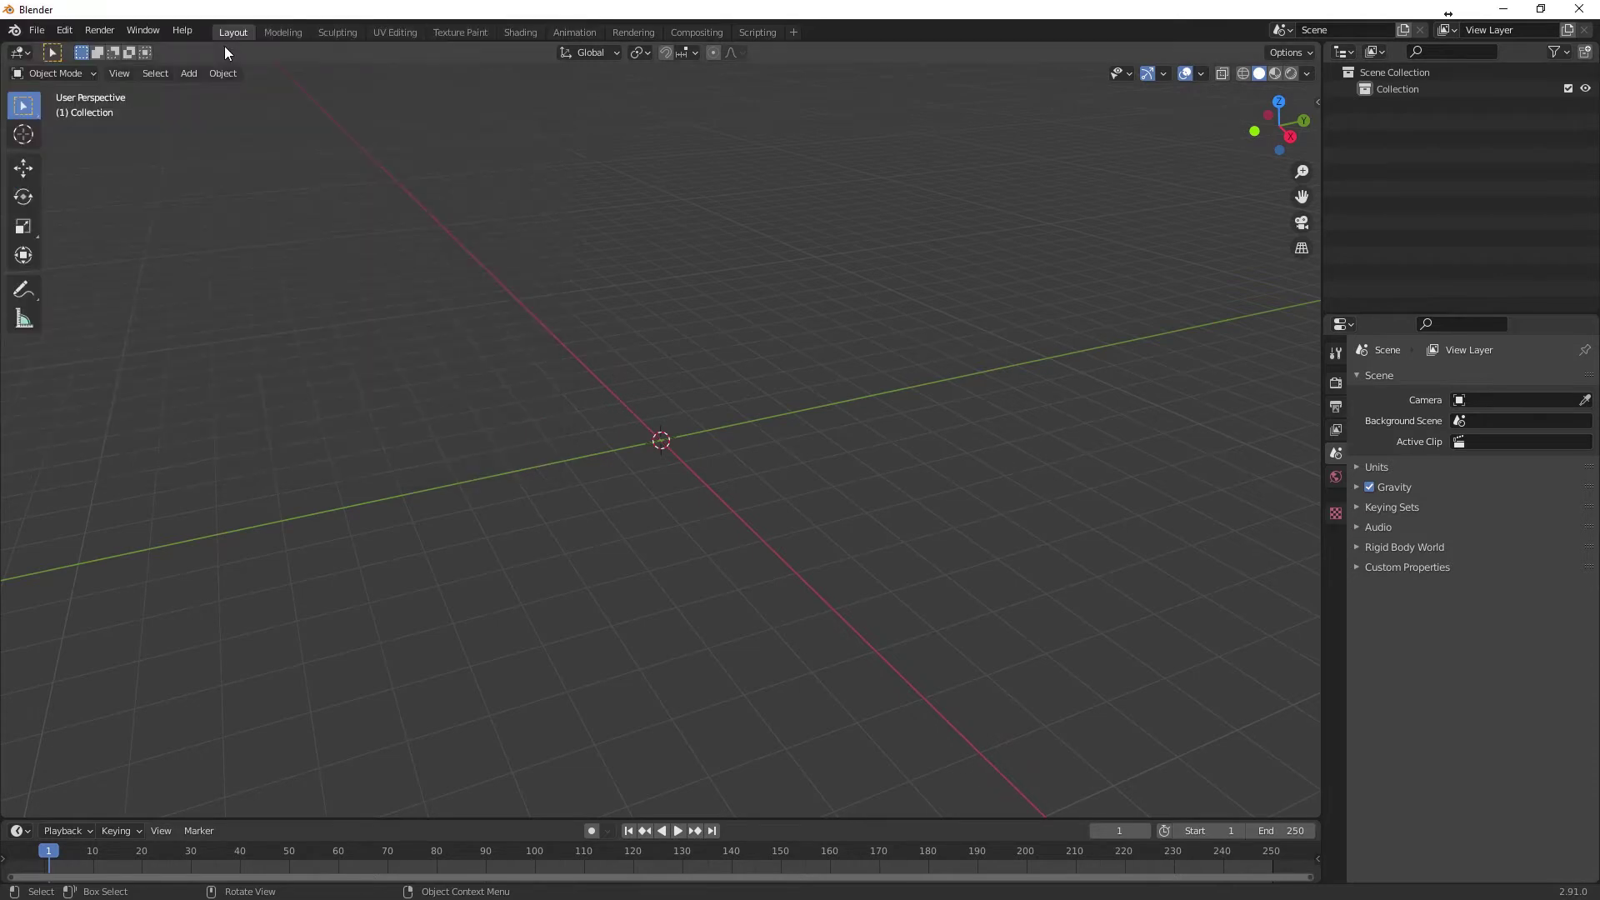
Step: Import the fSpy project room.fspy from the Desktop with its background image
left_click(38, 31)
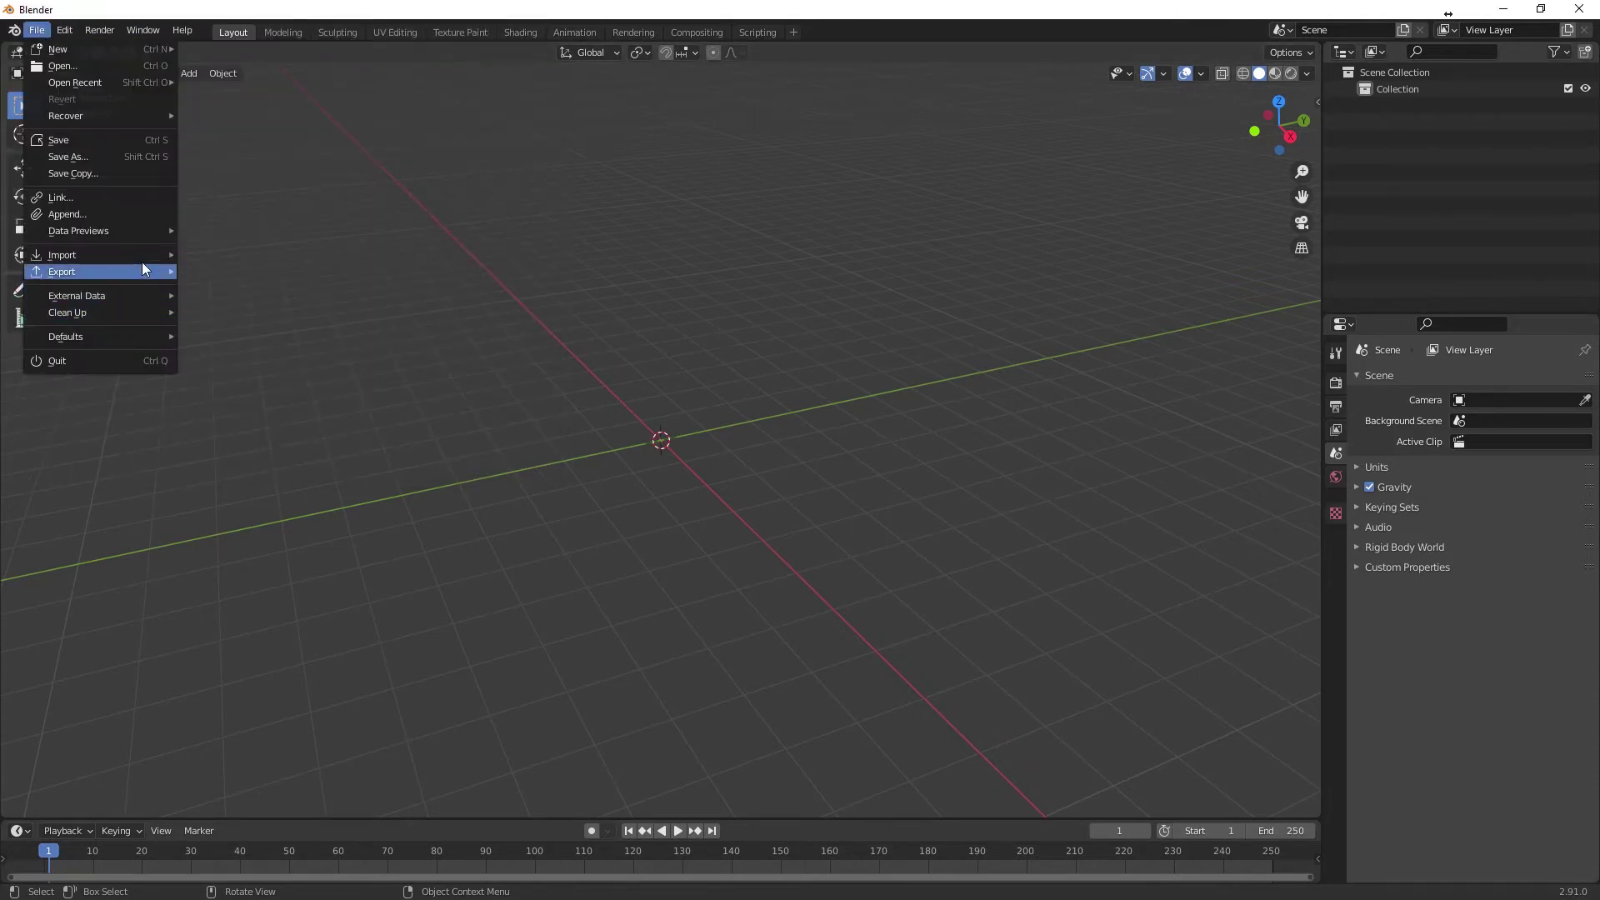
mouse_move(143, 254)
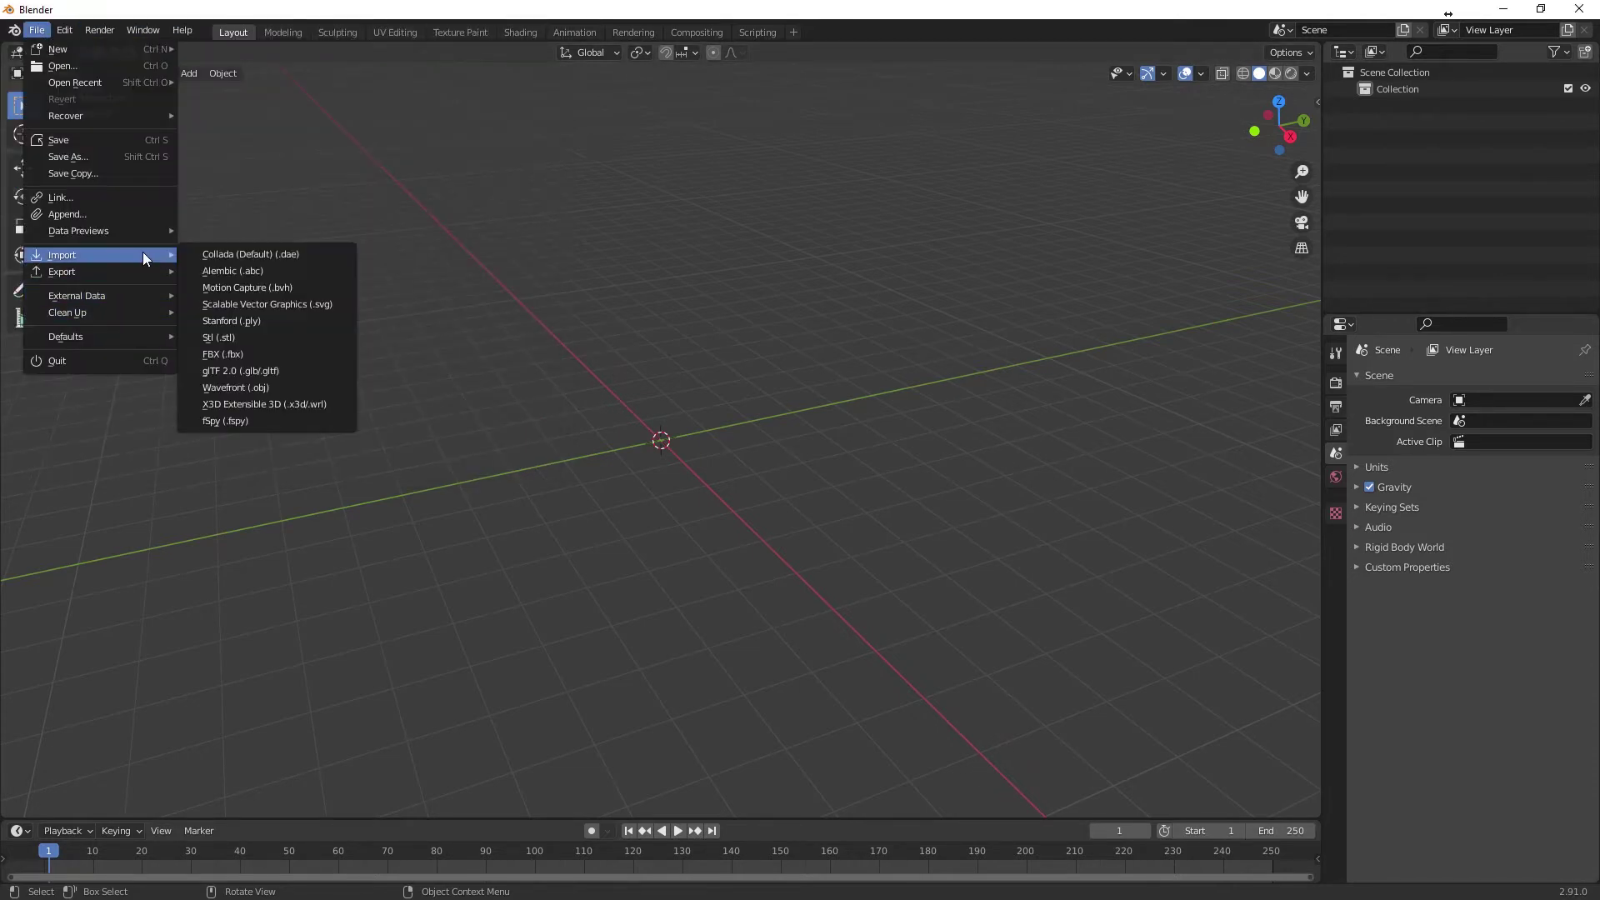
left_click(236, 422)
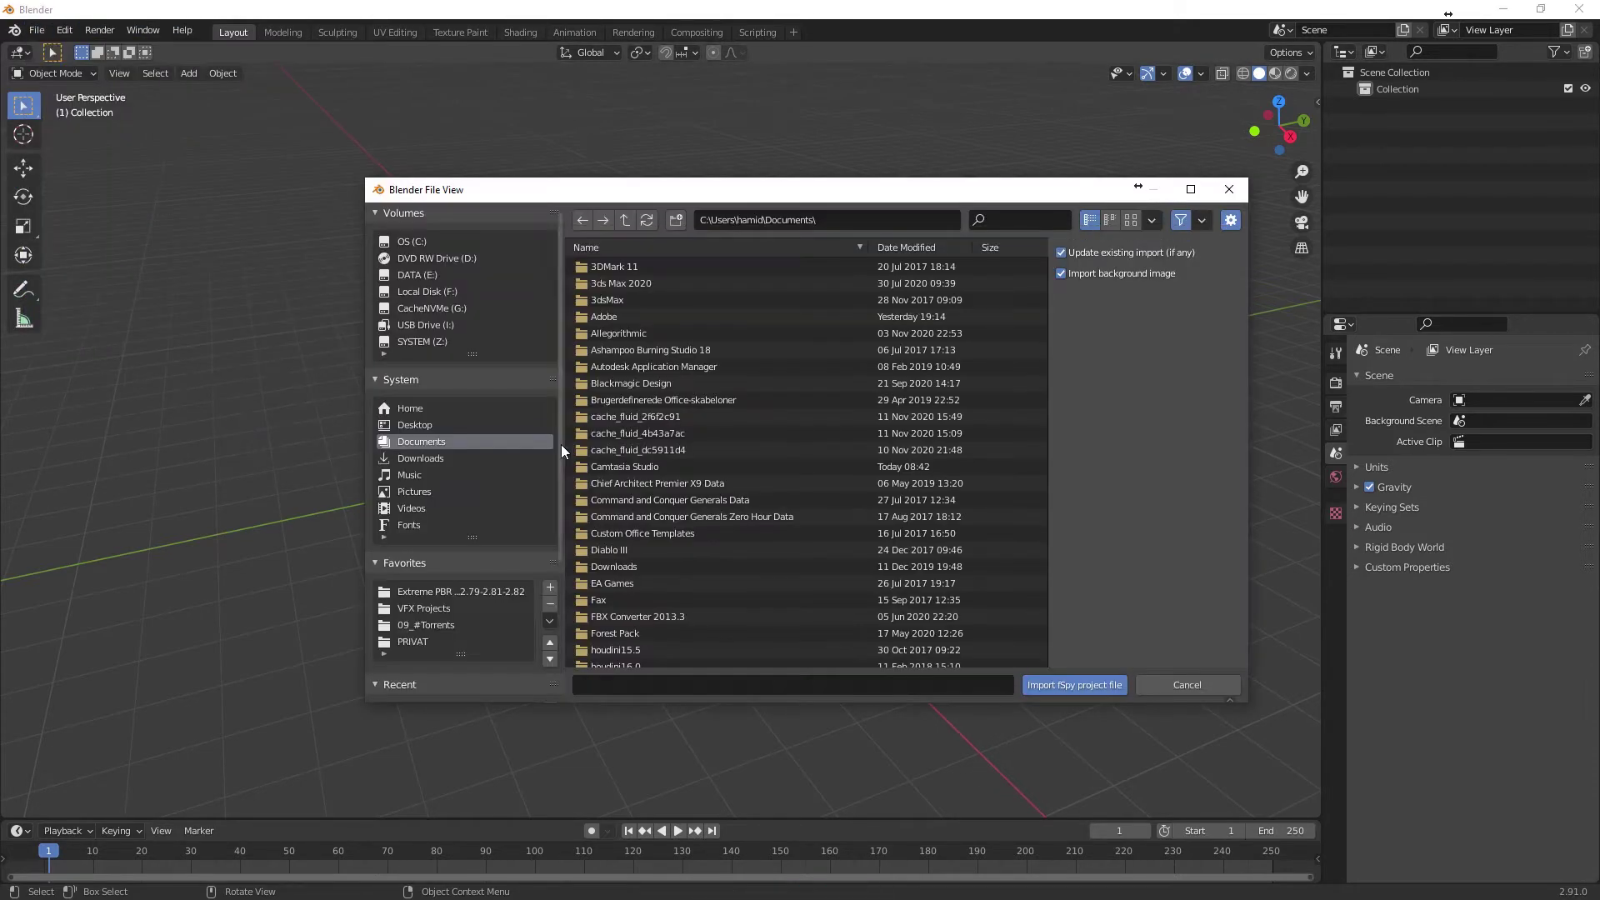
left_click(420, 426)
scroll(762, 577, "down", 5)
left_click(628, 658)
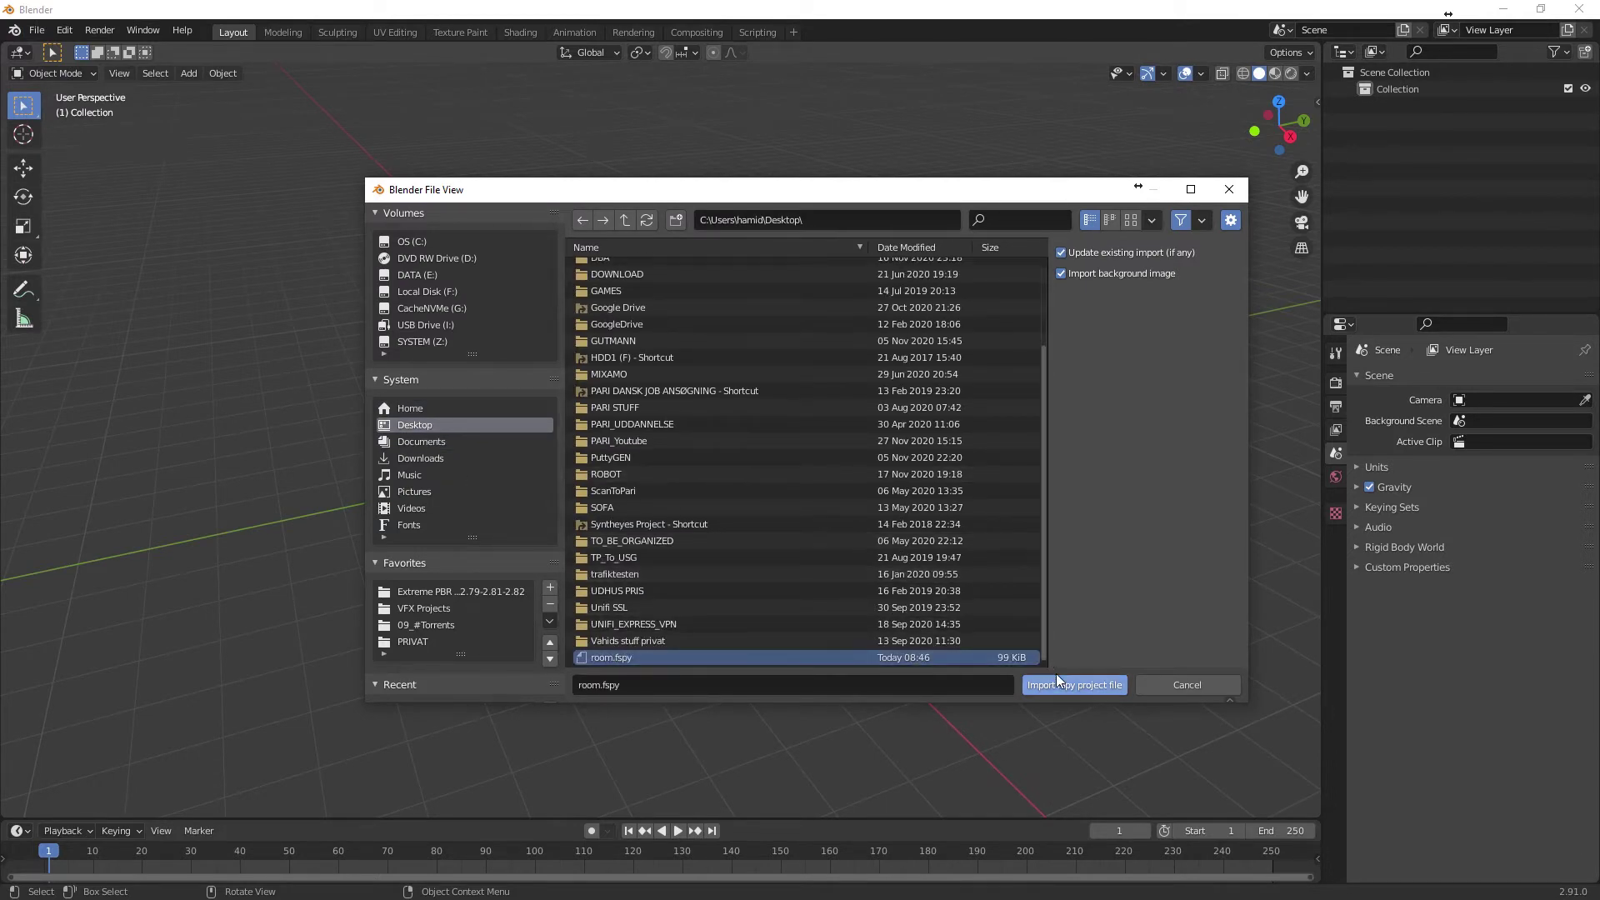
left_click(1111, 690)
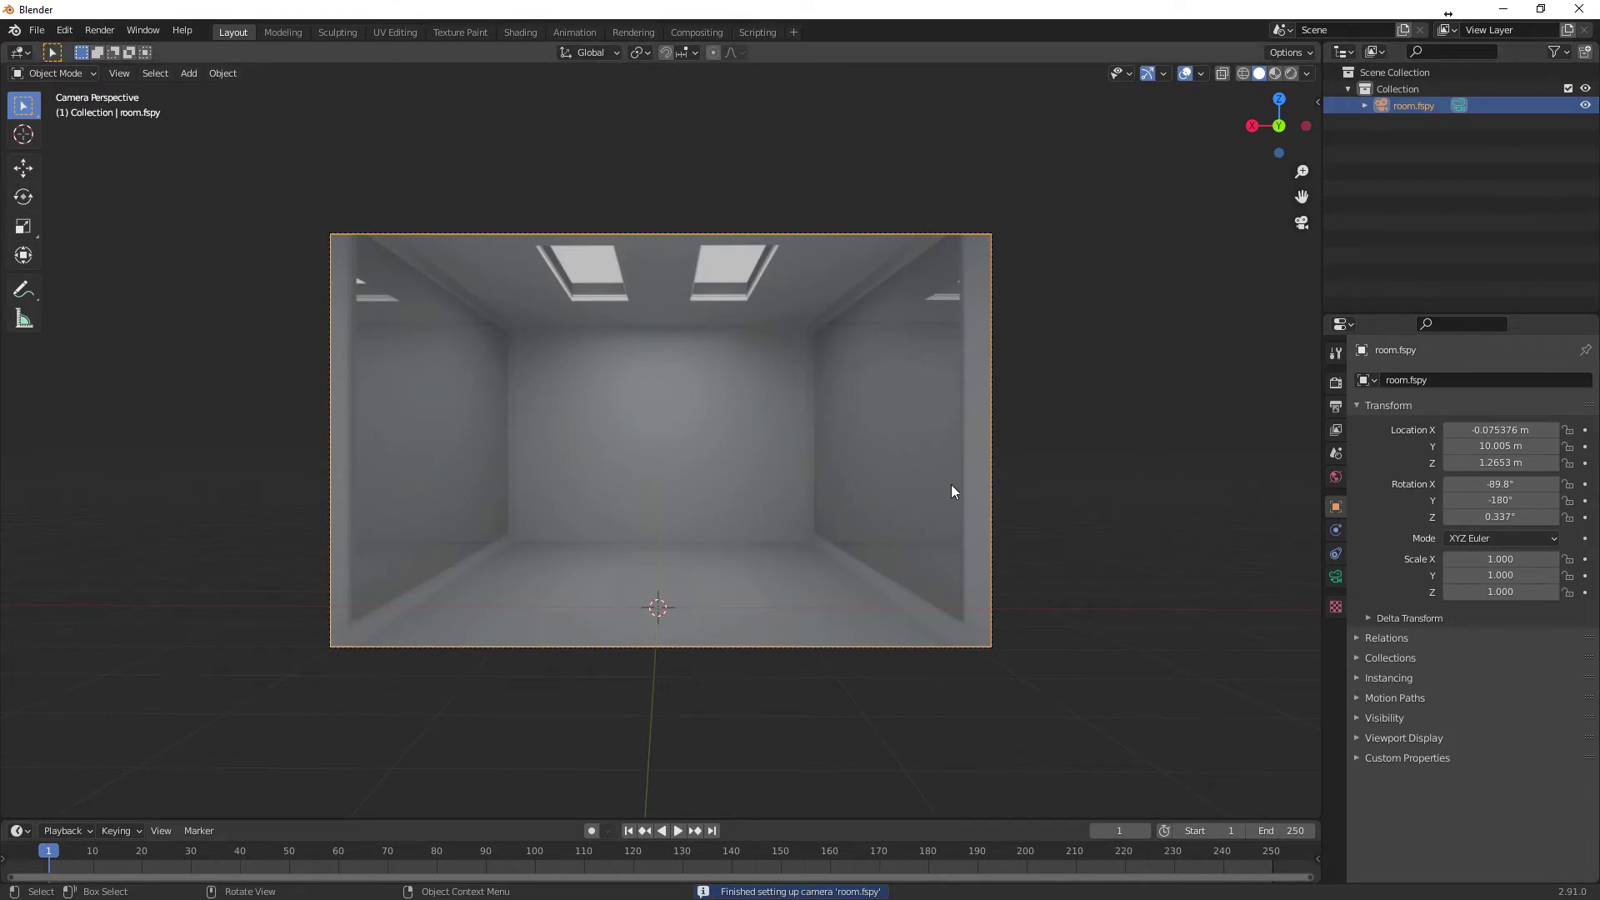
Step: Add a plane at the origin and scale it to about 1.93 to match the floor's width
left_click(1066, 573)
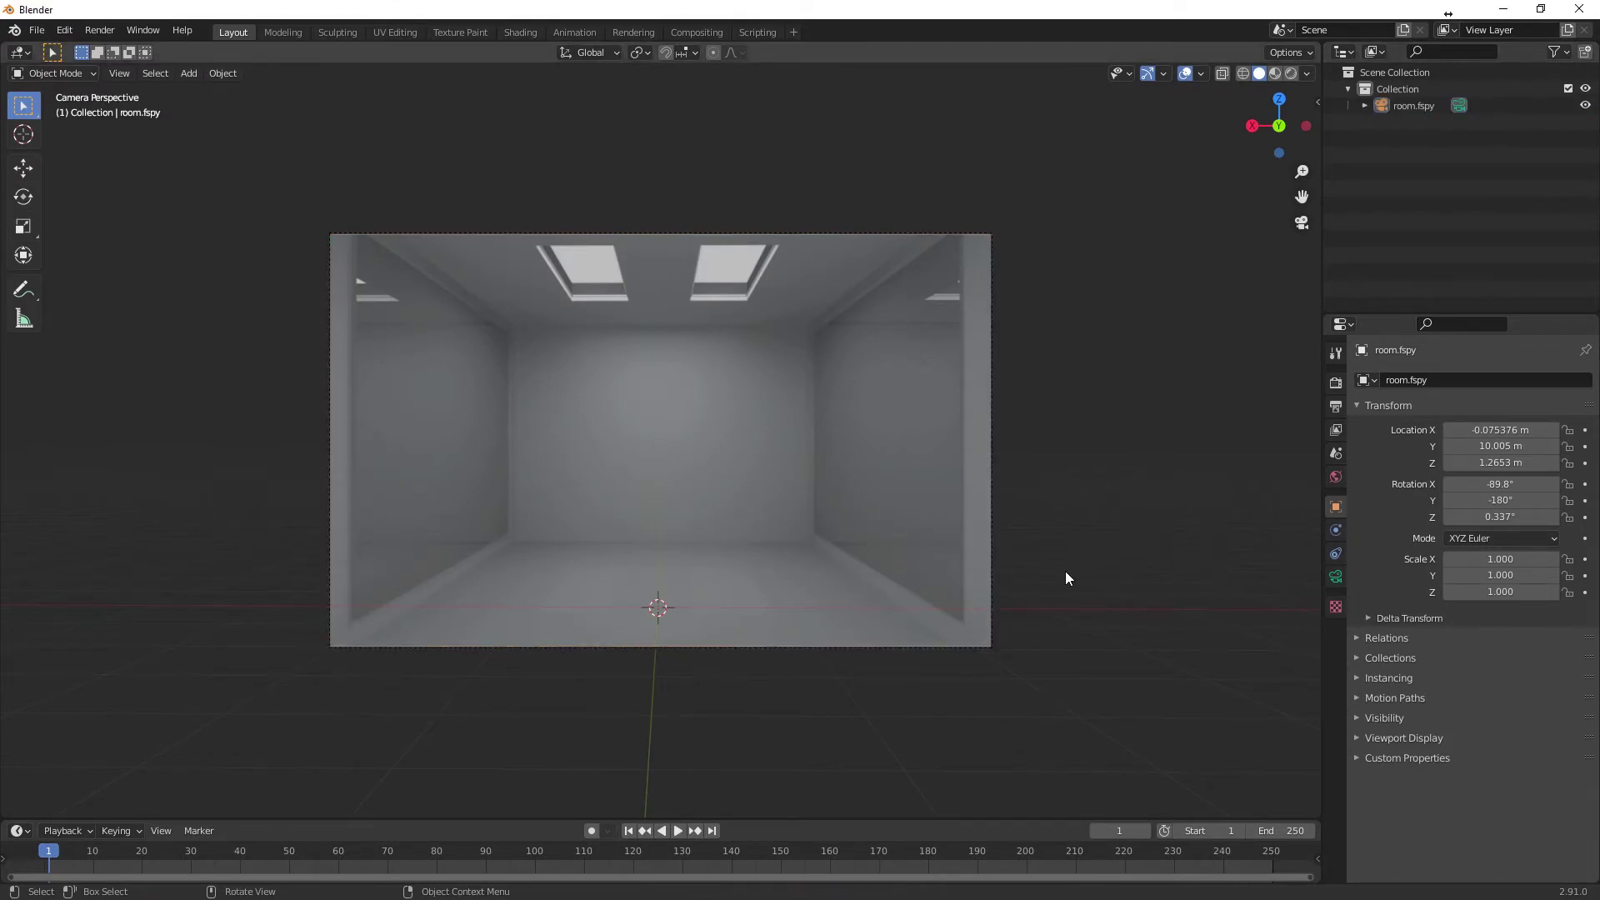
key("shift+a")
mouse_move(1063, 565)
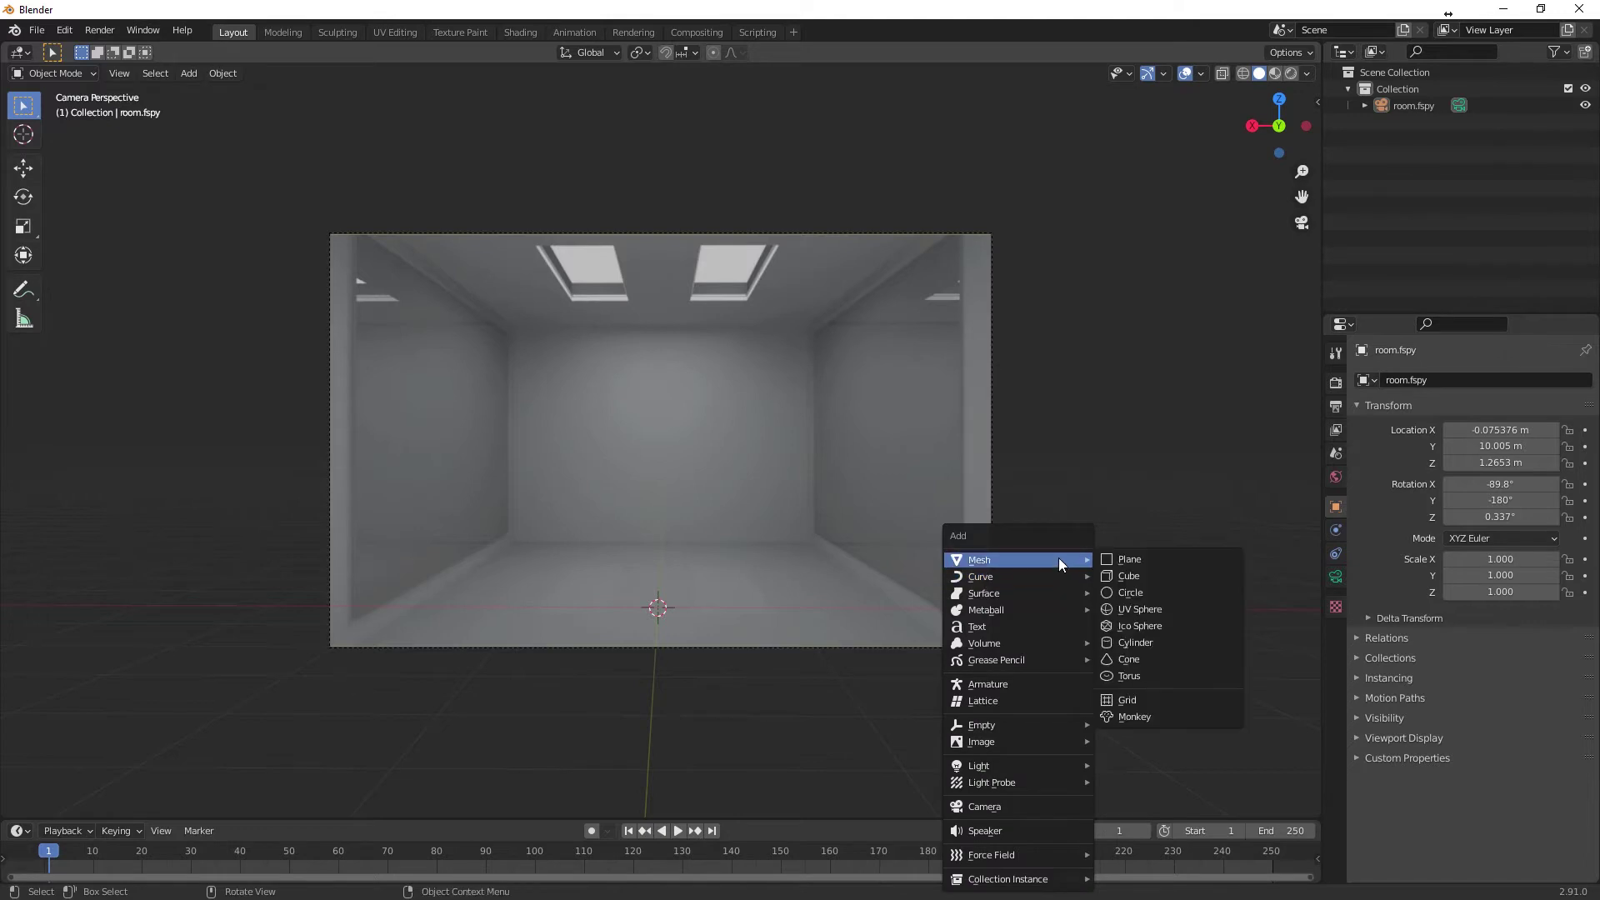
left_click(1128, 558)
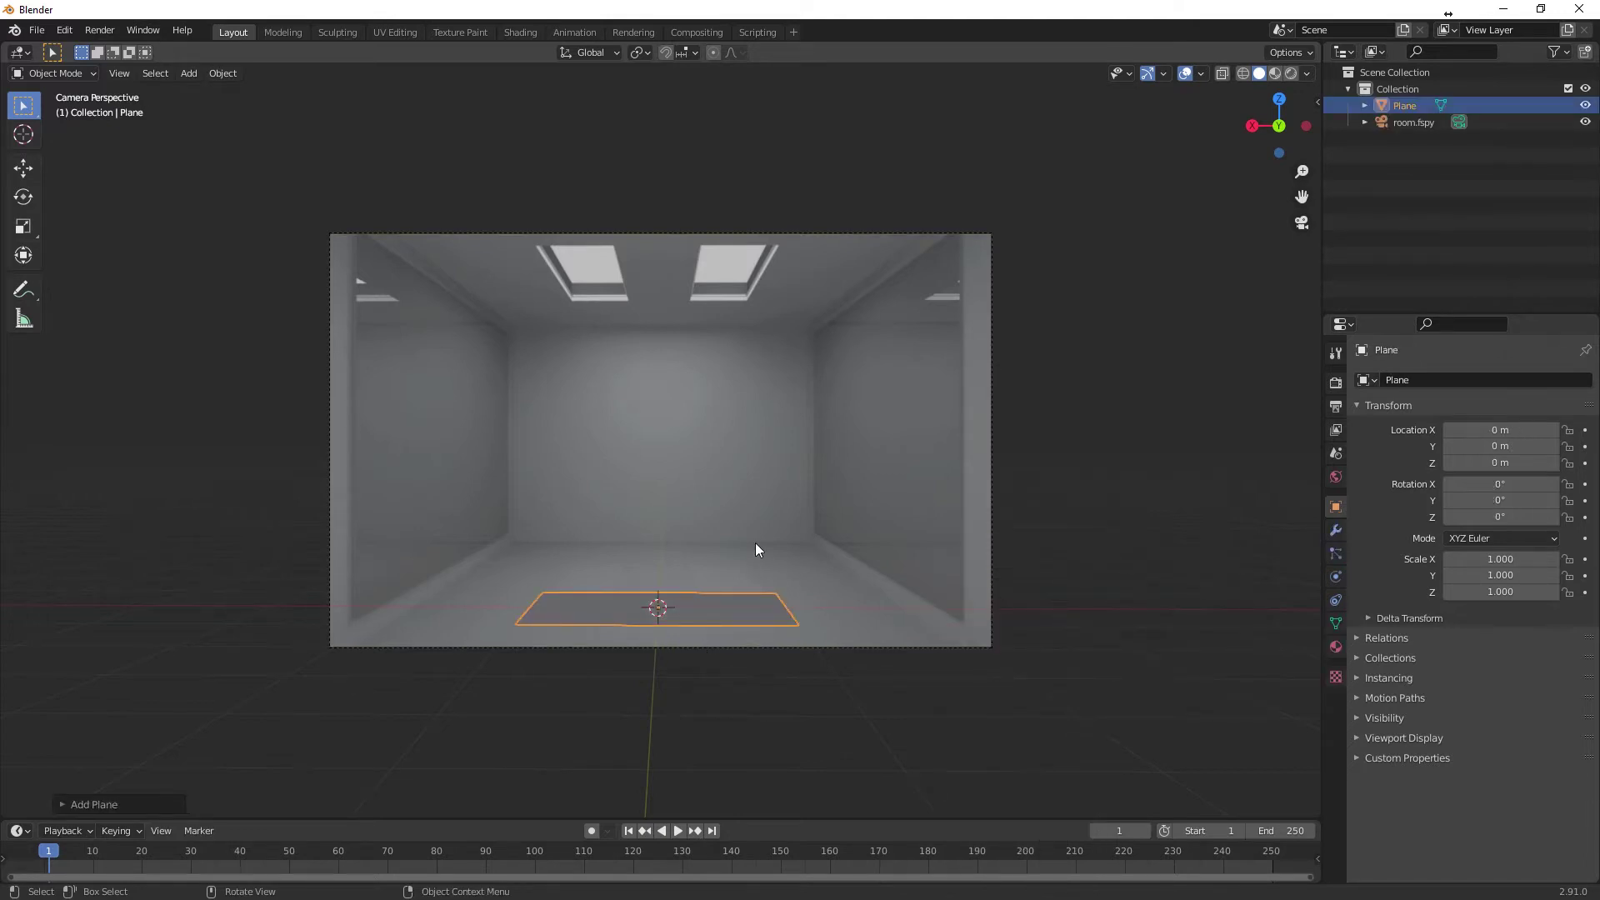
key("s")
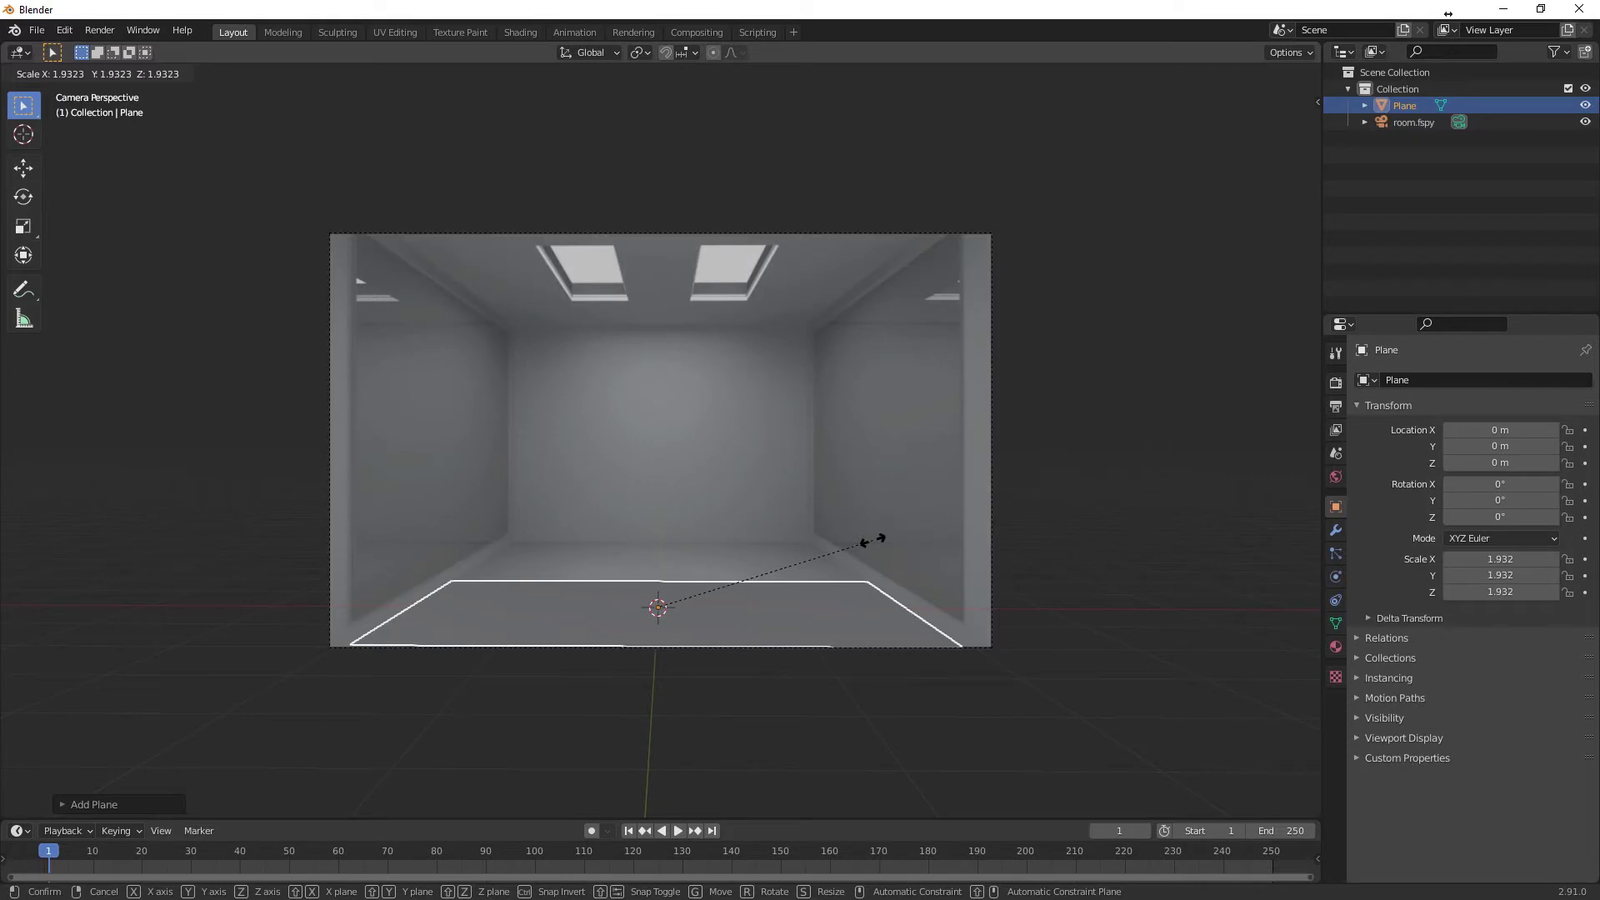
left_click(873, 542)
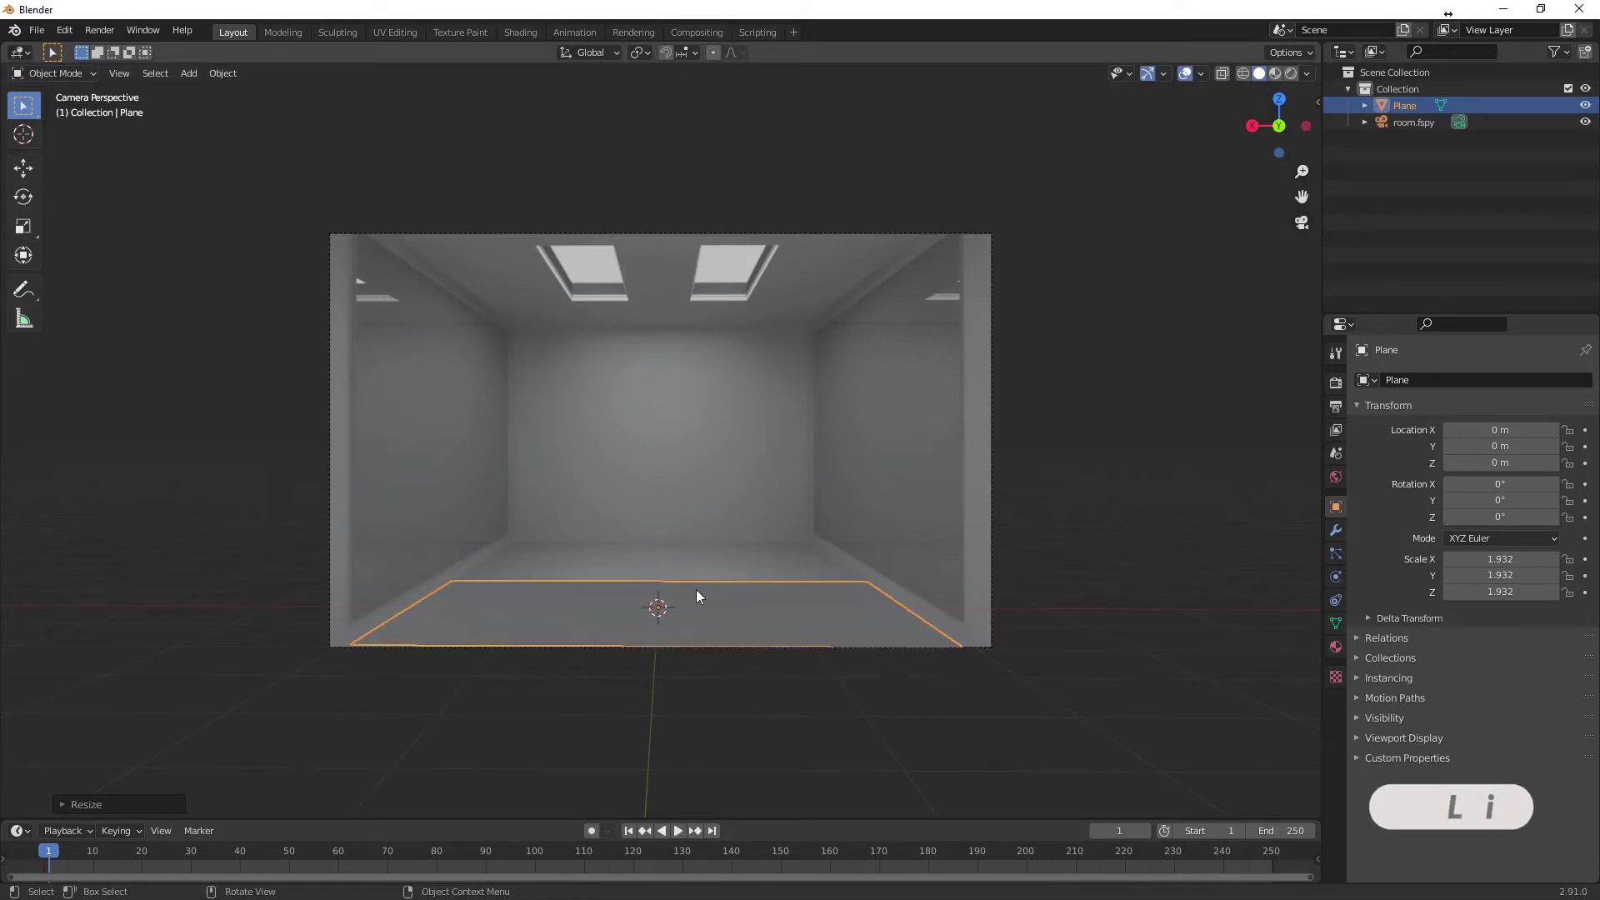
Step: Scale the plane to about 4.11 in Y and move it along Y to about -2.12 m to cover the floor
key("s")
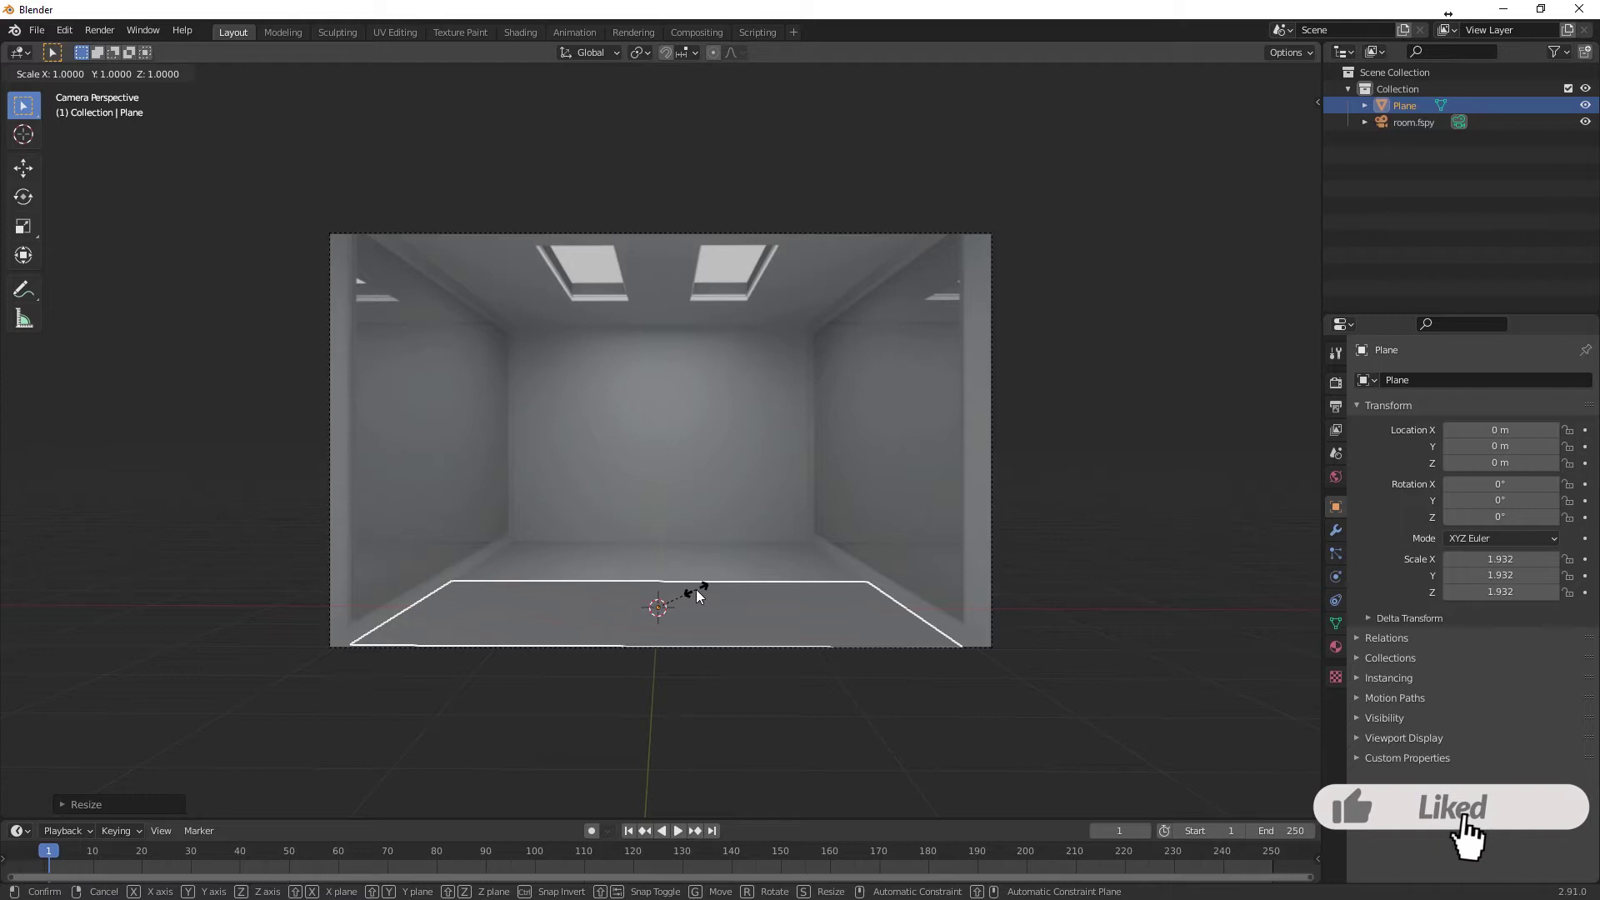
key("y")
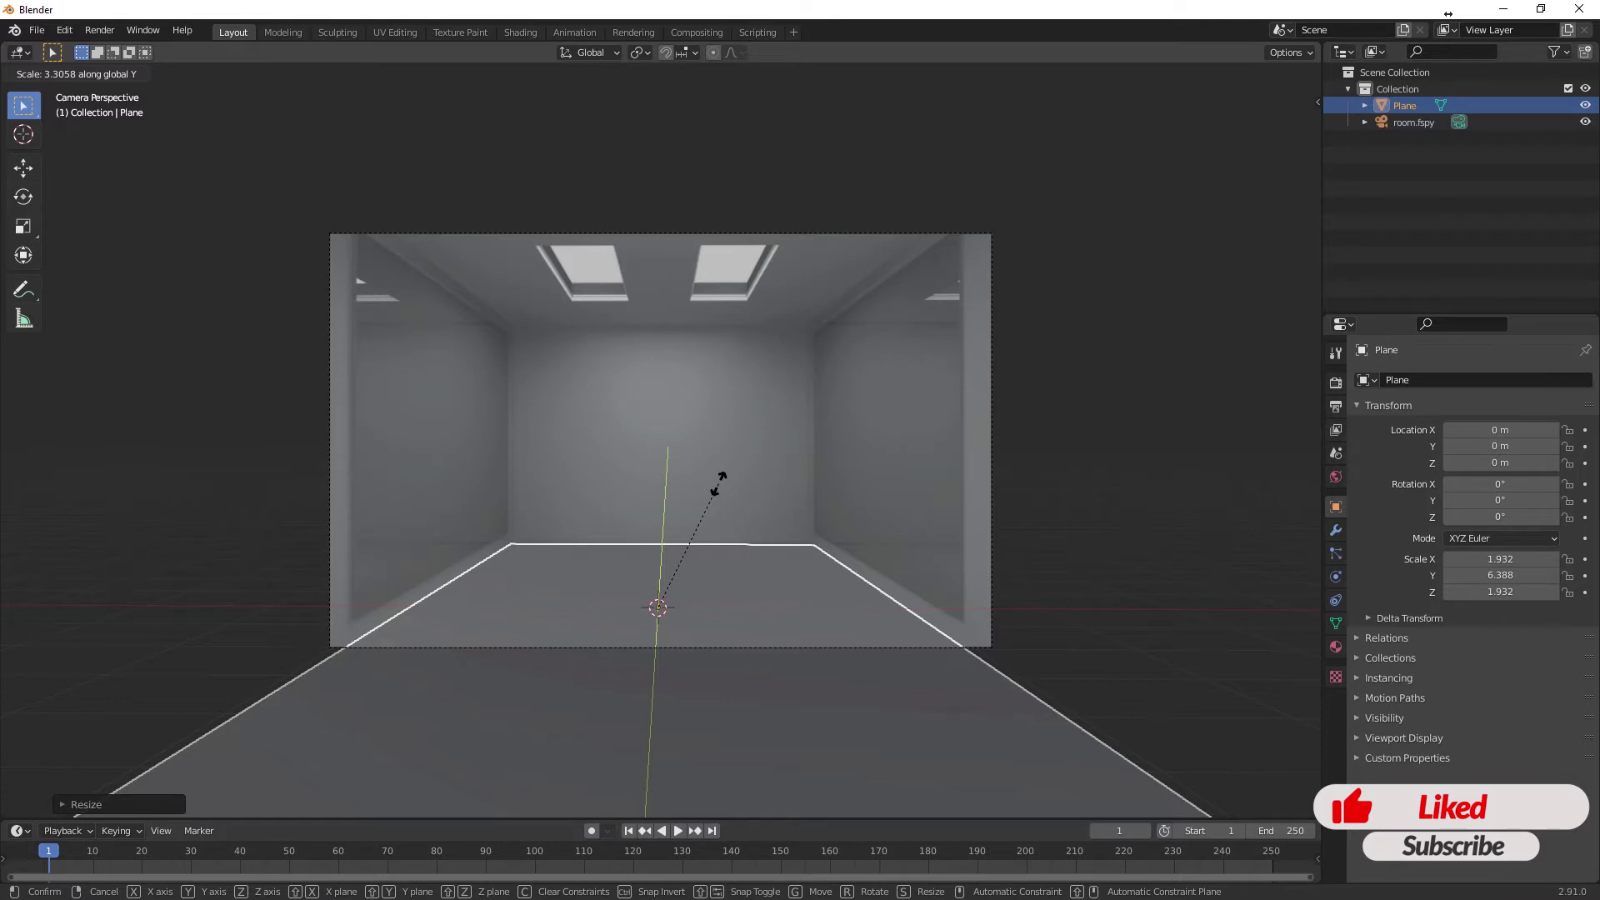
left_click(712, 537)
key("g")
key("y")
left_click(718, 443)
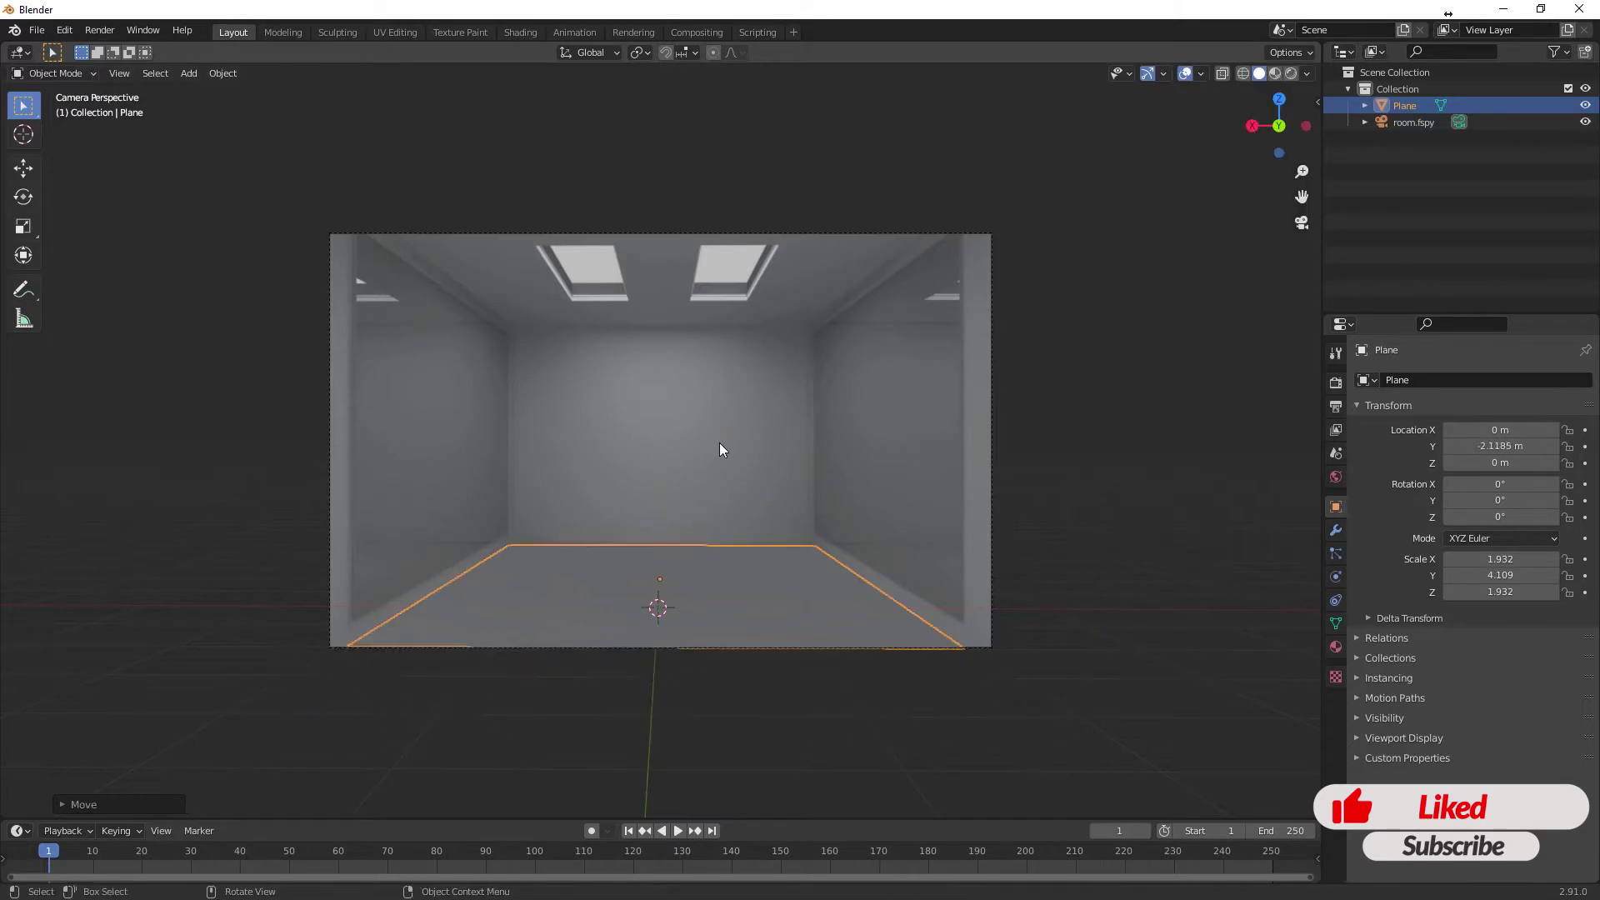
Step: Extrude the plane's rear edge straight up to the ceiling line to form the back wall
key("Tab")
left_click(719, 543)
key("e")
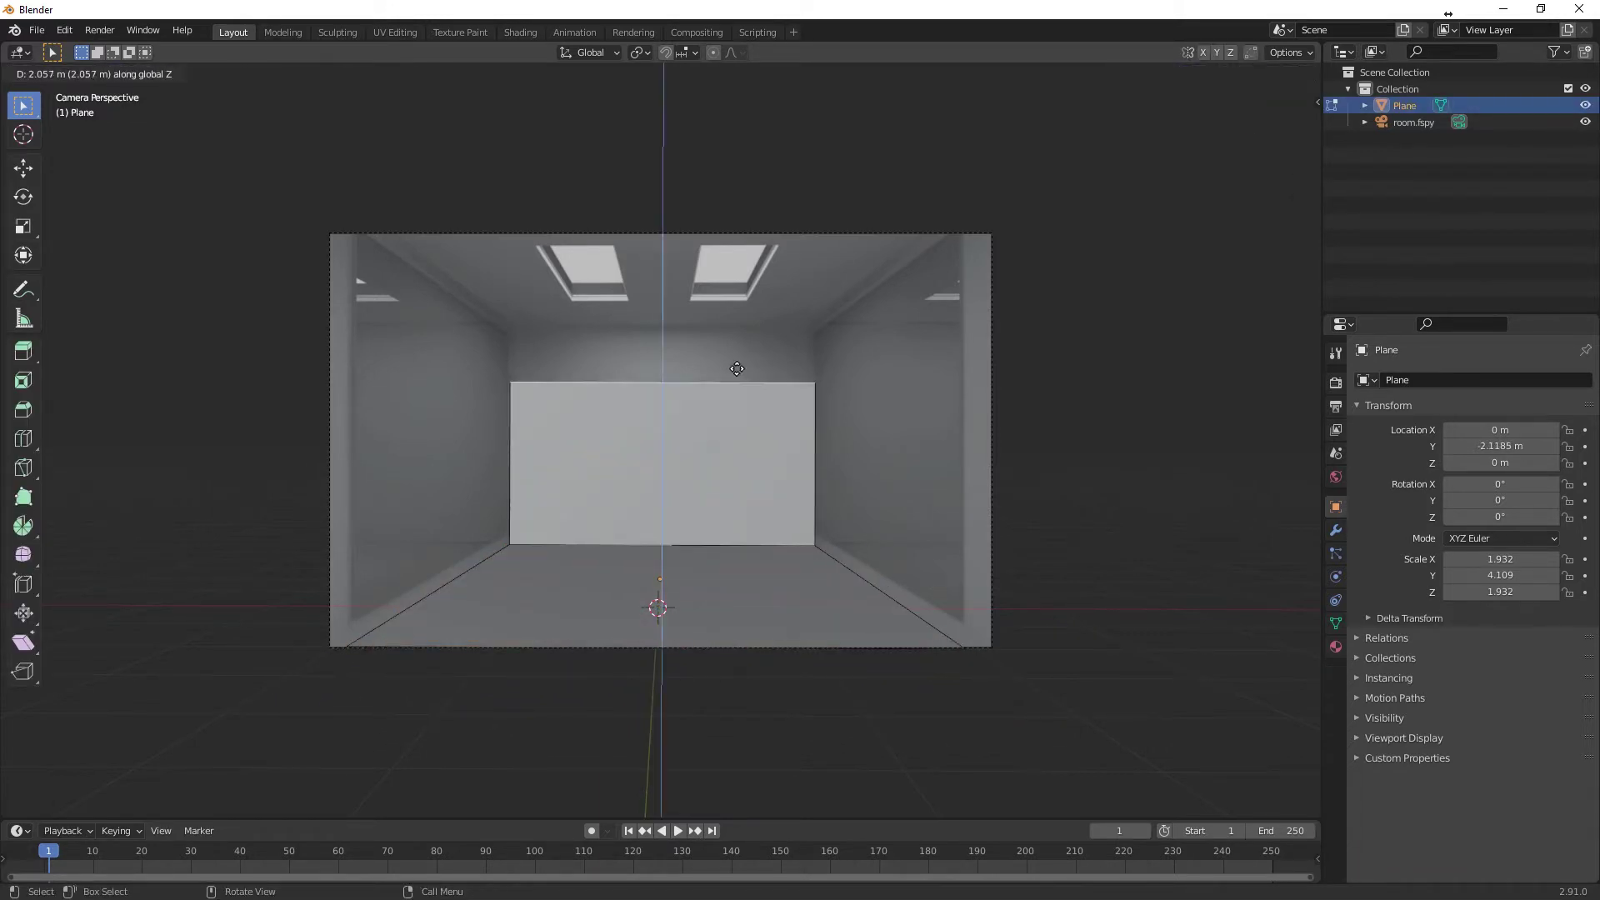
left_click(743, 323)
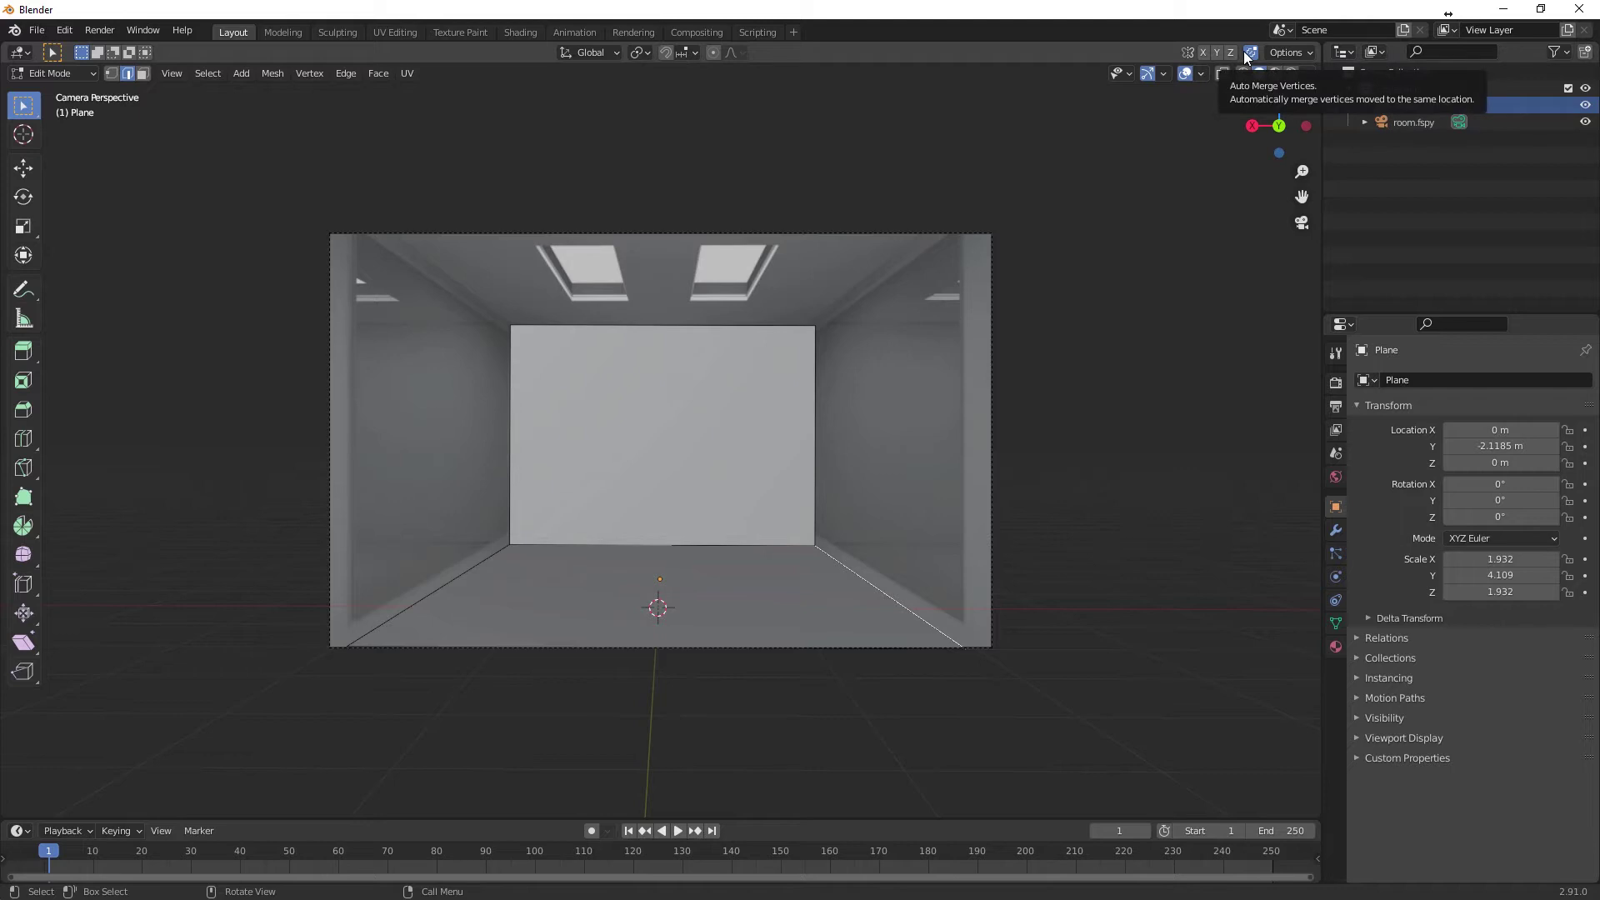
Step: Set snapping to Vertex and extrude the right floor edge up to the back wall's top corner as the right wall
left_click(690, 52)
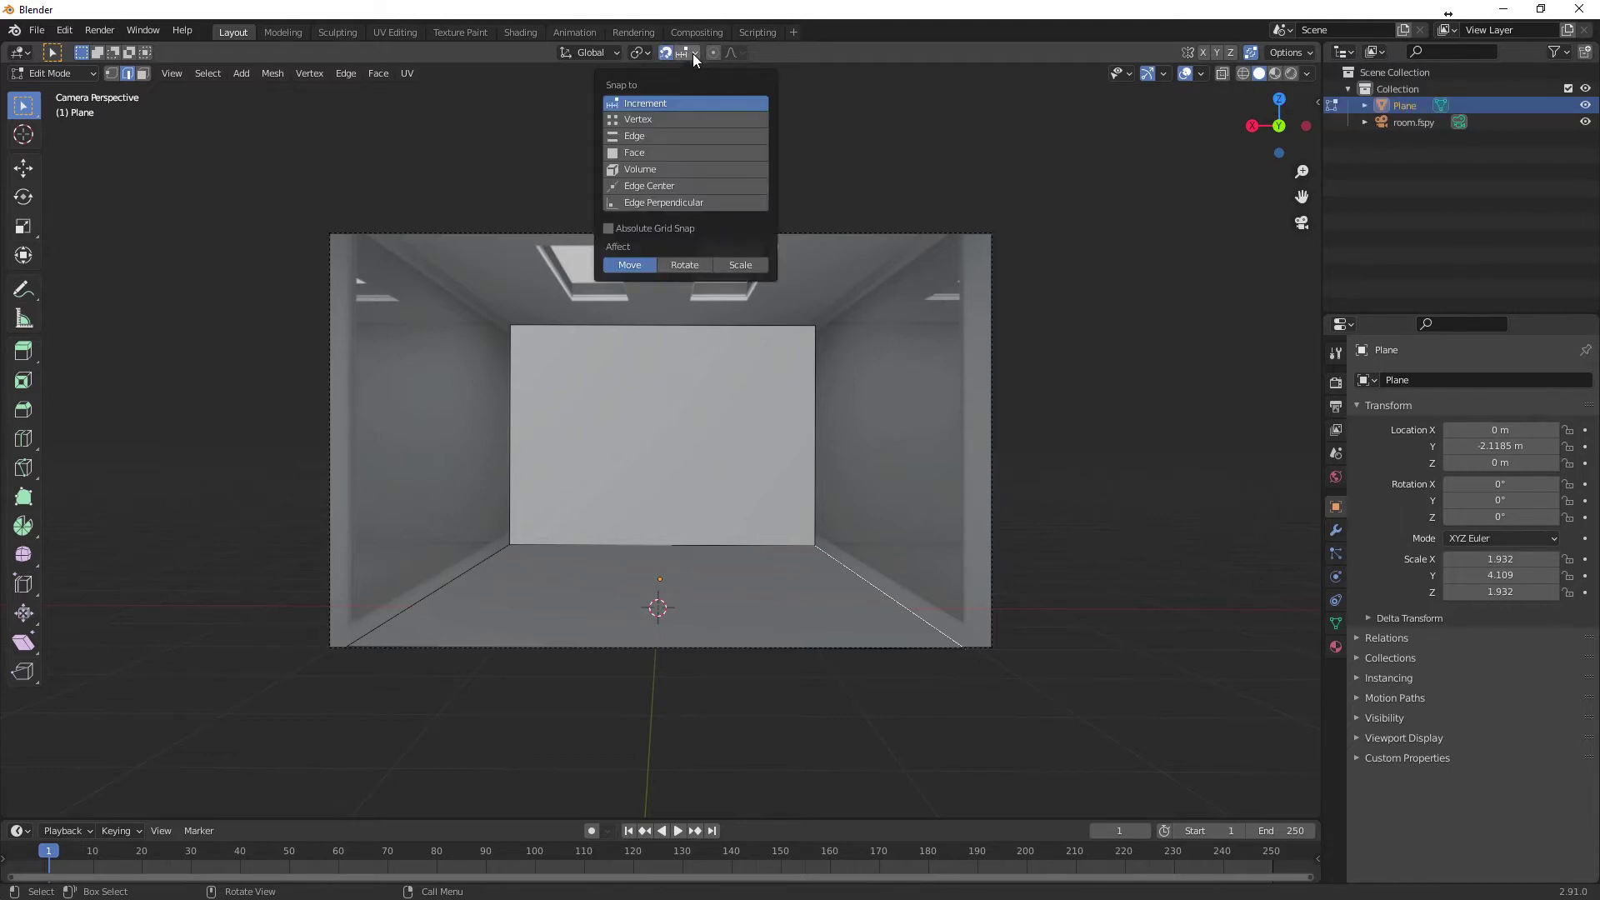
left_click(659, 117)
key("e")
right_click(859, 433)
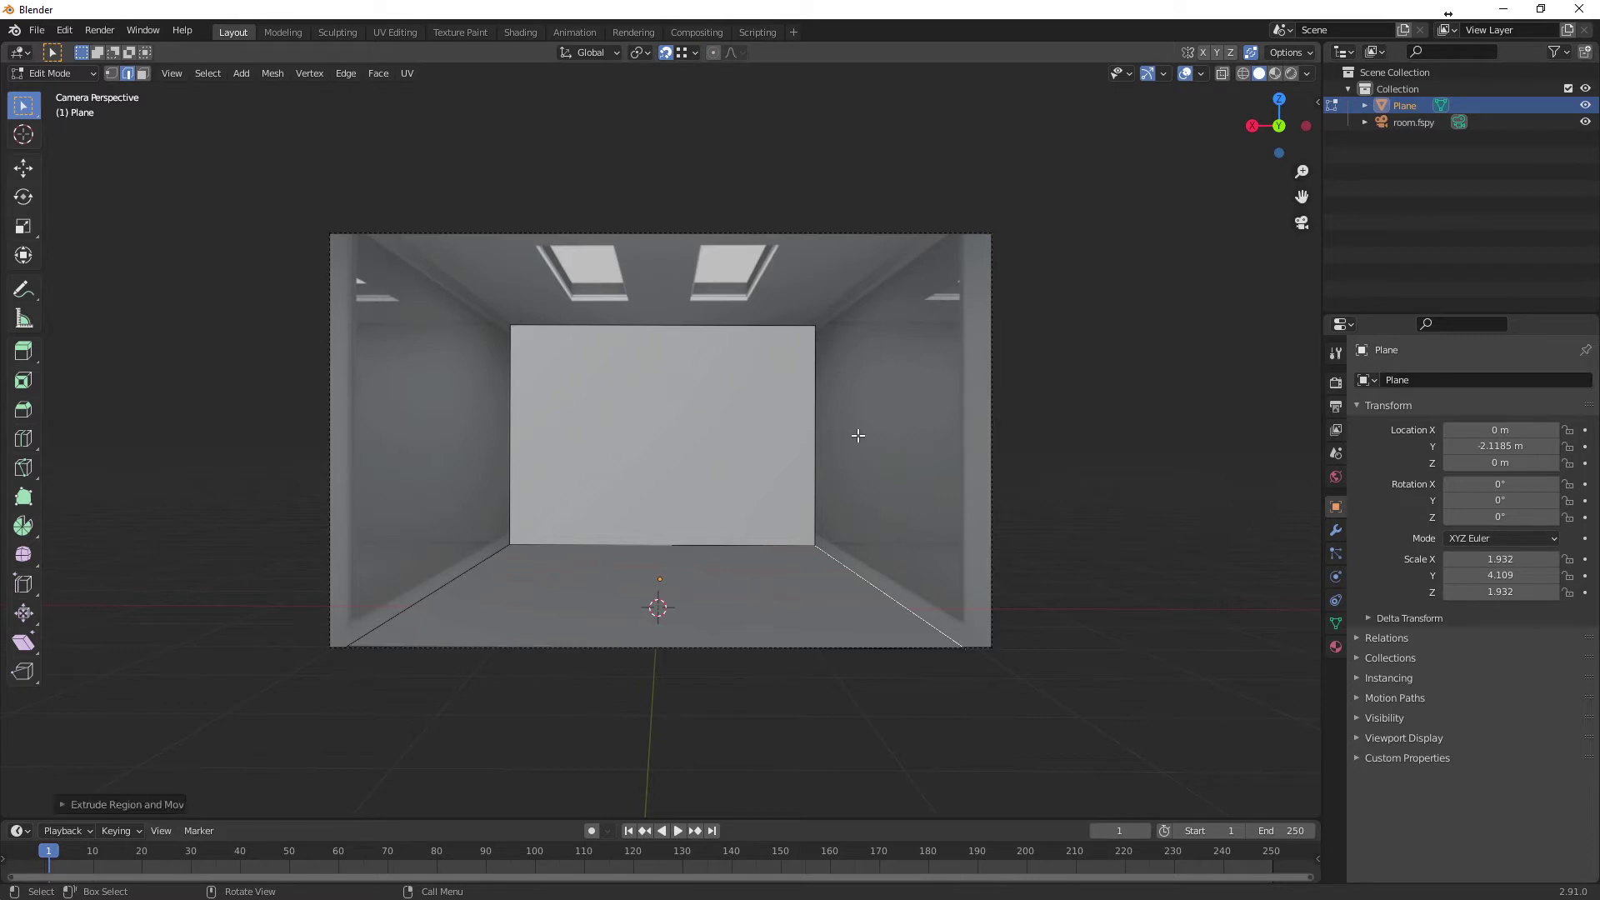
key("e")
left_click(823, 324)
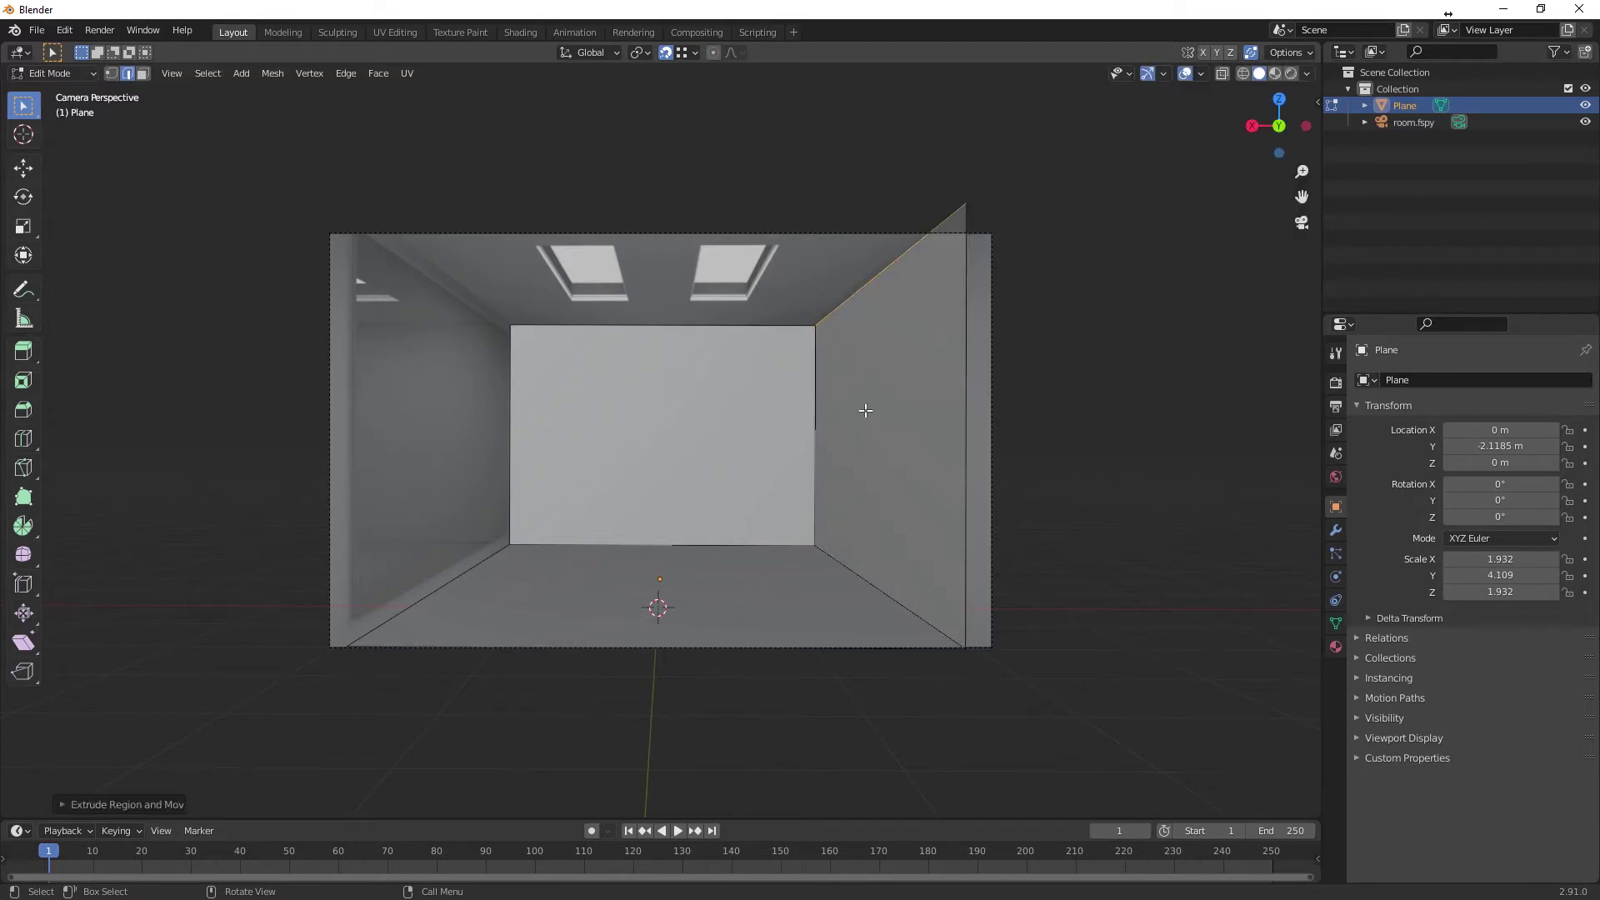
Step: Extrude the left floor edge up to the back wall's top corner to form the left wall
left_click(442, 590)
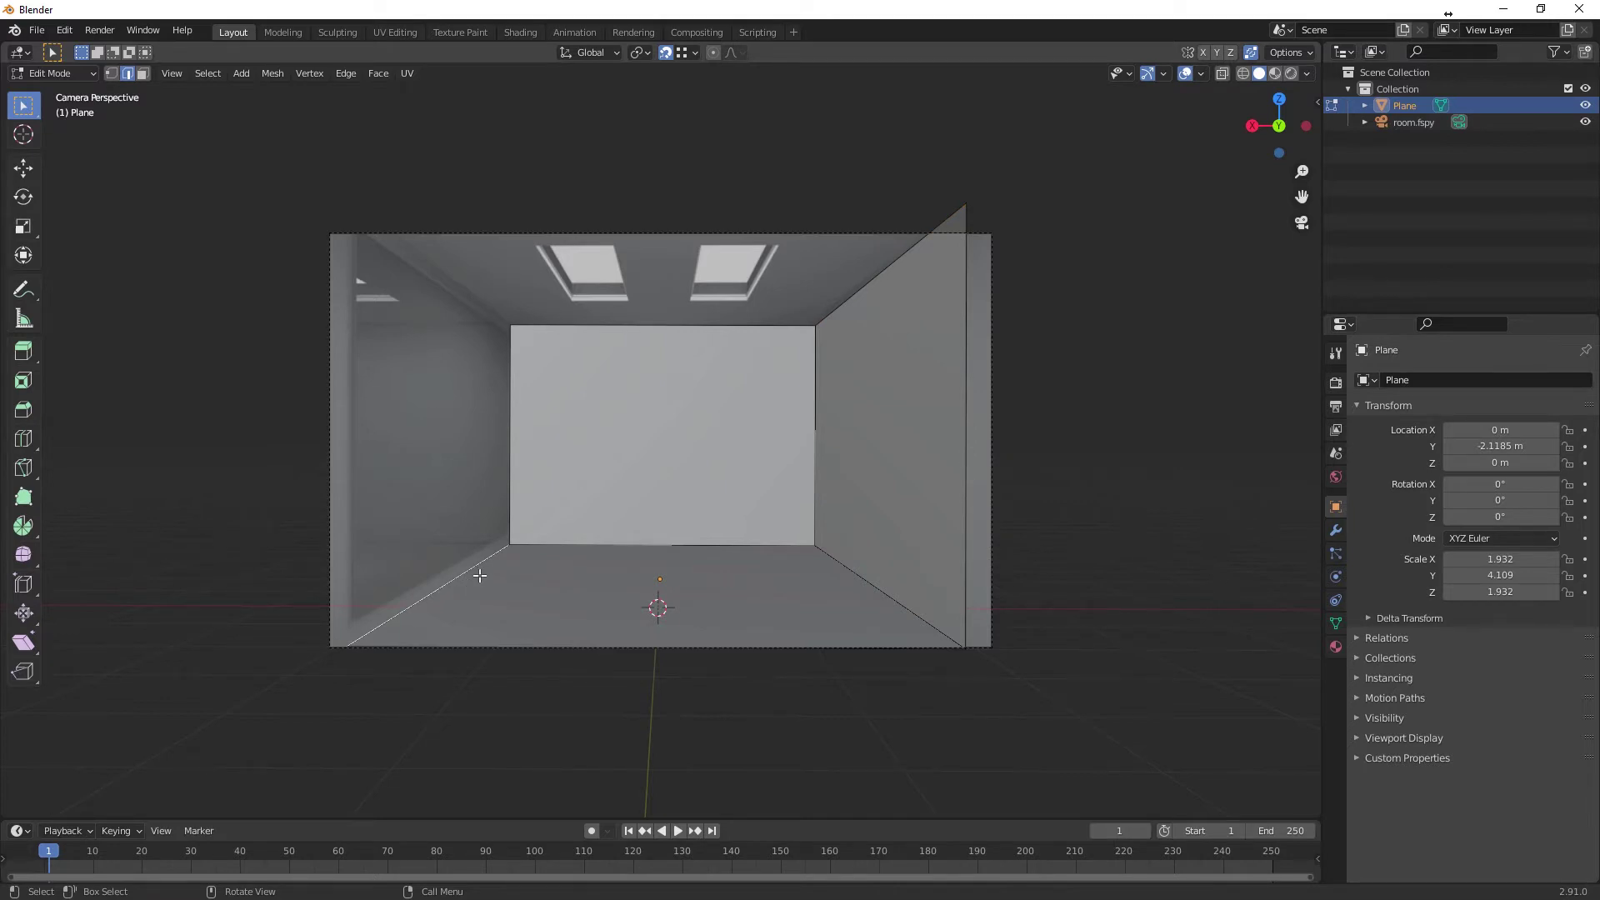
key("e")
left_click(512, 324)
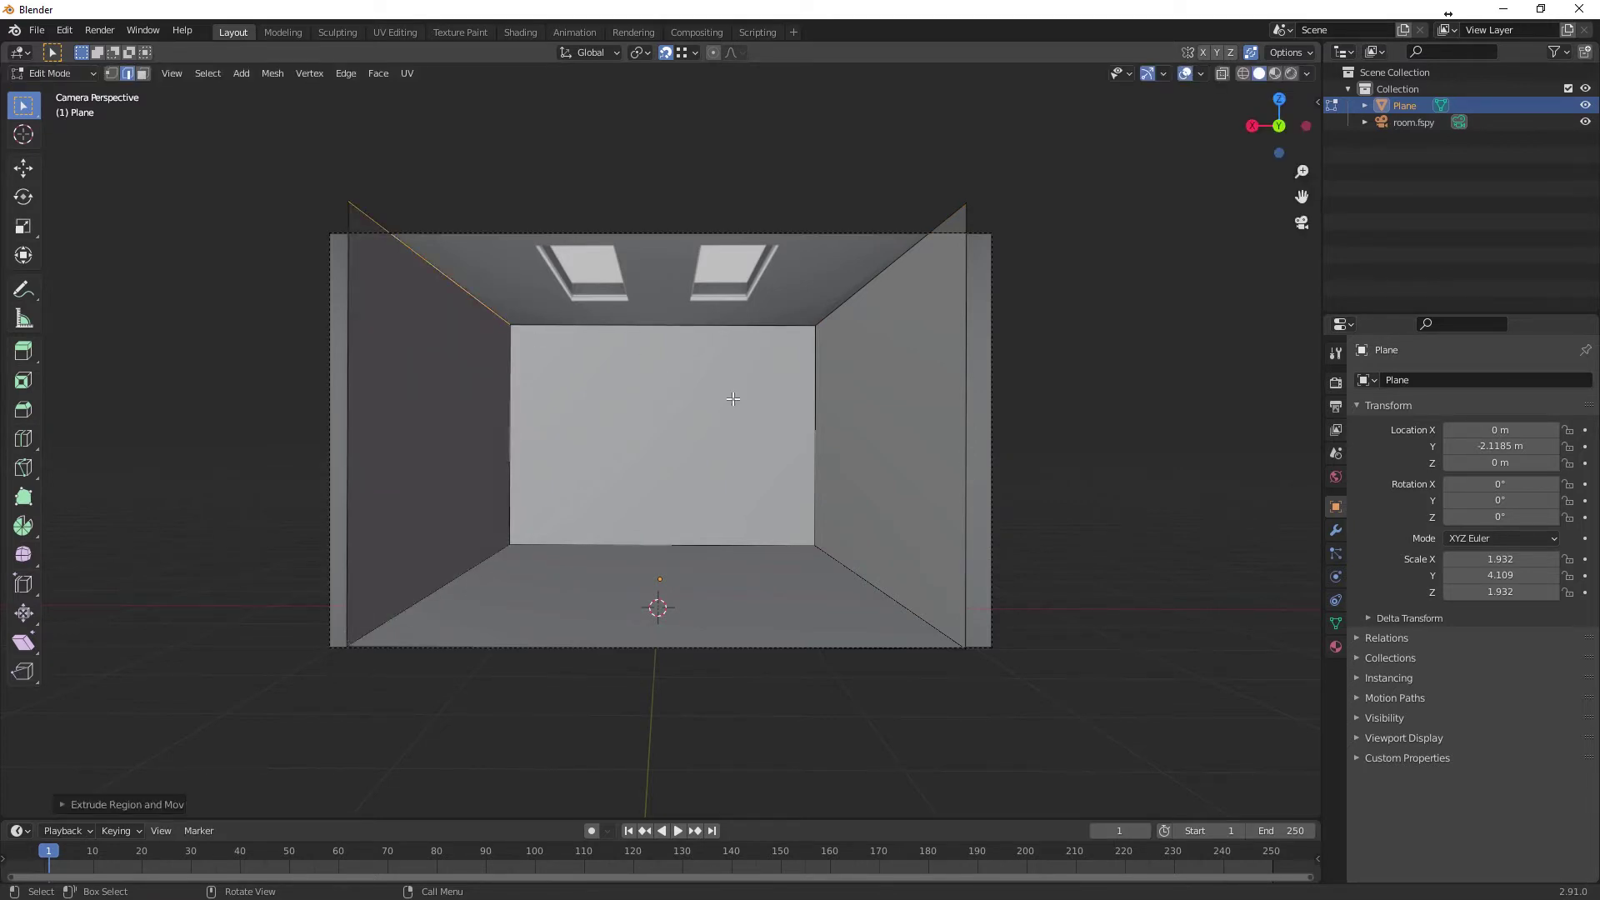
Step: Turn off snapping and fill a ceiling face between the top edges of the back, left and right walls
left_click(665, 53)
left_click(633, 324, "shift")
left_click(874, 282, "shift")
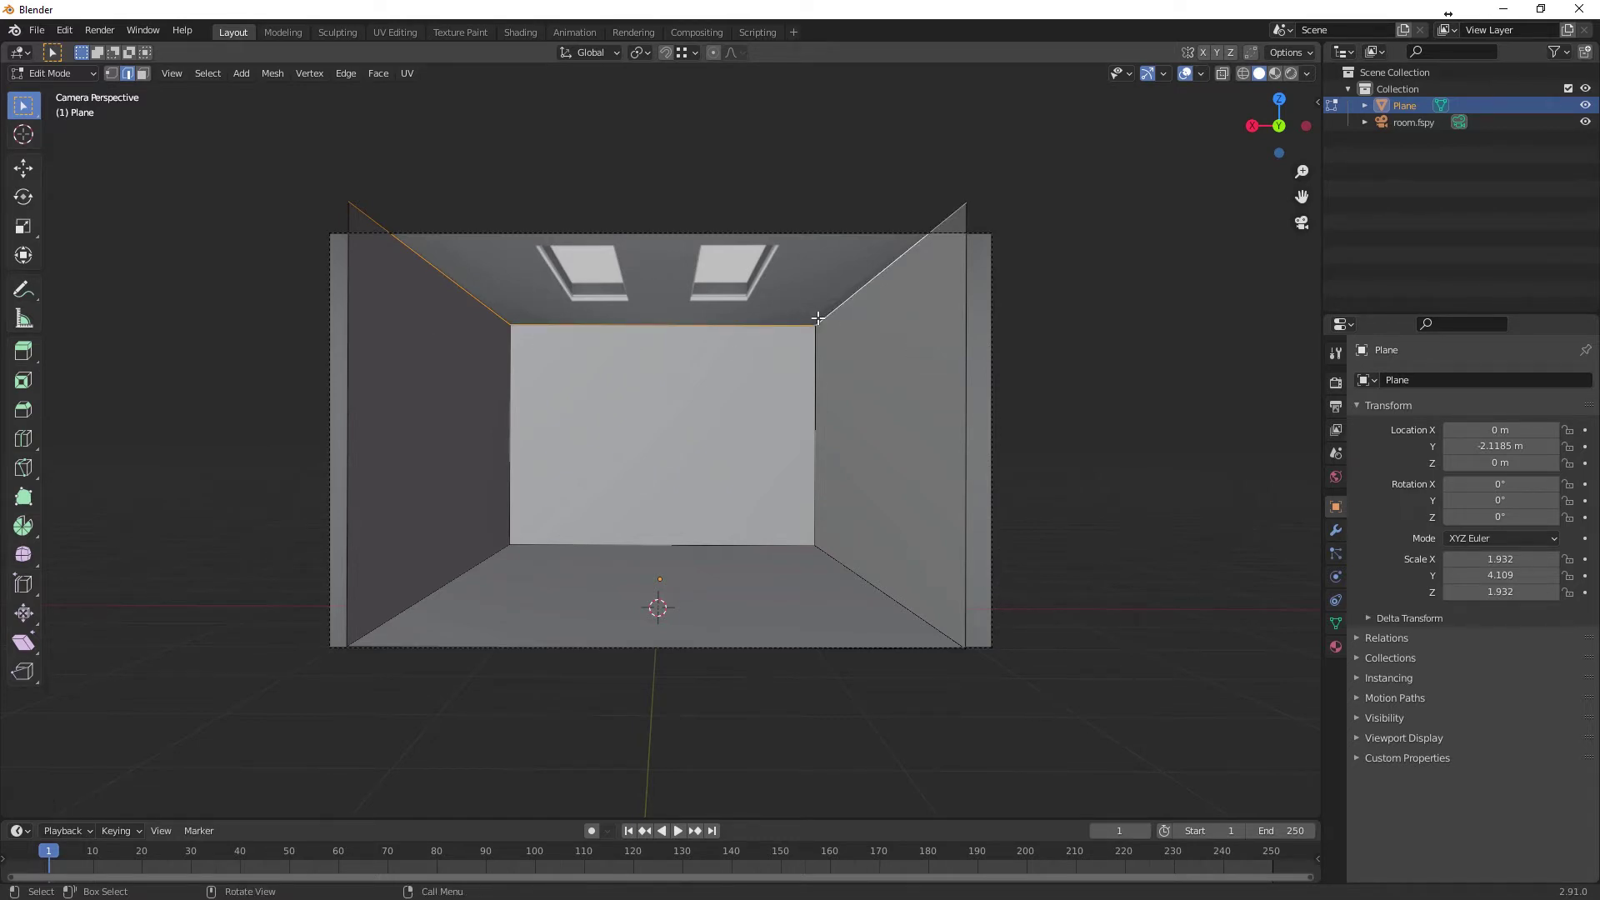
key("f")
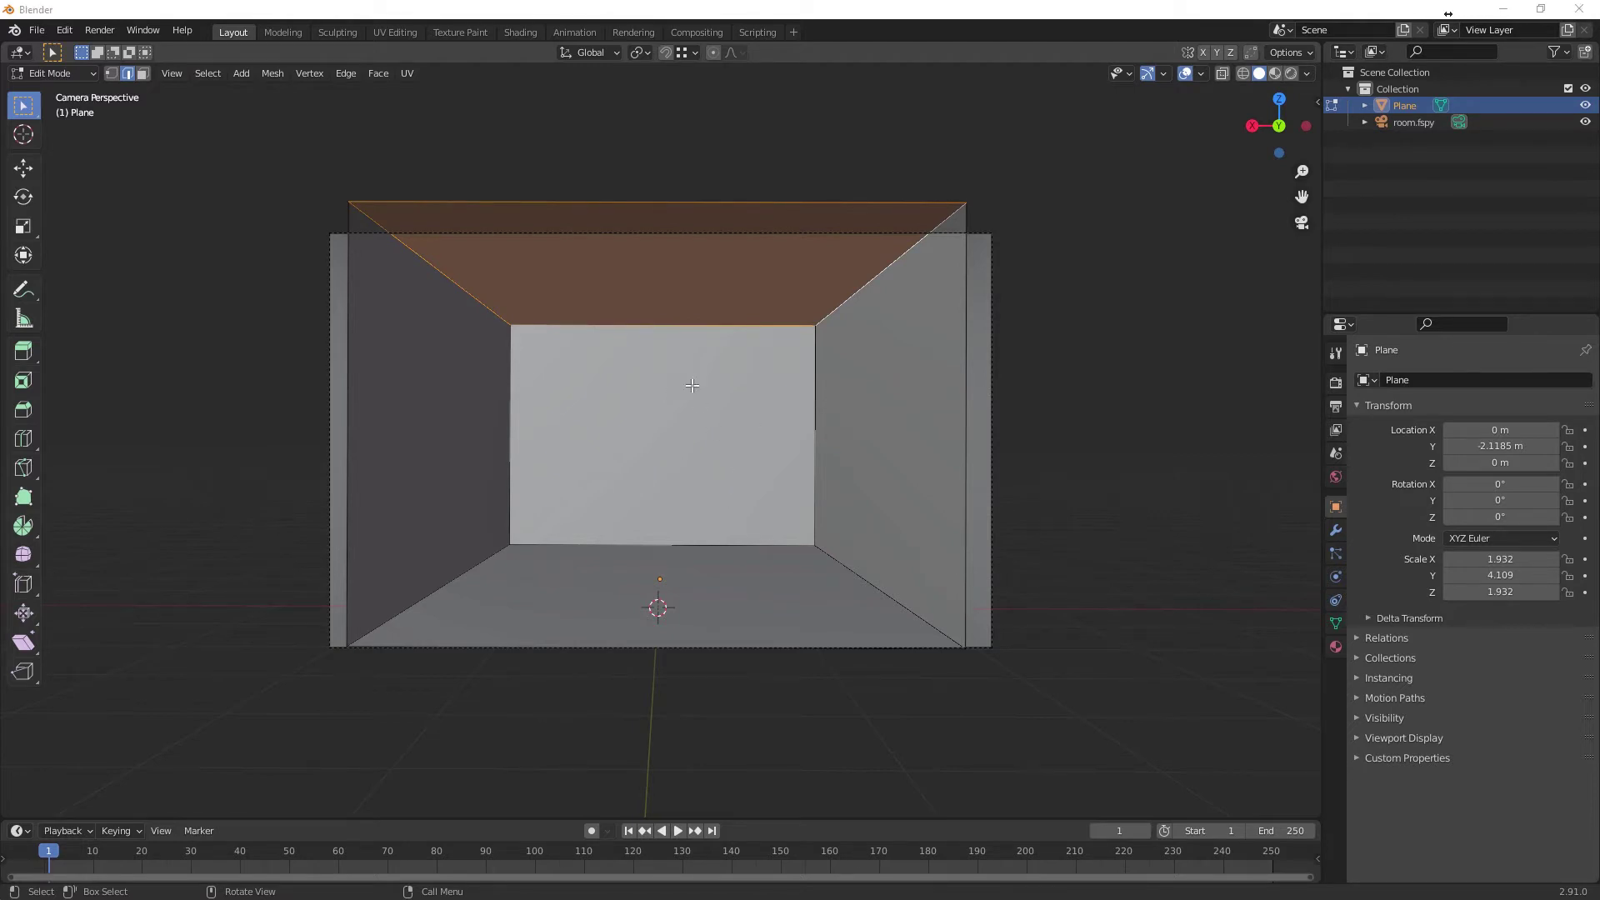
Step: Switch to the Shading workspace, return to Object Mode and create a new material for the room mesh
left_click(522, 33)
mouse_move(621, 408)
middle_mouse_down()
mouse_move(696, 383)
mouse_move(528, 400)
mouse_move(321, 383)
mouse_move(359, 370)
middle_mouse_up()
key("Tab")
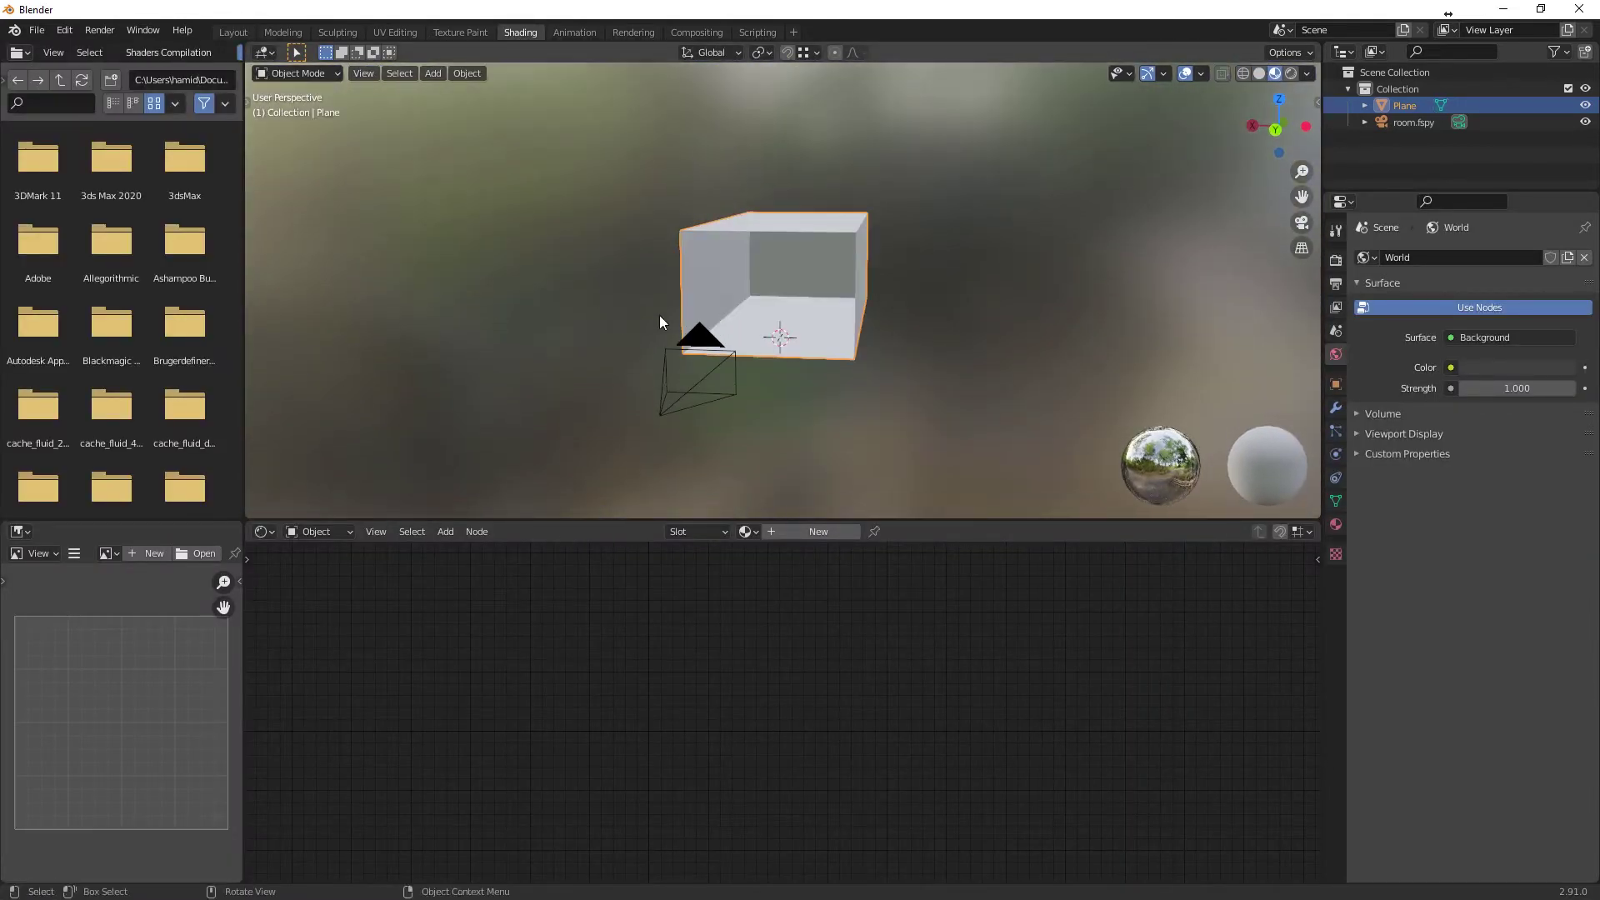
left_click(821, 531)
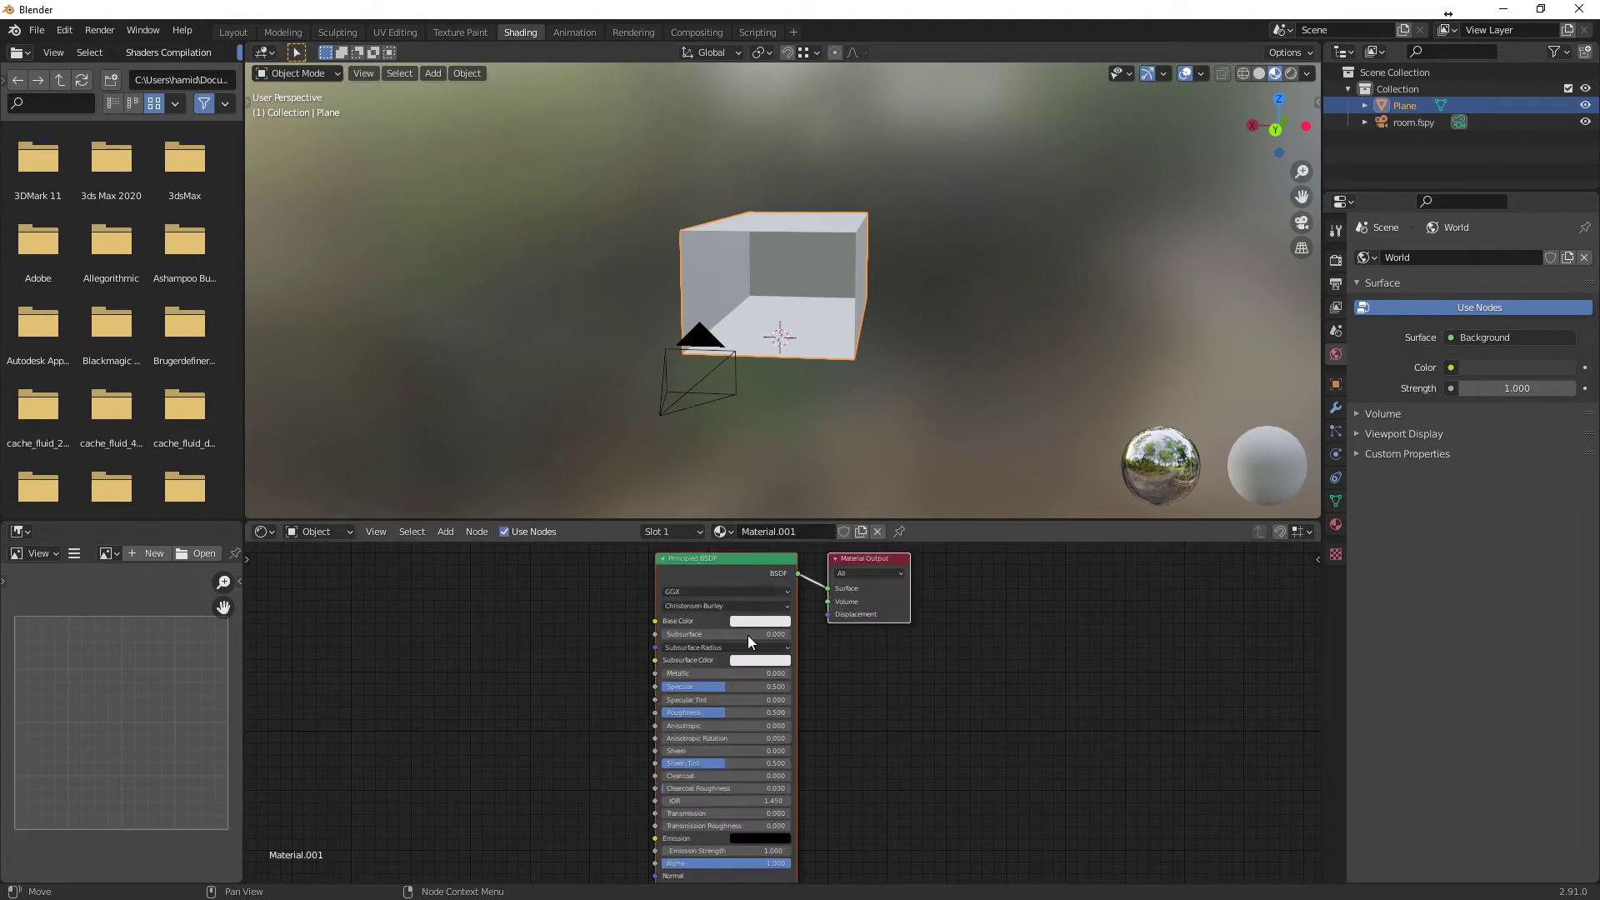
Step: Replace the Principled BSDF node with an Emission shader linked to the Material Output's Surface
left_click(711, 564)
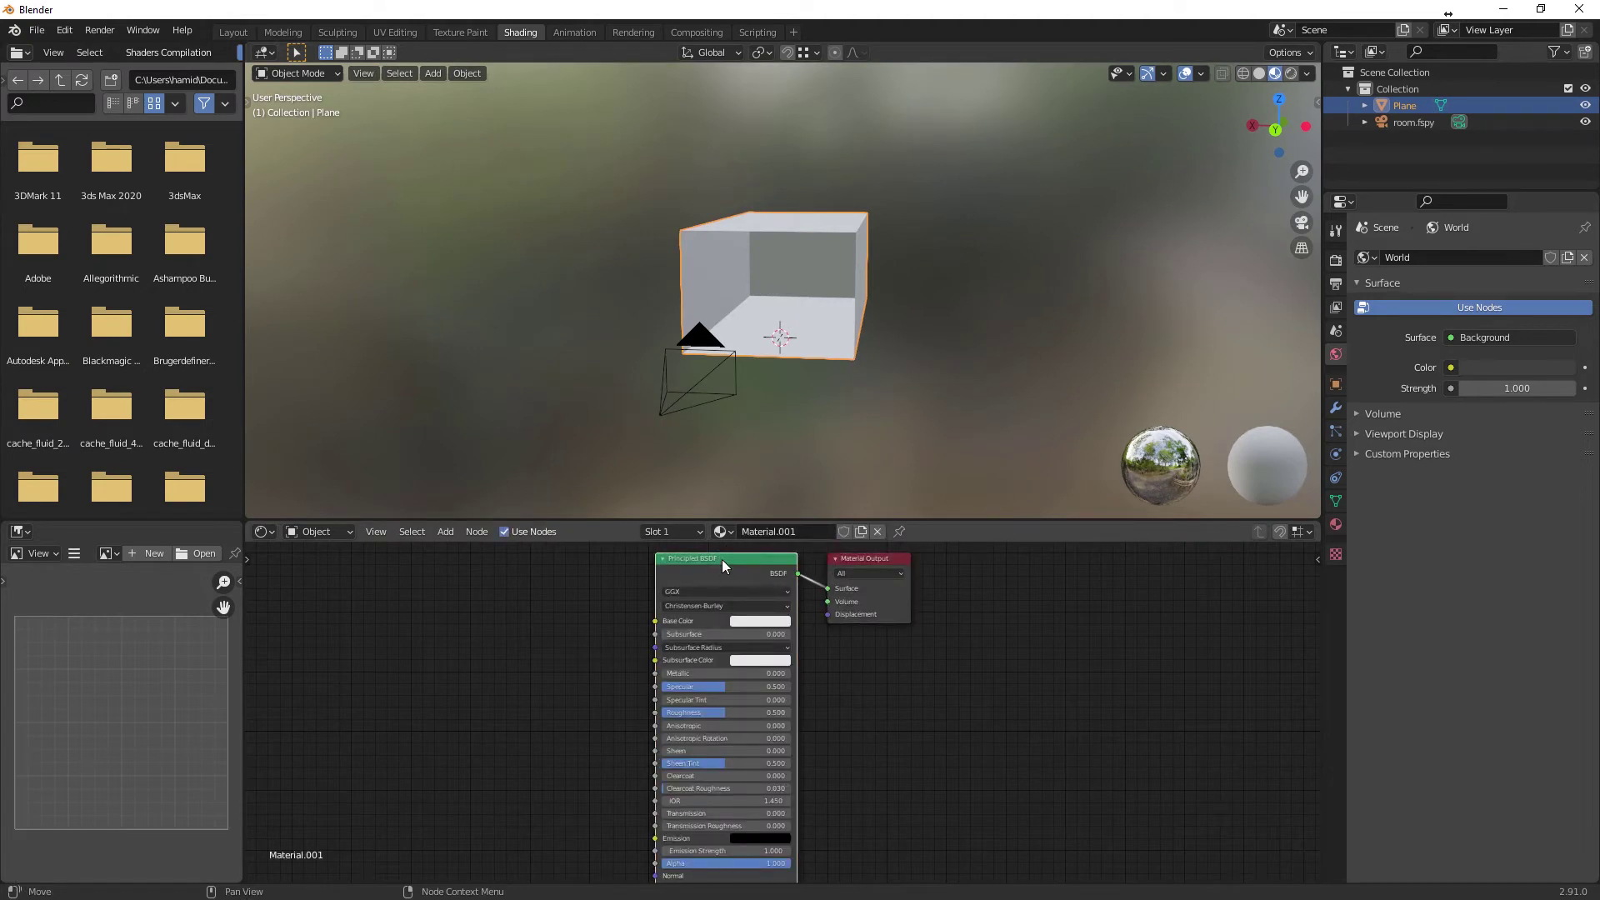
key("x")
key("shift+a")
left_click(657, 600)
type("emis")
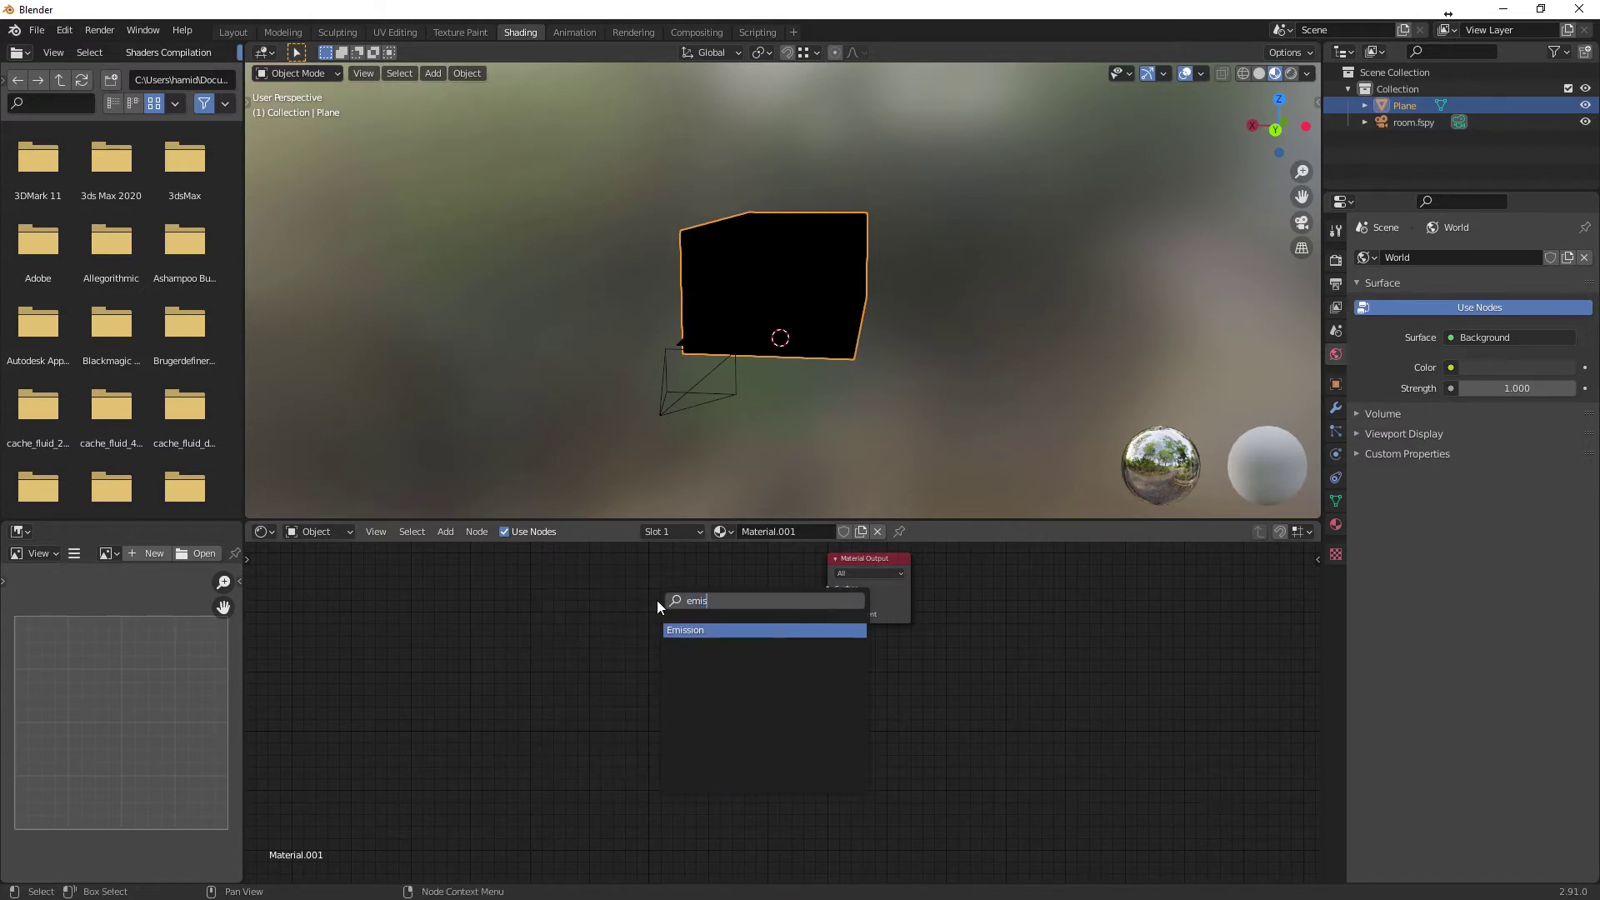
left_click(701, 631)
left_click(723, 608)
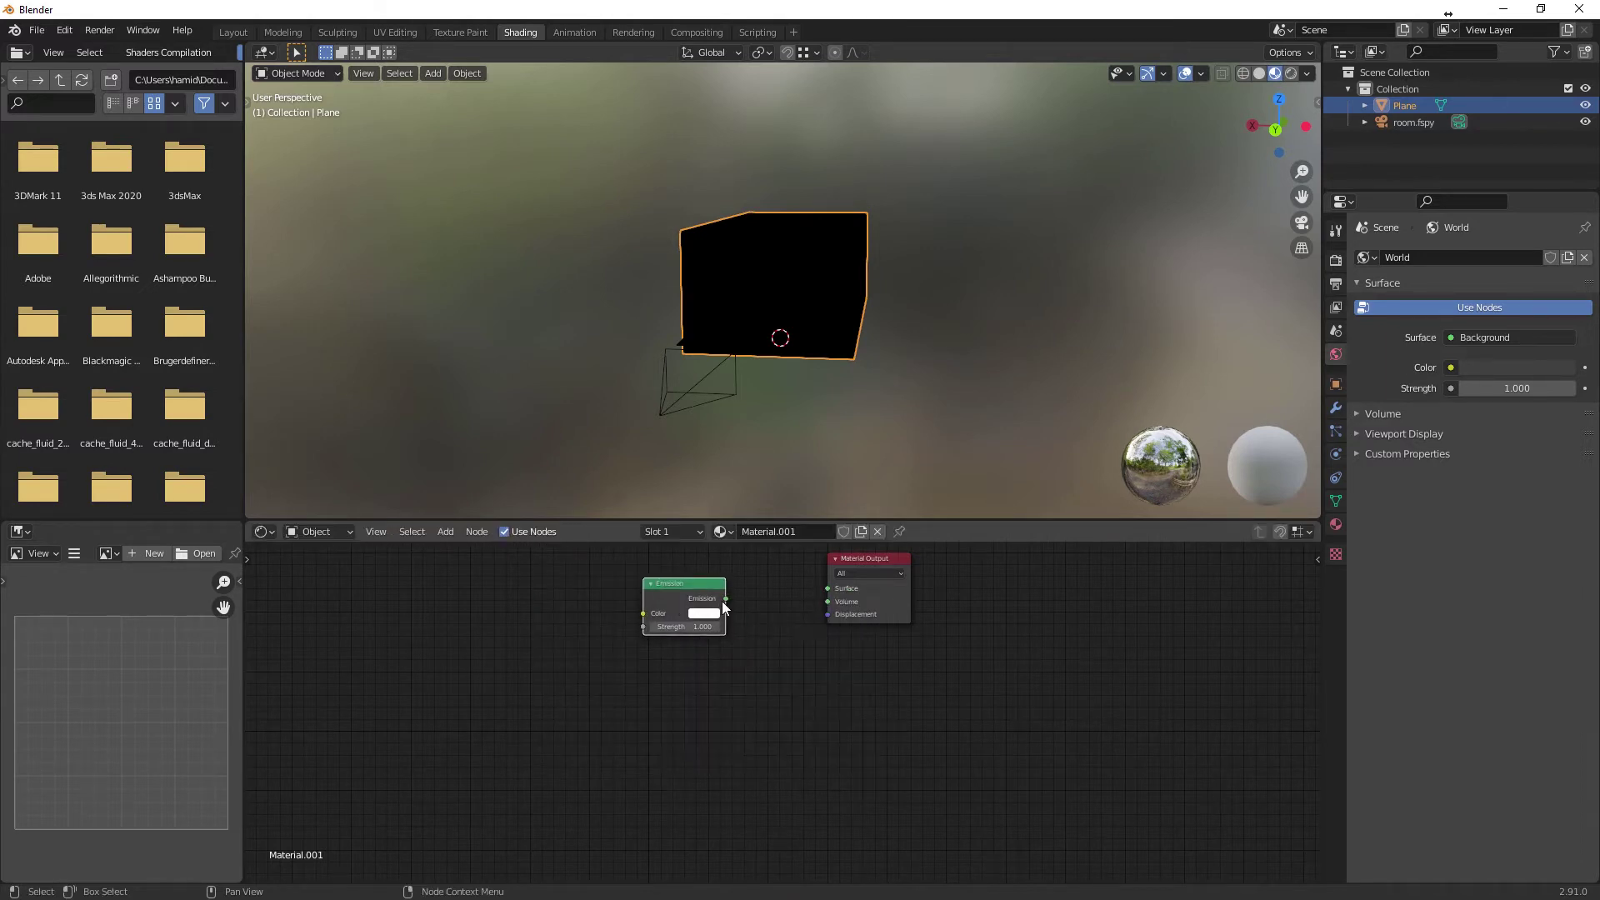
left_click_drag(727, 599, 830, 589)
left_click_drag(667, 584, 704, 579)
Step: Add an Image Texture node, link its Color to the Emission's Color and load room.jpg from the Desktop
key("shift+a")
left_click(442, 630)
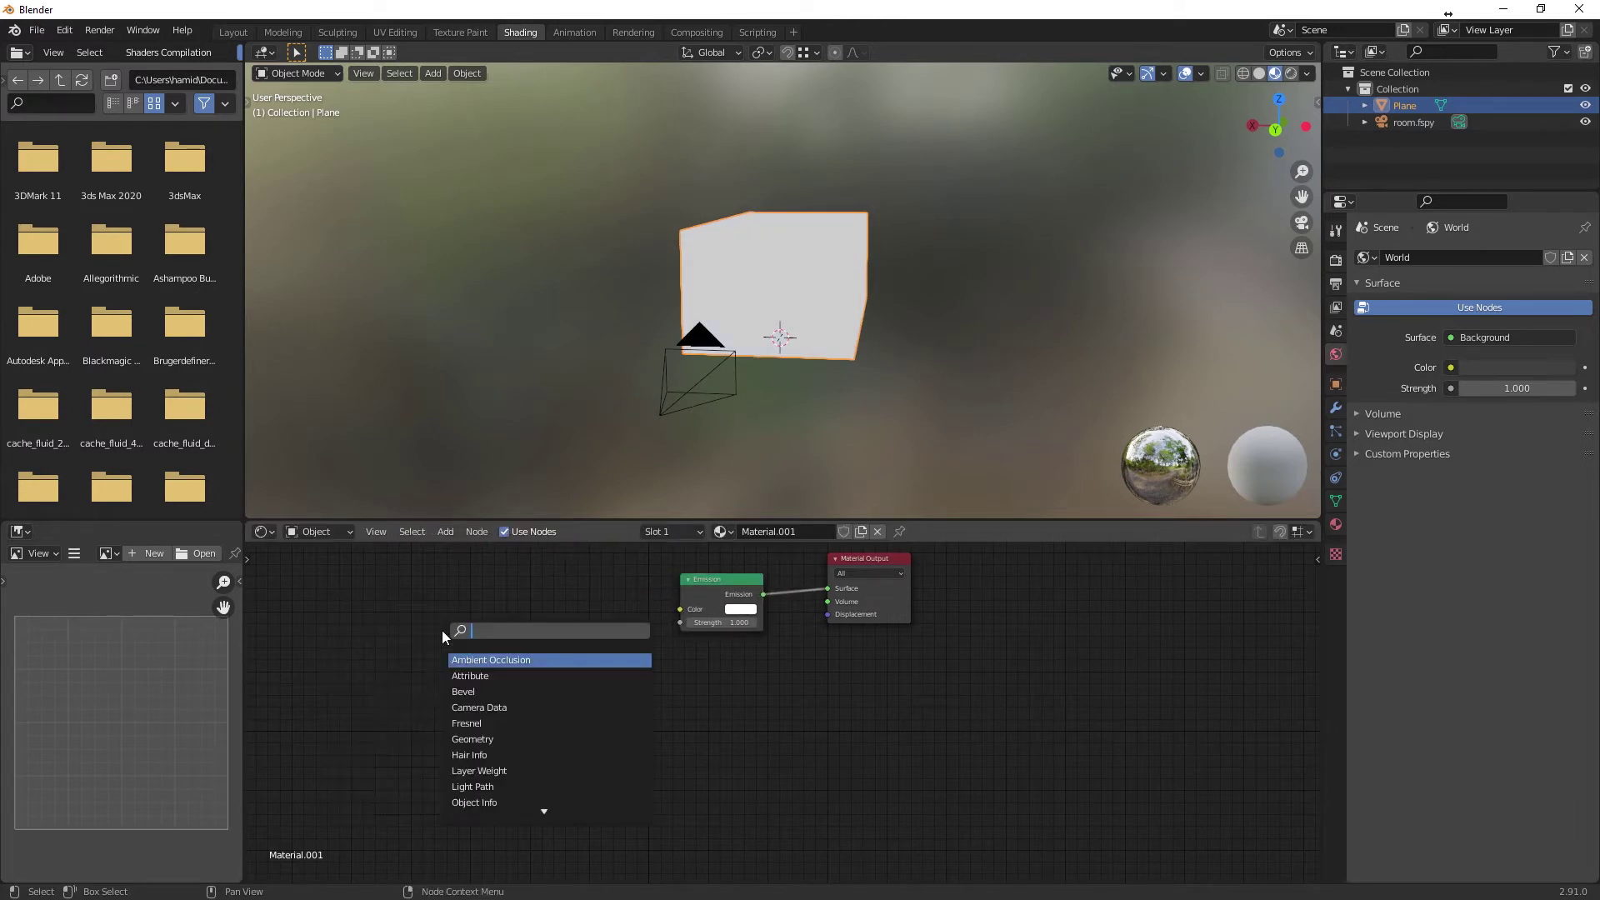
type("image")
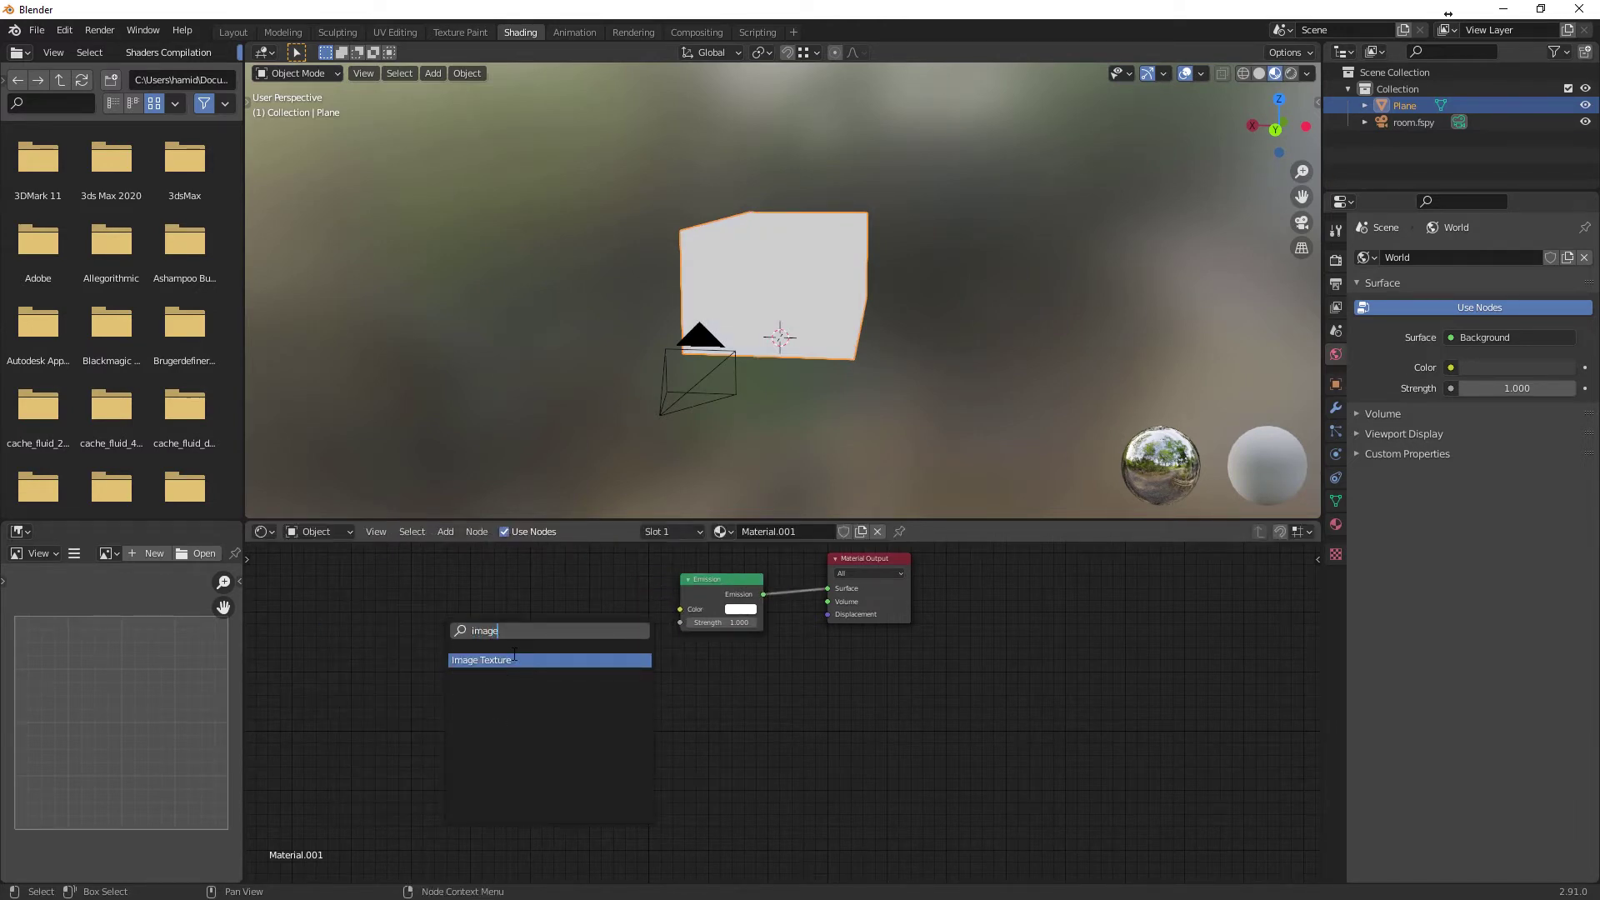
left_click(514, 659)
left_click_drag(579, 623, 681, 609)
left_click(545, 653)
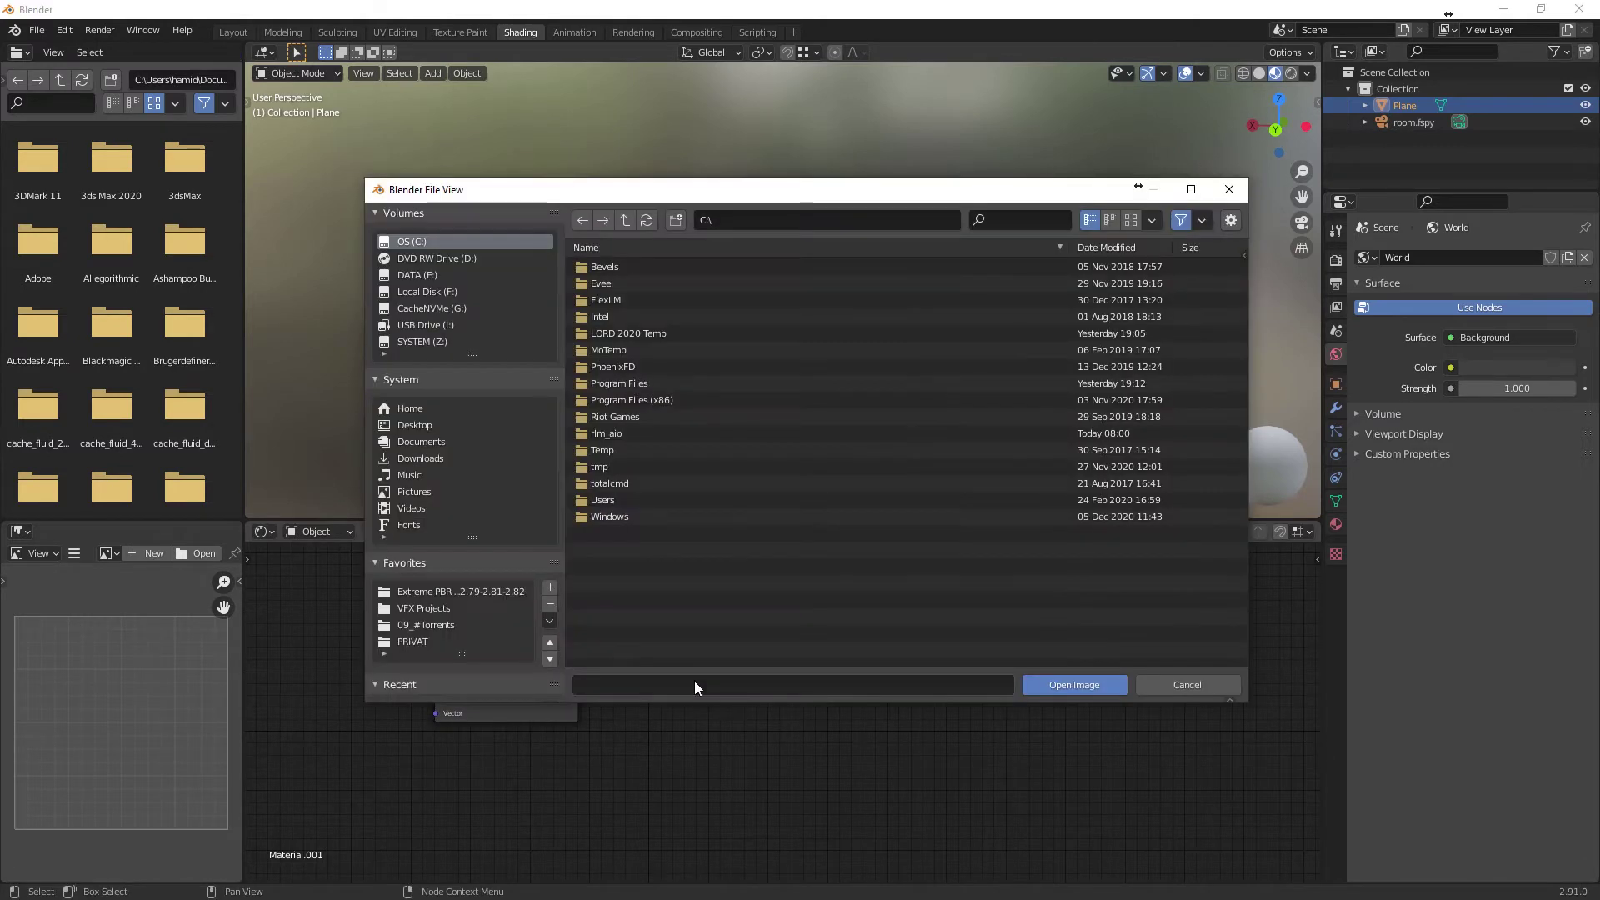
left_click(414, 425)
left_click(609, 608)
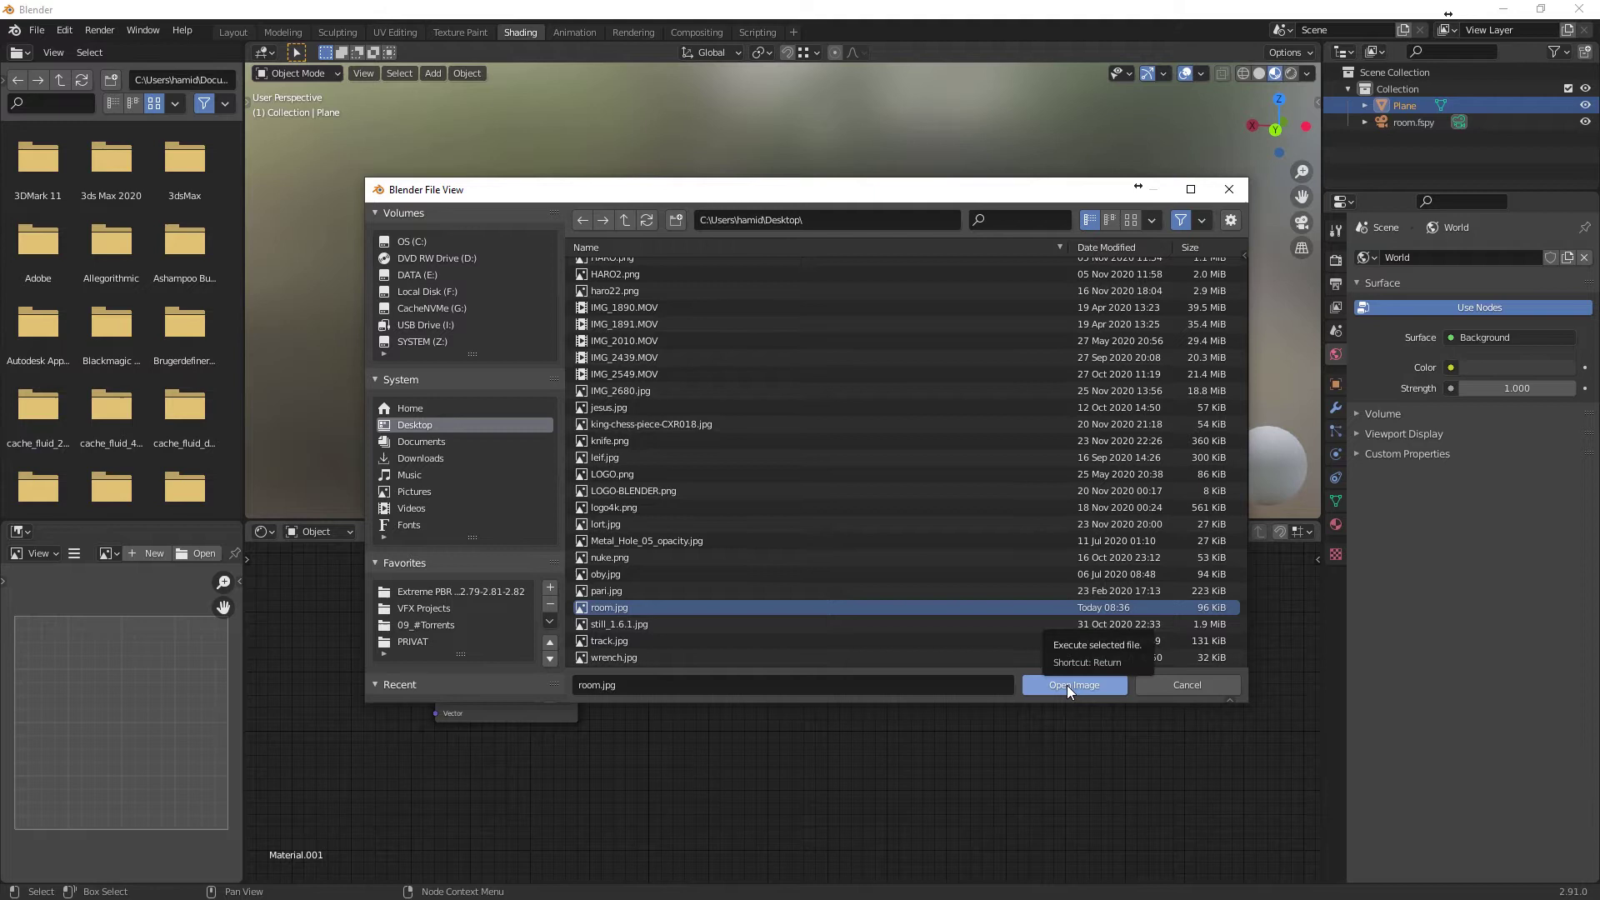
left_click(1067, 686)
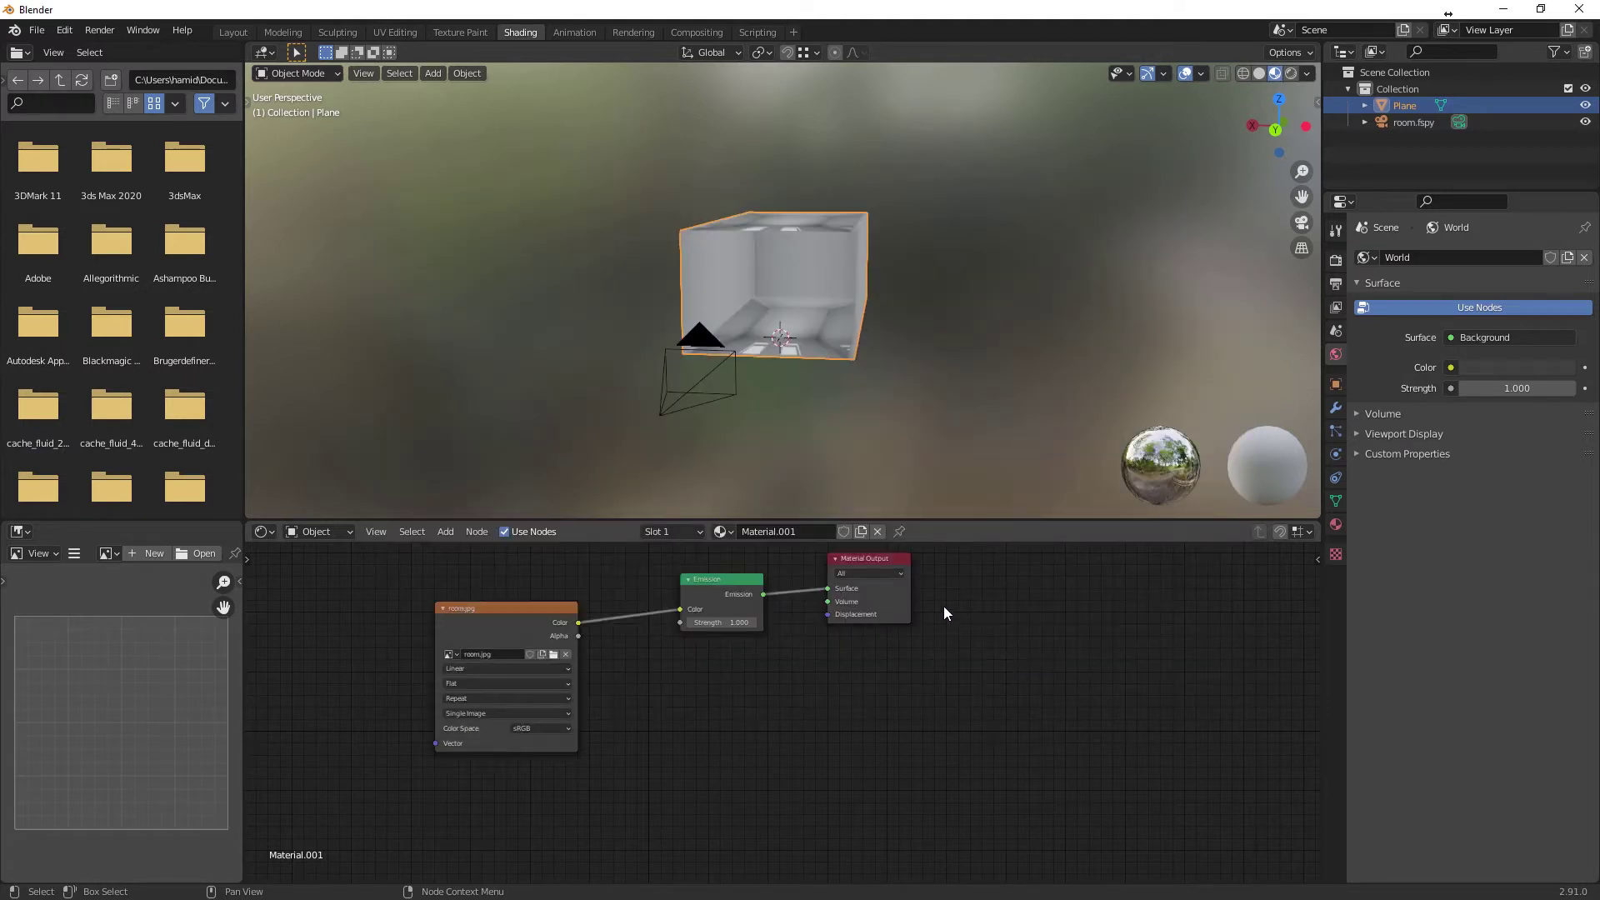
Step: Split the Layout viewport into two side by side, with Rendered shading in the camera view and Material Preview in an orbited user view
left_click(234, 32)
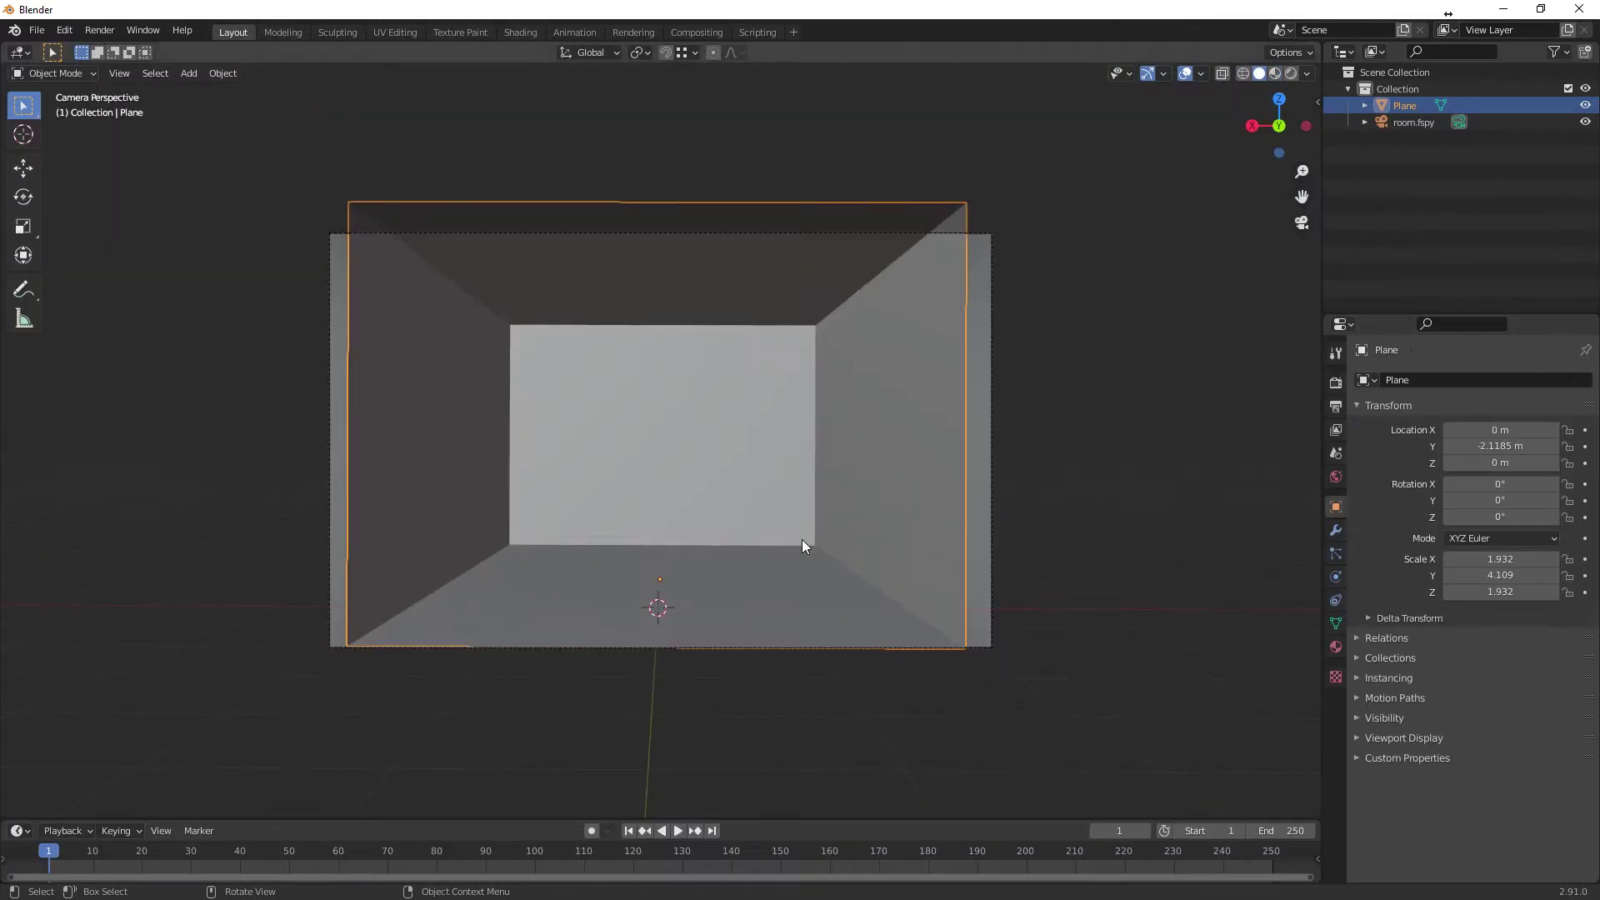
left_click_drag(1317, 65, 860, 96)
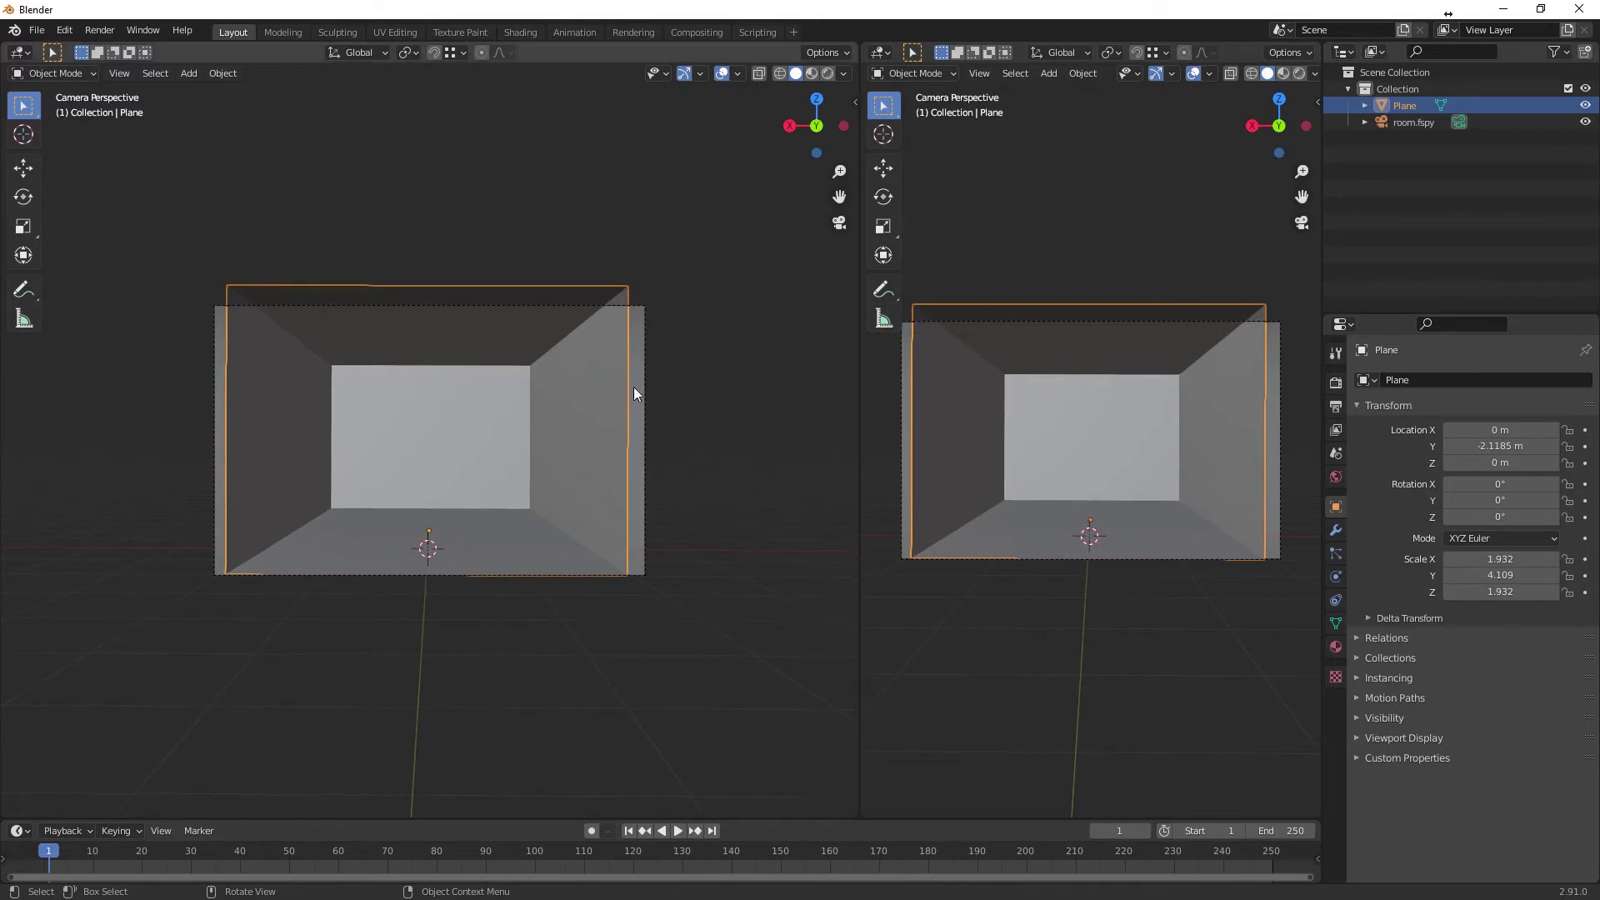
left_click(825, 74)
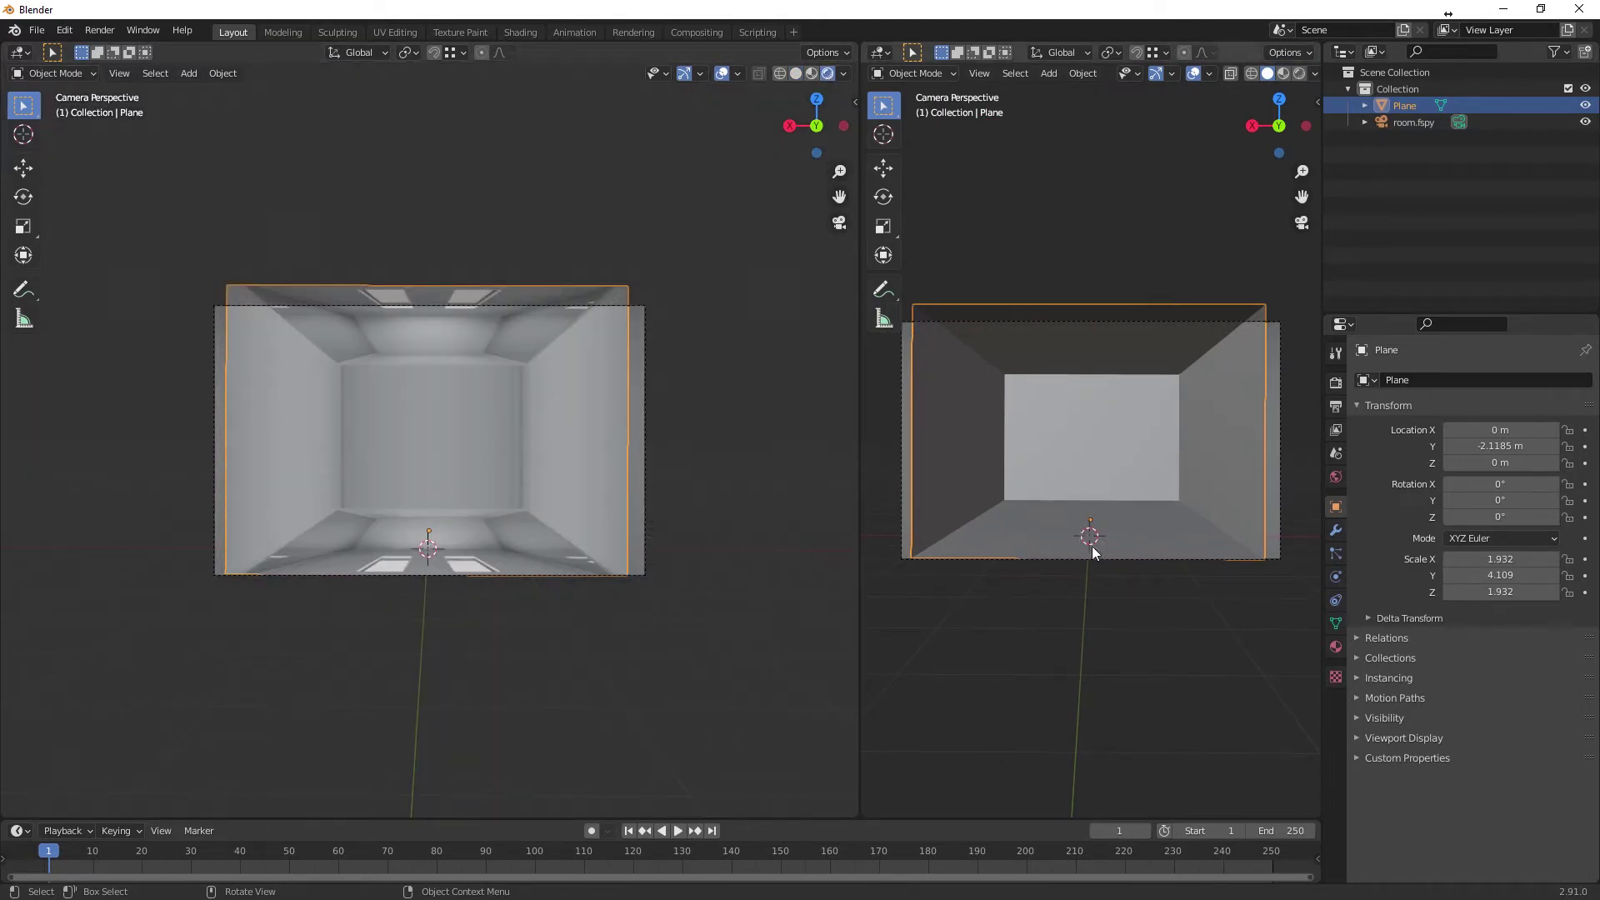
middle_click_drag(1092, 546, 1268, 87)
left_click(1284, 73)
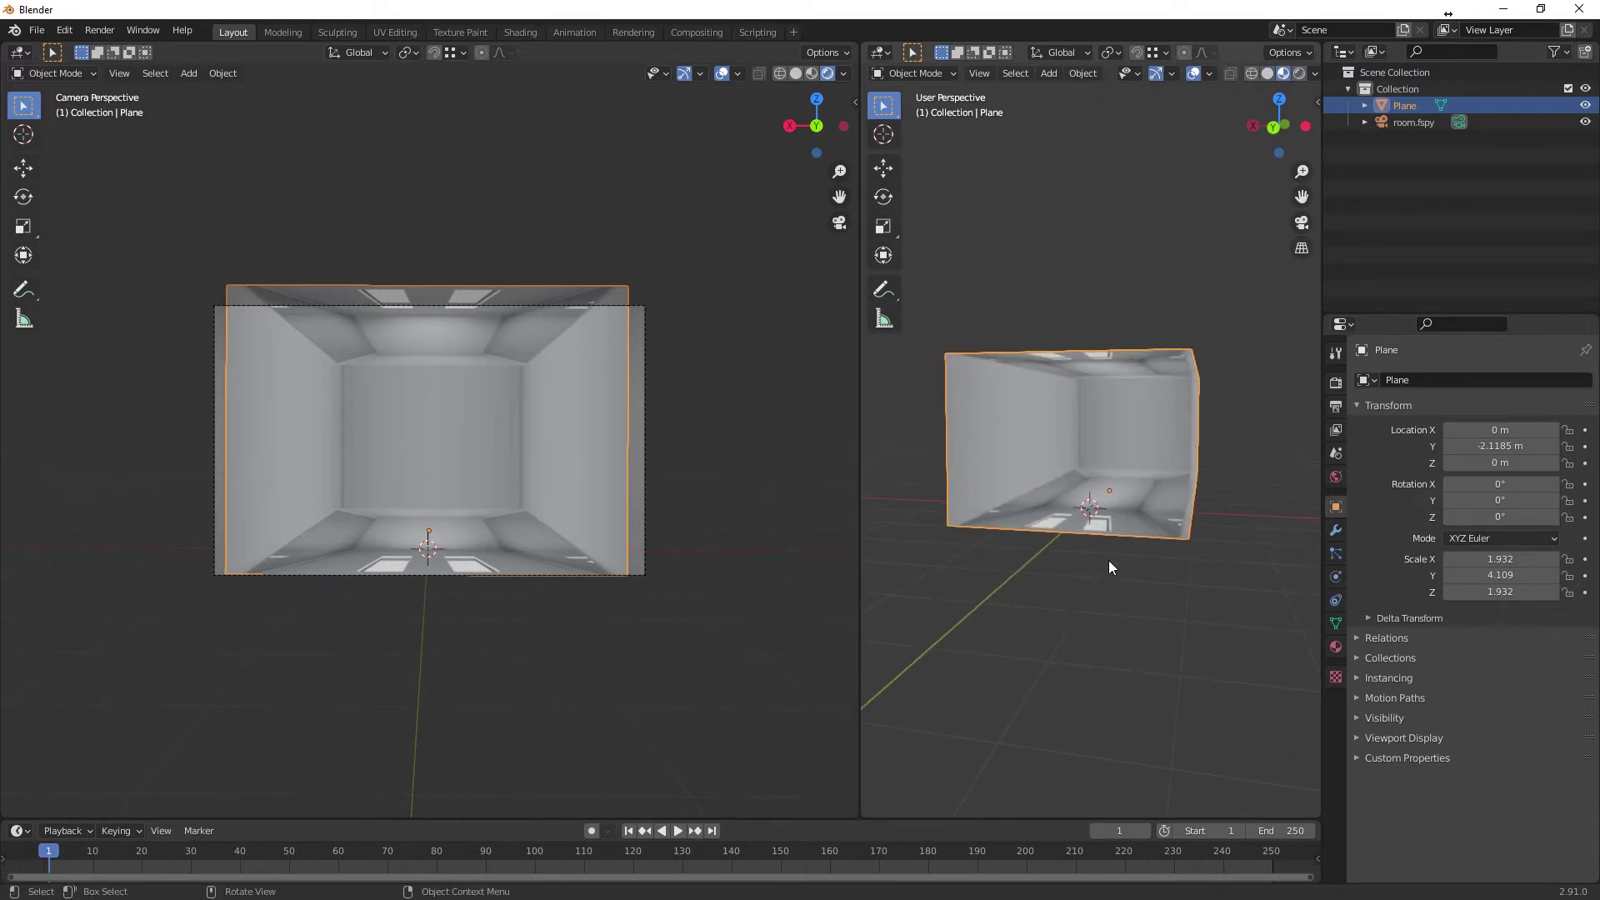
Step: Add a UV Project modifier to the room mesh, using UVMap as UV map and room.fspy as projector object
left_click(1336, 530)
left_click(1408, 380)
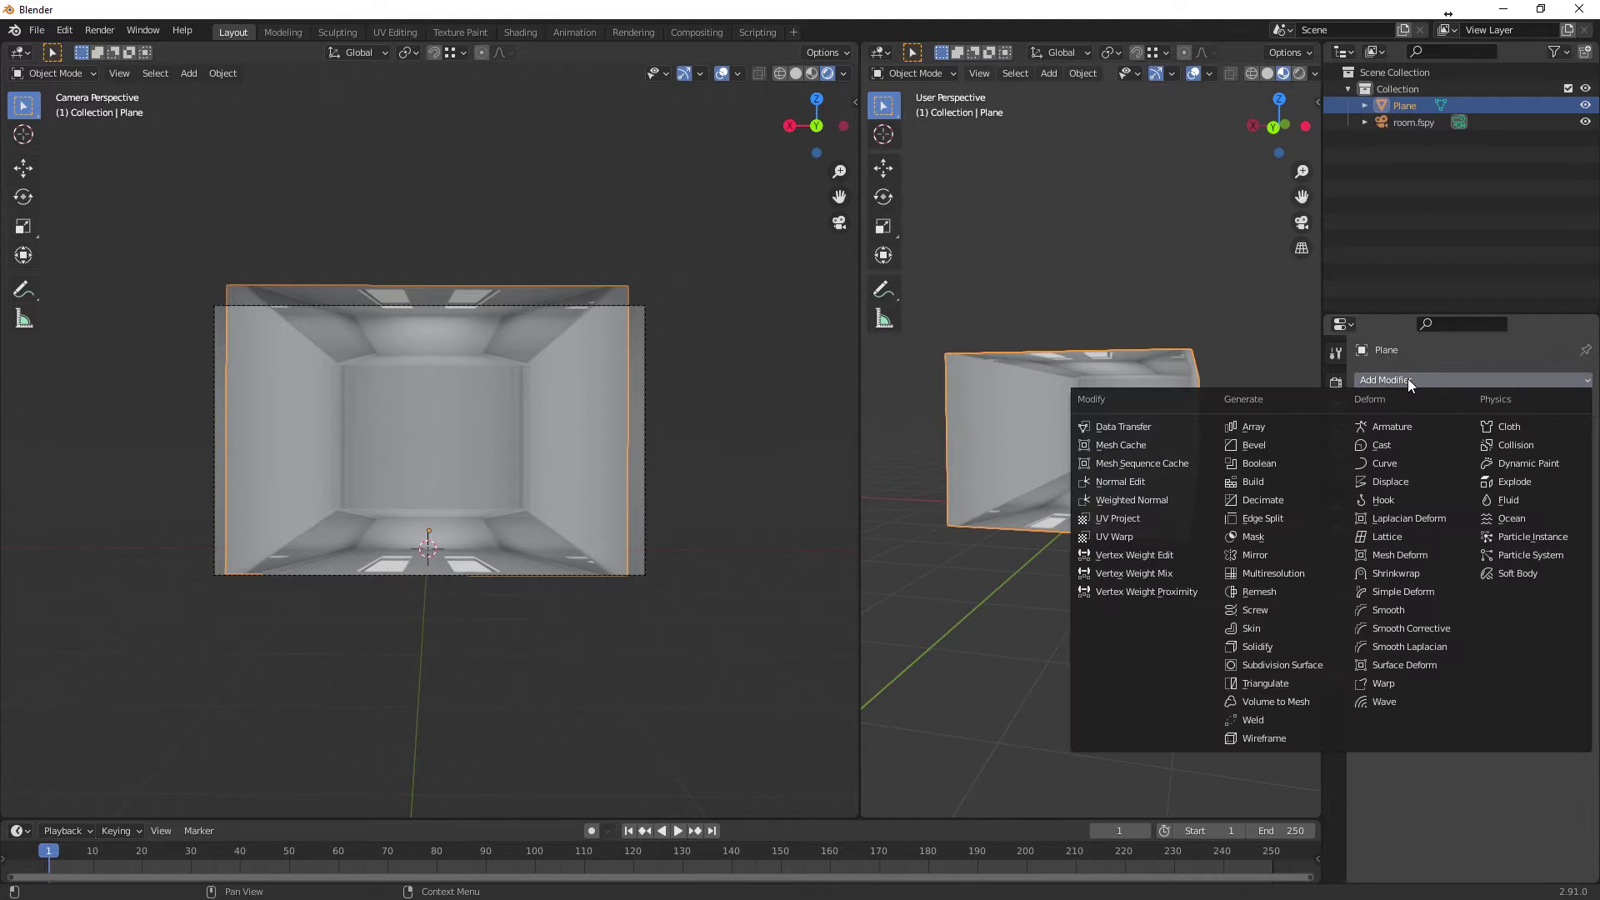
left_click(1121, 518)
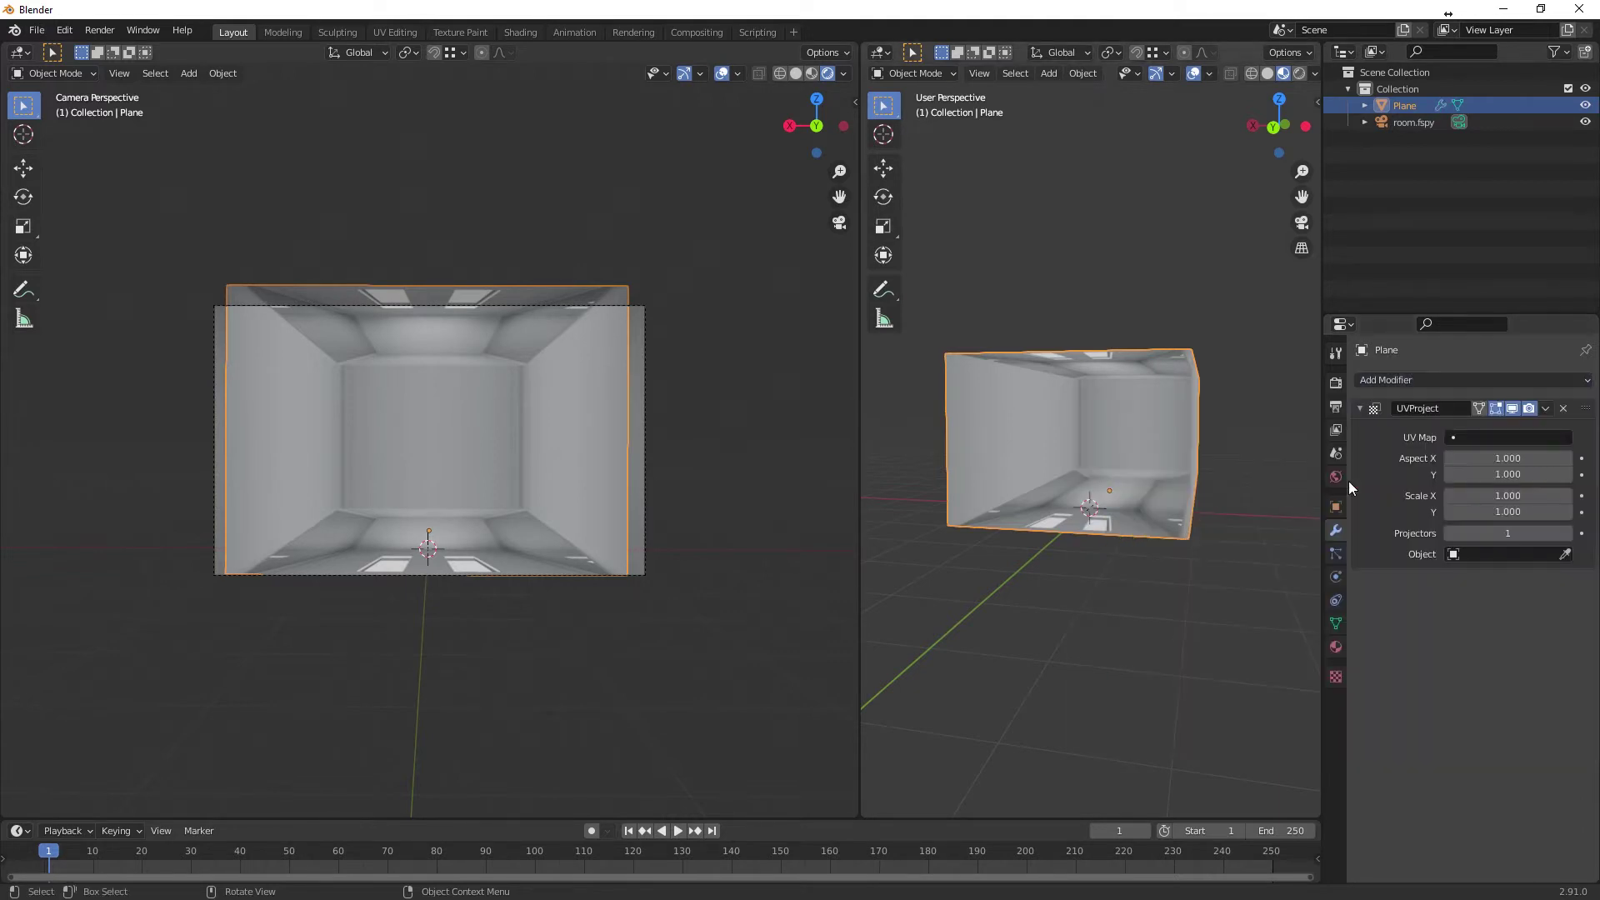
left_click(1473, 436)
left_click(1421, 457)
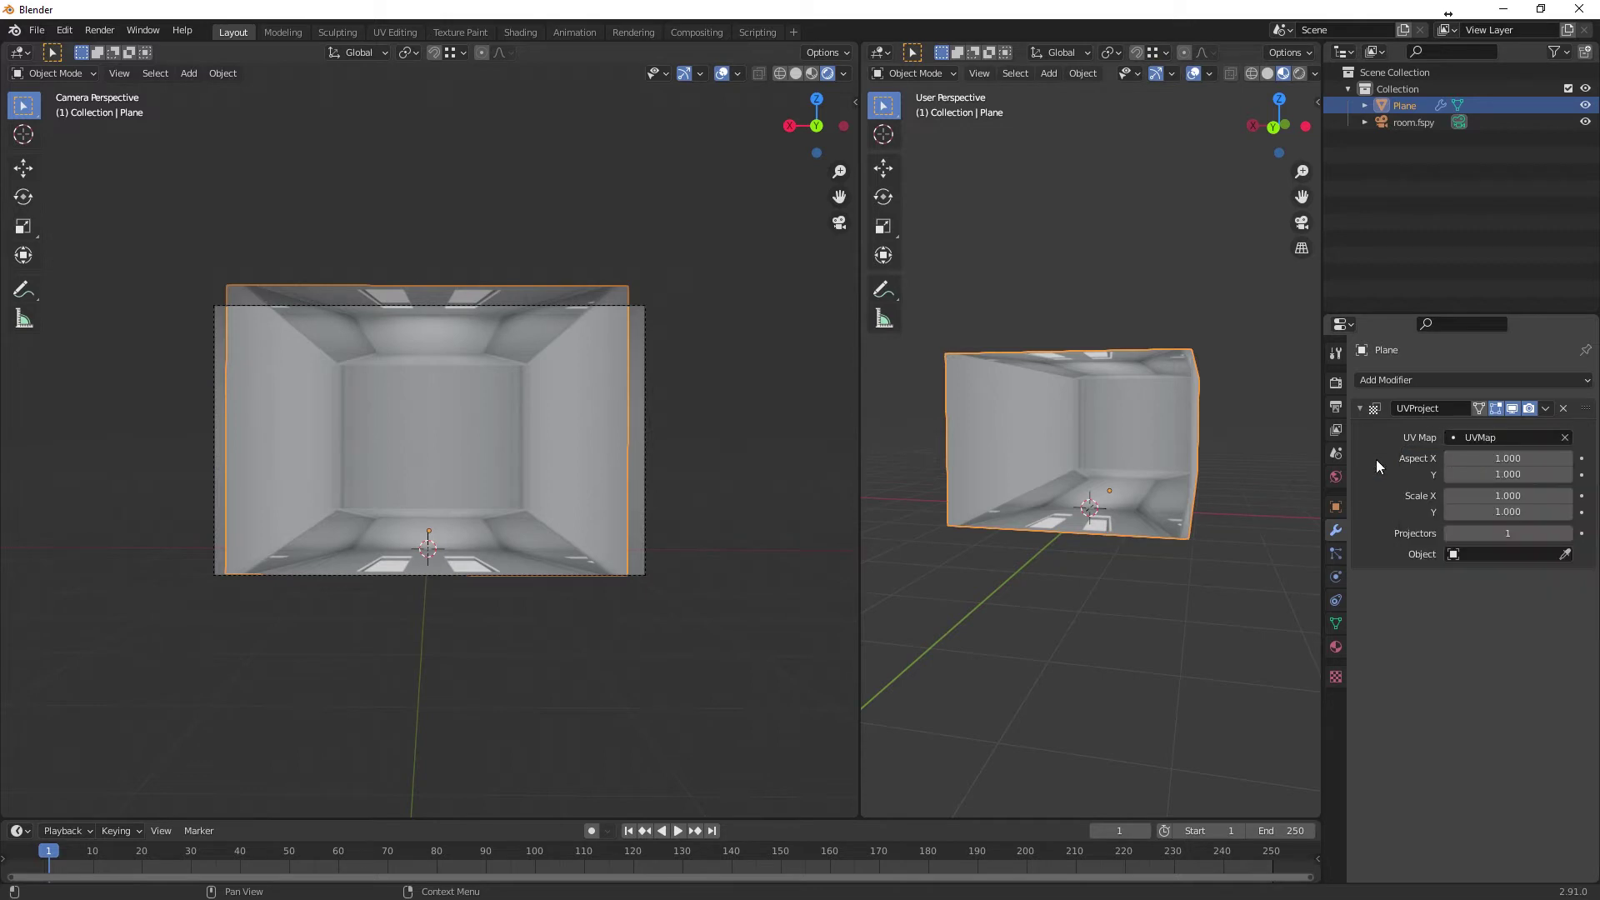
left_click(1461, 552)
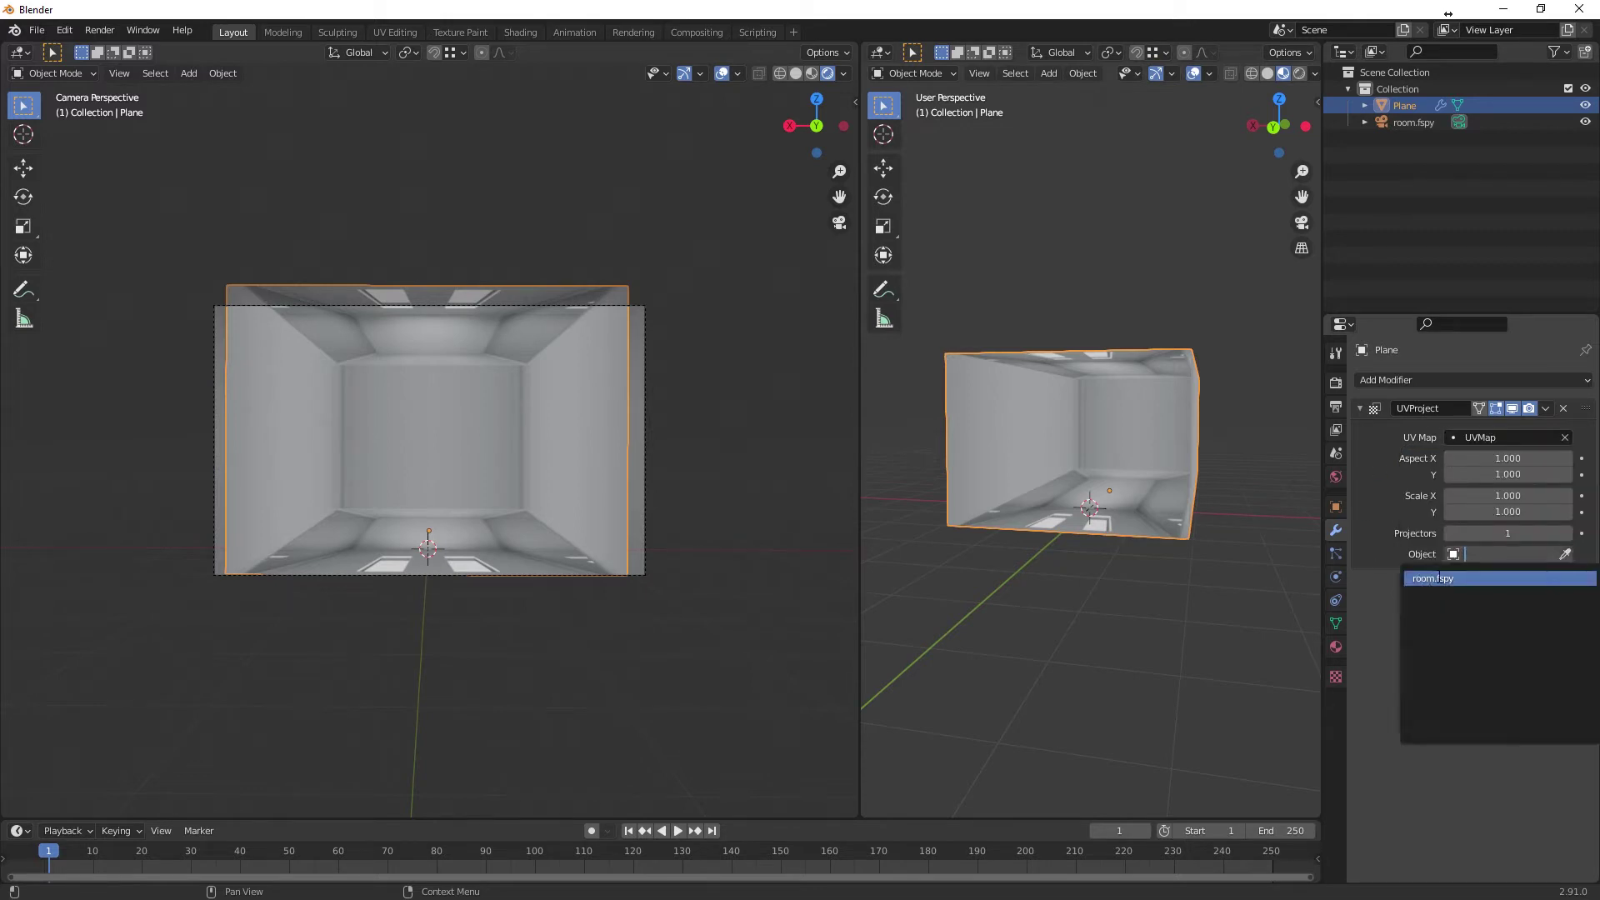
left_click(1438, 578)
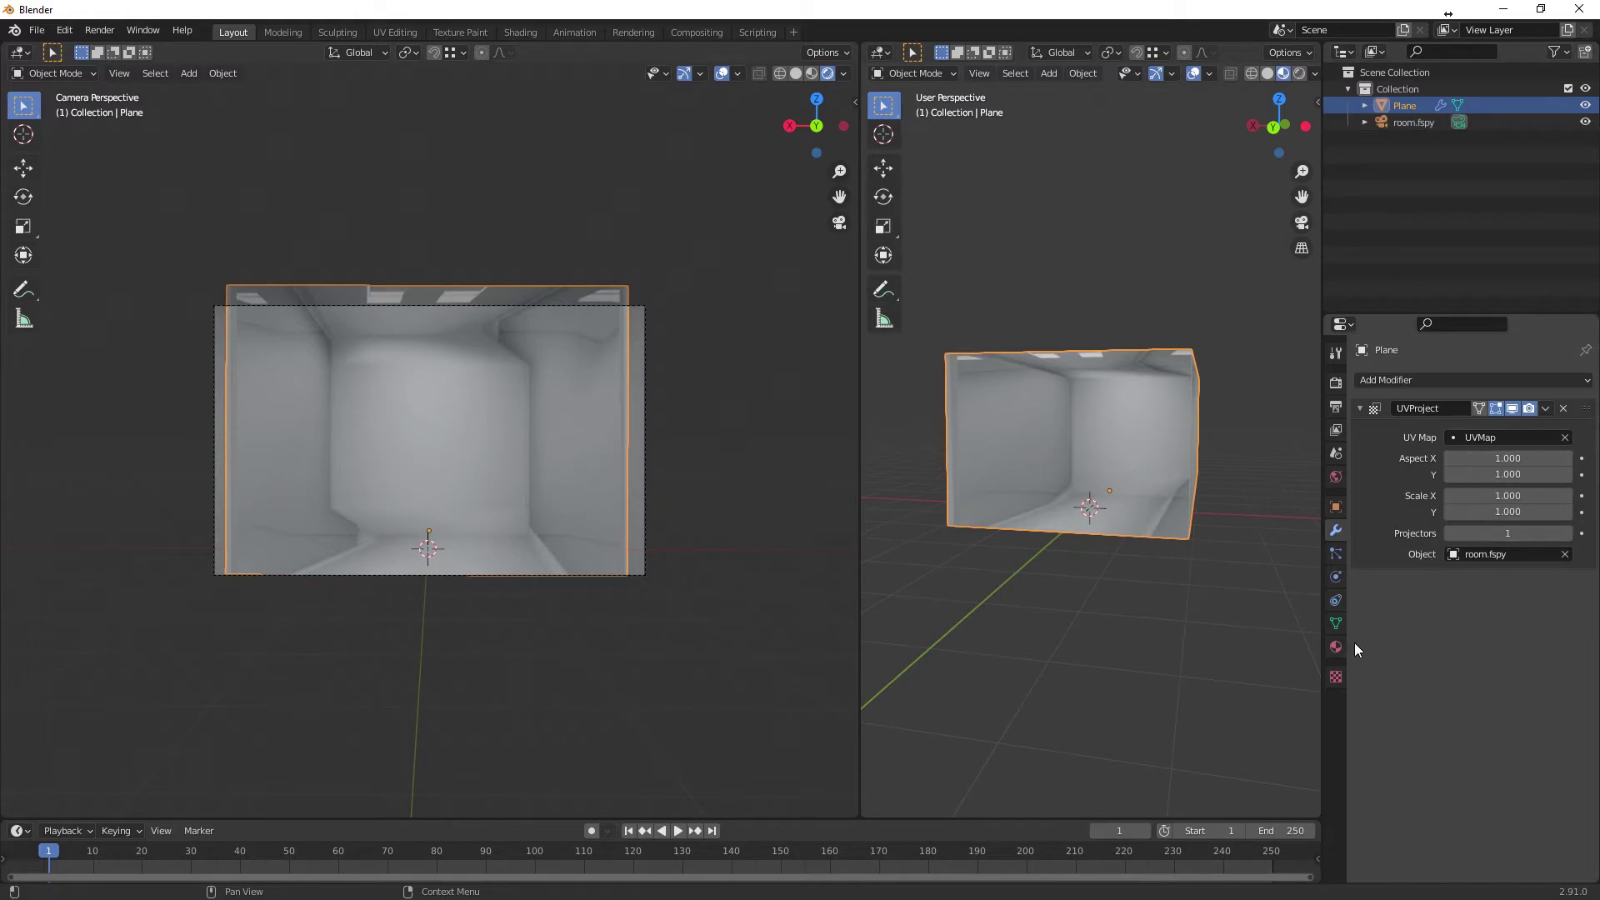
Step: Switch to fSpy for the image's width and height, and divide 2560 by 1600 in the calculator
key("alt+Tab")
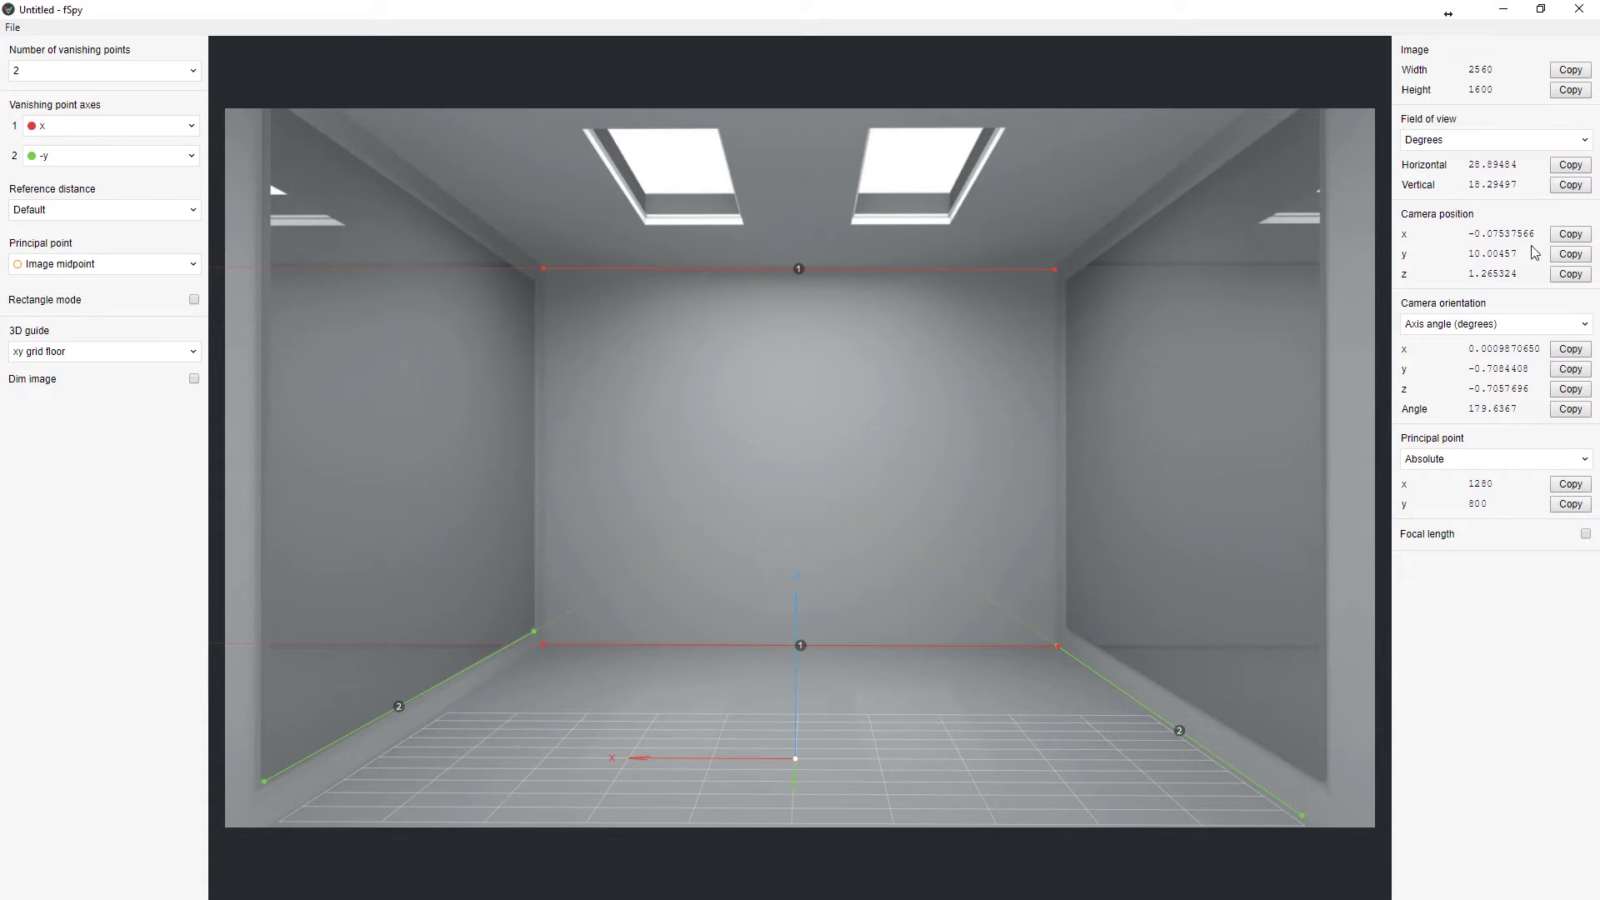
key("XF86Calculator")
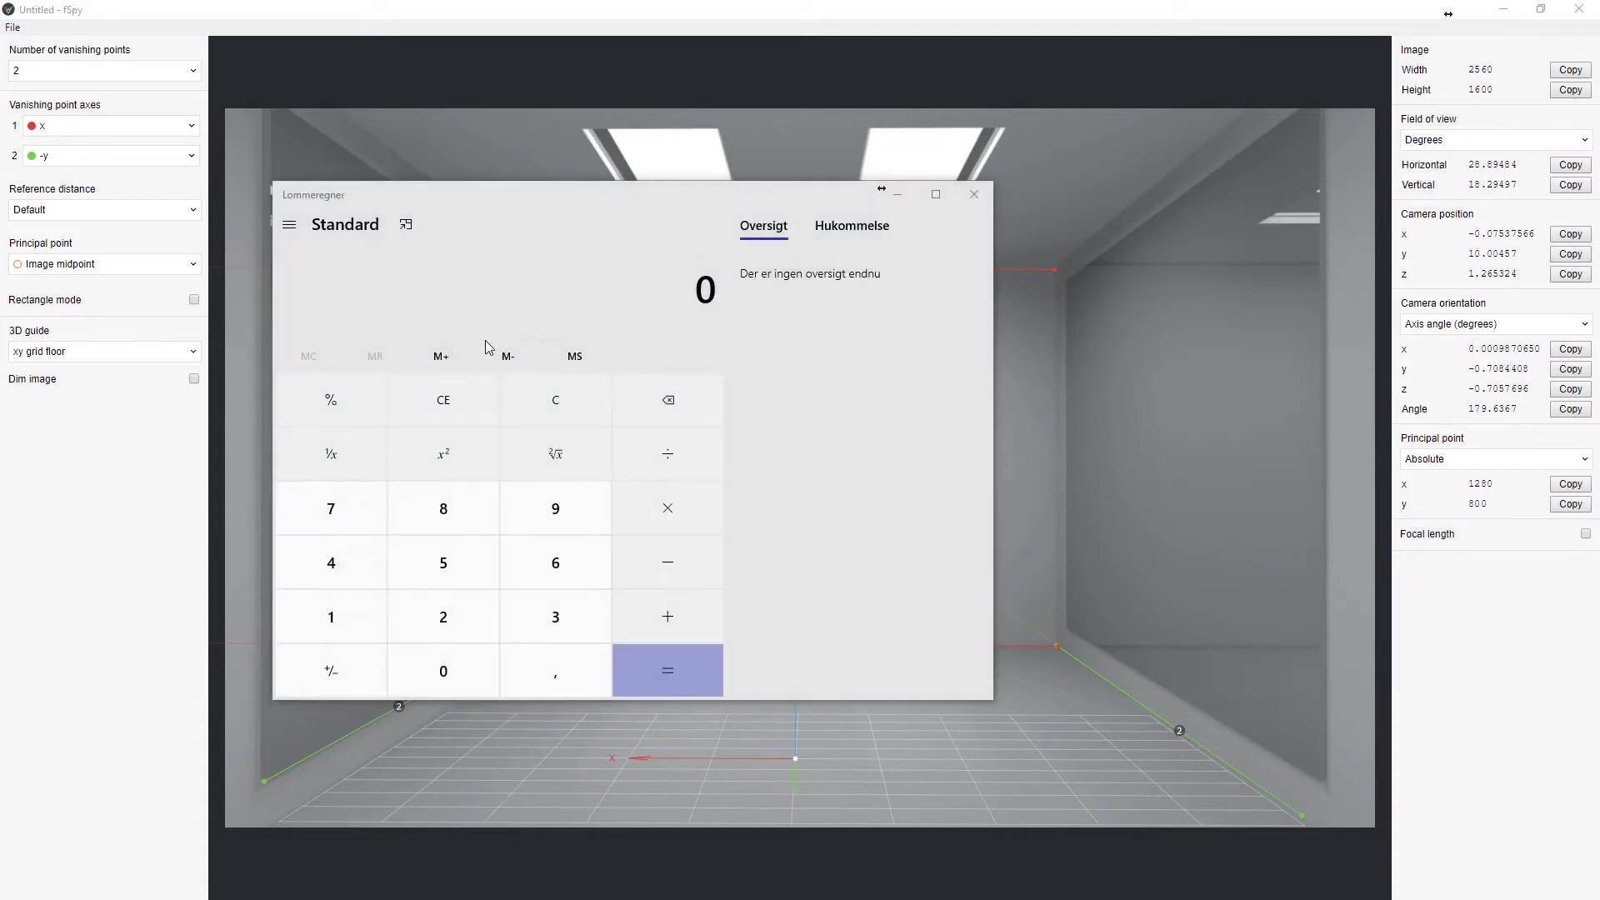
left_click(448, 615)
left_click(450, 564)
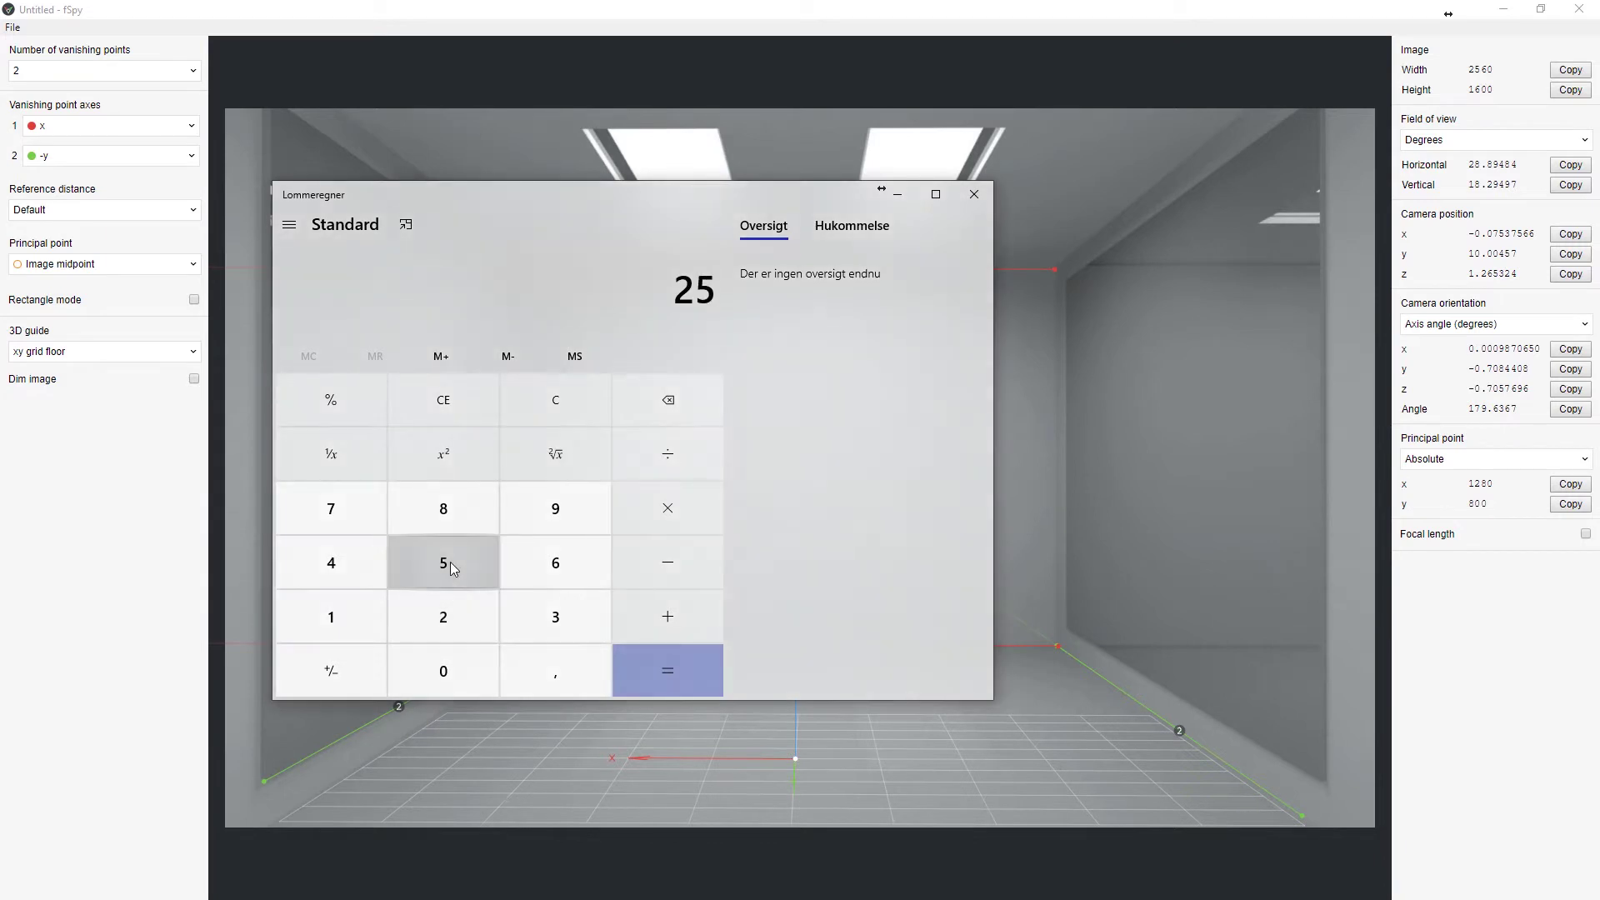
left_click(554, 561)
left_click(451, 675)
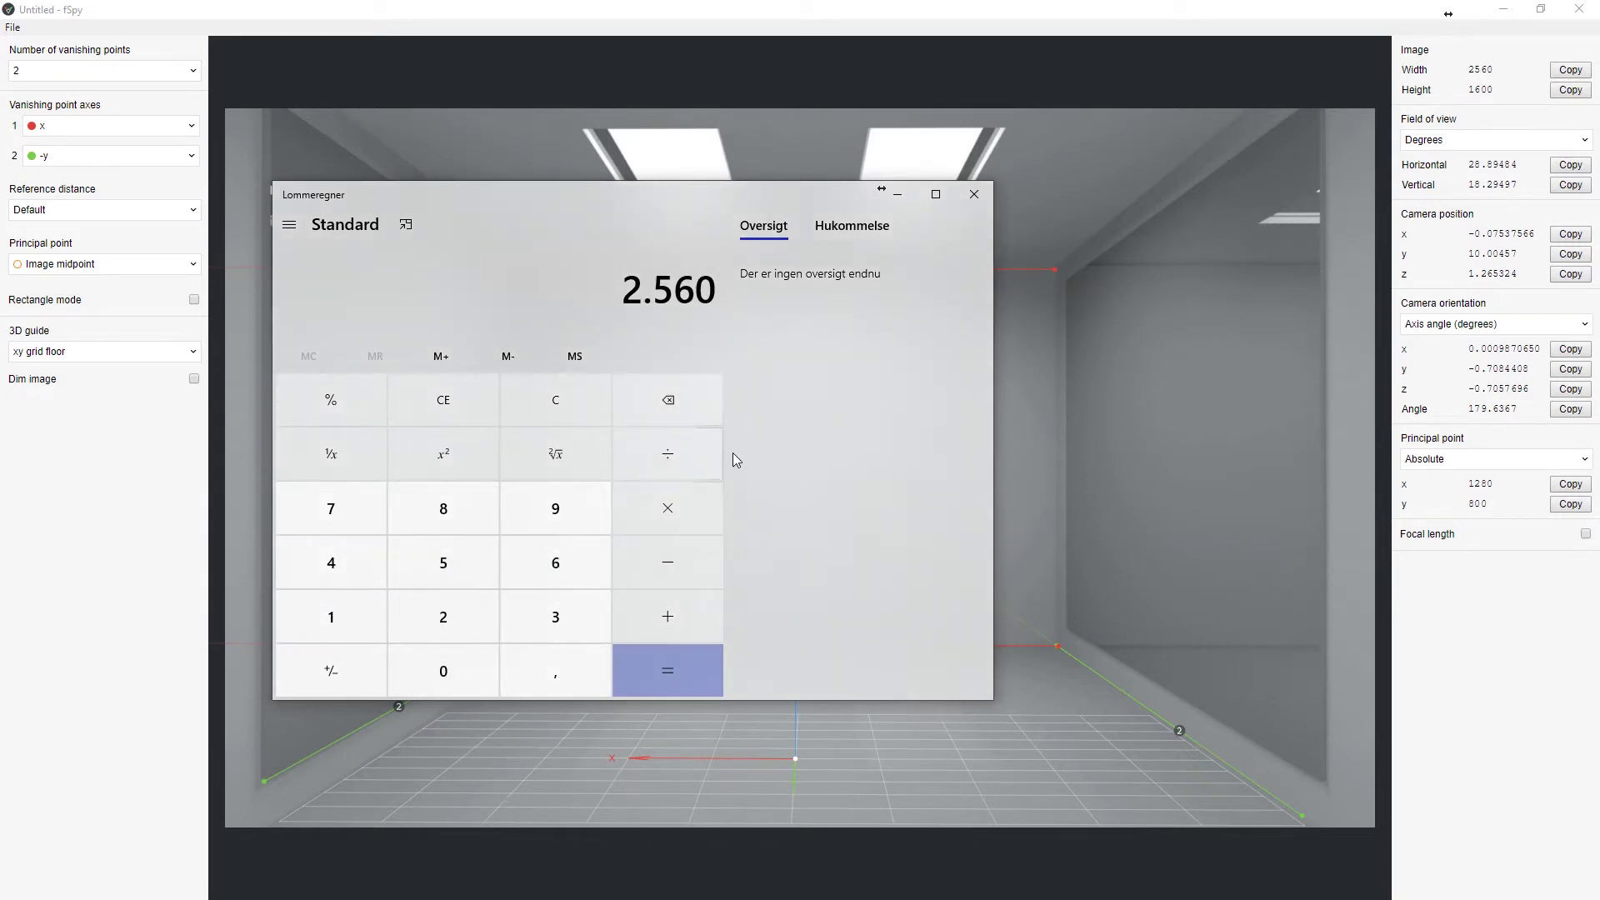
left_click(685, 457)
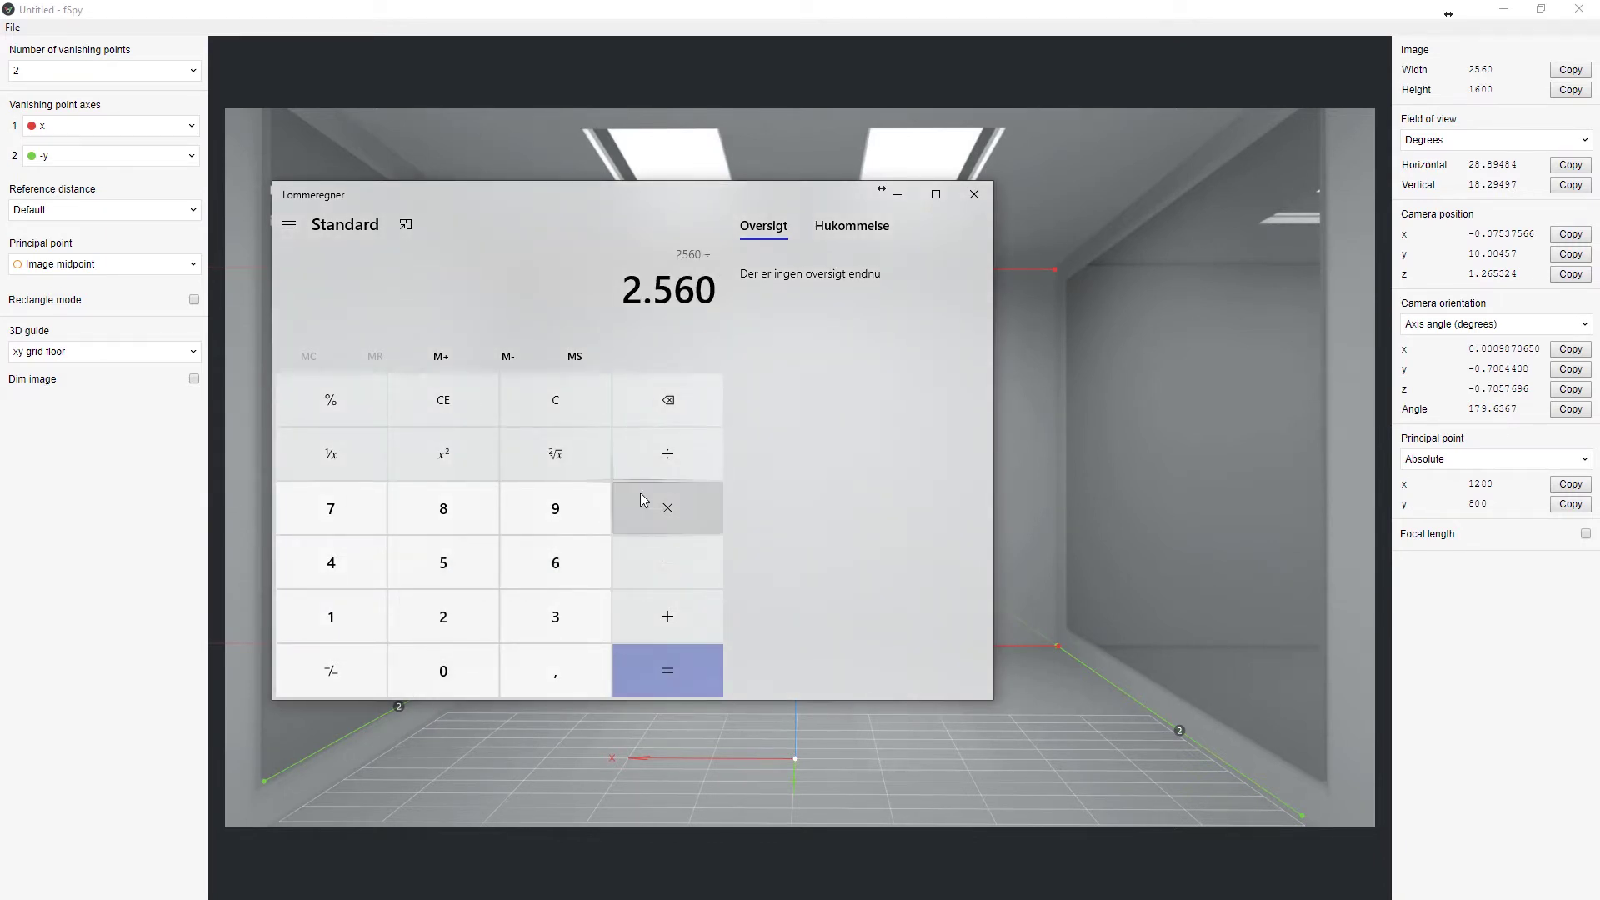
left_click(364, 598)
left_click(603, 555)
left_click(475, 675)
left_click(475, 677)
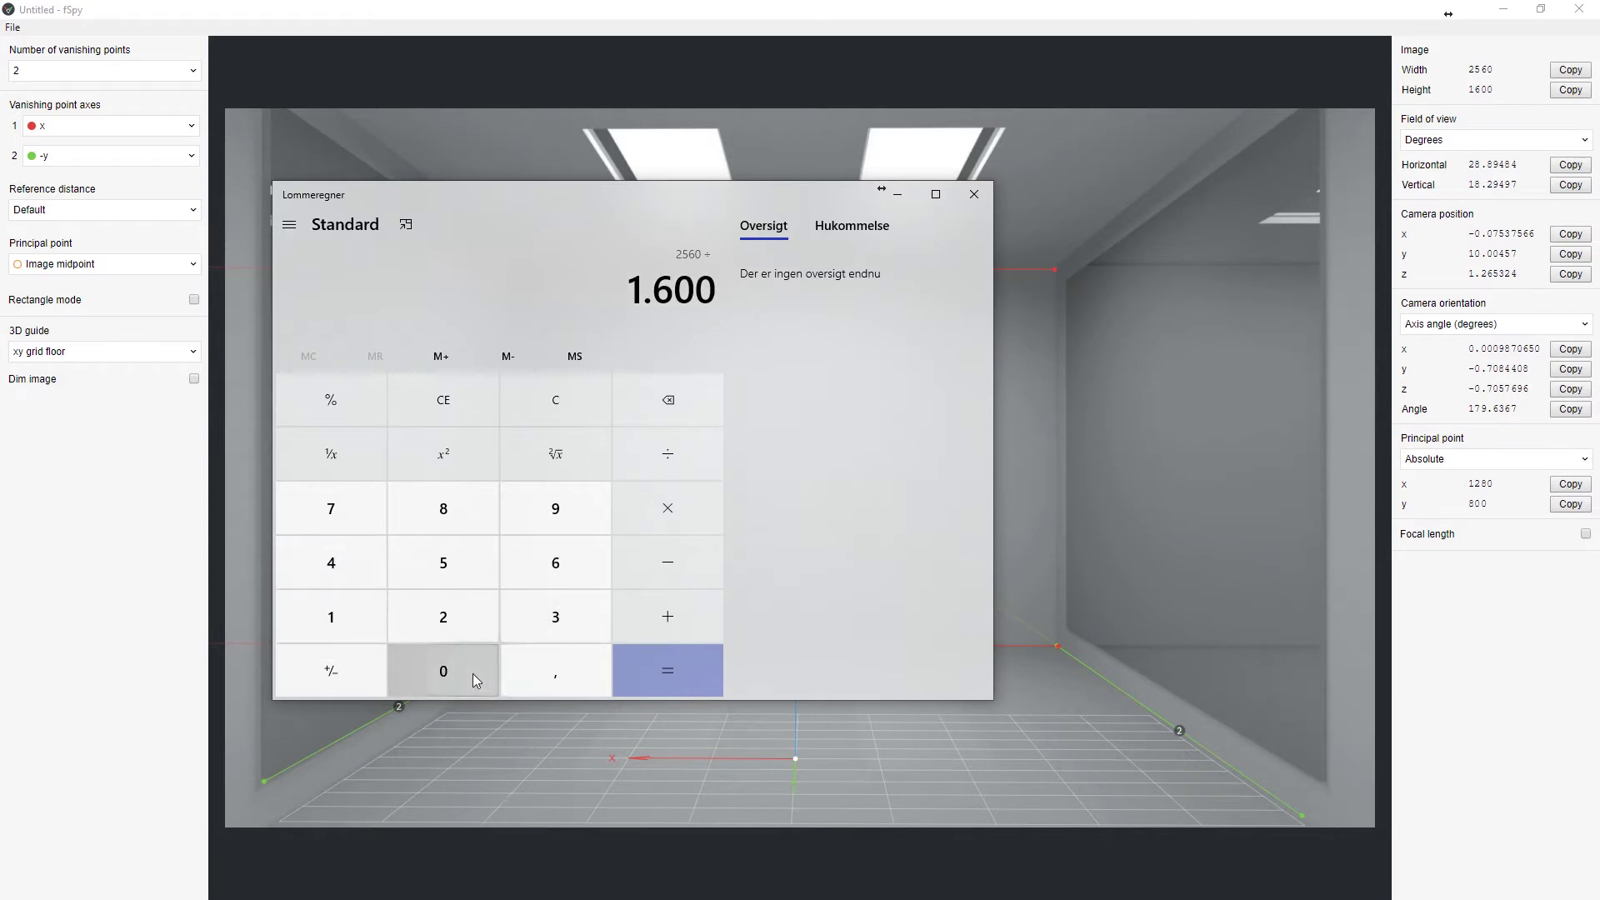
left_click(665, 685)
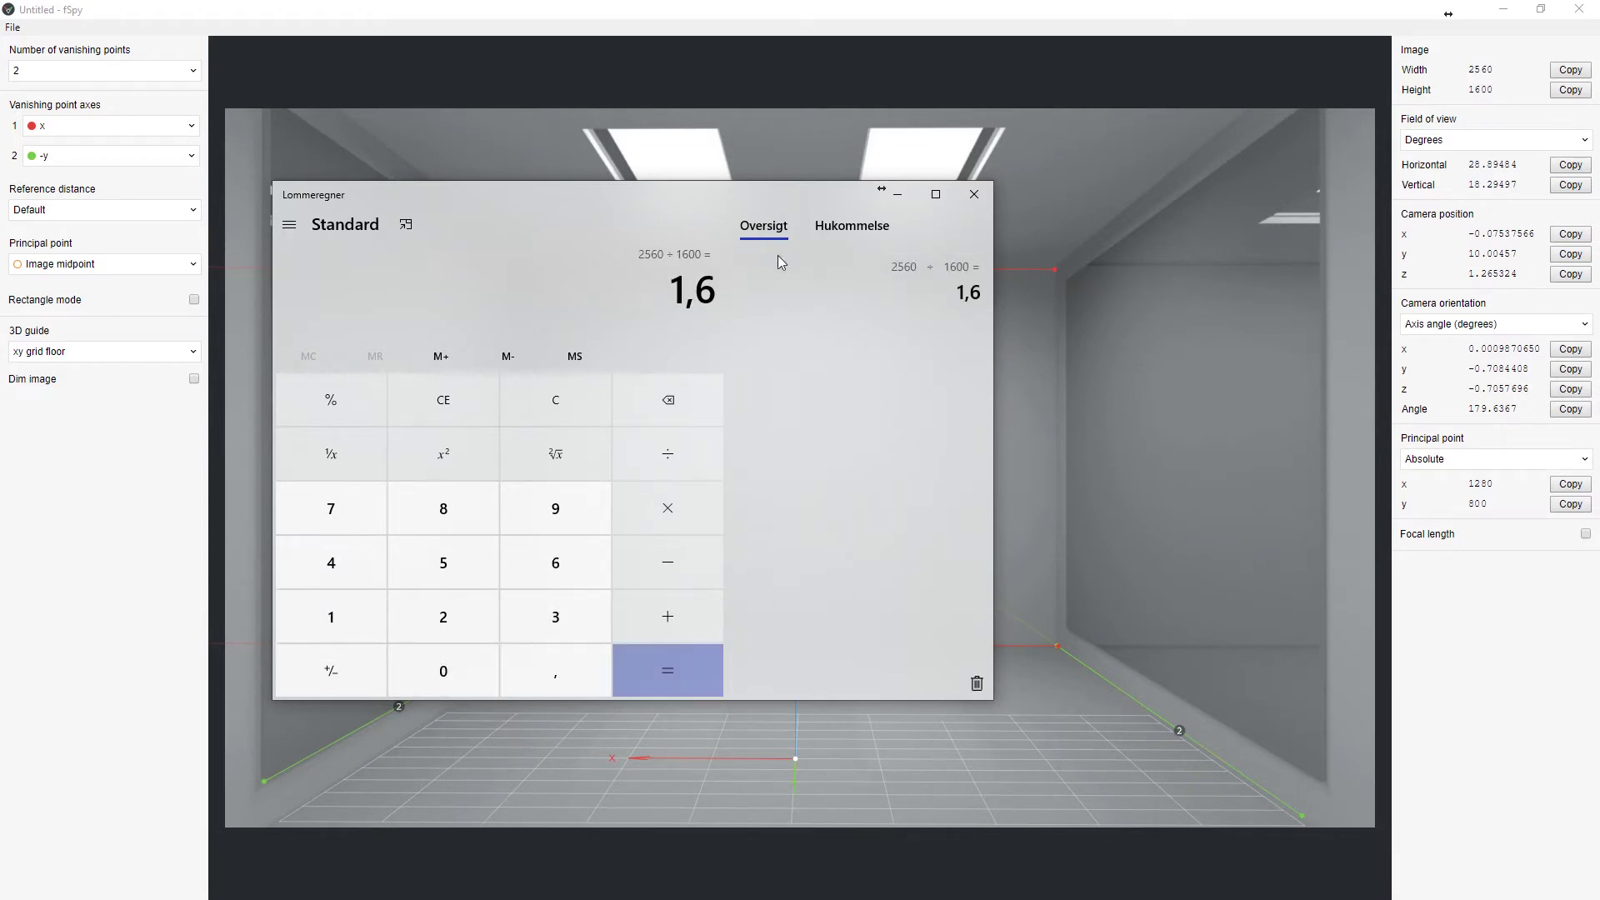
left_click(974, 195)
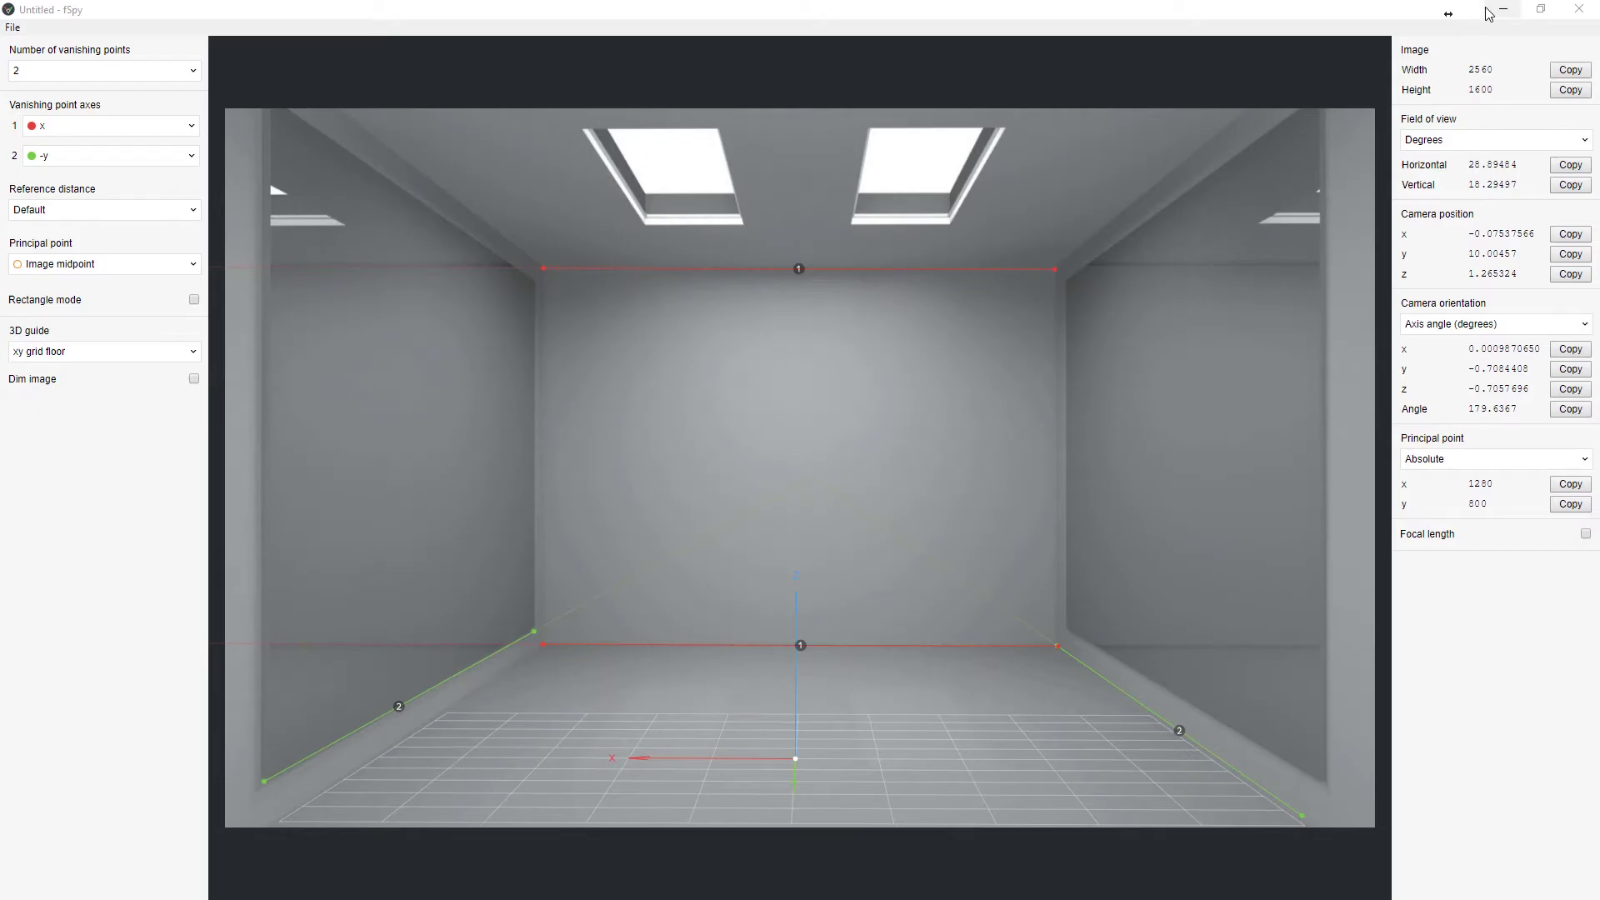
Step: Return to Blender and set the UV Project modifier's Aspect X to 1.6
left_click(1489, 12)
left_click(1518, 460)
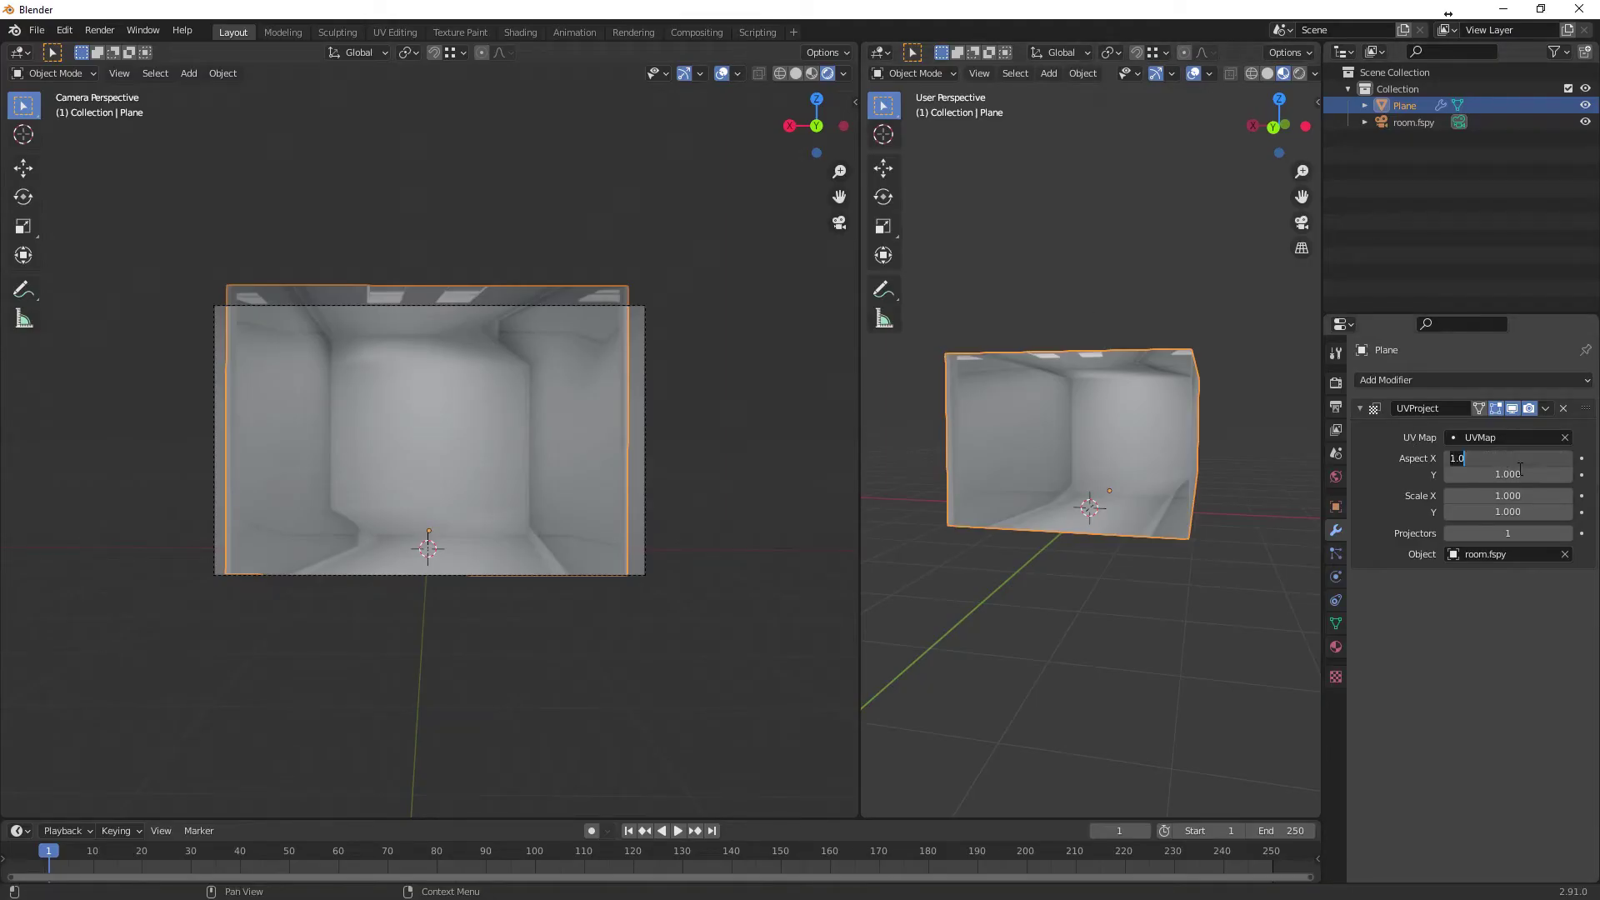
type("1.6")
key("Return")
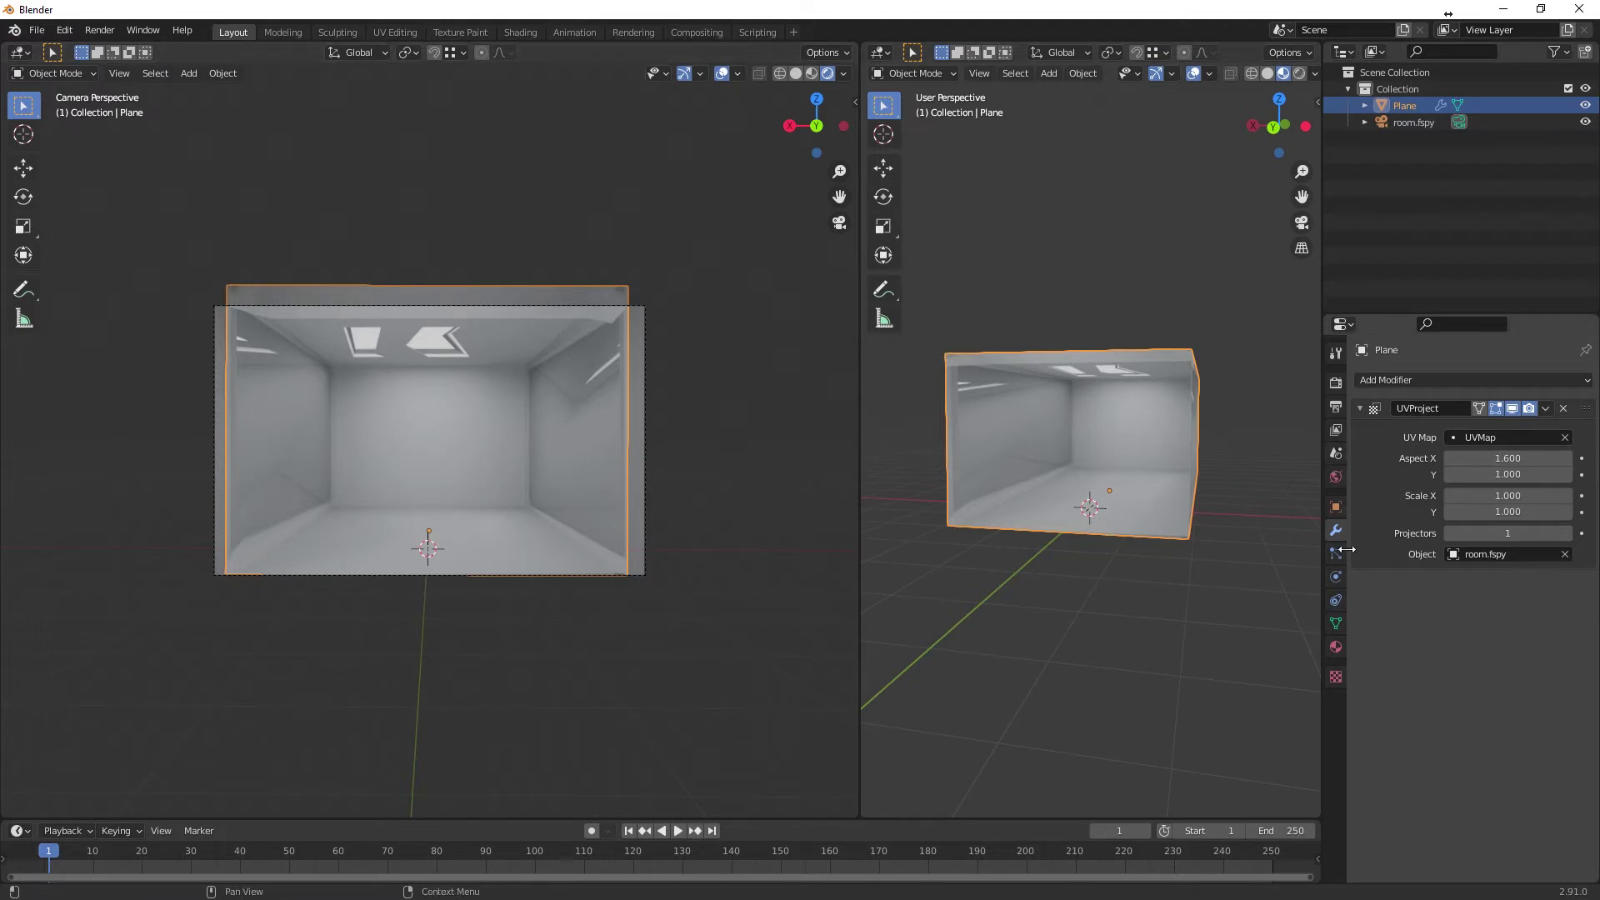
Step: Add a Subdivision Surface modifier to the room mesh, set it to Simple, and place it first in the modifier stack
left_click(1394, 380)
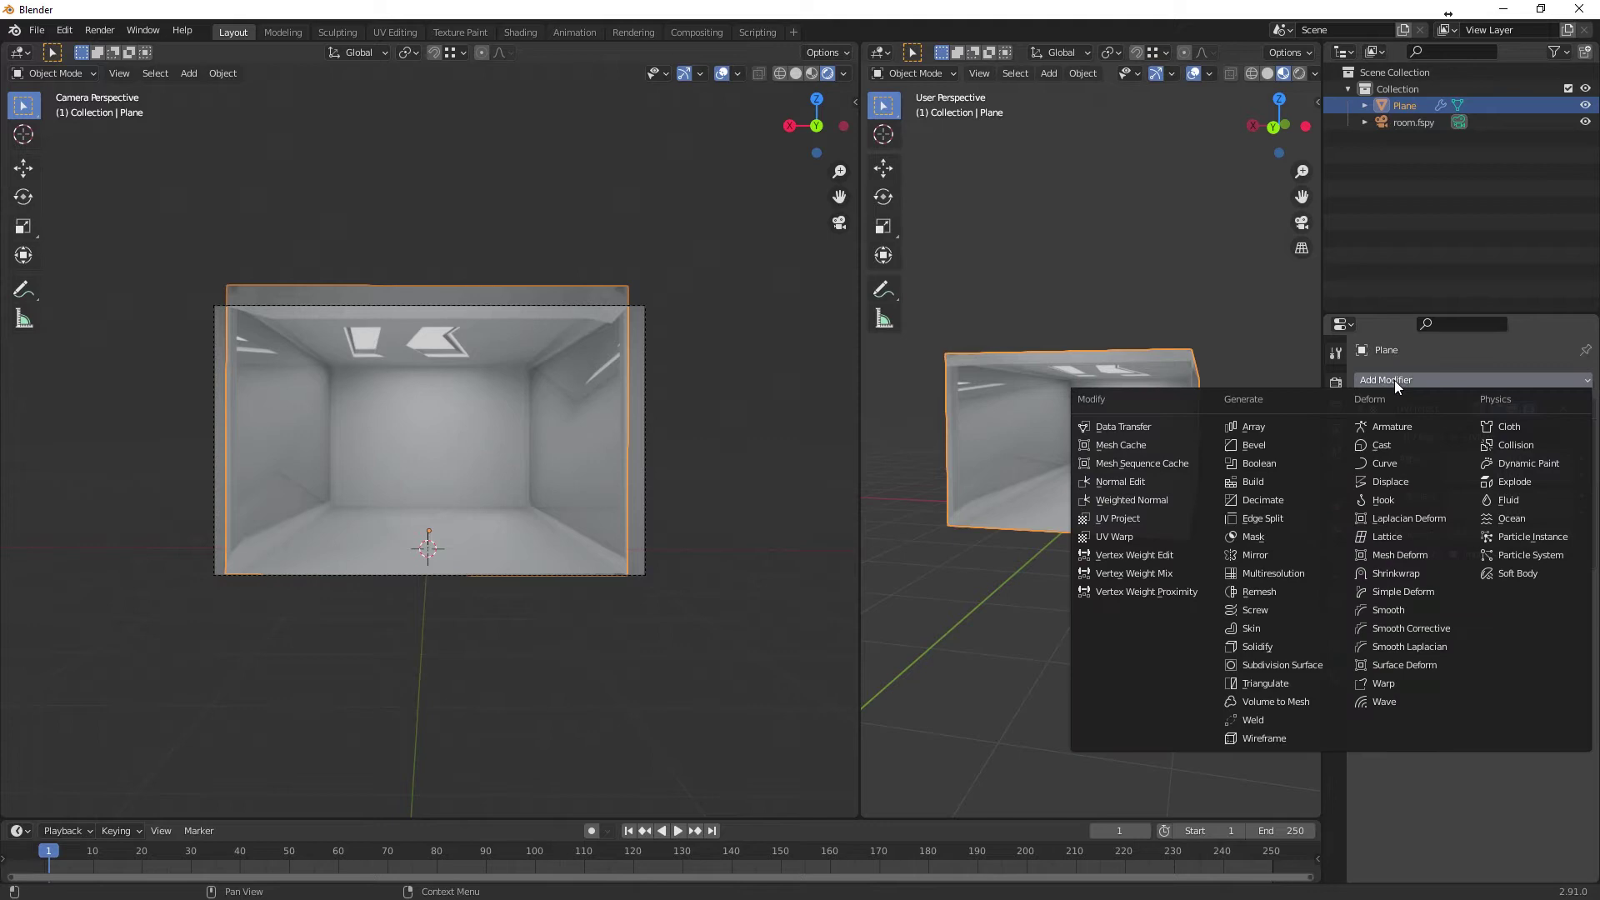
left_click(1312, 664)
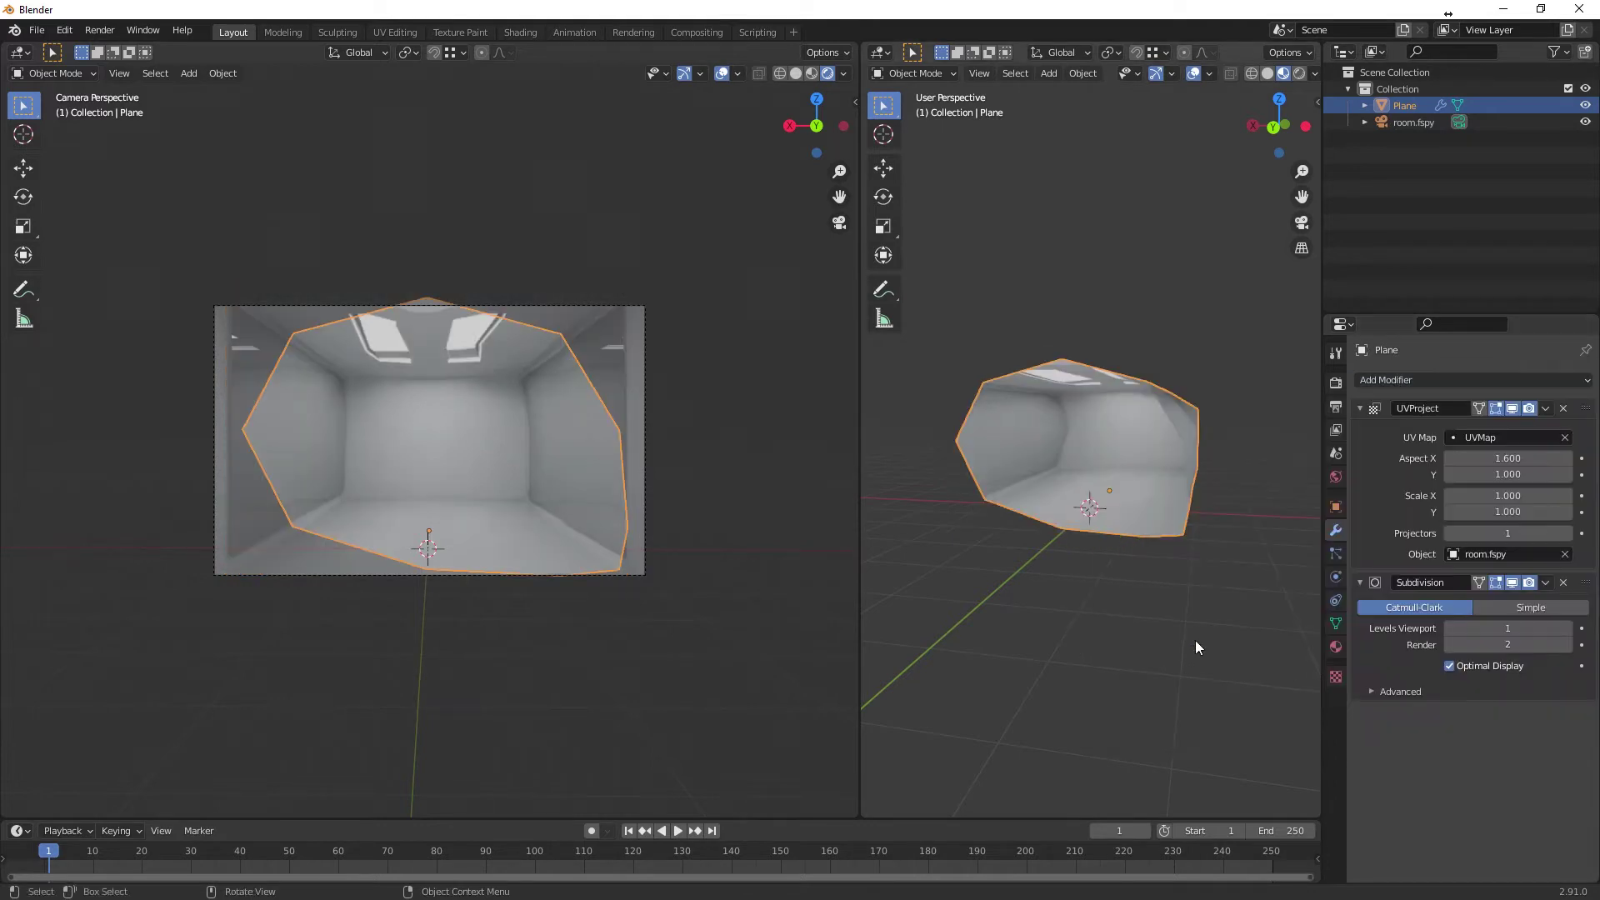
left_click(1529, 609)
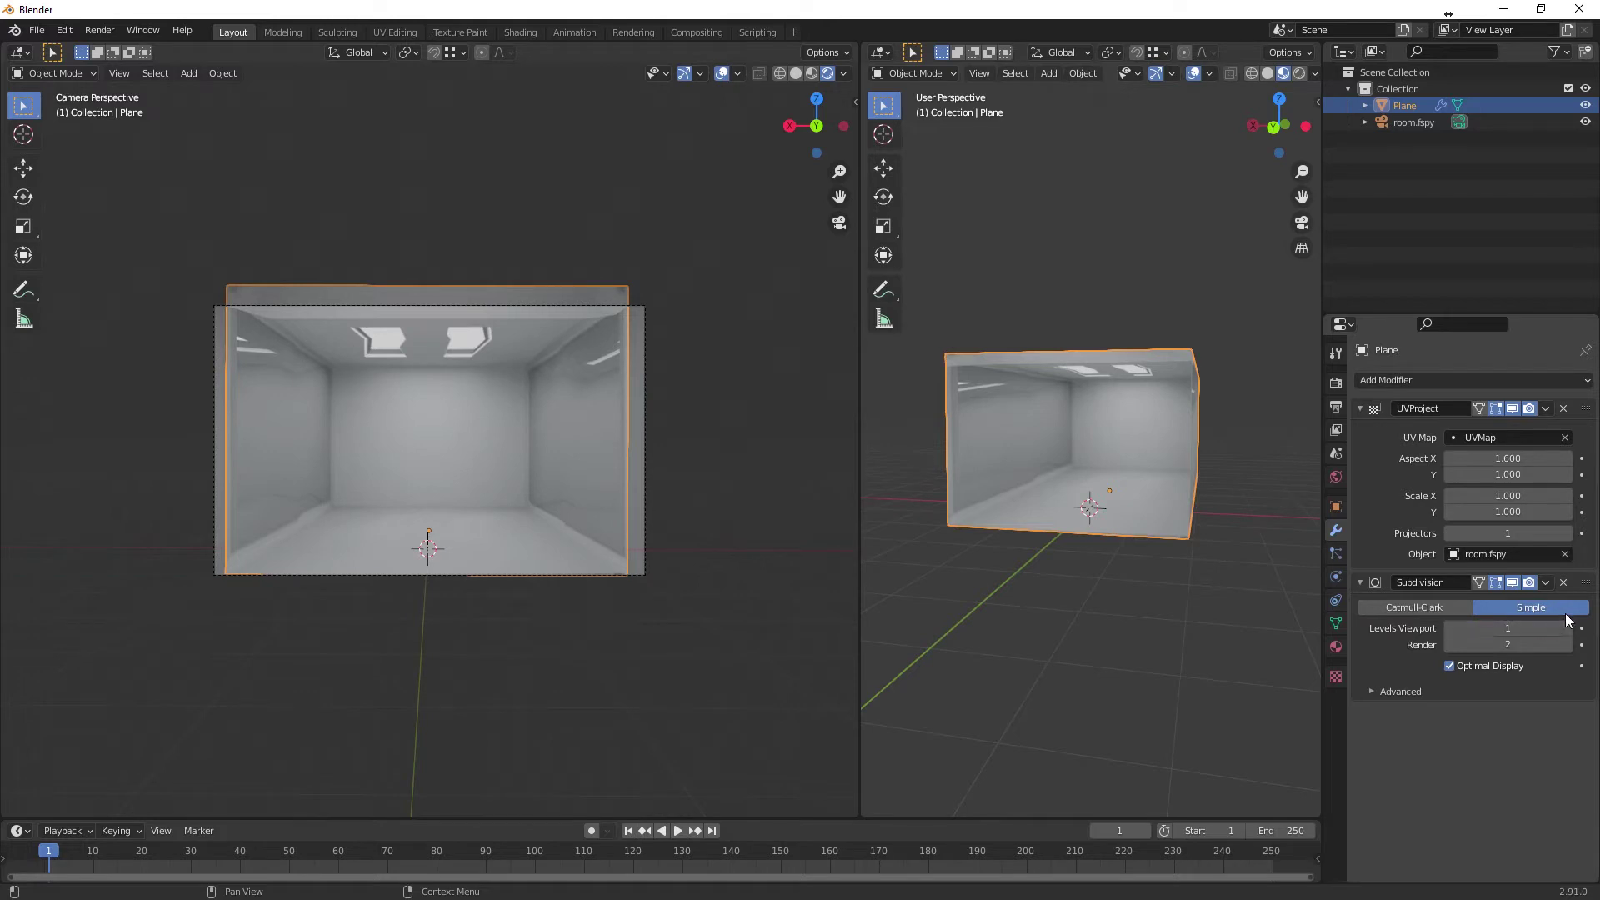
left_click(1547, 582)
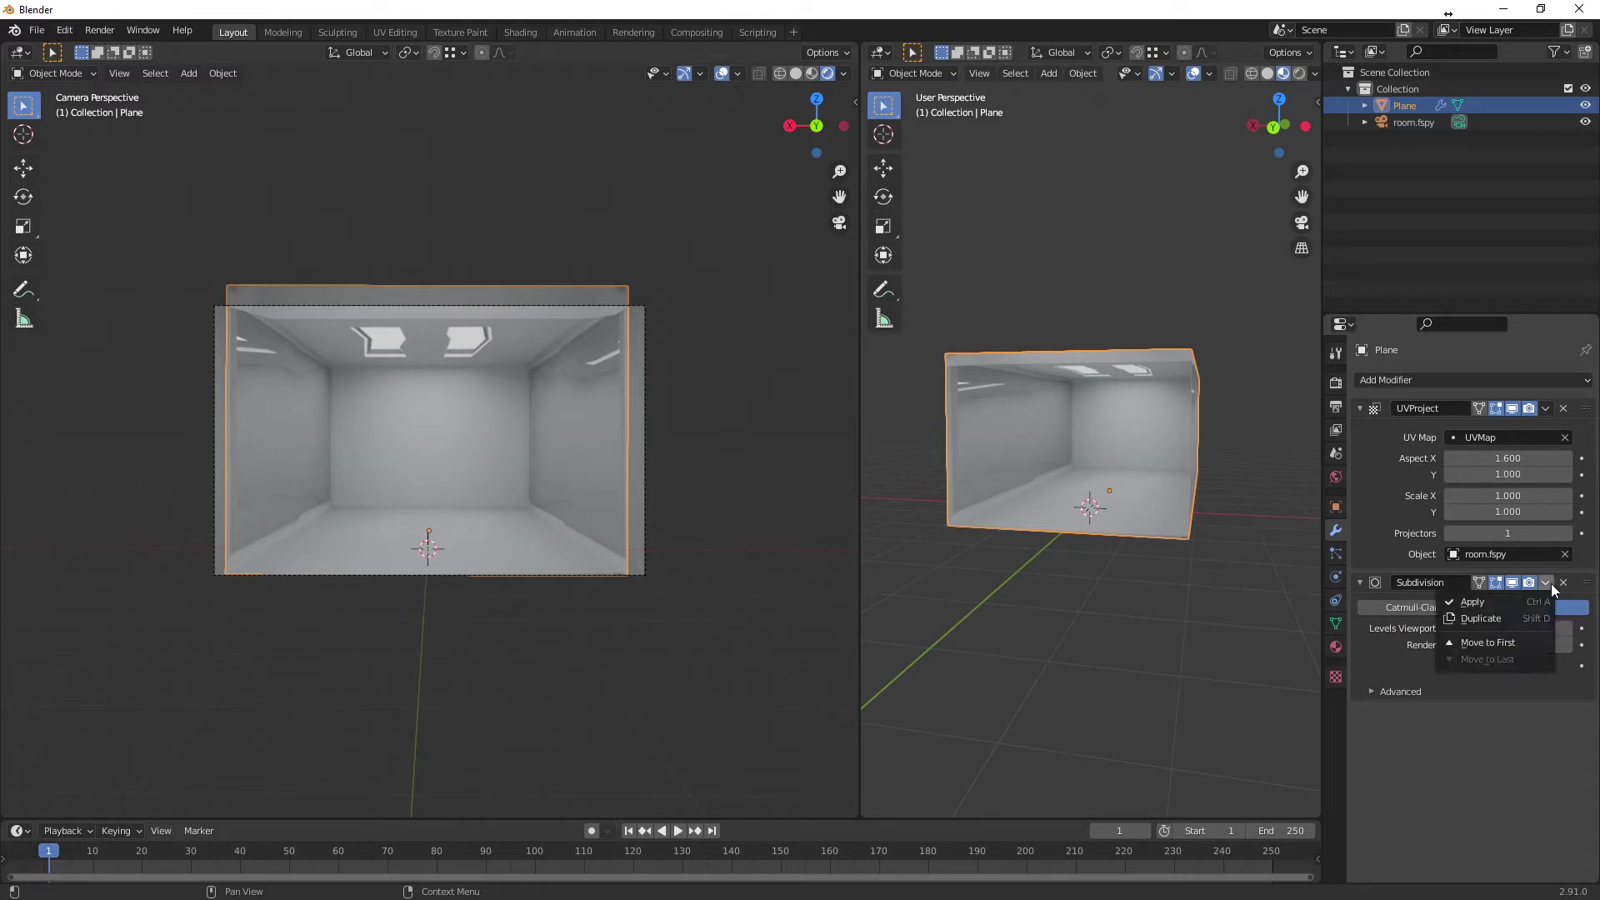
left_click(1507, 639)
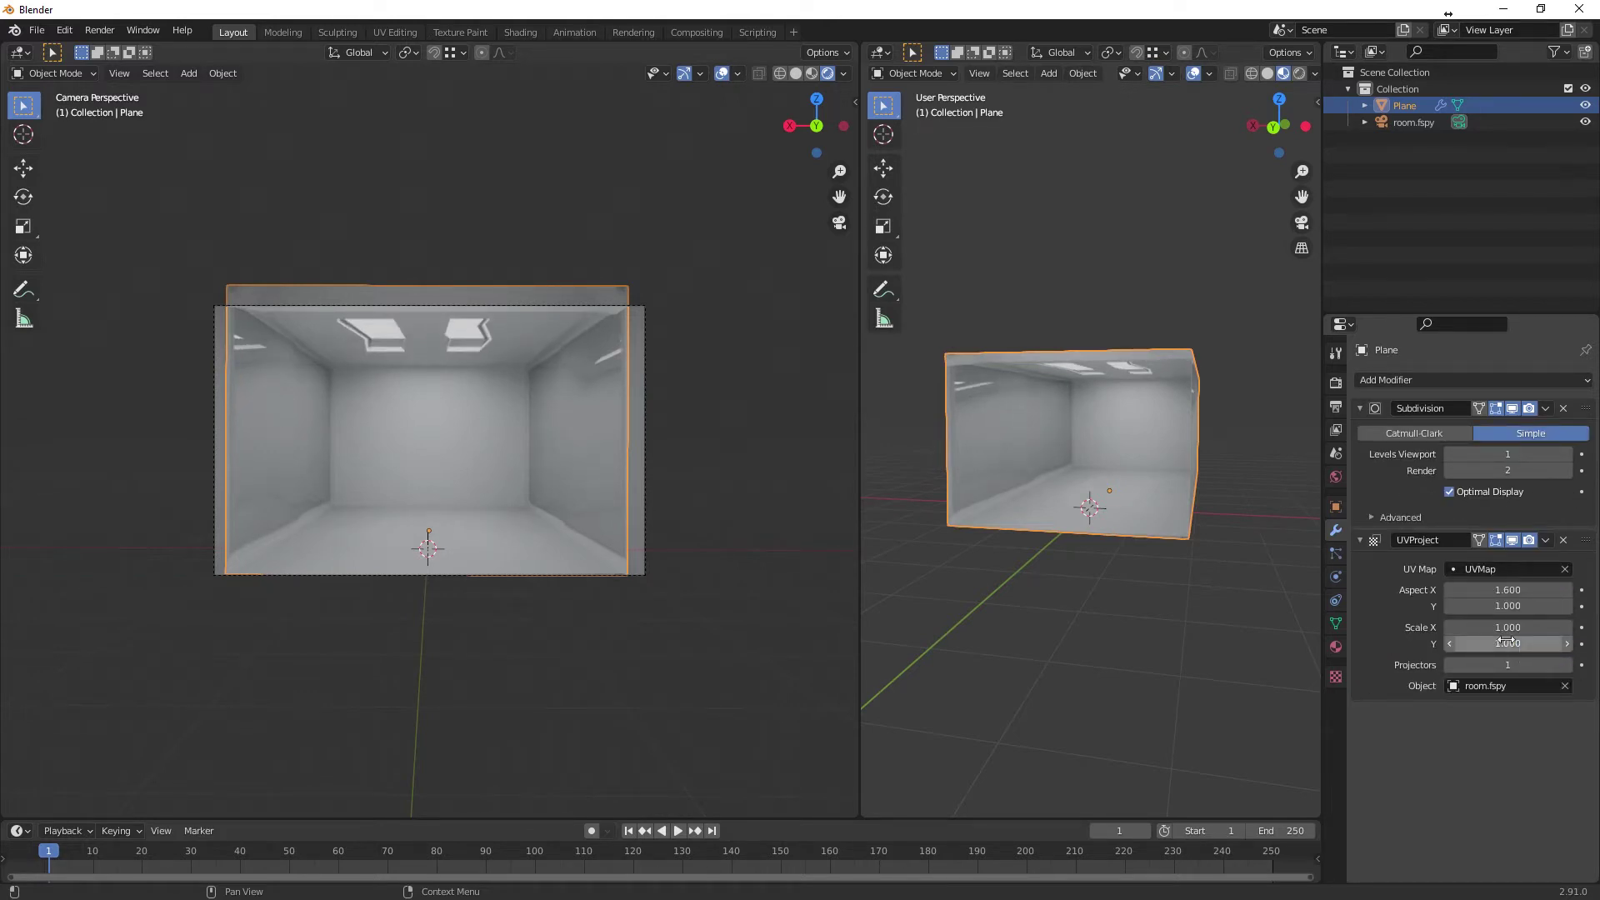
Step: Raise the room's Subdivision viewport levels to 3 and finally to 4 to correct the projected photo's distortion
scroll(428, 512, "up", 1)
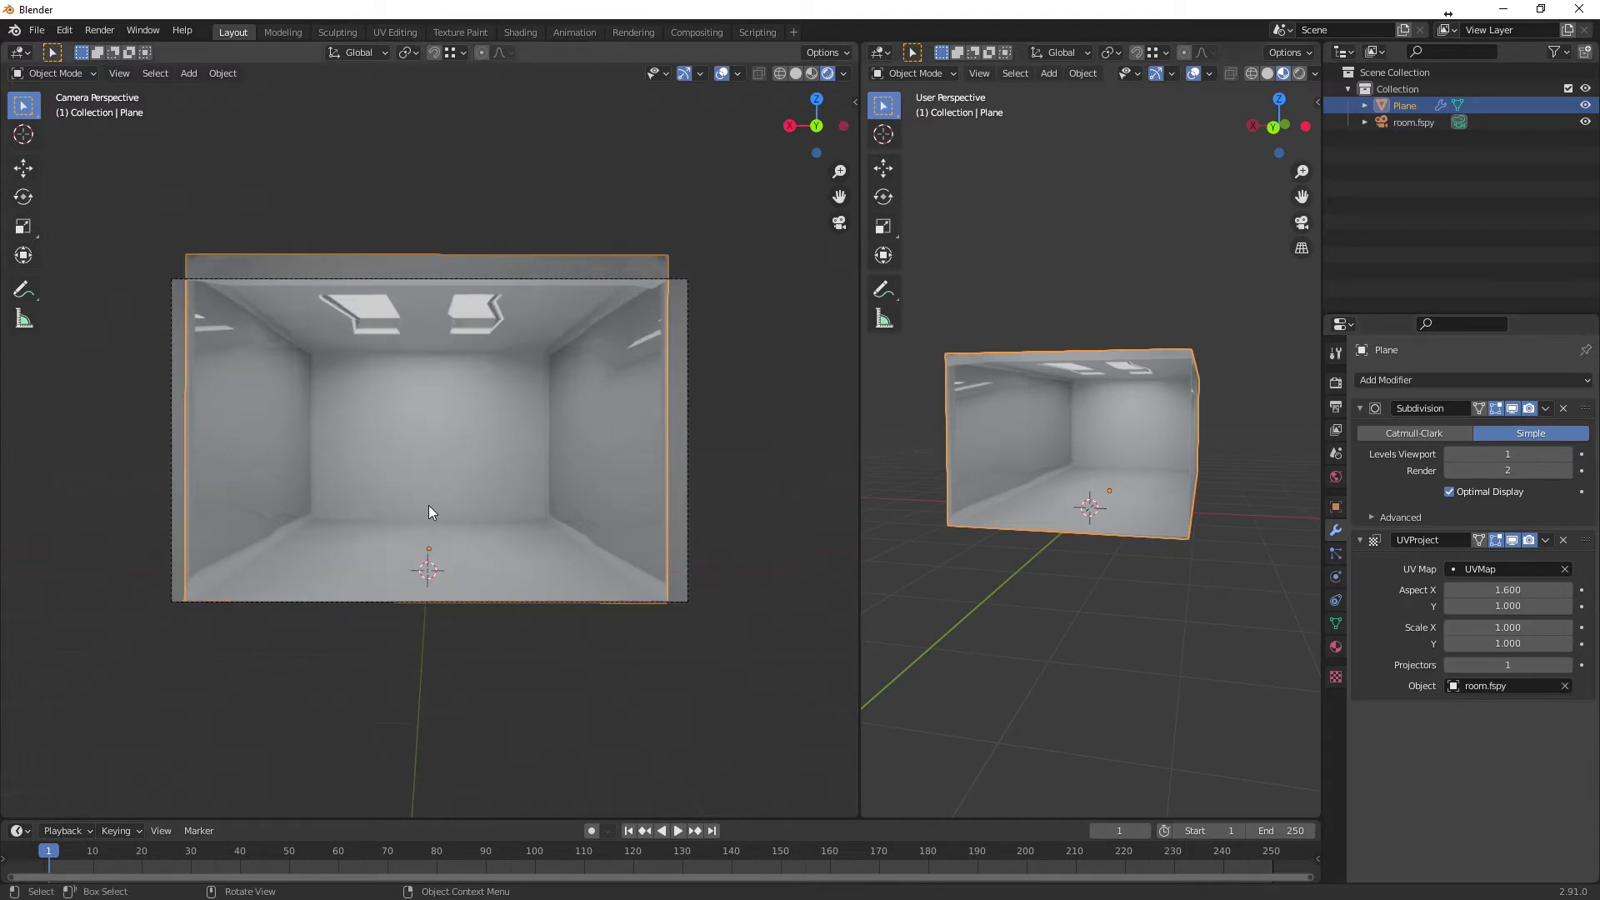
double_click(1508, 454)
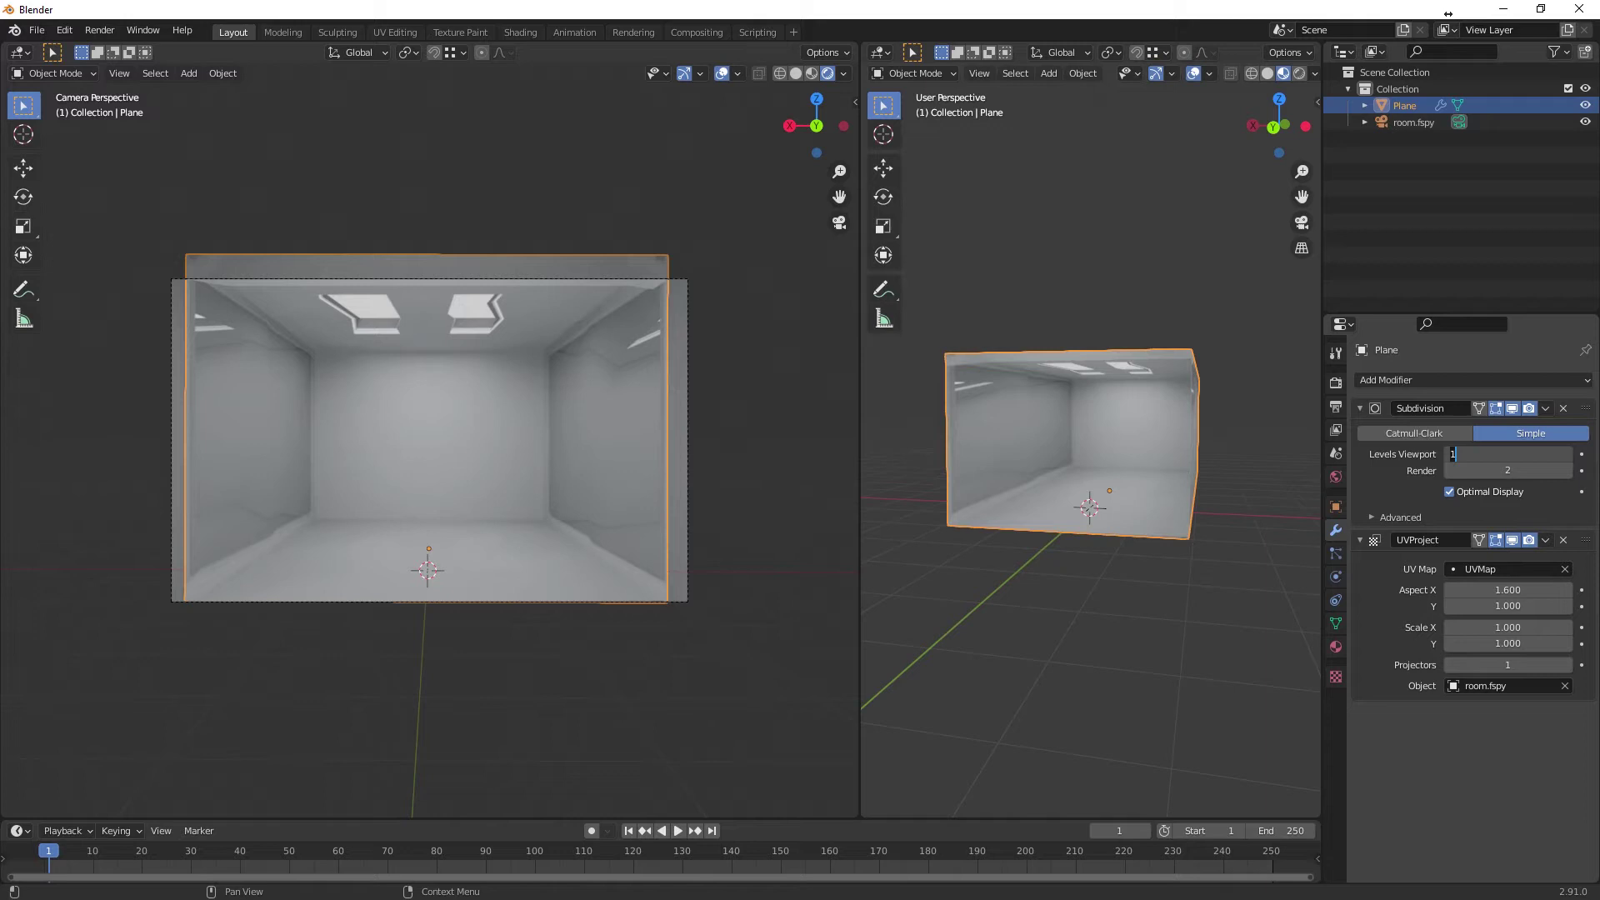
type("3")
key("Return")
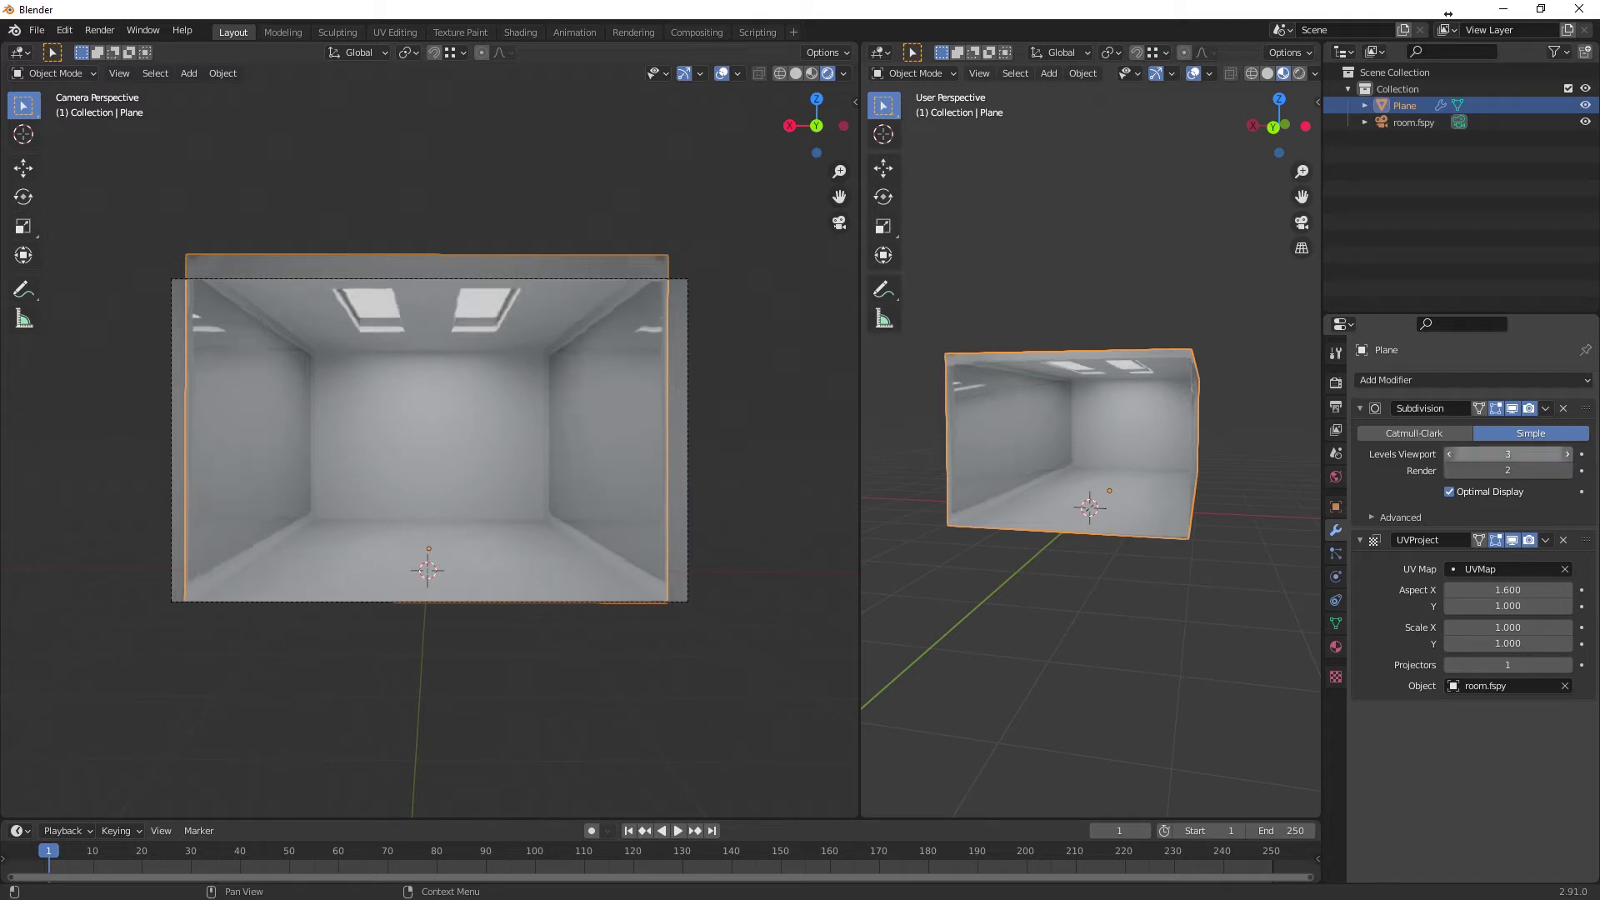
double_click(1514, 455)
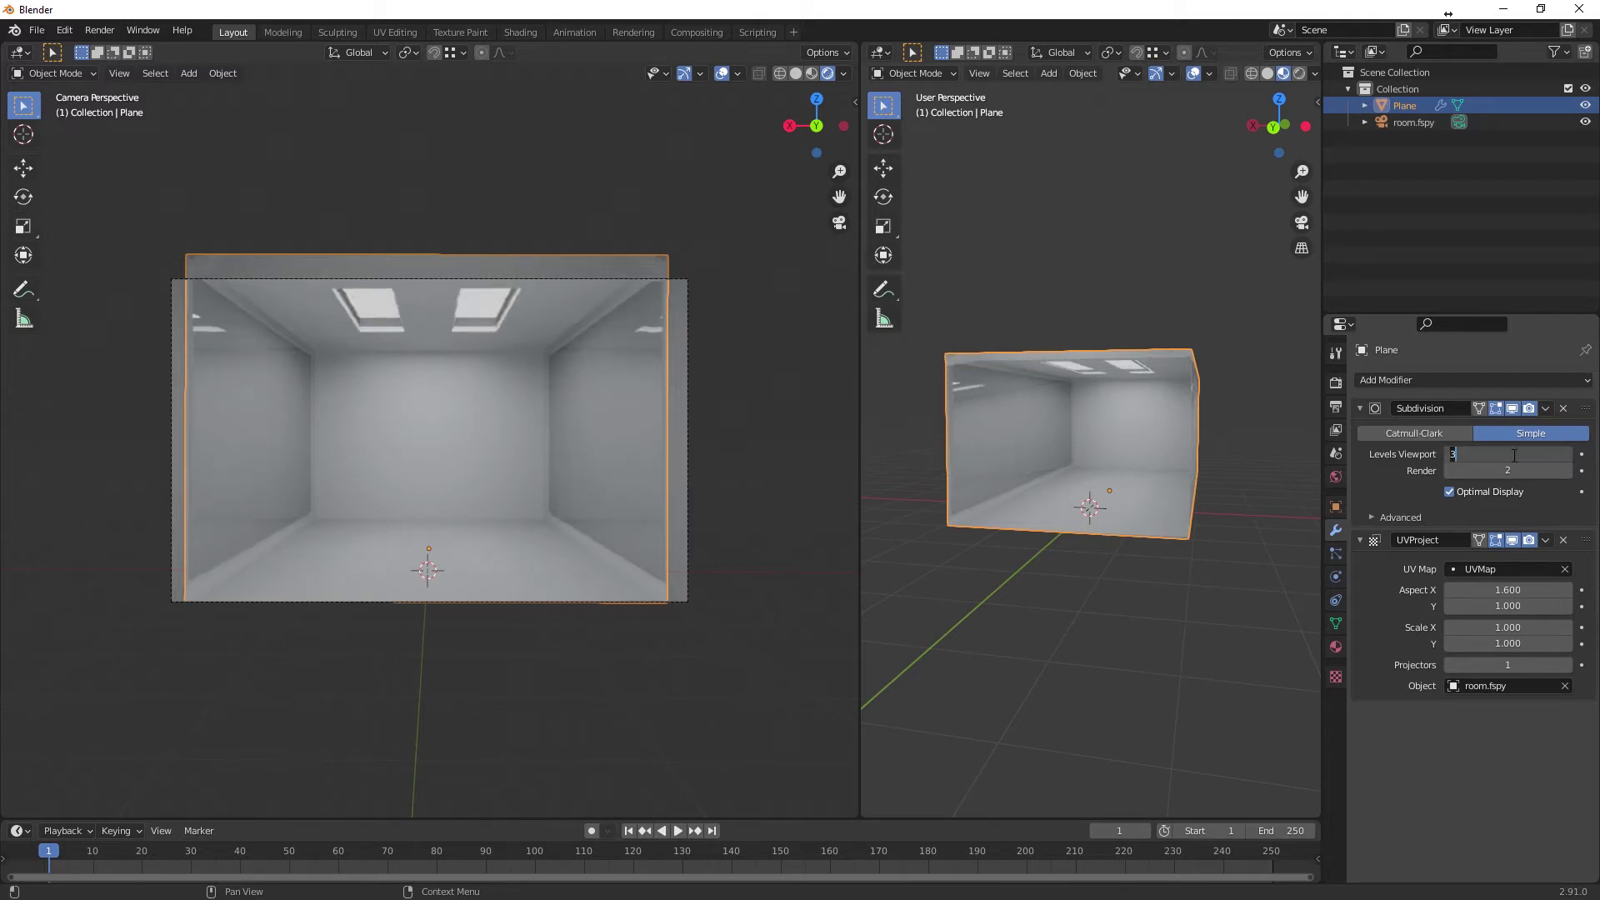
type("4")
key("Return")
middle_click_drag(1008, 424, 1132, 436)
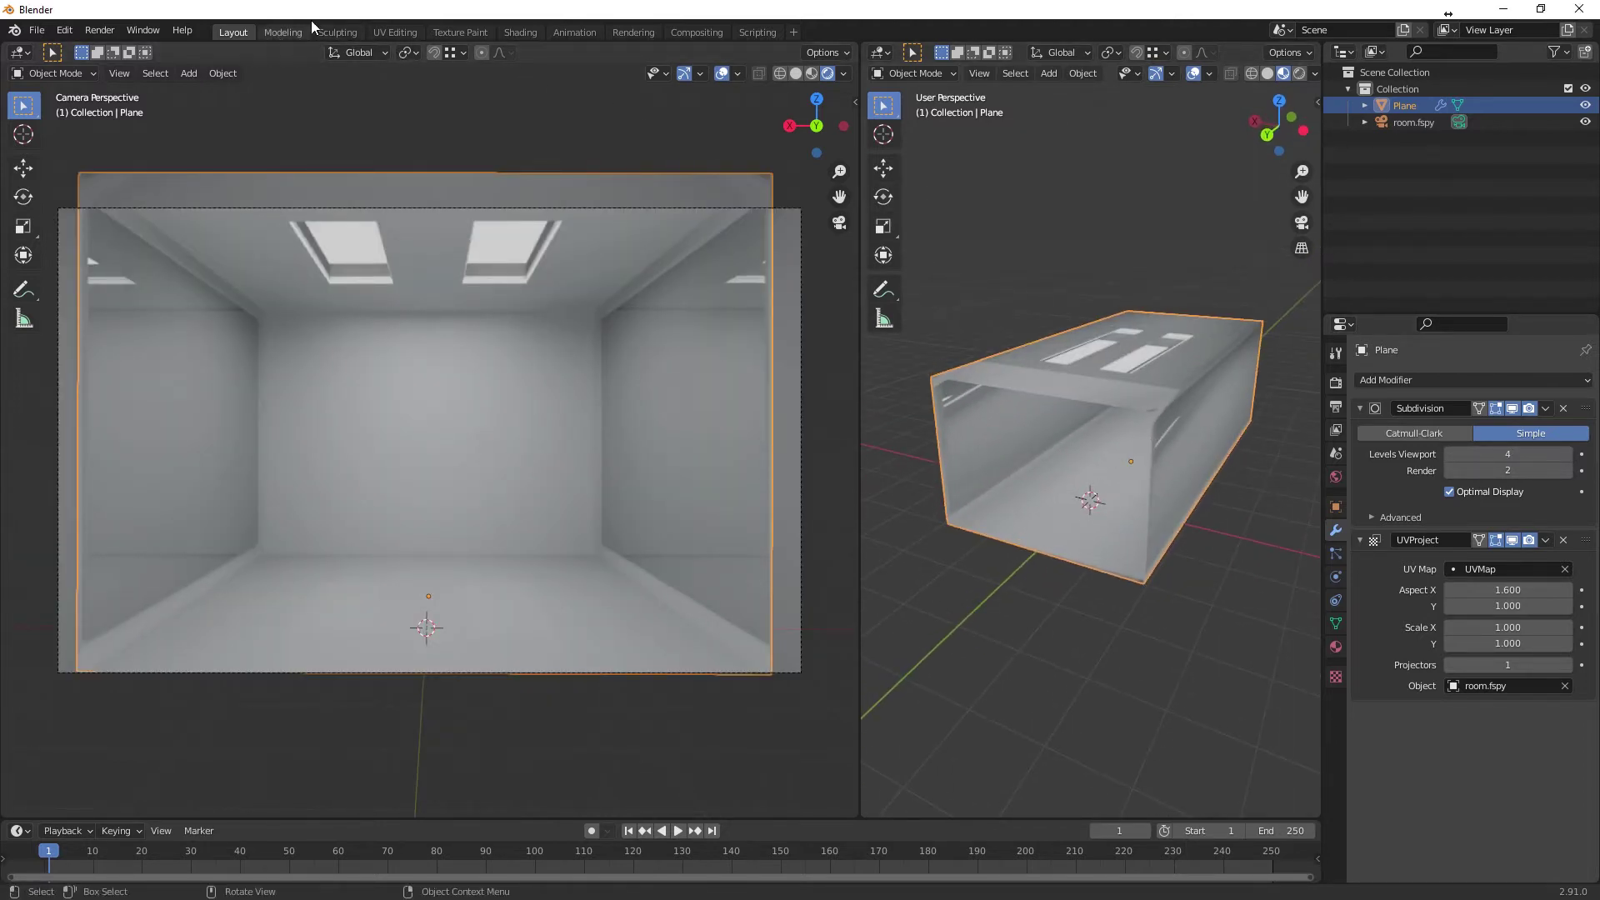
Step: In the Shading workspace, set the room.jpg image texture's extension to Clip, and return to the Layout workspace
left_click(522, 31)
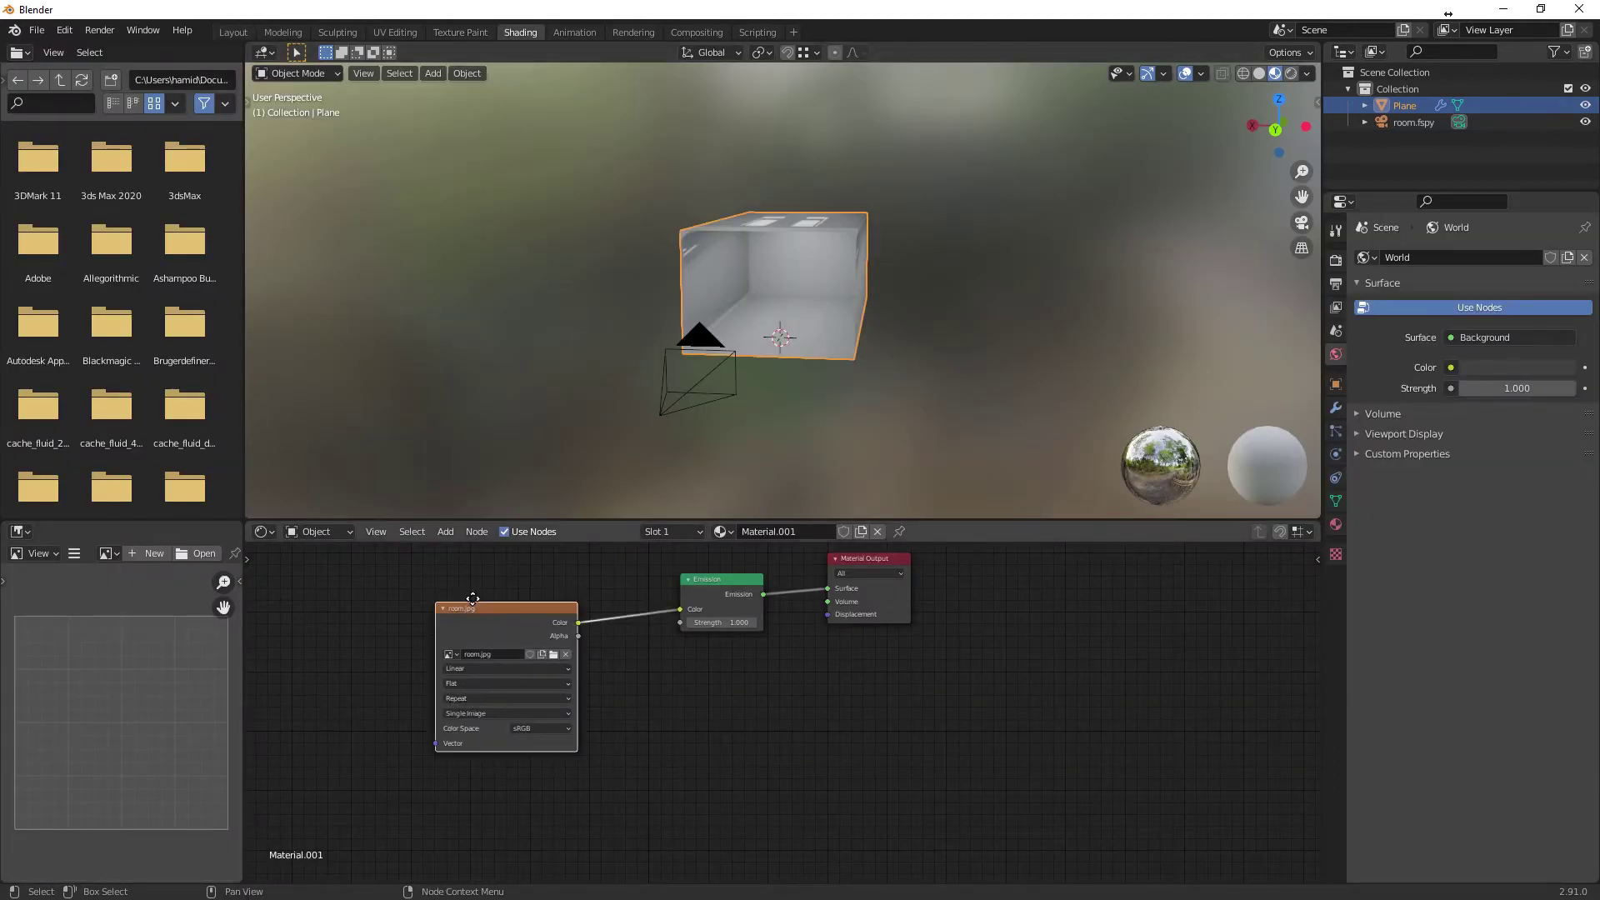
left_click_drag(476, 714, 445, 685)
left_click(432, 669)
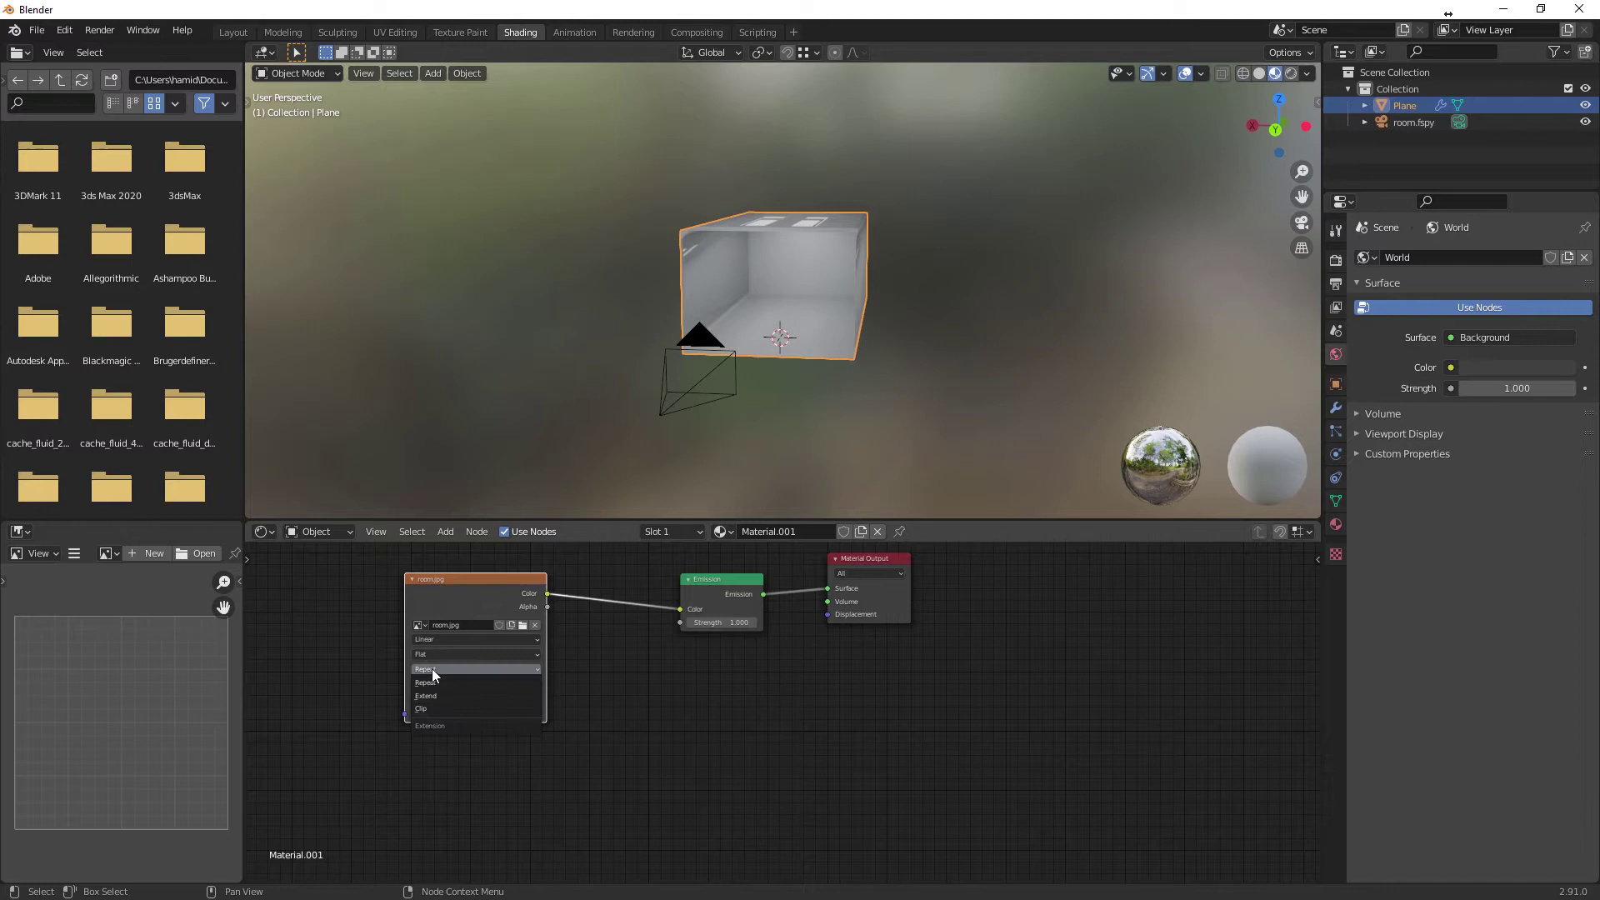
left_click(432, 708)
middle_click_drag(798, 415, 737, 439)
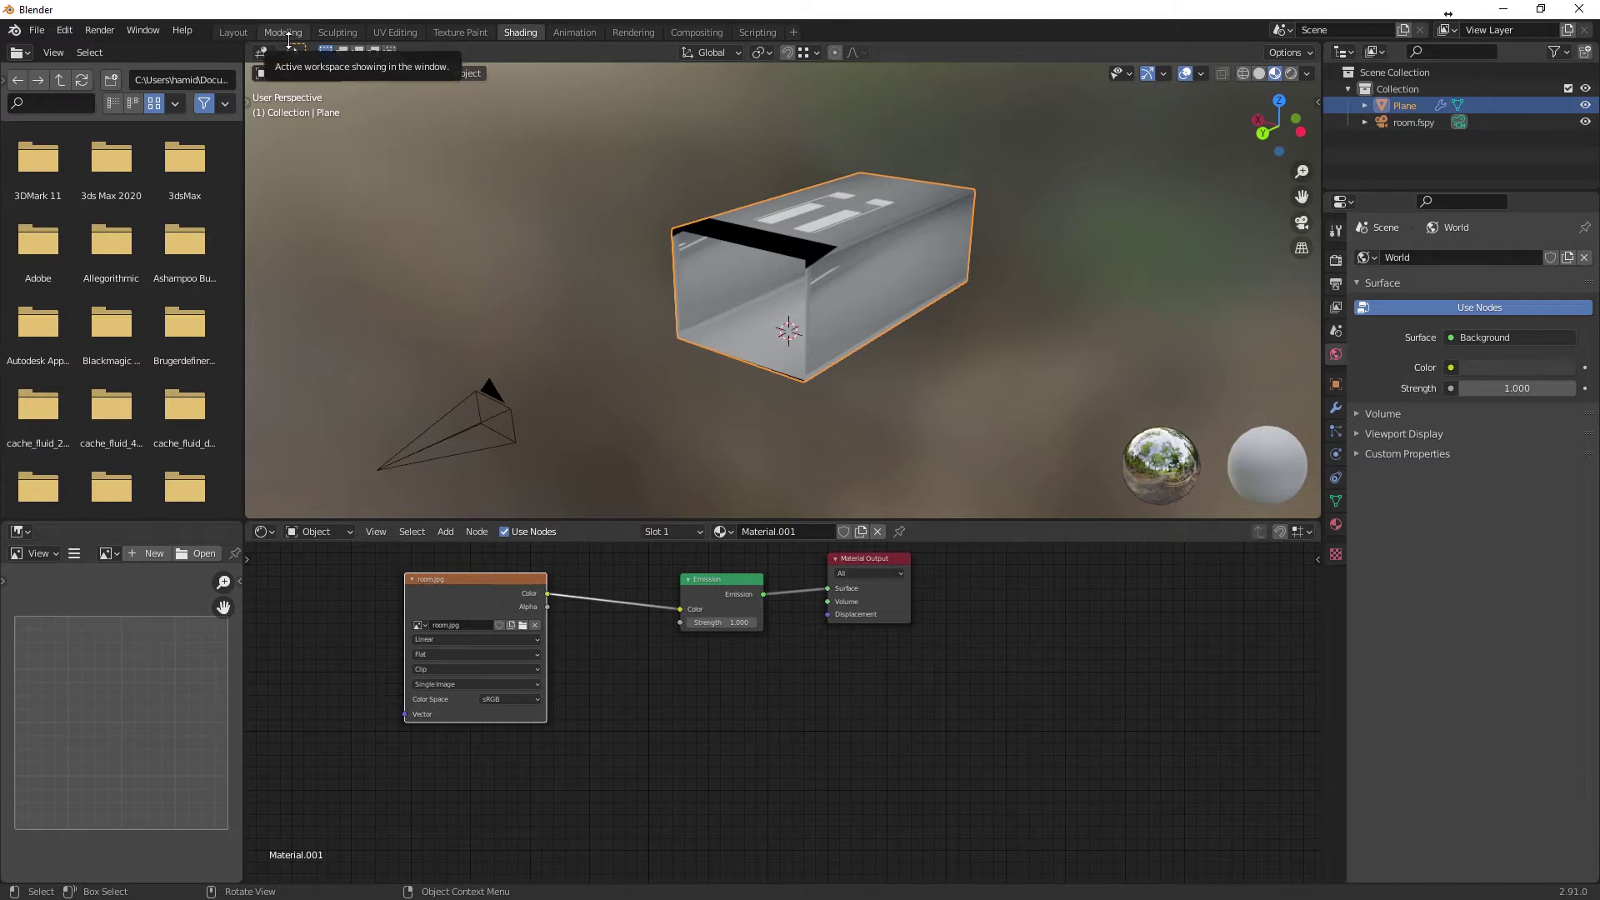
left_click(237, 31)
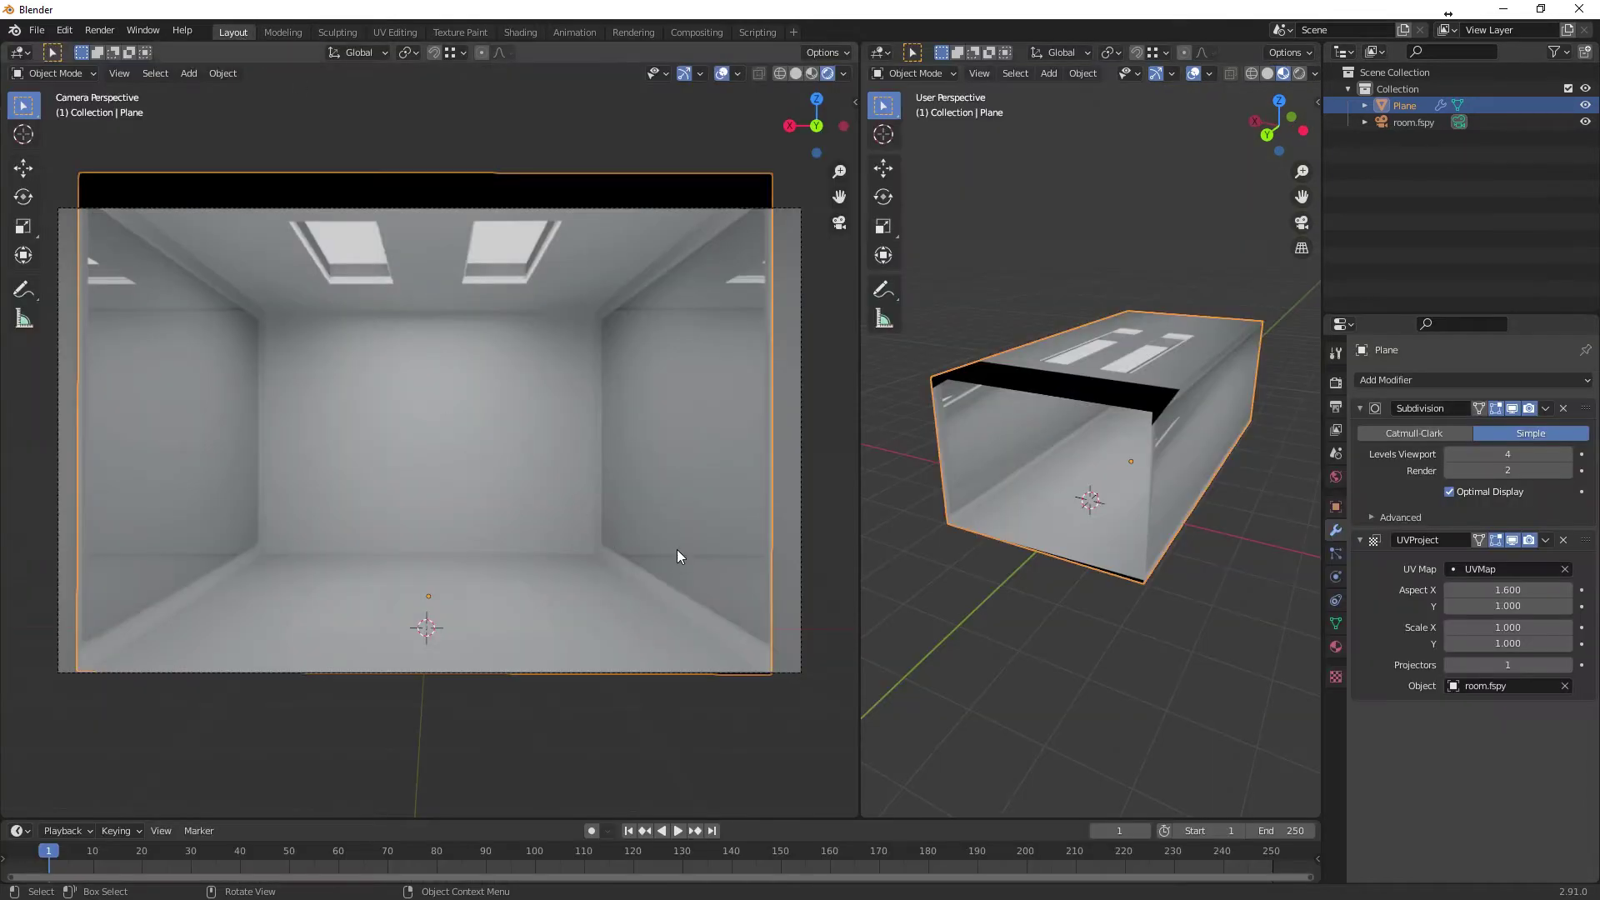
Step: Duplicate the room.fspy camera in place and set the duplicate as the scene's active camera
scroll(1022, 569, "down", 4)
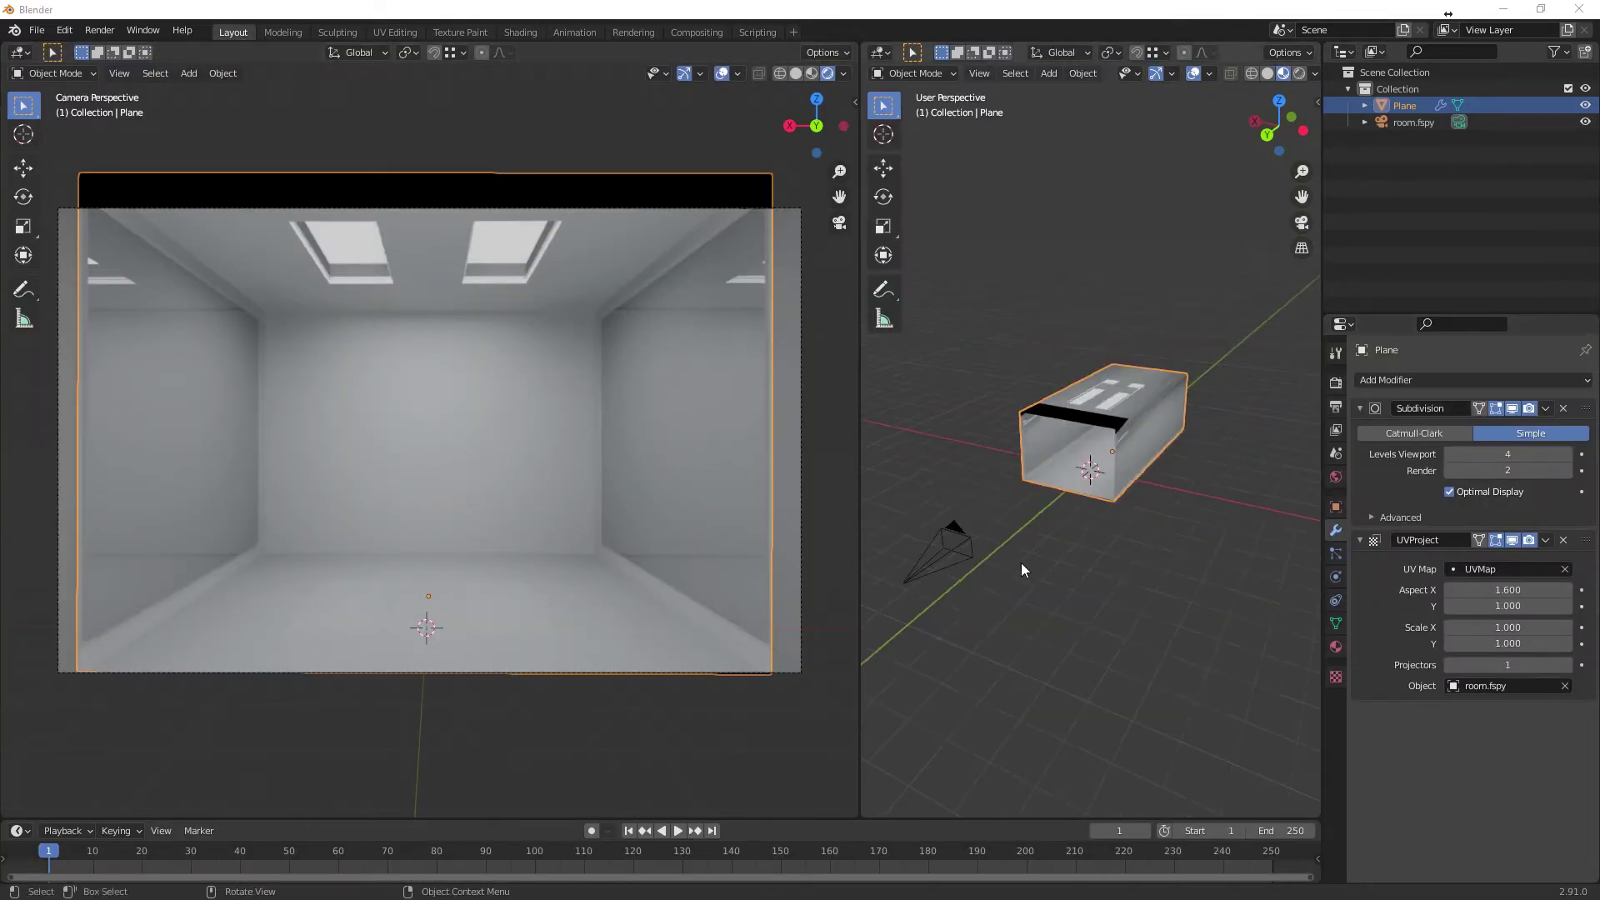
left_click(934, 563)
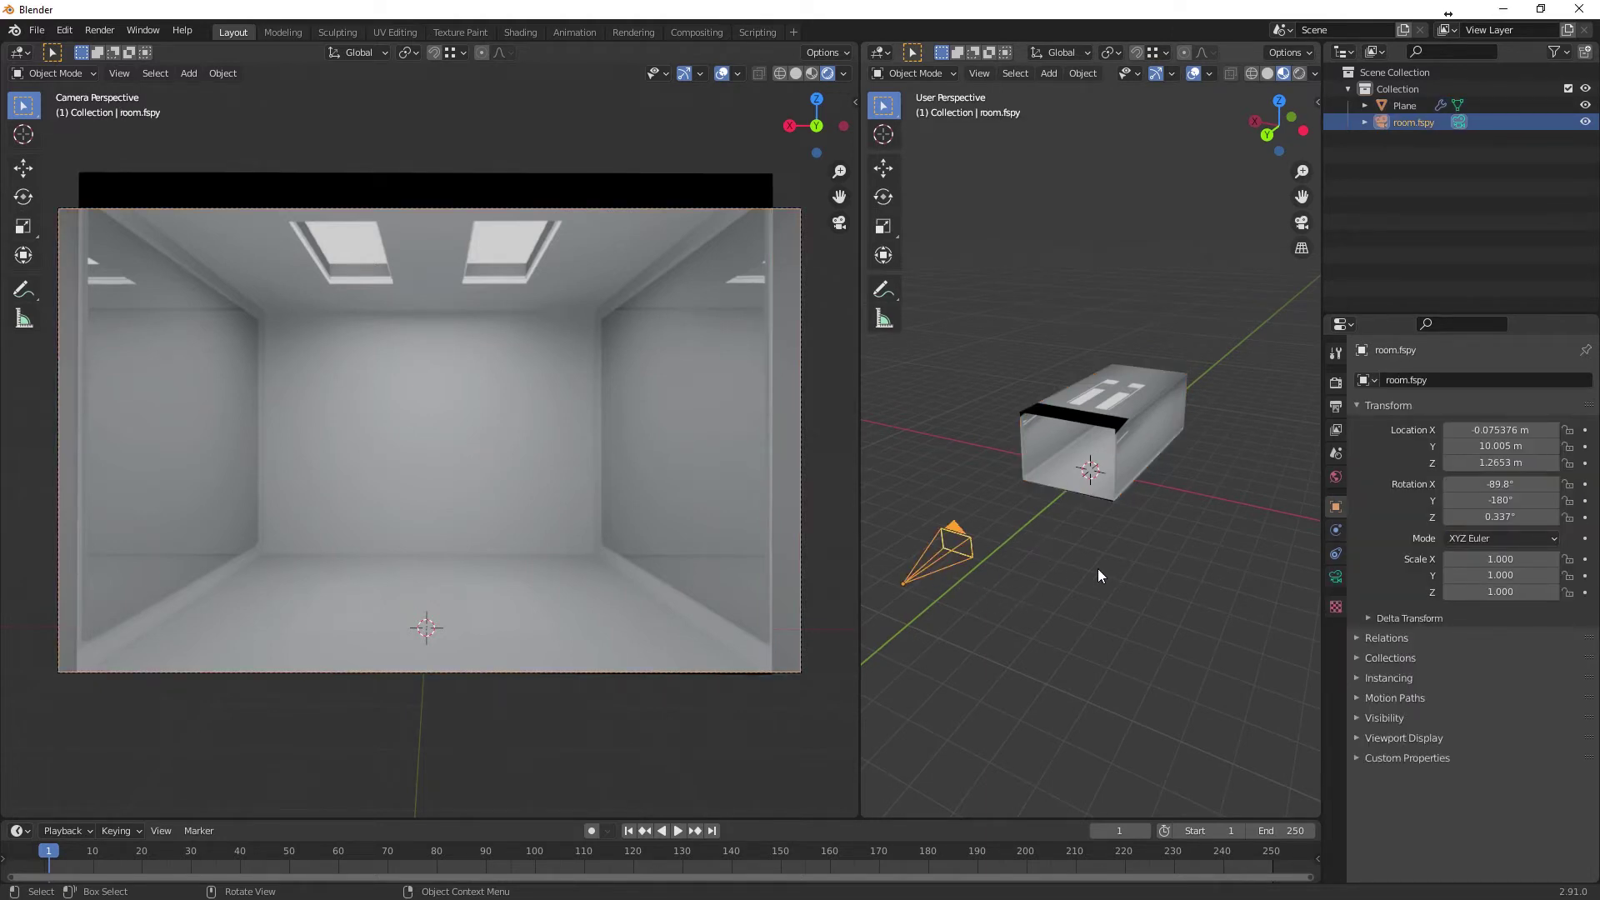
key("shift+d")
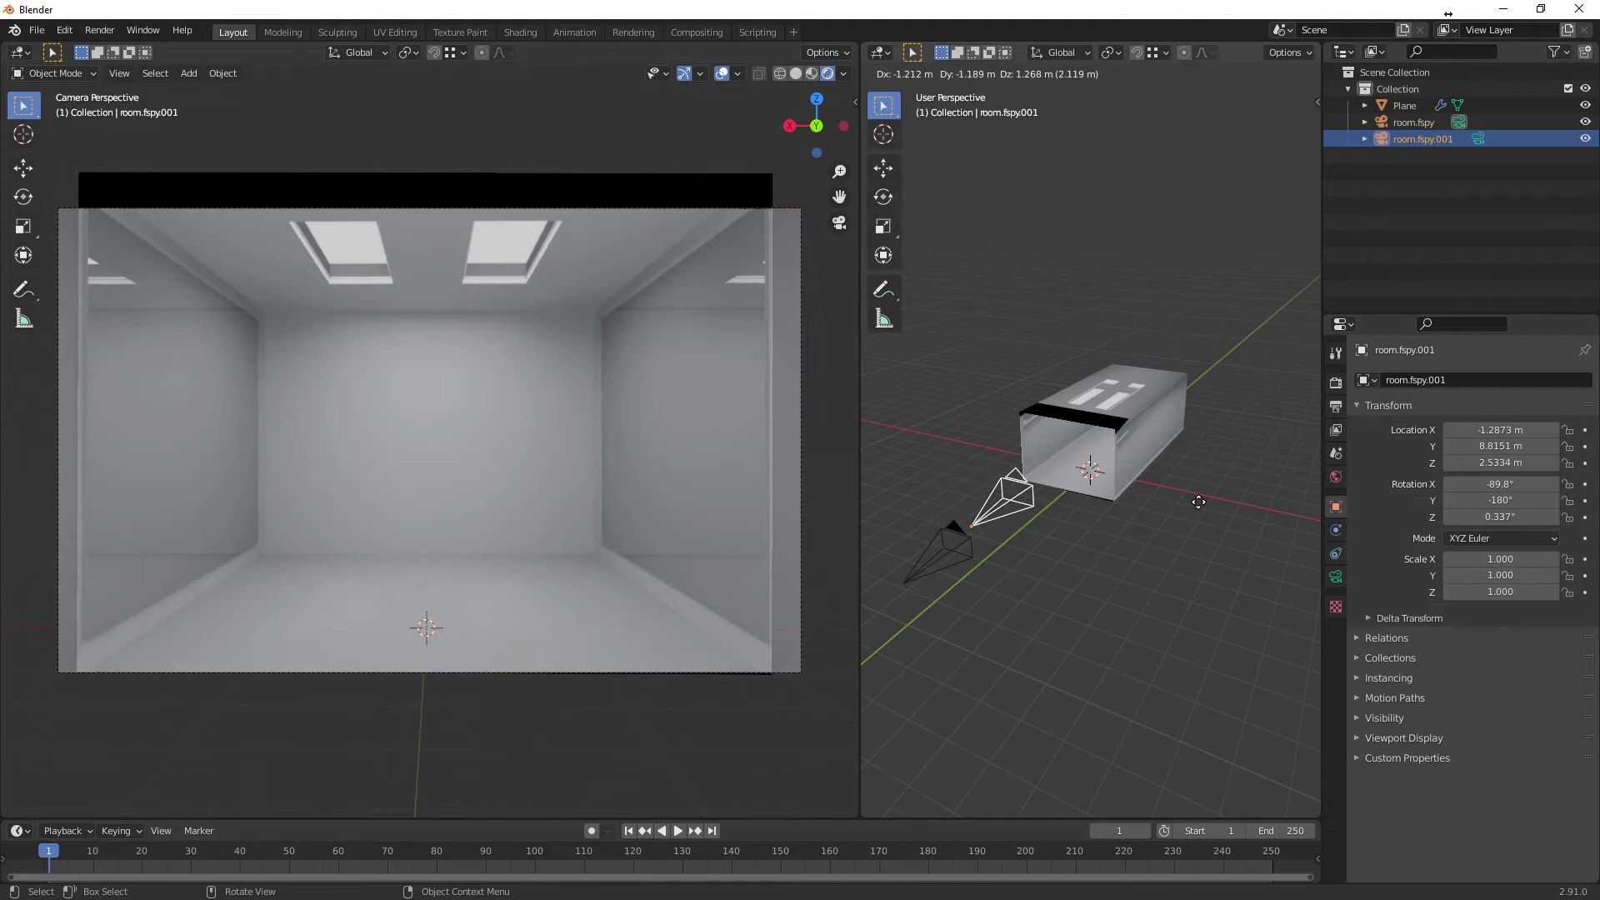
right_click(1197, 531)
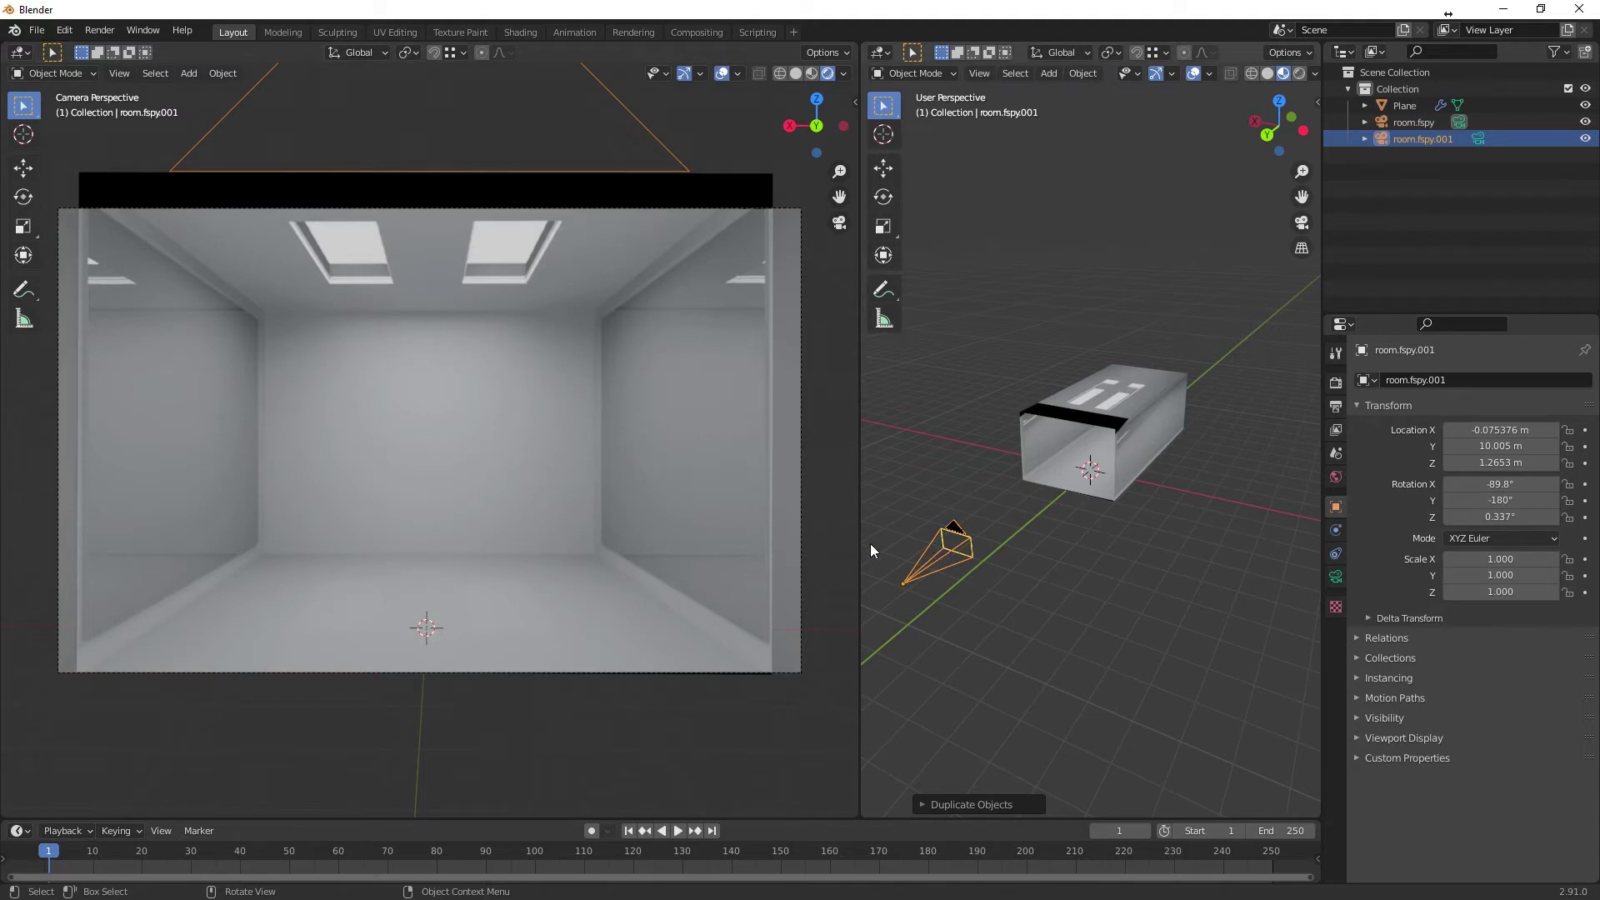
left_click(117, 75)
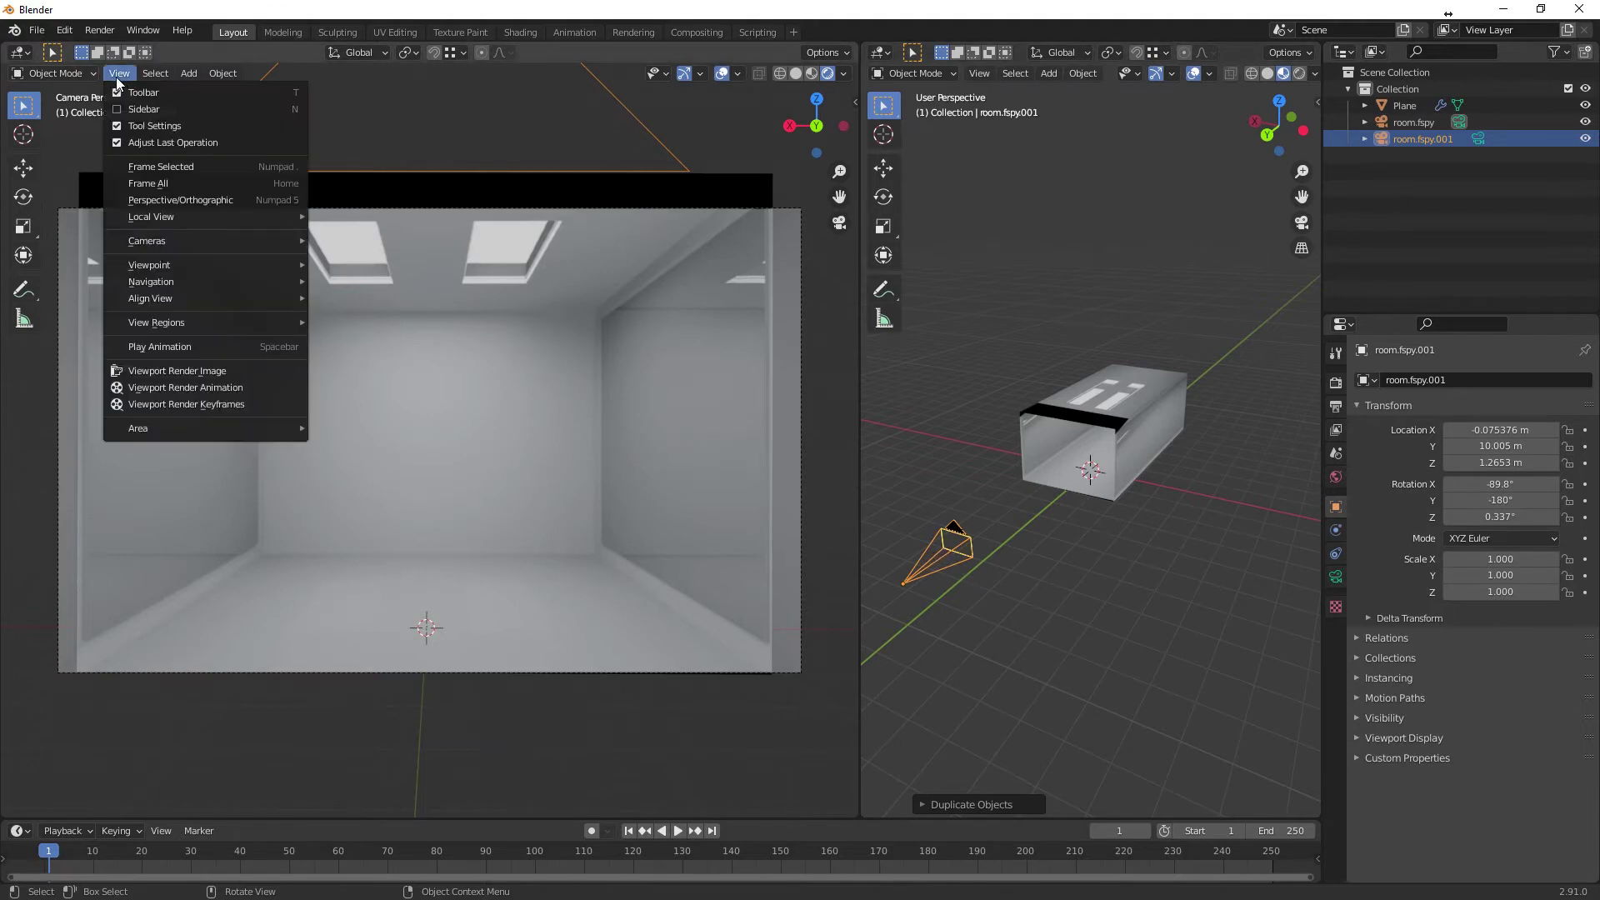
mouse_move(203, 239)
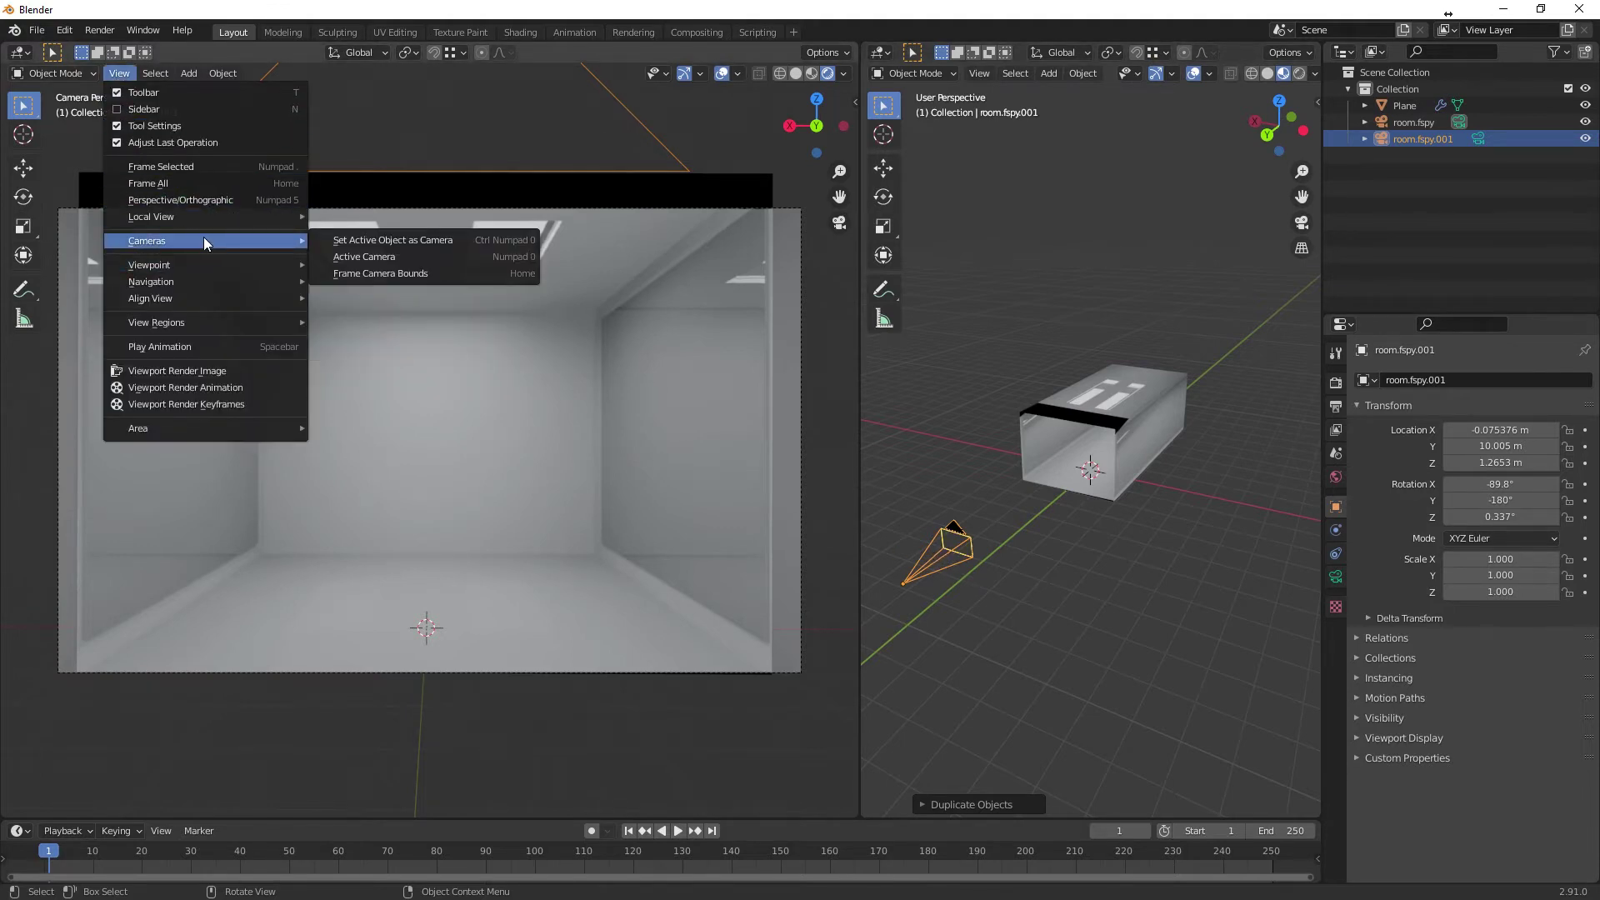
left_click(379, 240)
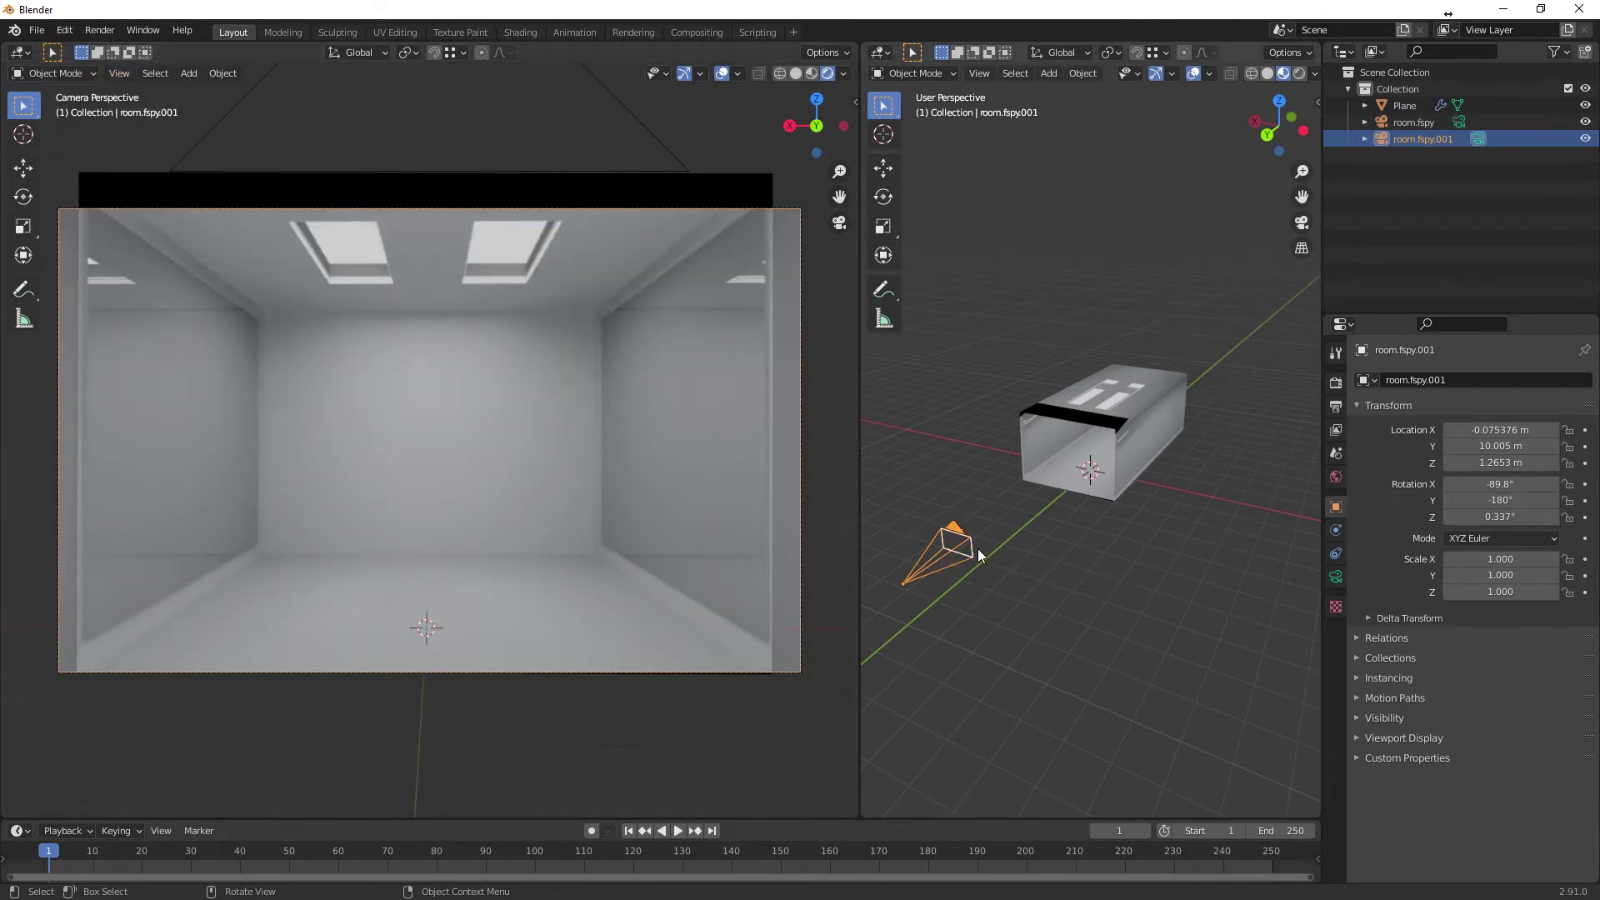
Step: Enable auto keying and animate the duplicate camera along Y toward the room, with keyframes near the timeline start and at frame 170
left_click(591, 831)
key("g")
left_click(276, 814)
key("i")
key("g")
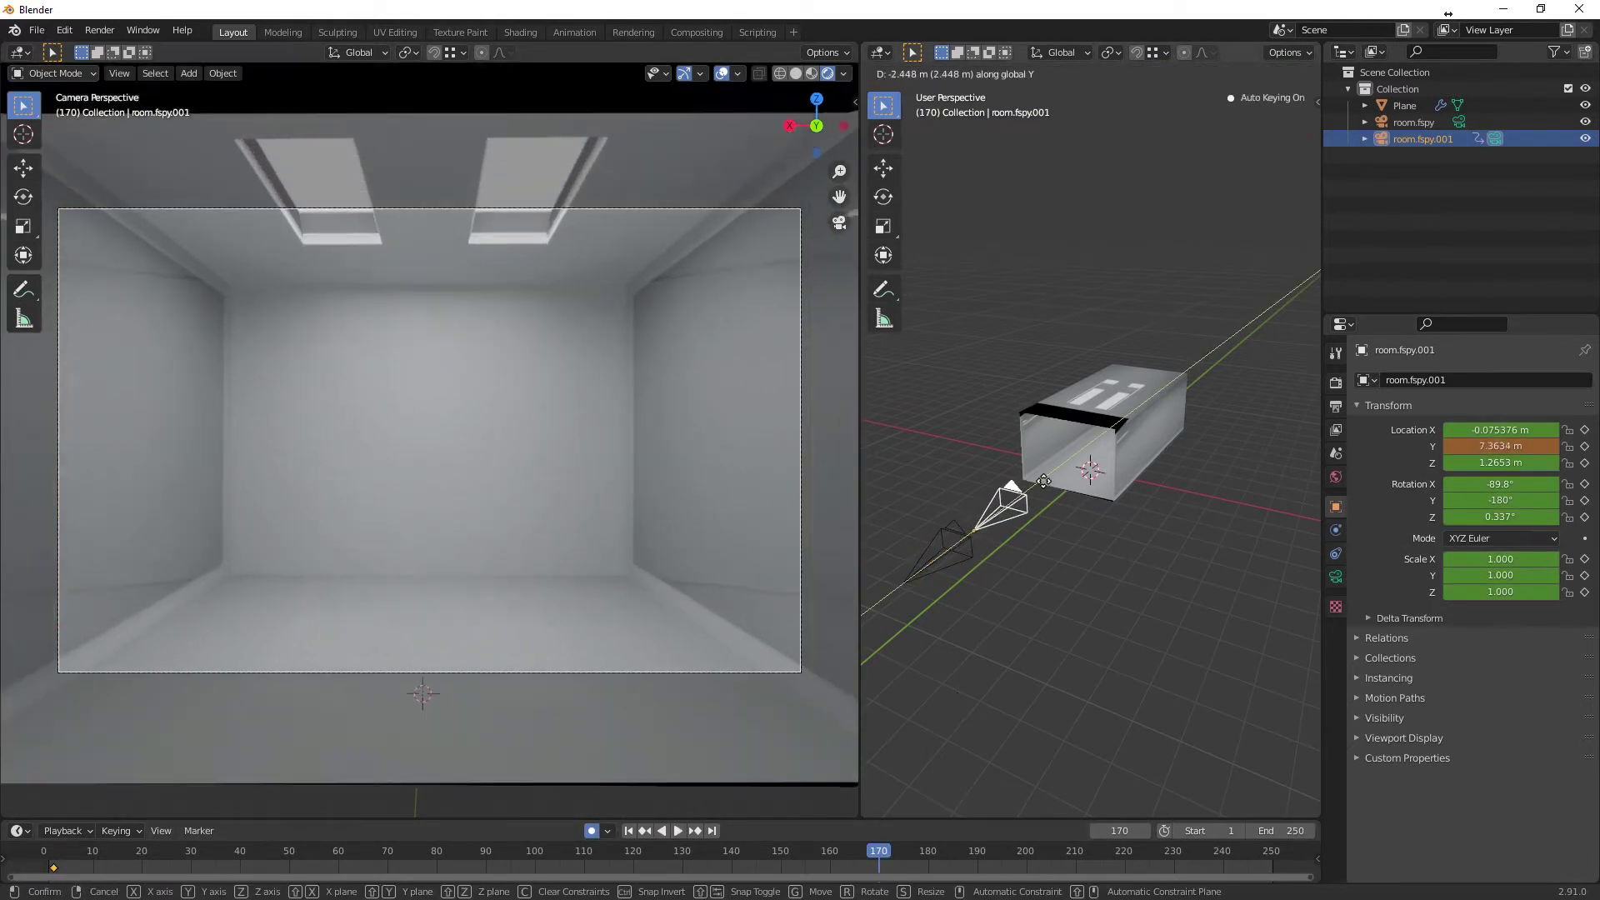
key("Left")
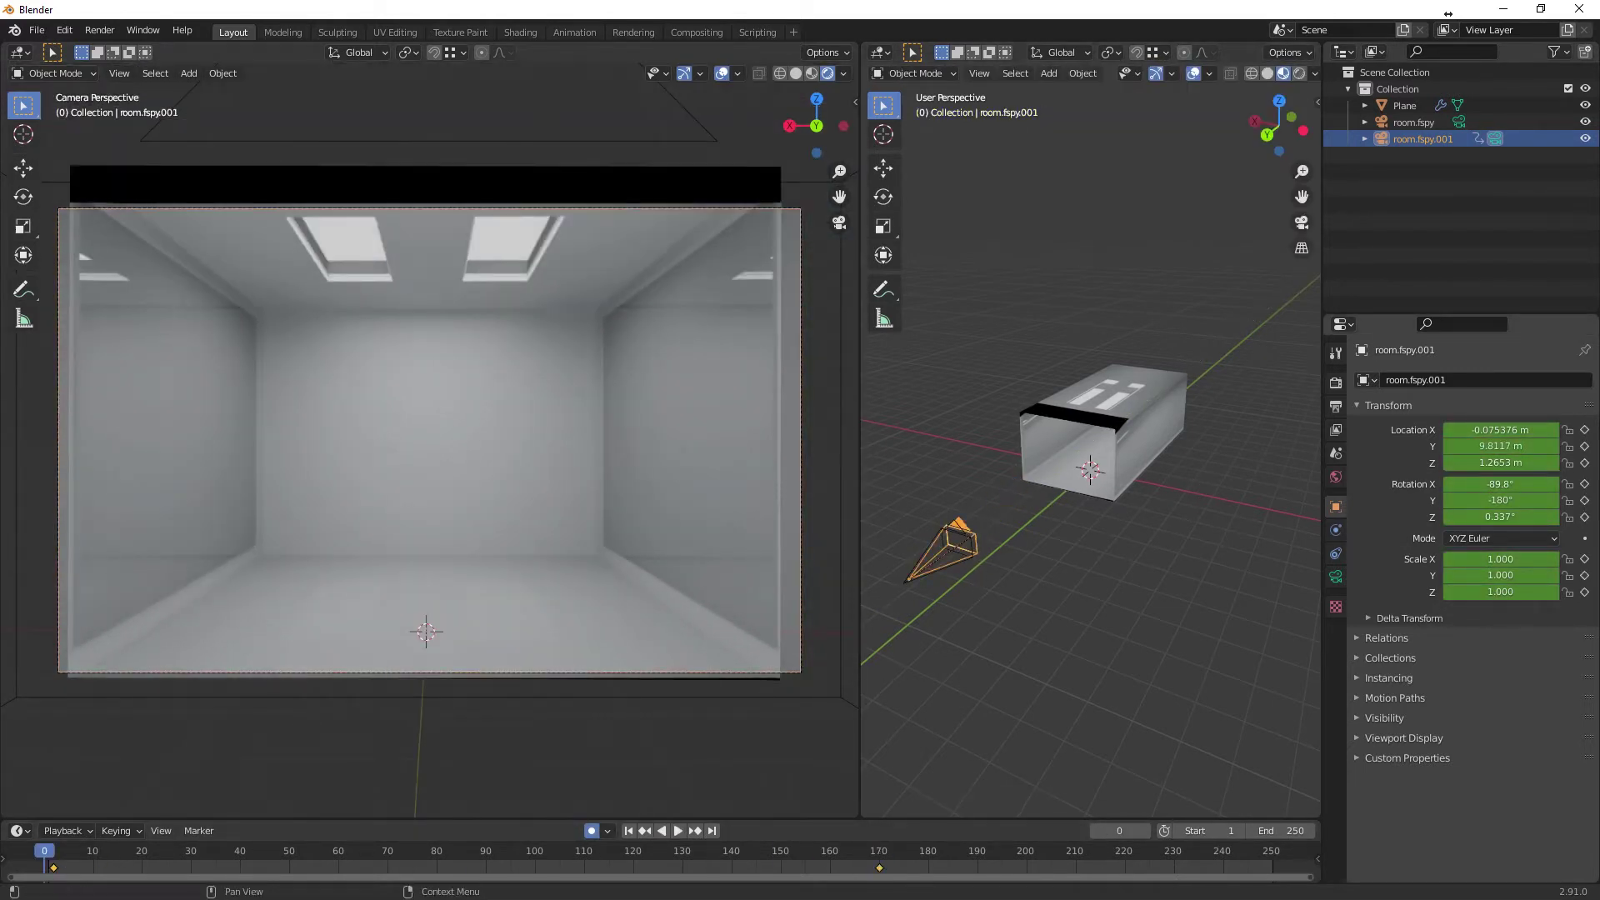
Step: Play the camera animation to check the push into the room, and return to the first frame
left_click(677, 830)
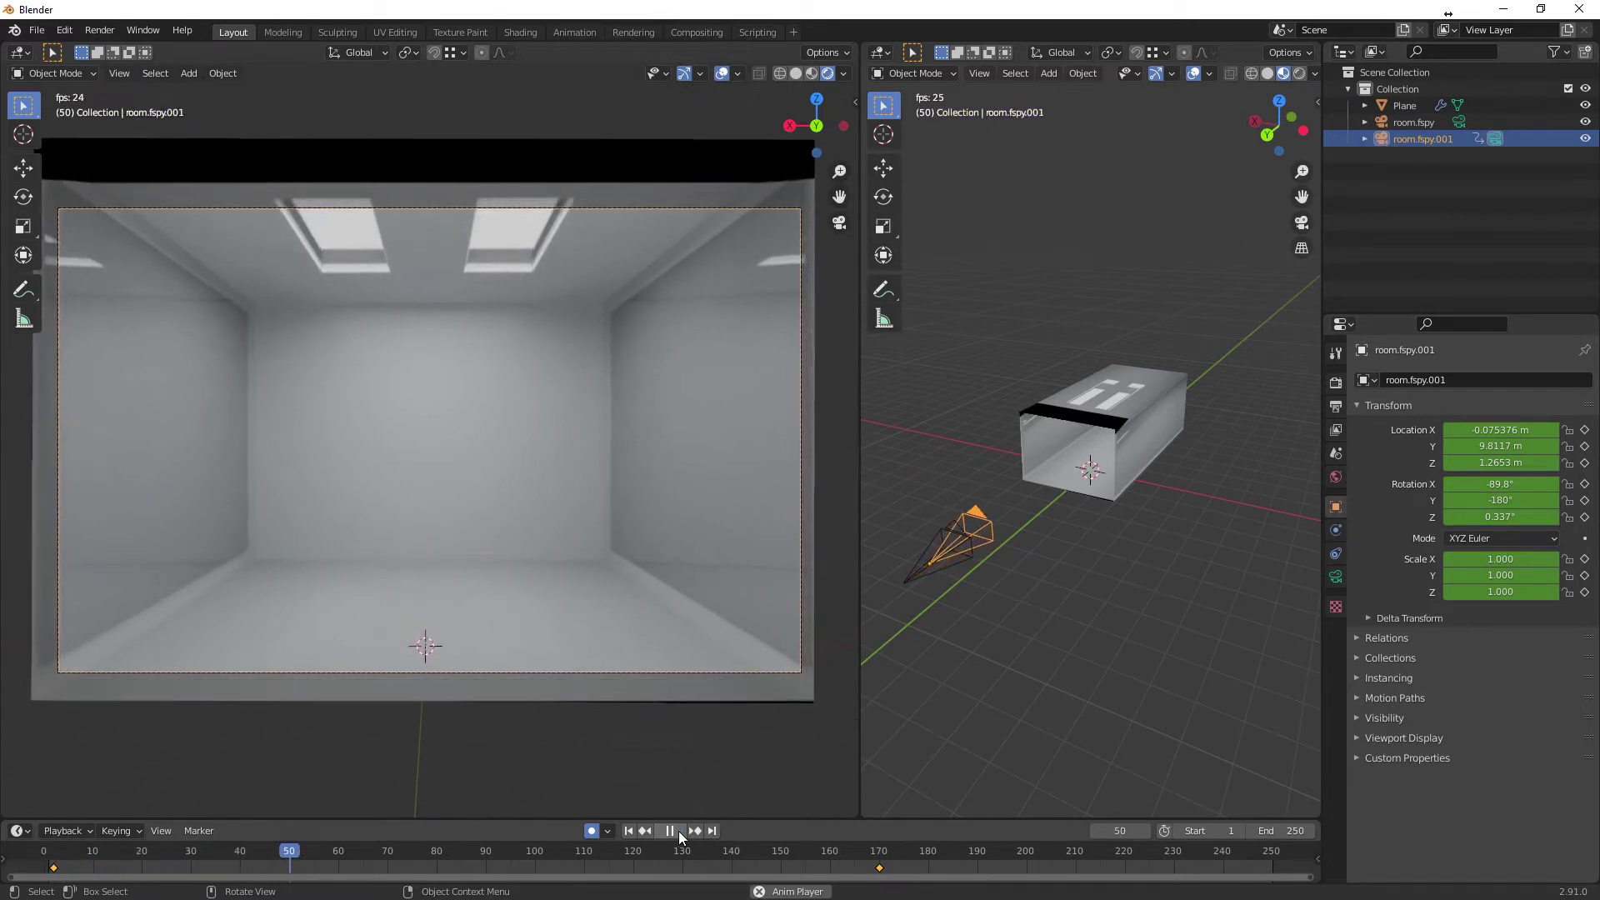
left_click(678, 831)
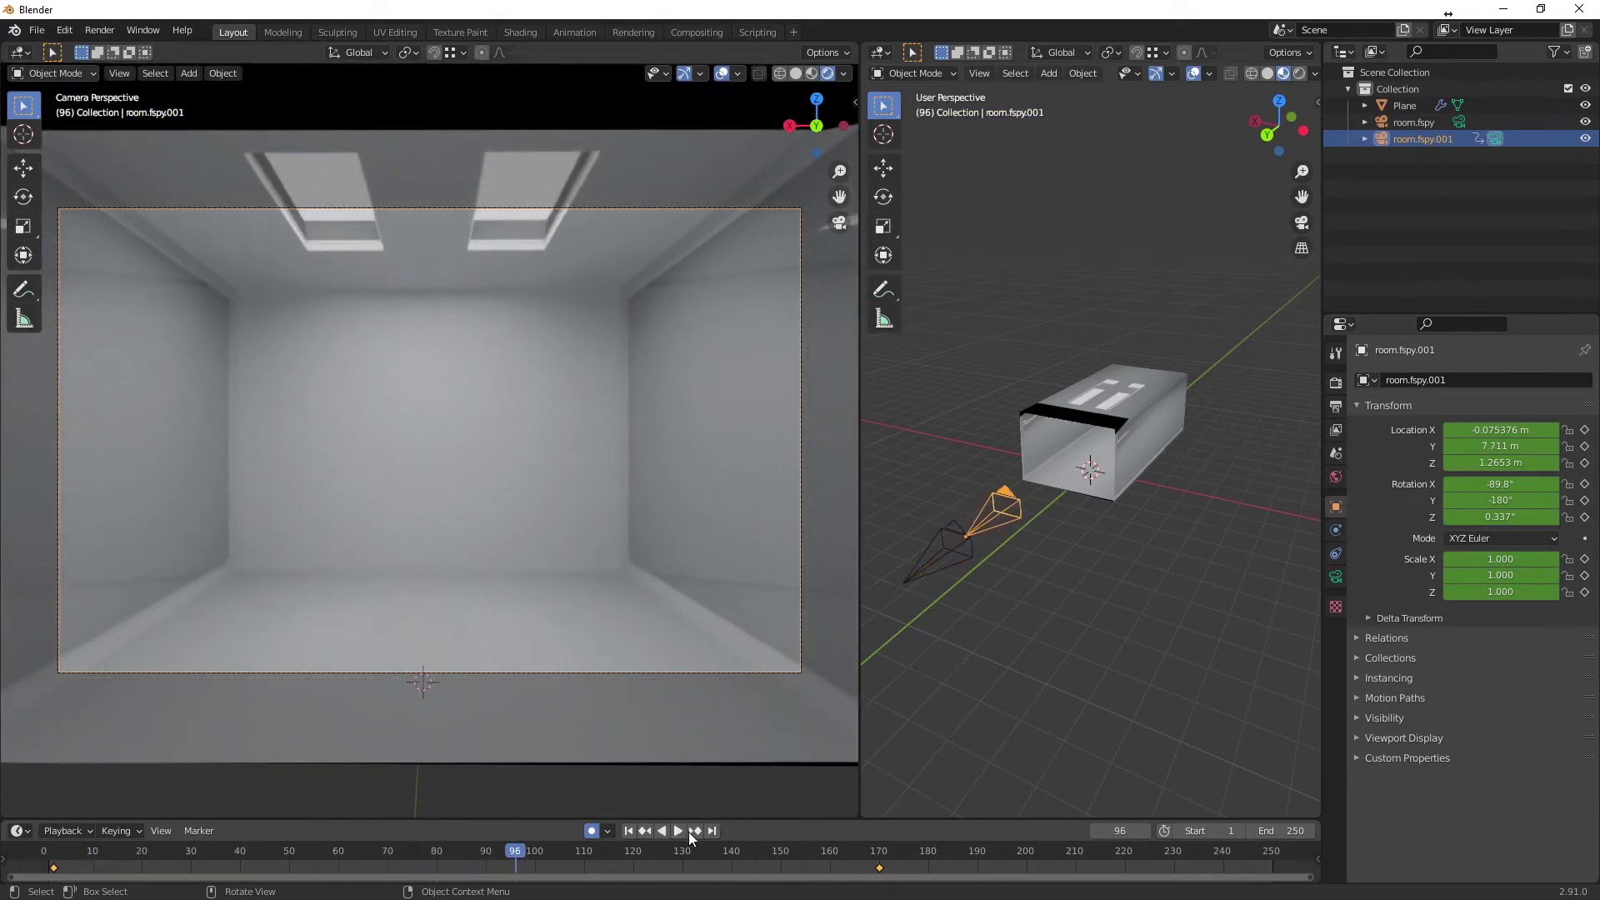
left_click(628, 831)
Step: Add a monkey mesh inside the room and move it up along Z above the floor
left_click(1232, 637)
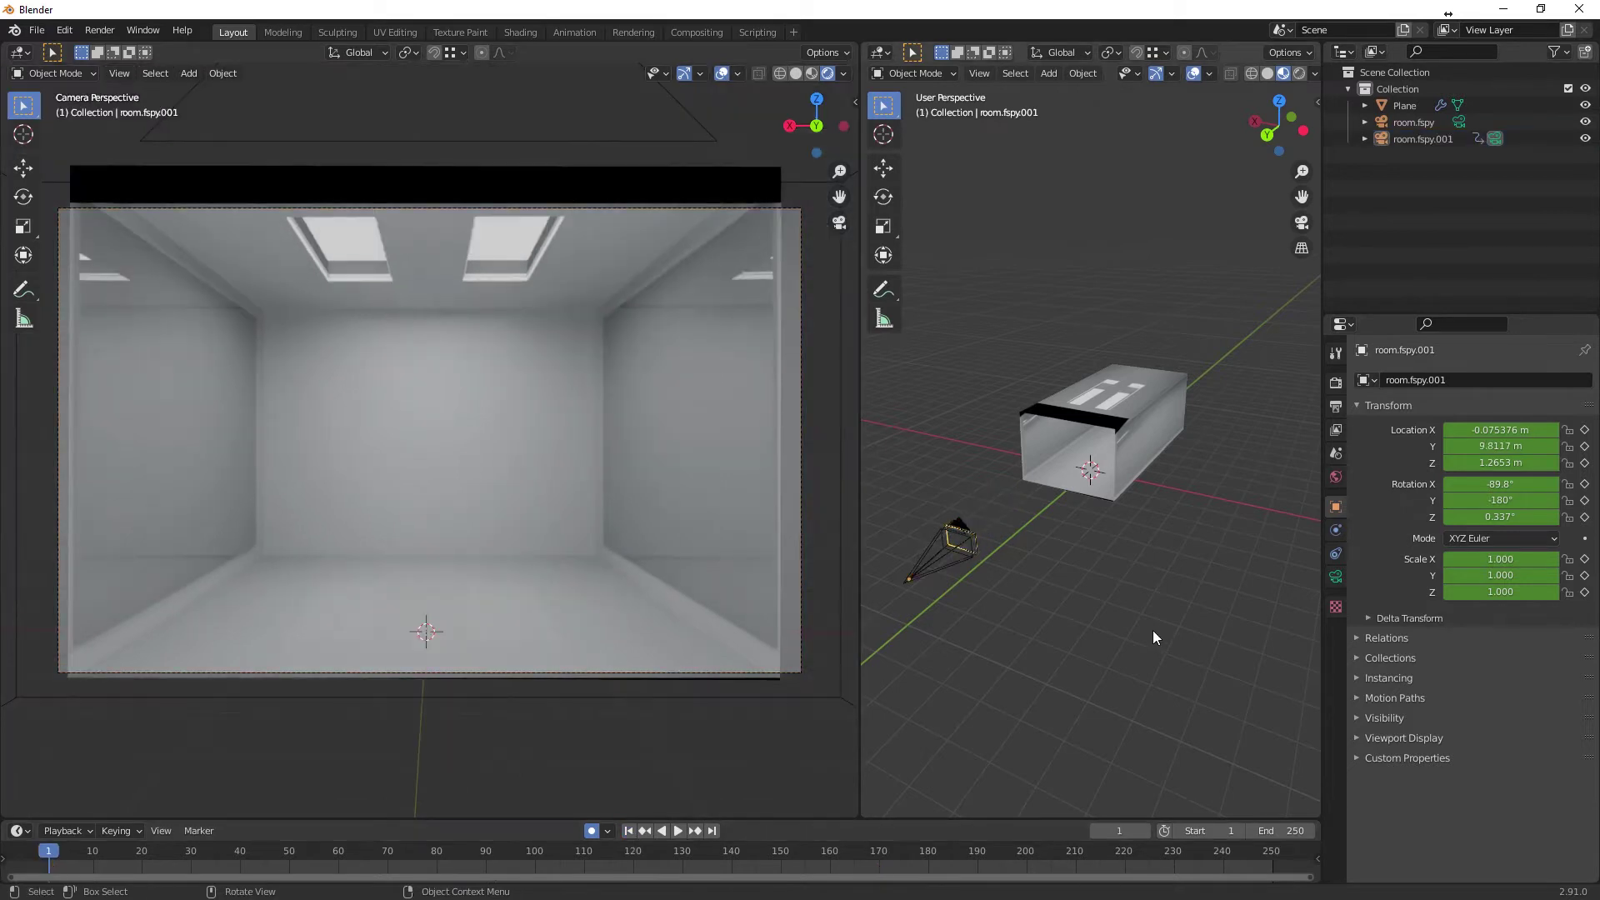
key("shift+a")
mouse_move(1172, 563)
left_click(1229, 762)
key("g")
key("z")
right_click(421, 467)
Step: Rotate the monkey so its face looks toward the camera and give it a level 3 Subdivision Surface modifier
key("shift+space")
key("r")
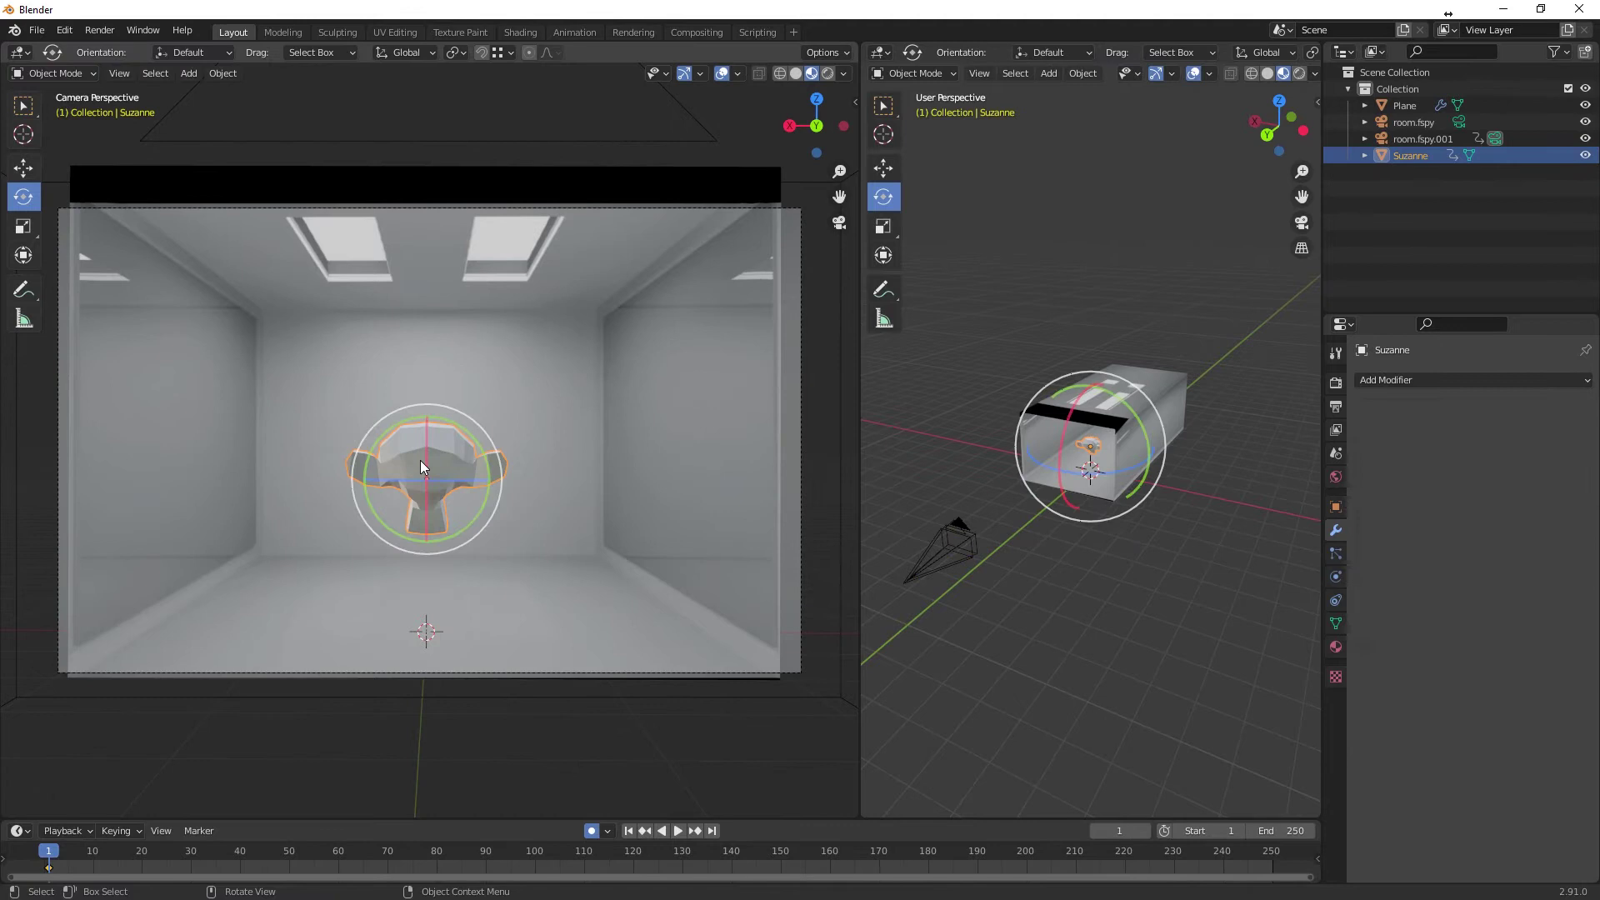
right_click(433, 456)
left_click(434, 457)
key("ctrl+3")
key("w")
Step: Play the animation to check the monkey within the projected room, stopping at frame 104
left_click(675, 831)
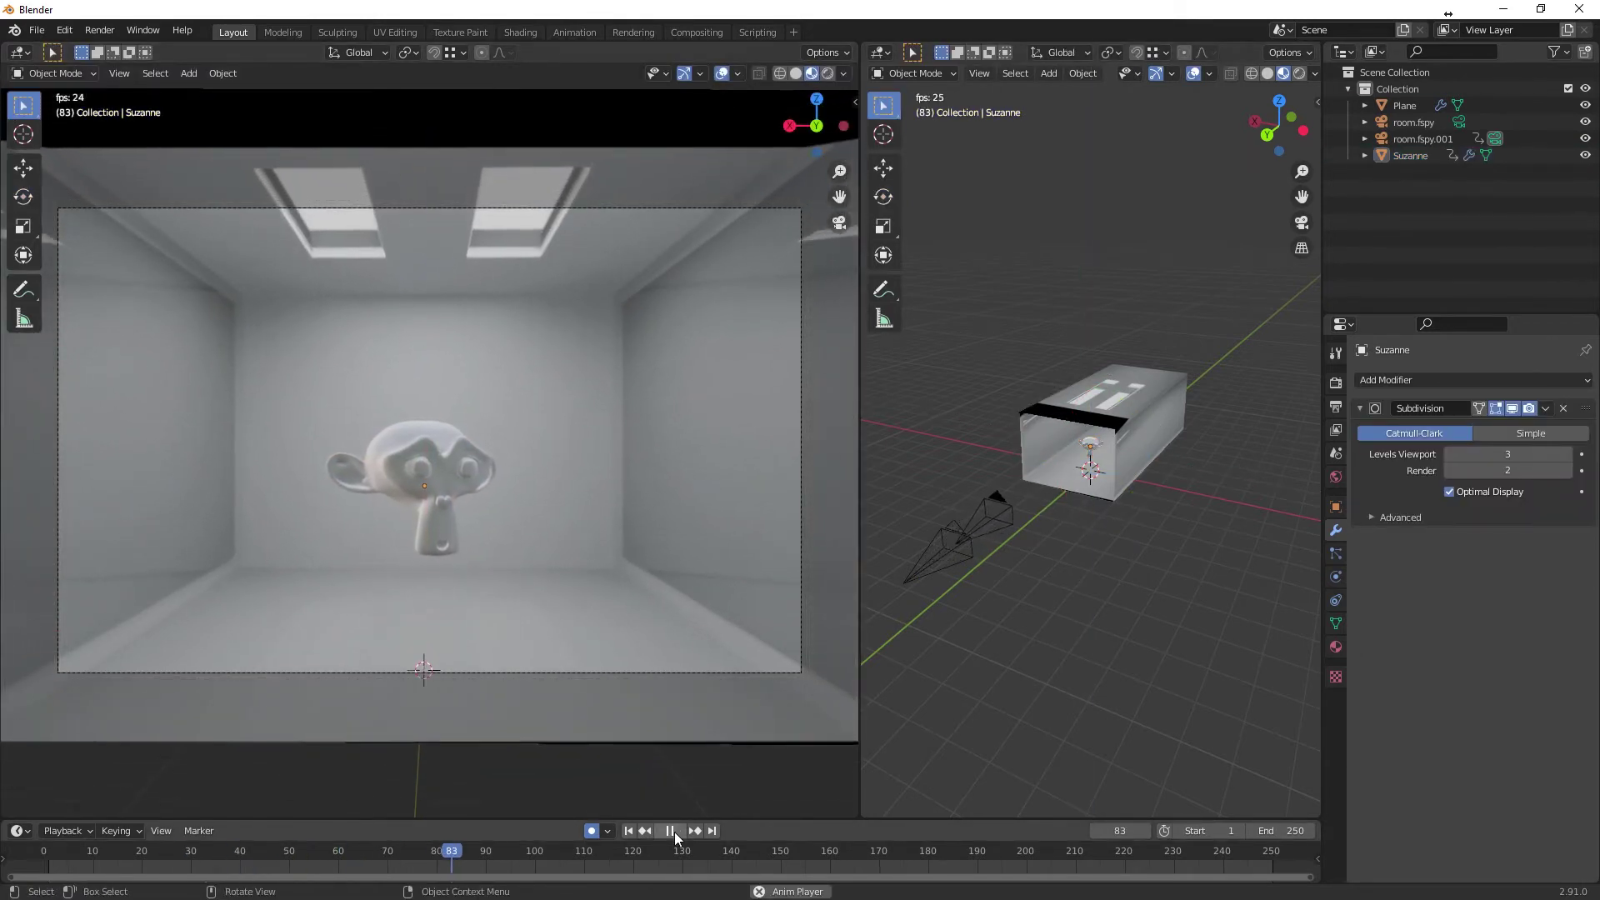
left_click(673, 832)
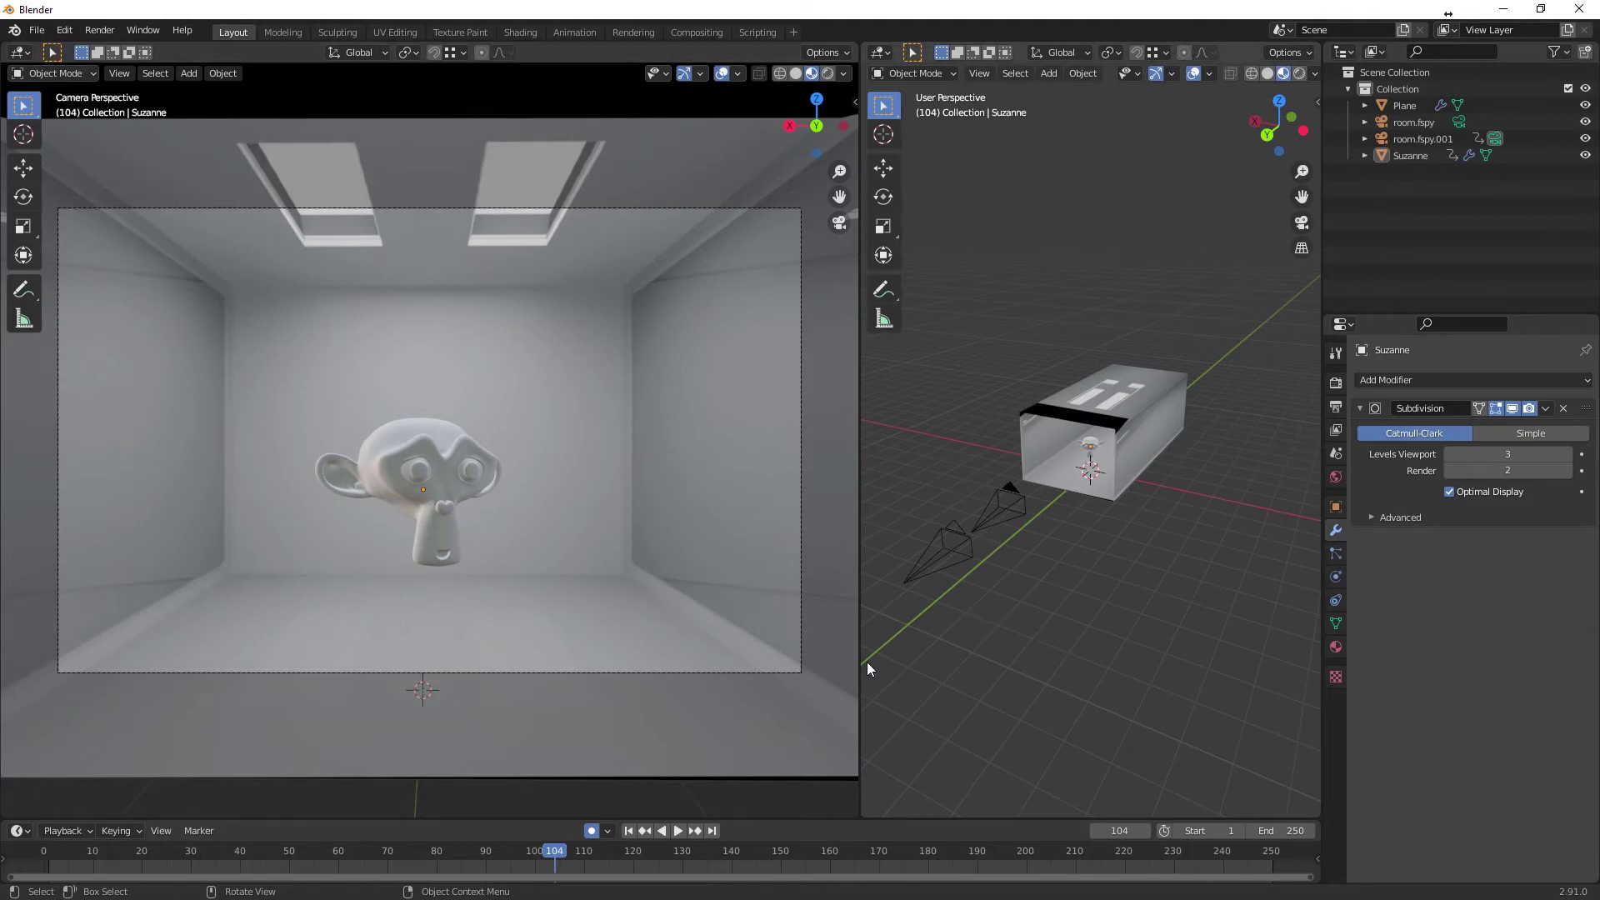
Step: Add a plane under the monkey, scale it up to cover the room's floor, and raise it slightly along Z
key("shift+a")
mouse_move(1053, 551)
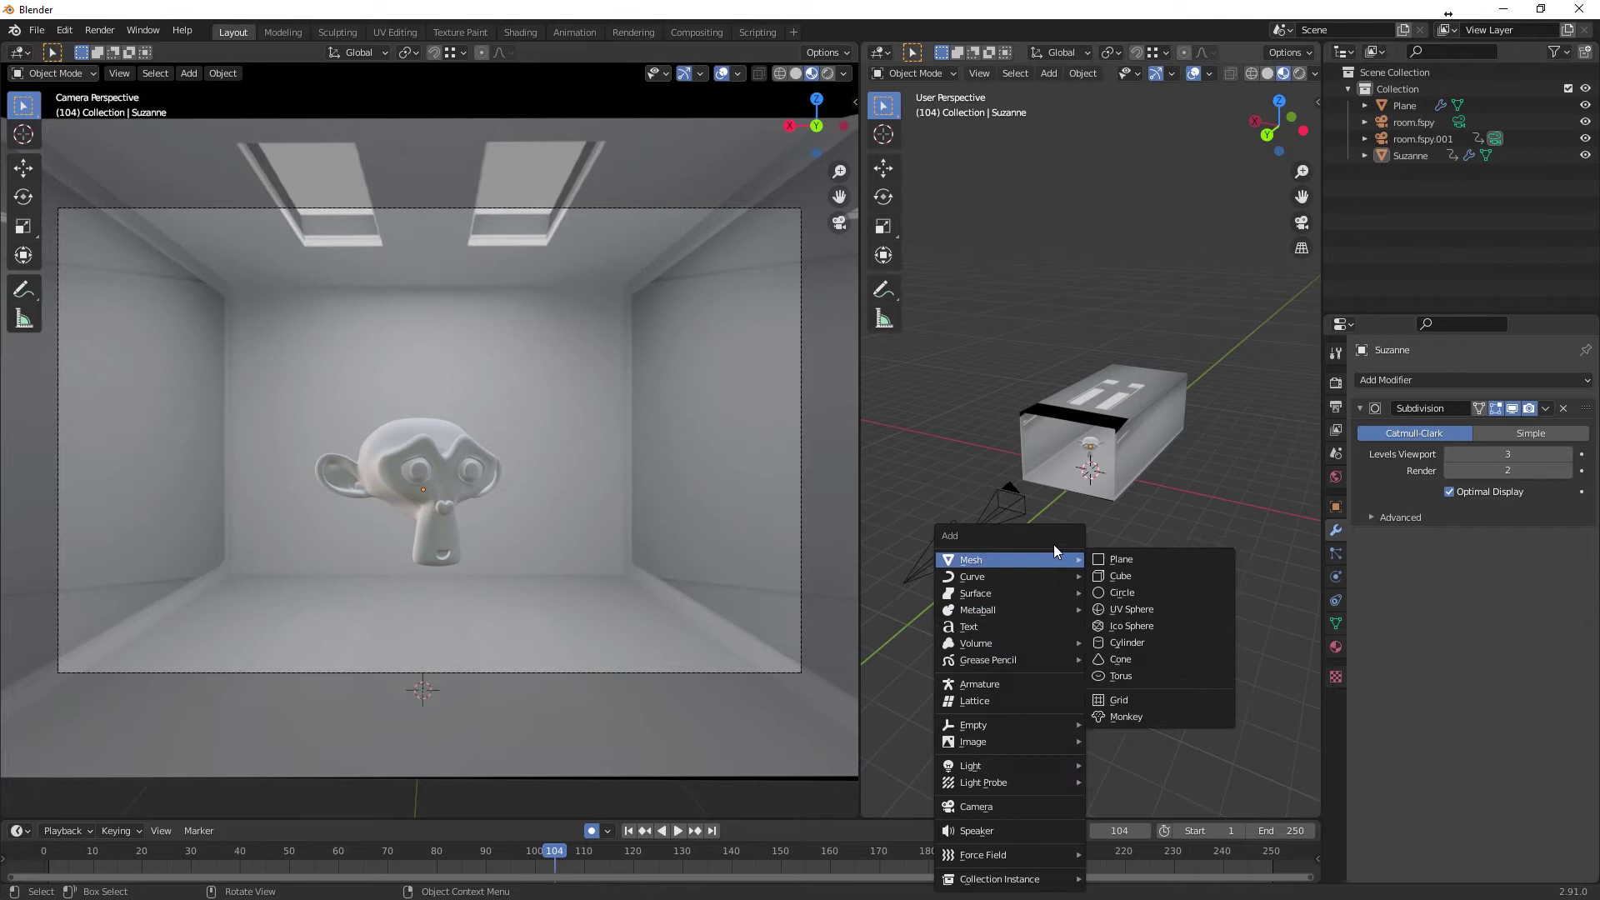
left_click(1121, 559)
key("s")
left_click(696, 600)
key("g")
key("z")
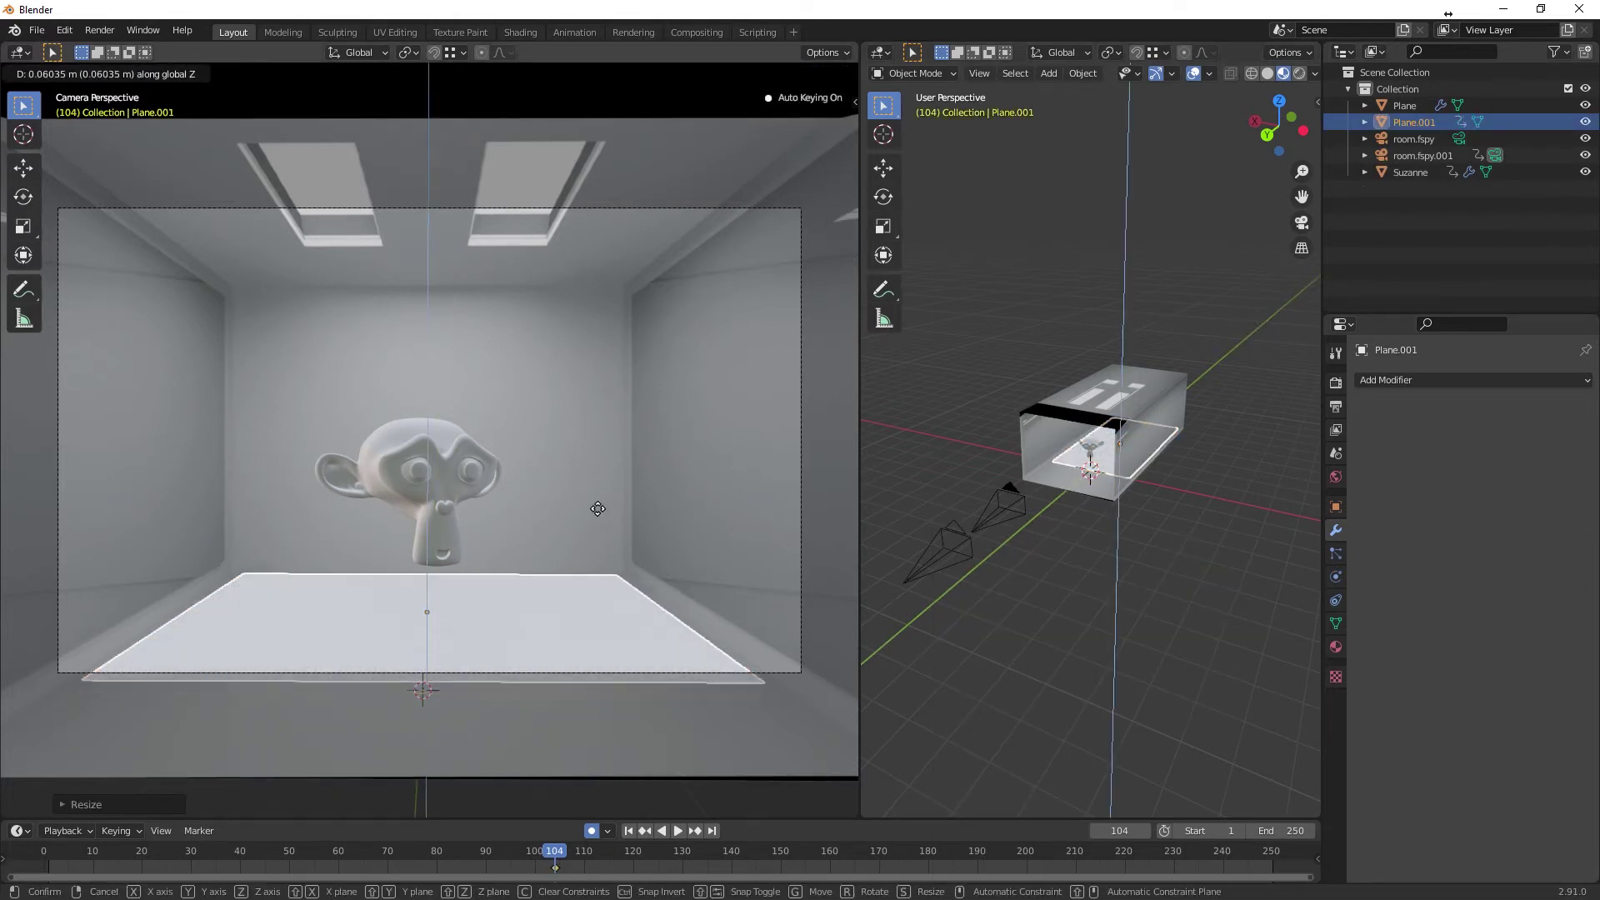
left_click(598, 510)
Step: Set the render engine to Cycles and enable the Transparent film option
left_click(1336, 382)
left_click(1495, 382)
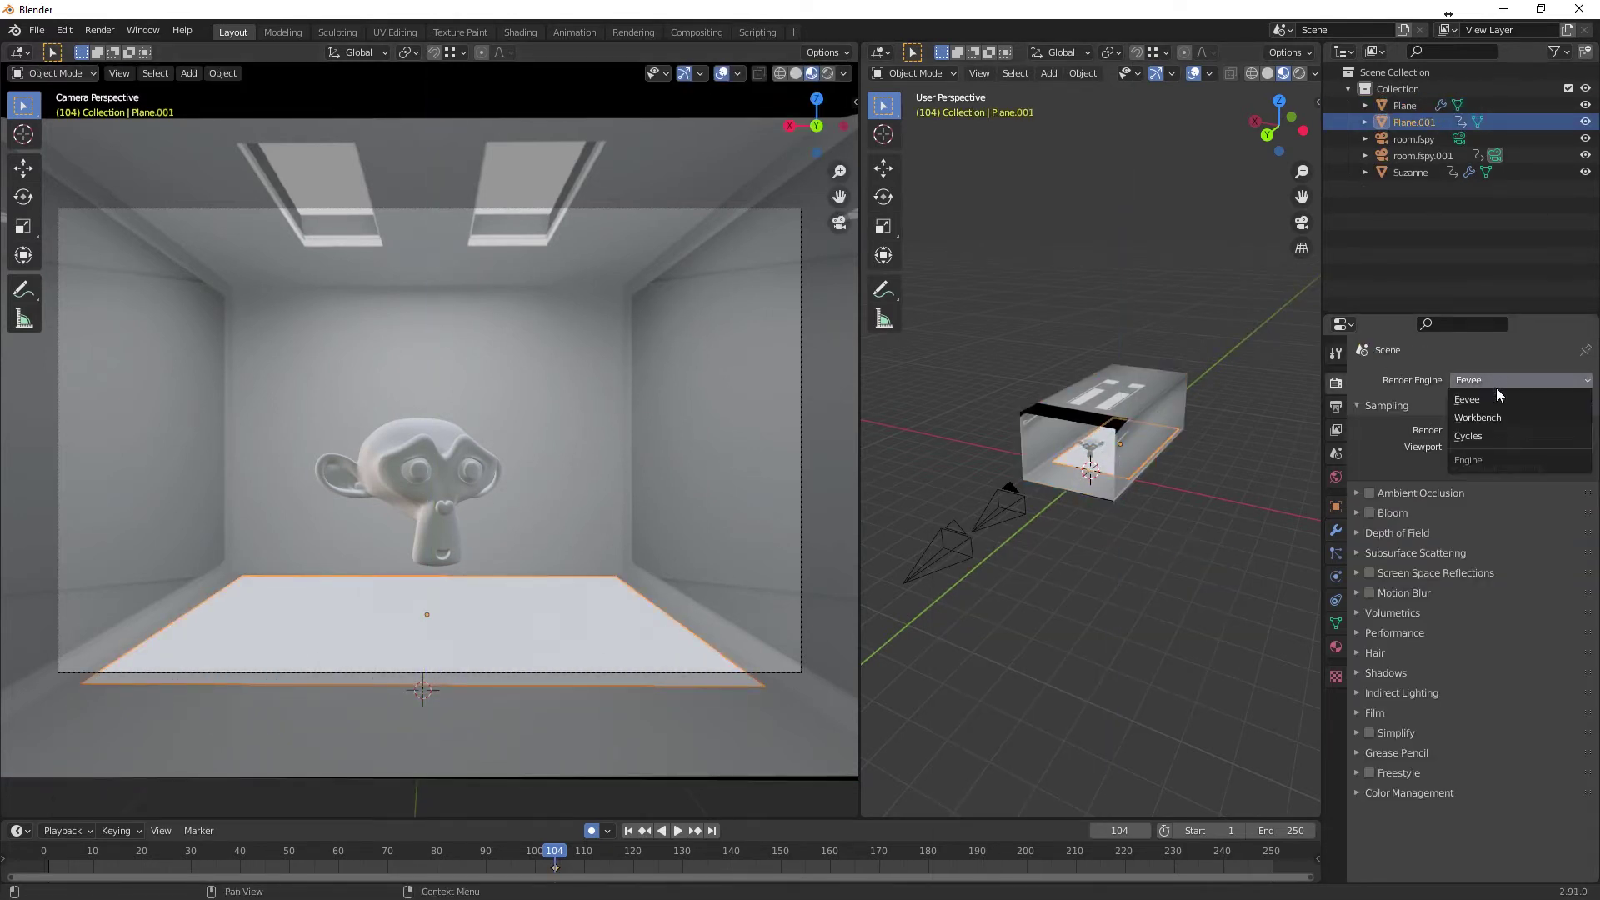
left_click(1490, 435)
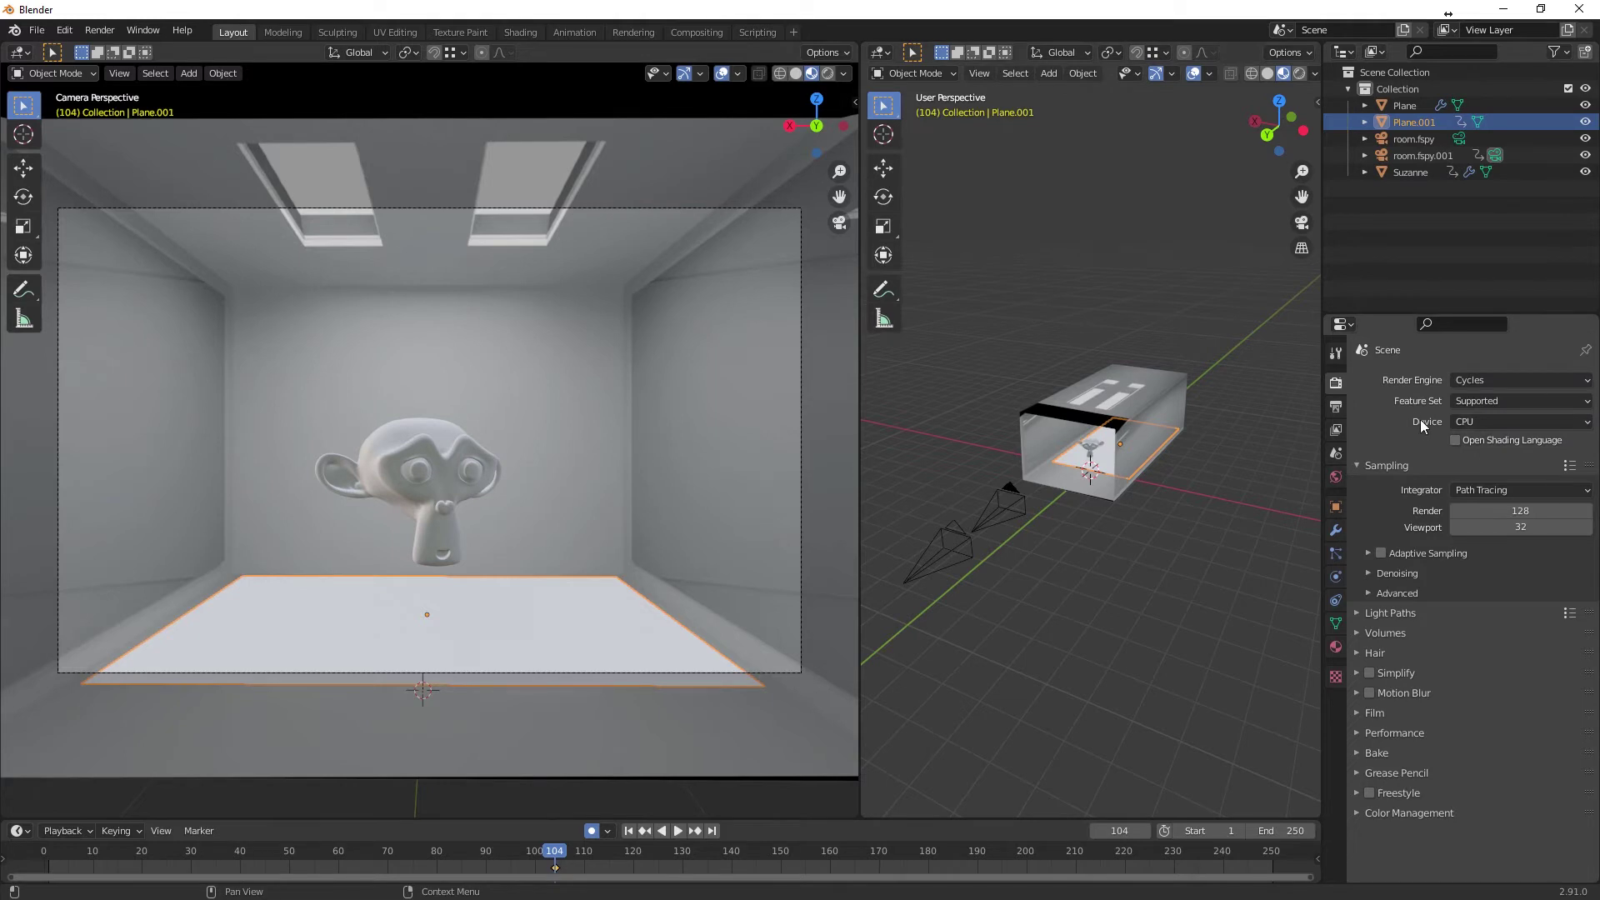
left_click(1360, 717)
left_click(1381, 831)
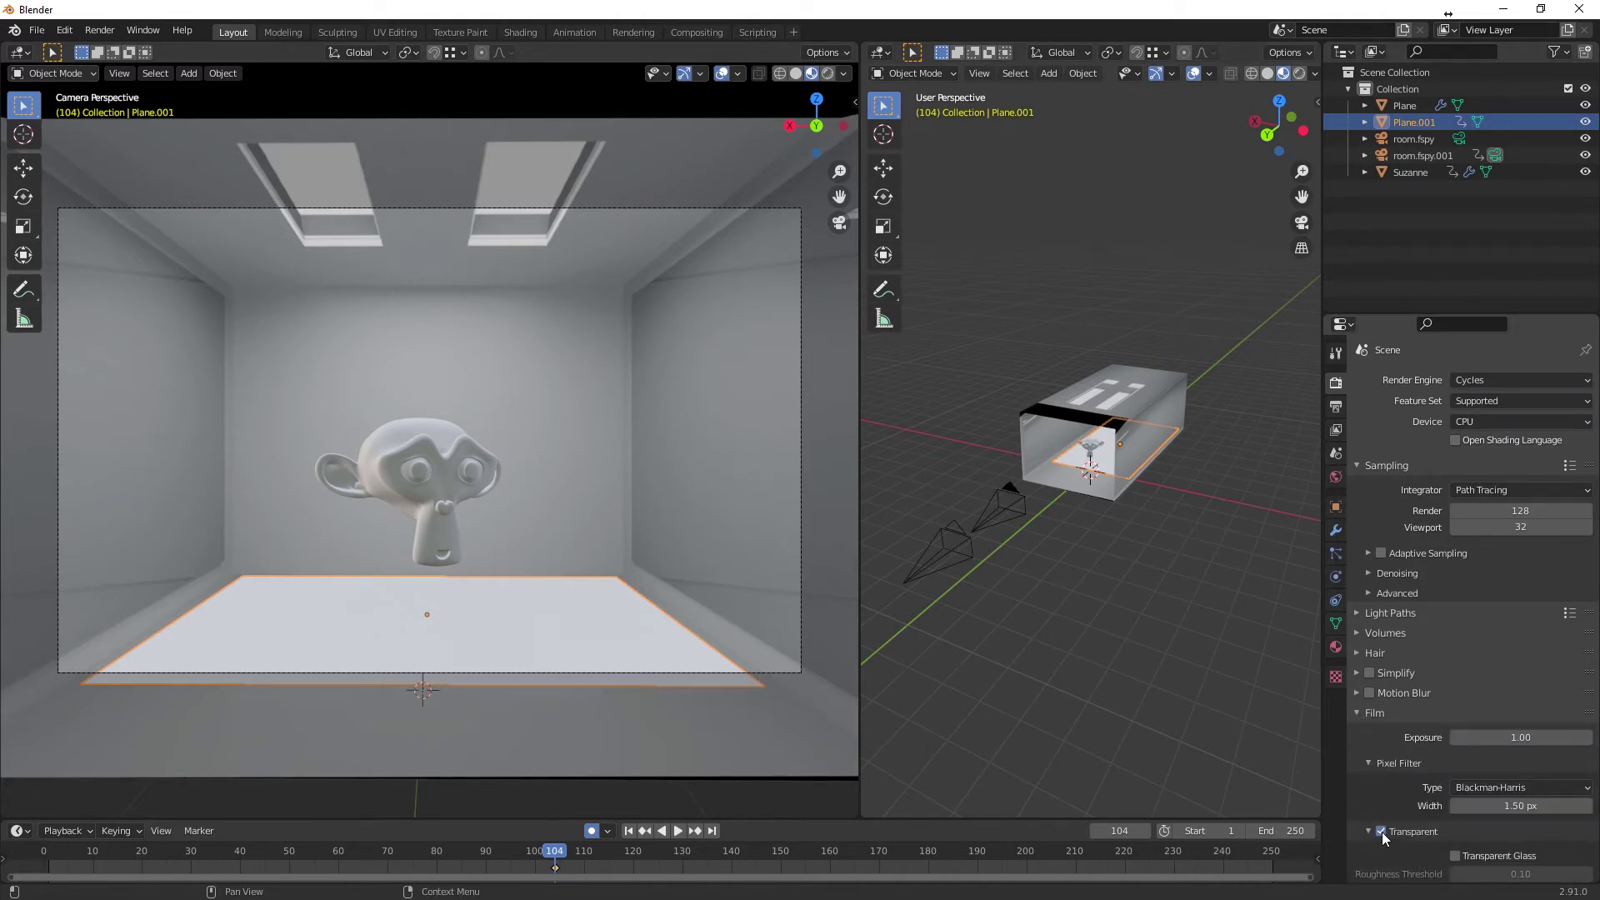
left_click(1357, 714)
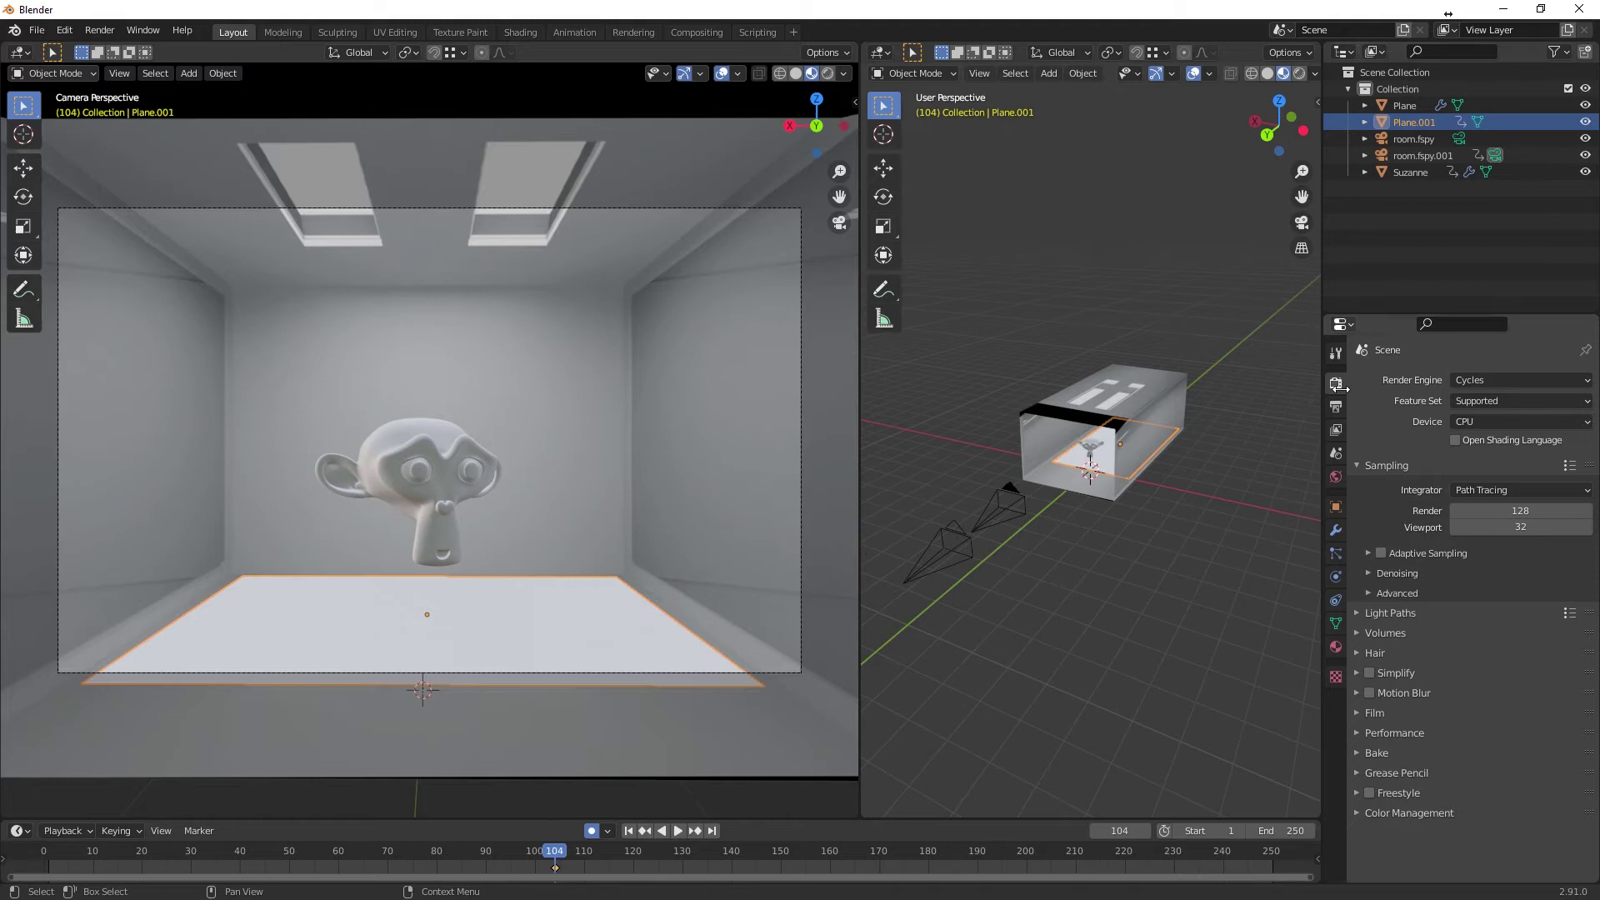
Step: Turn on the Shadow Catcher mask in the floor plane's visibility settings and deselect the plane
left_click(1335, 508)
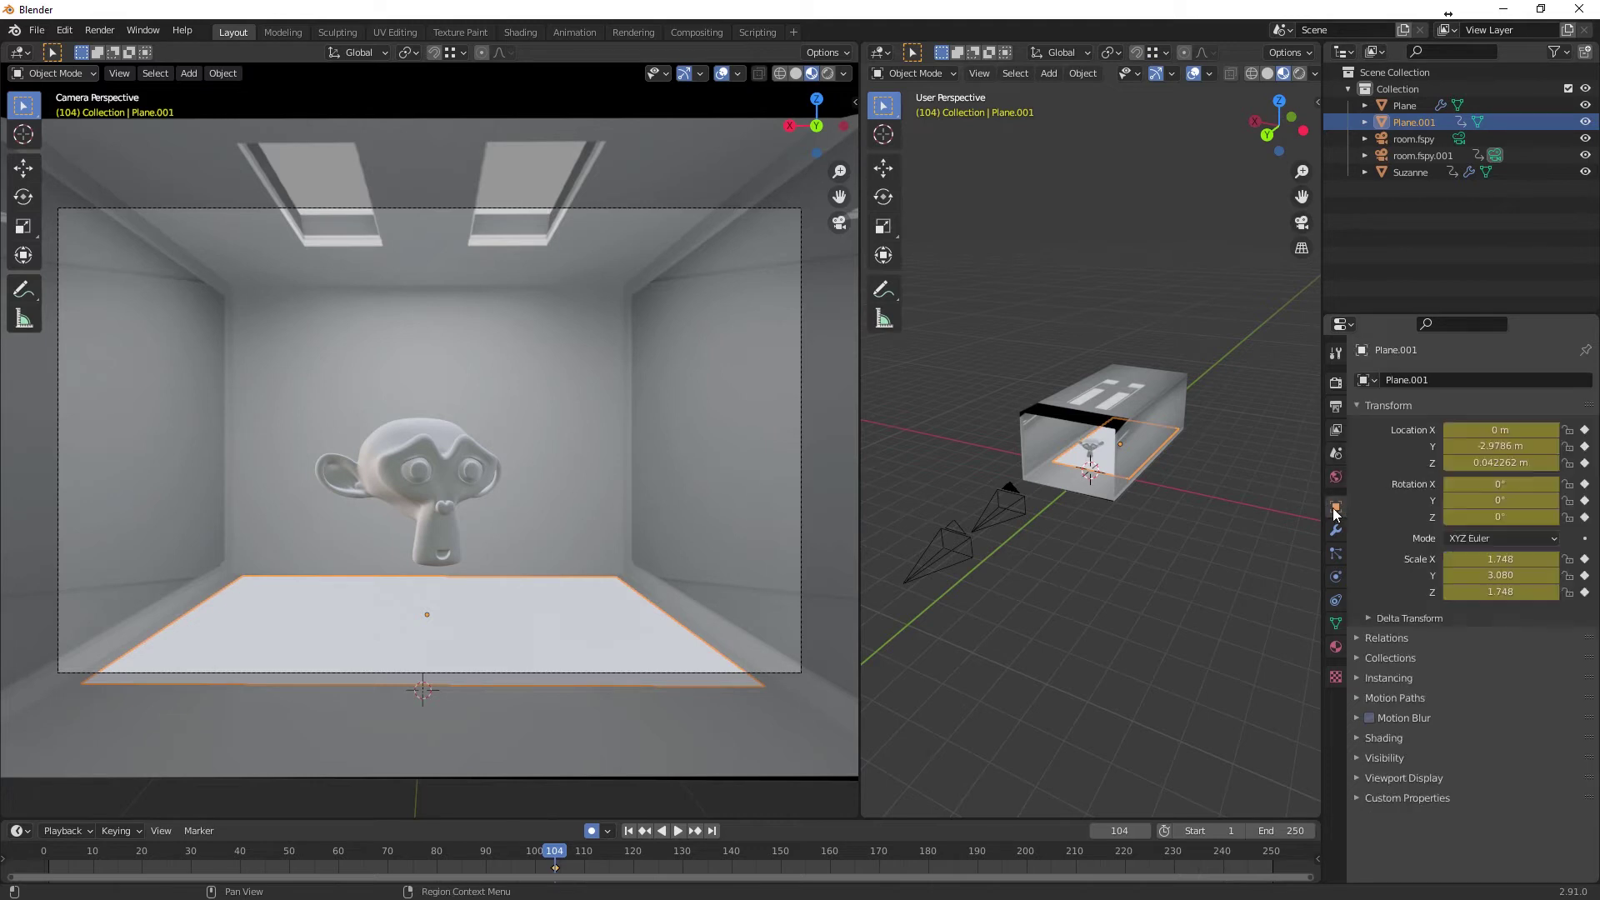
left_click(1356, 759)
left_click(1450, 842)
left_click(967, 668)
Step: Return to the first frame, add a point light and move it up beneath the ceiling, to about X 0.68 m, Z 2 m
key("shift+Left")
key("shift+a")
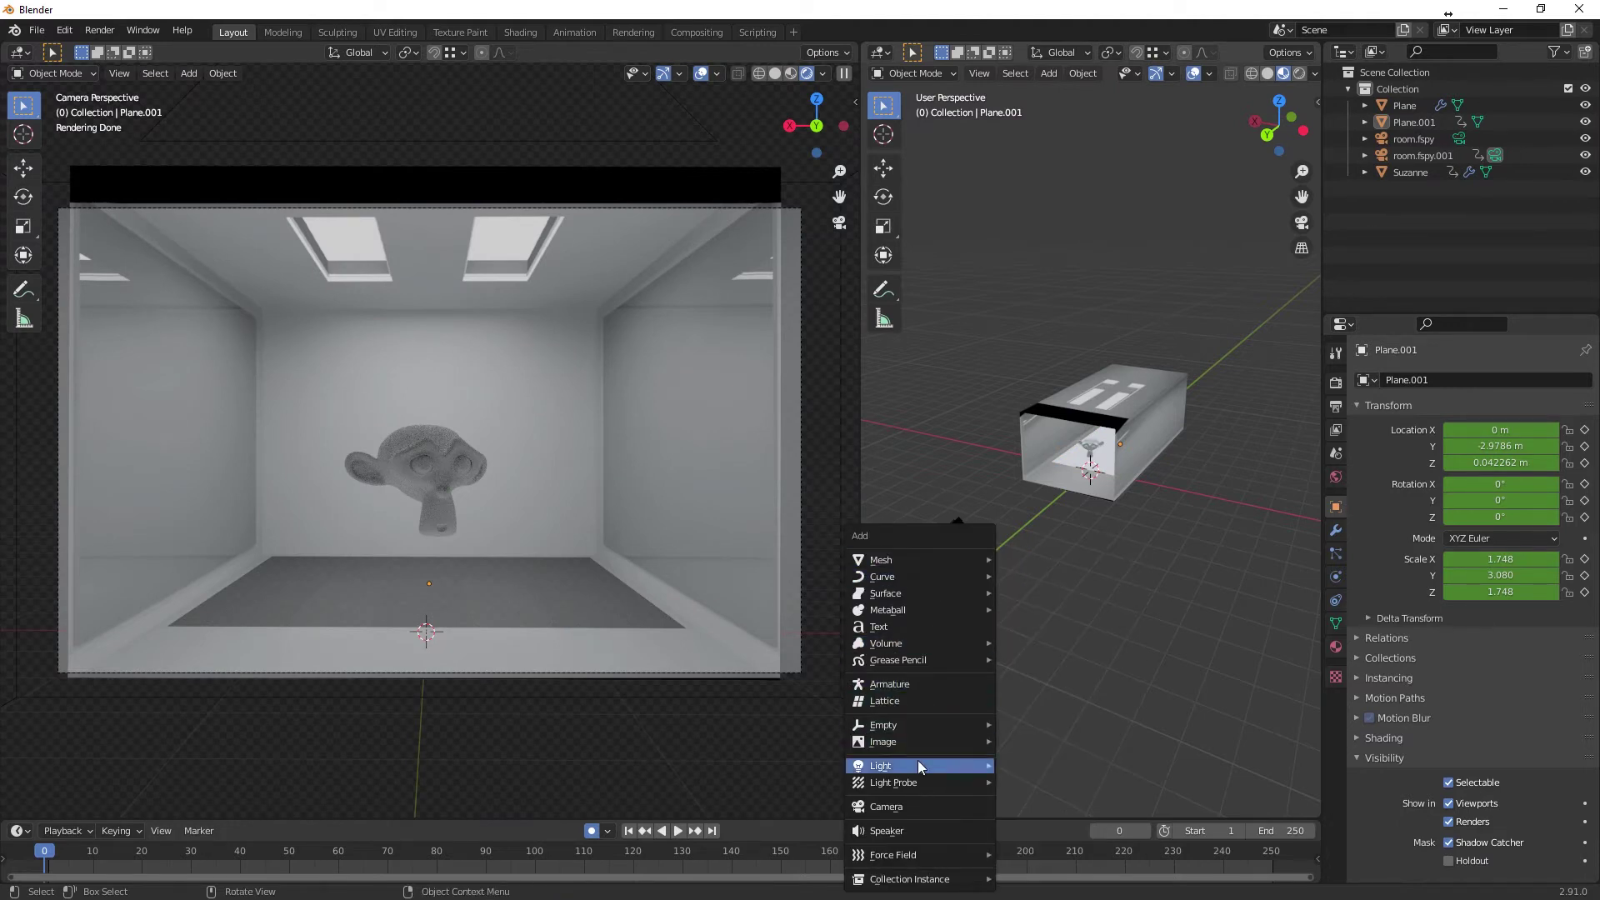
mouse_move(917, 760)
left_click(1037, 761)
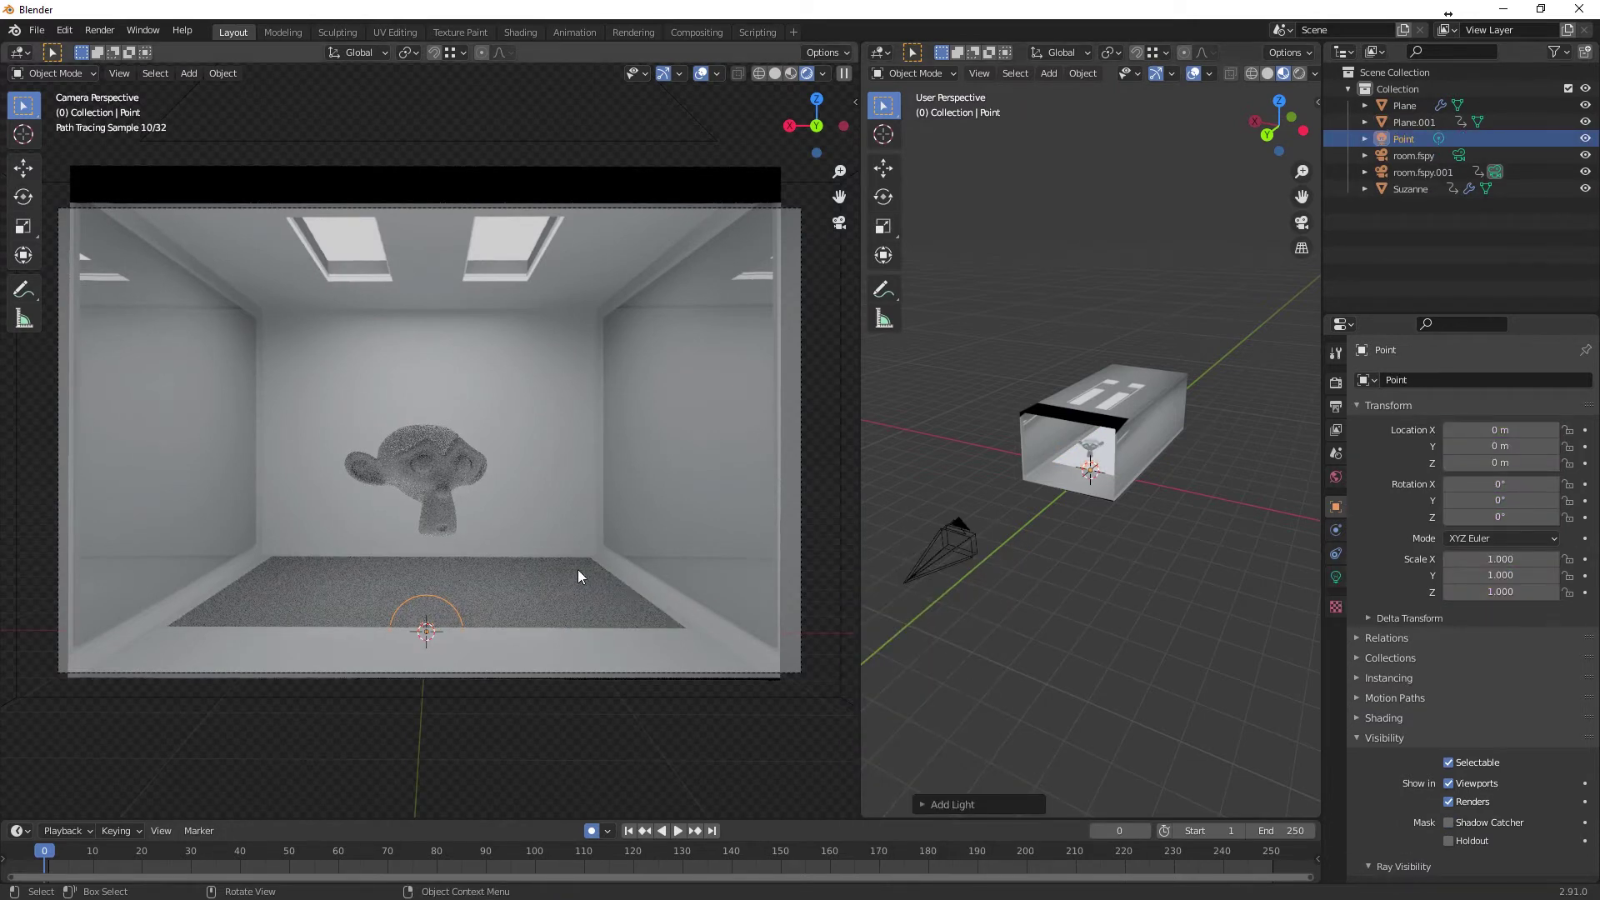
key("g")
left_click(326, 342)
Step: Adjust the point light's position and place a duplicate of it under the skylight on the other side of the room
key("g")
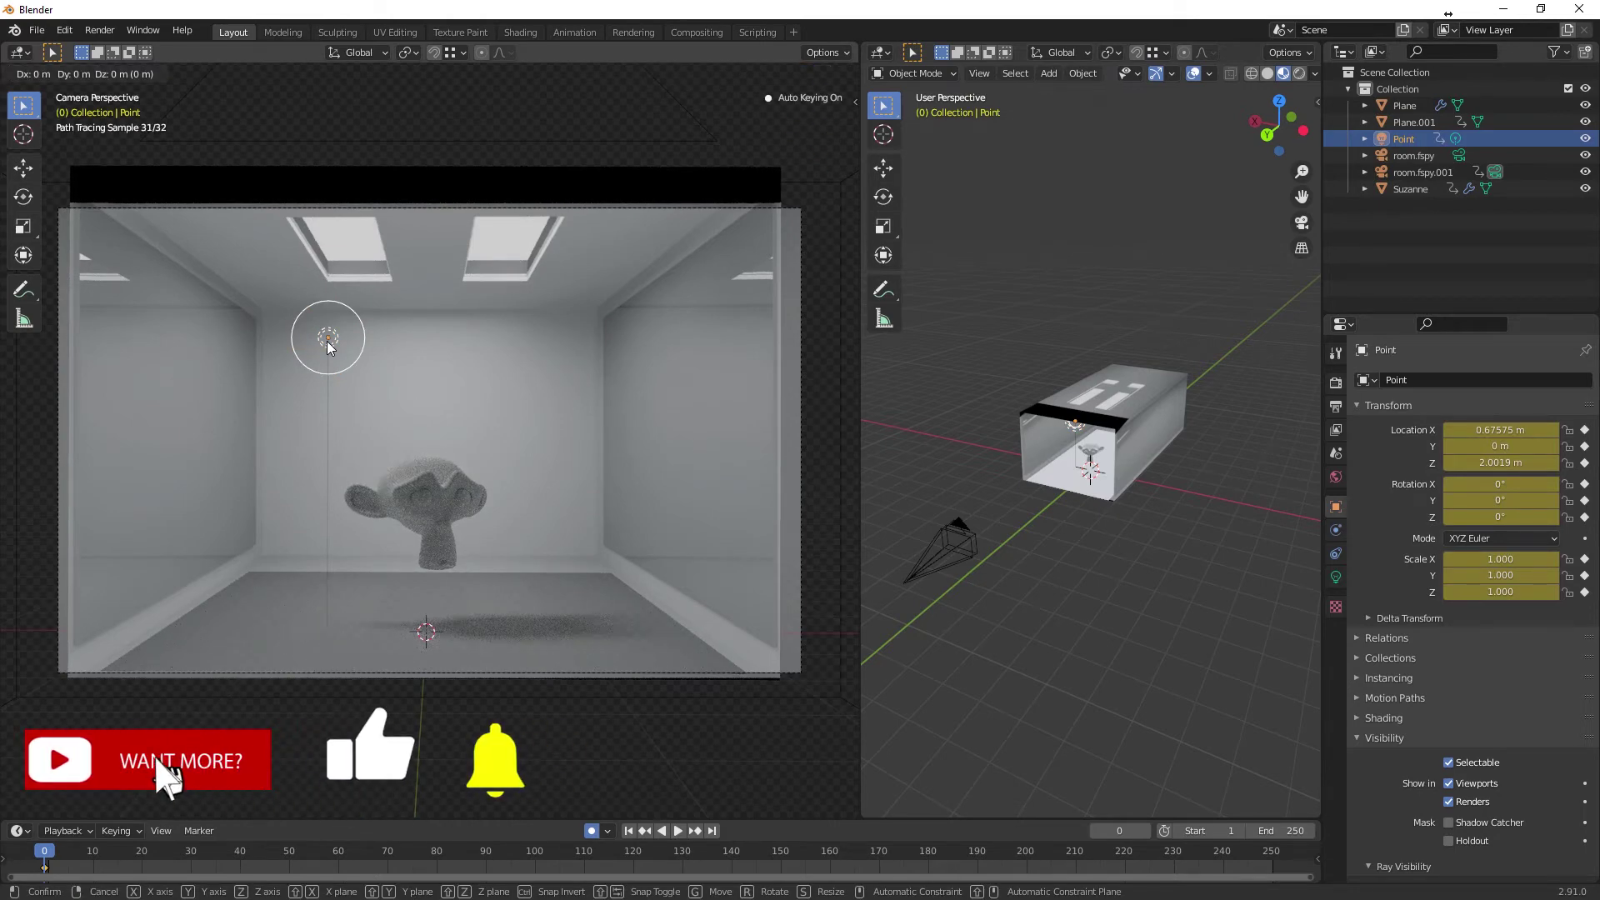
left_click(356, 343)
key("shift+d")
left_click(500, 301)
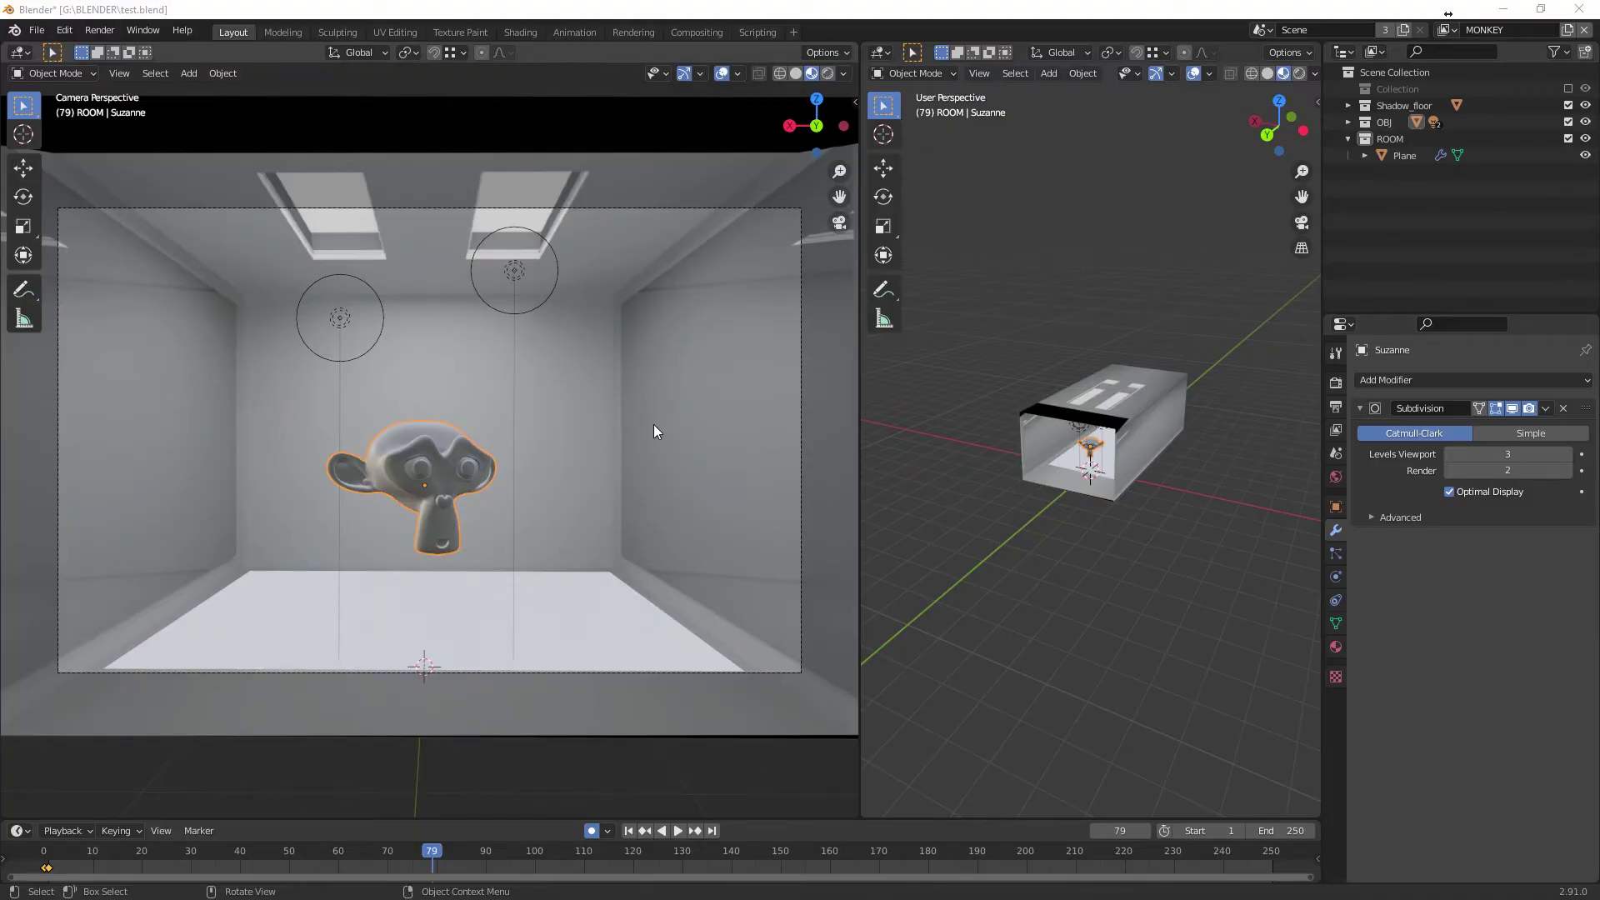
Step: Make the monkey's material mirror-like by setting Metallic to 1.000 and lowering Roughness to its minimum
left_click(521, 32)
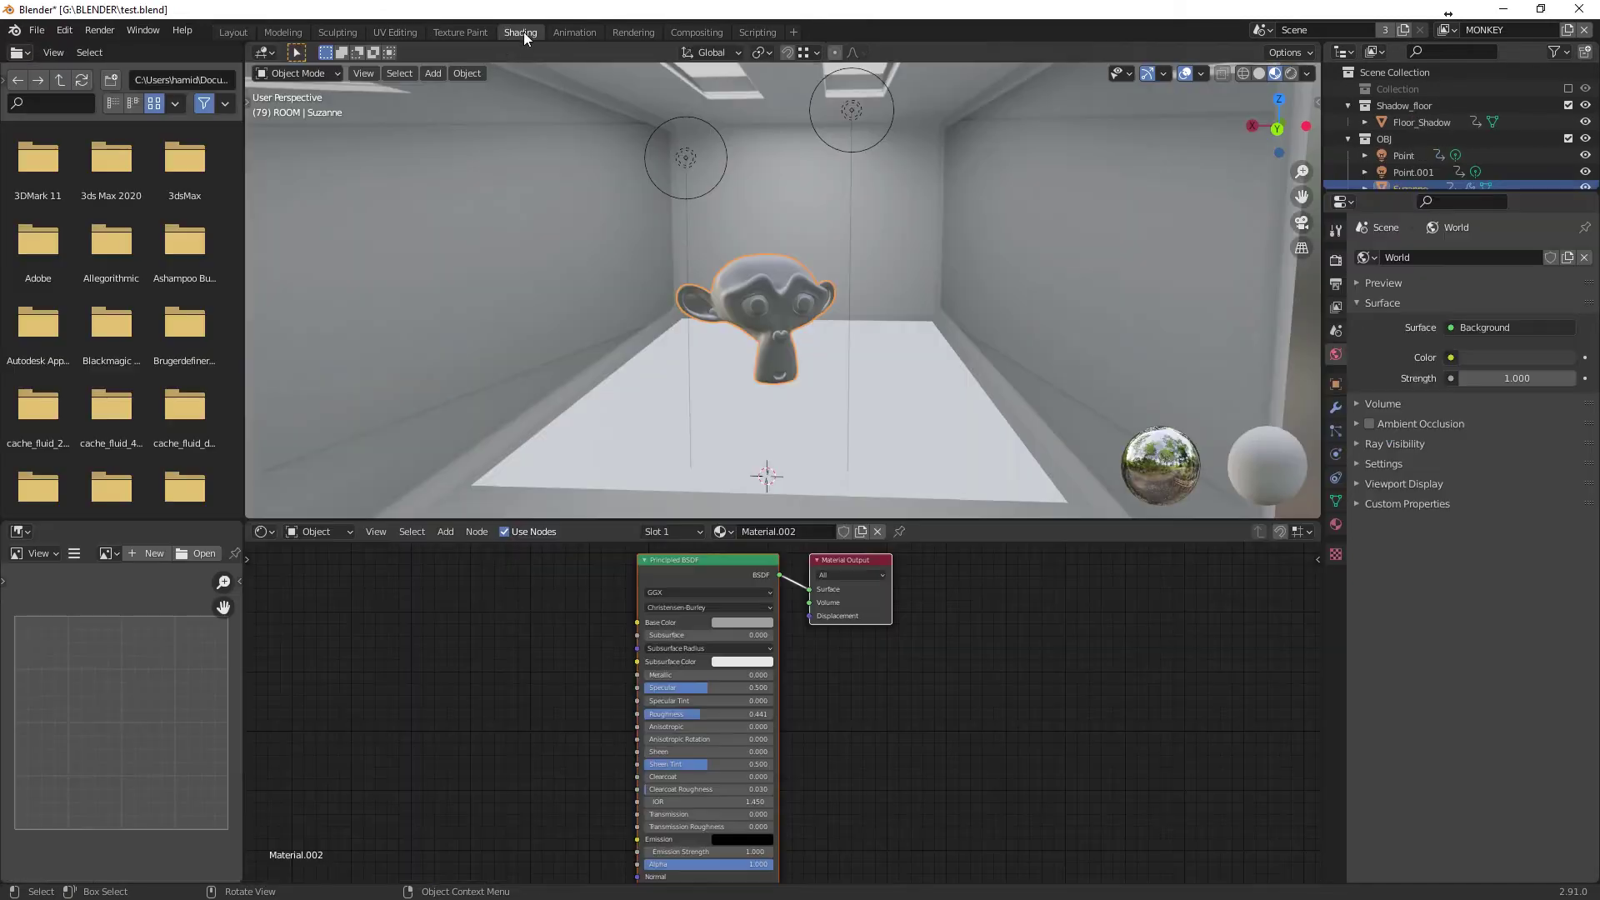
left_click_drag(731, 554, 733, 556)
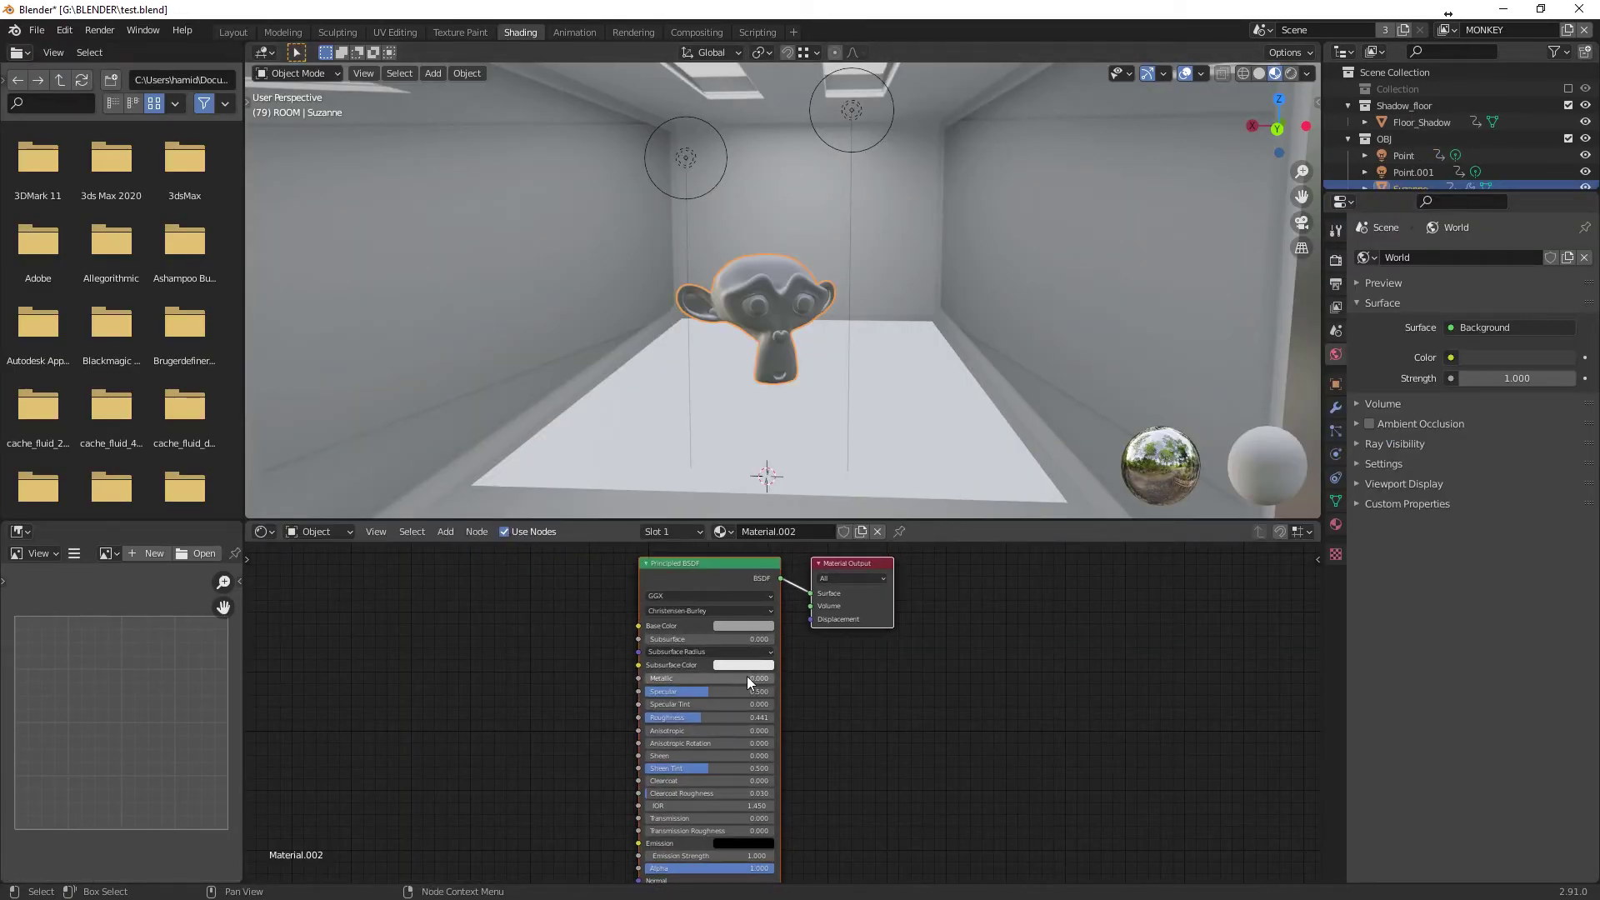
left_click_drag(647, 678, 775, 677)
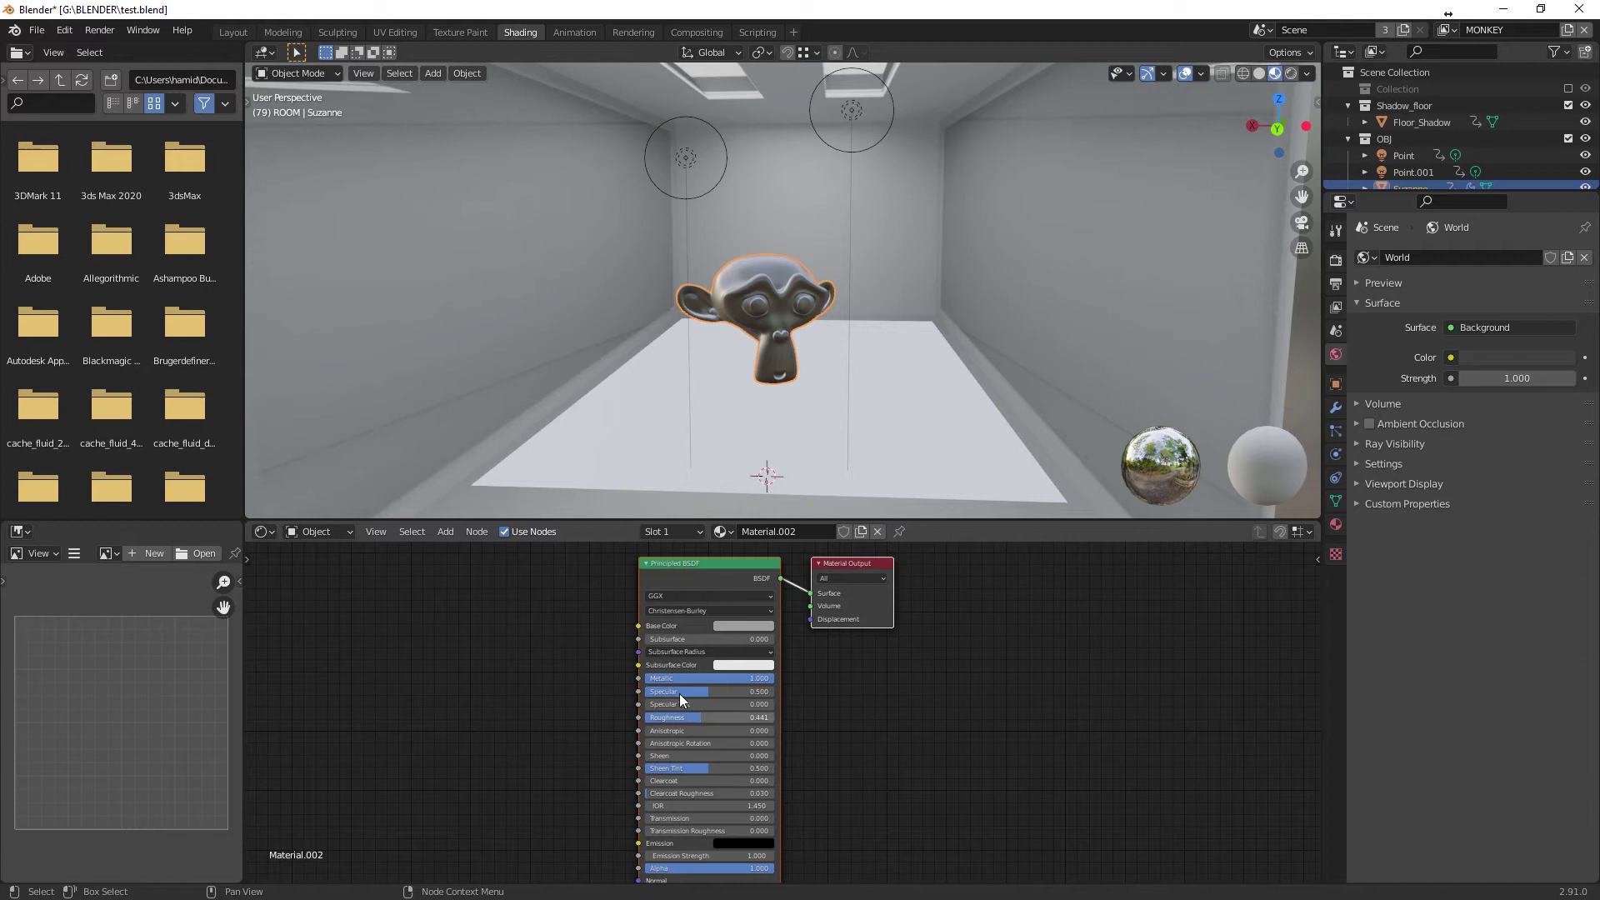
left_click_drag(688, 717, 633, 717)
Step: Return to the Layout workspace, render the current frame to inspect the monkey's reflections, and close the render
left_click(232, 33)
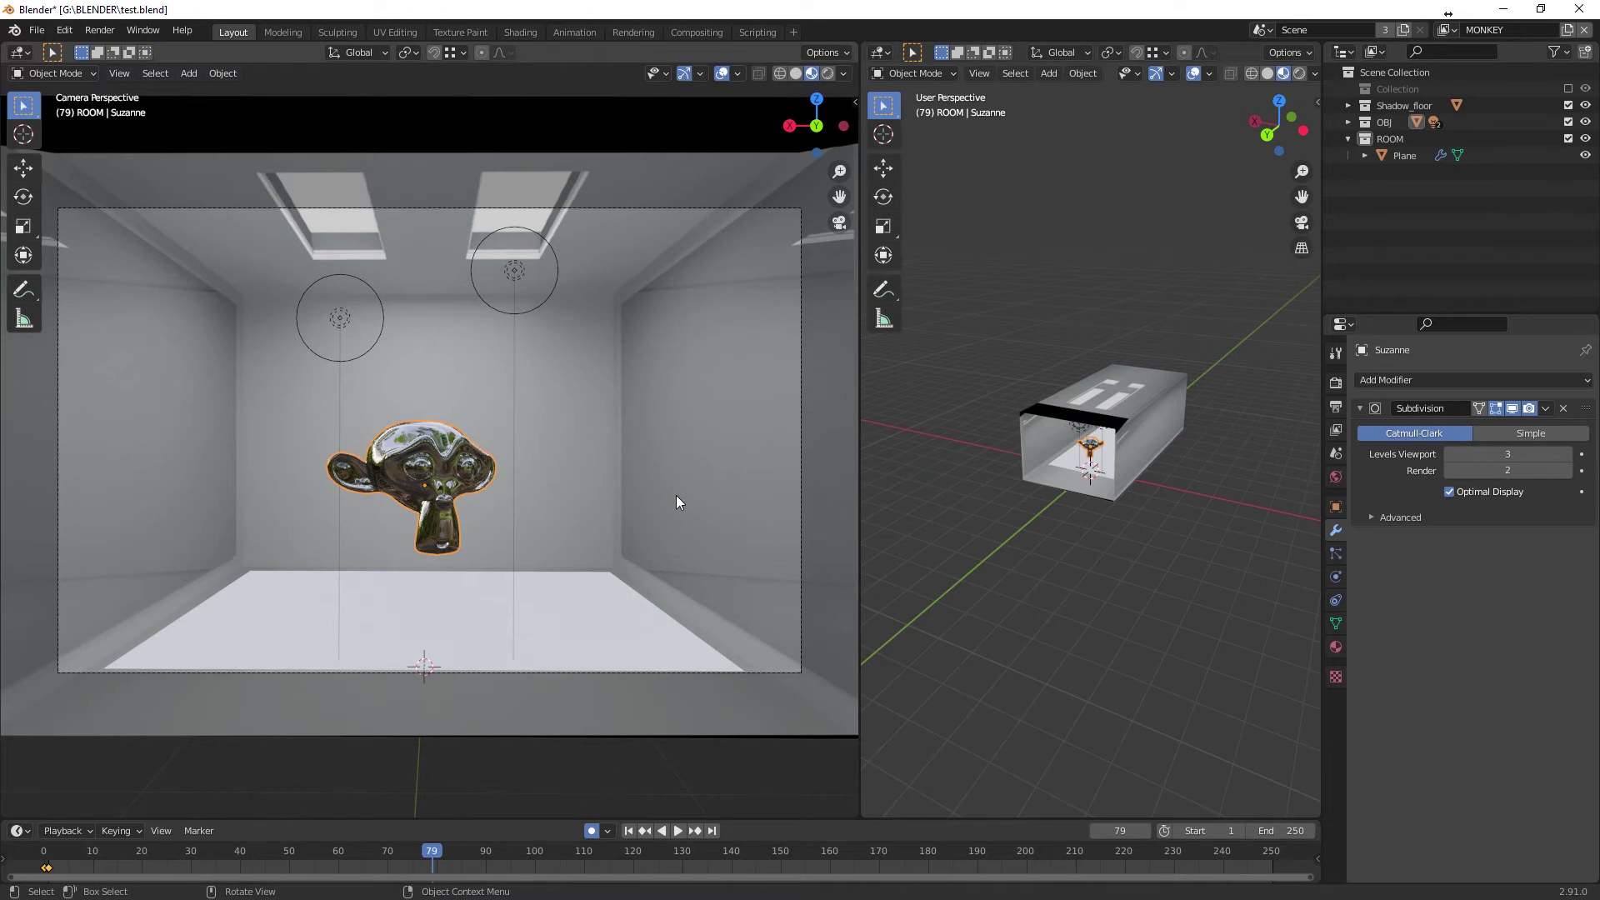
key("F12")
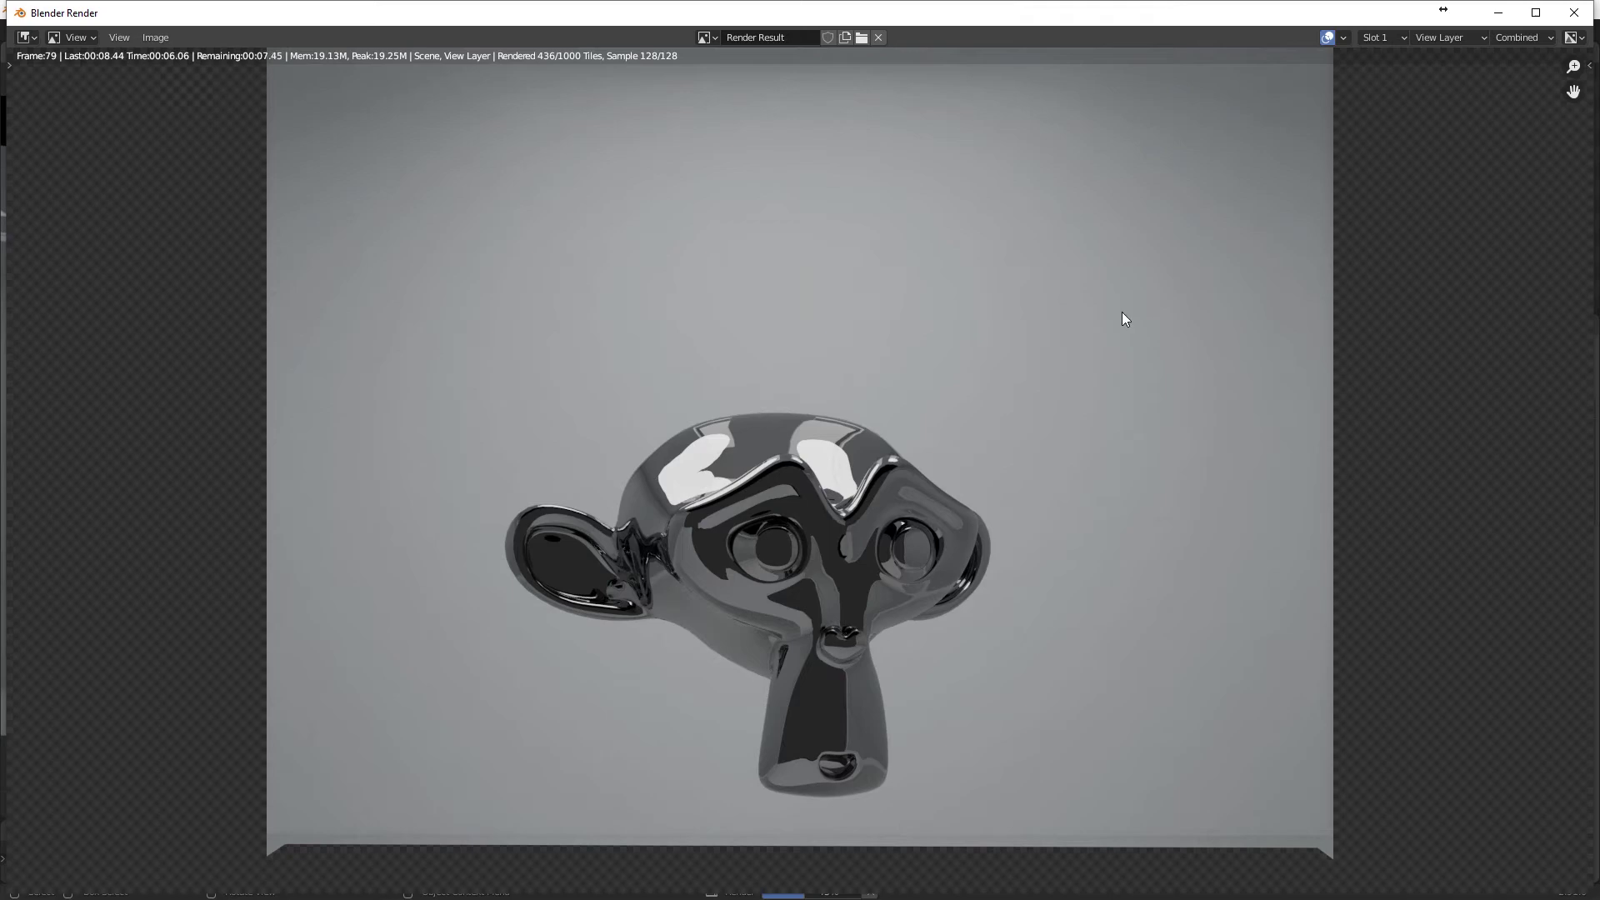
left_click(1573, 12)
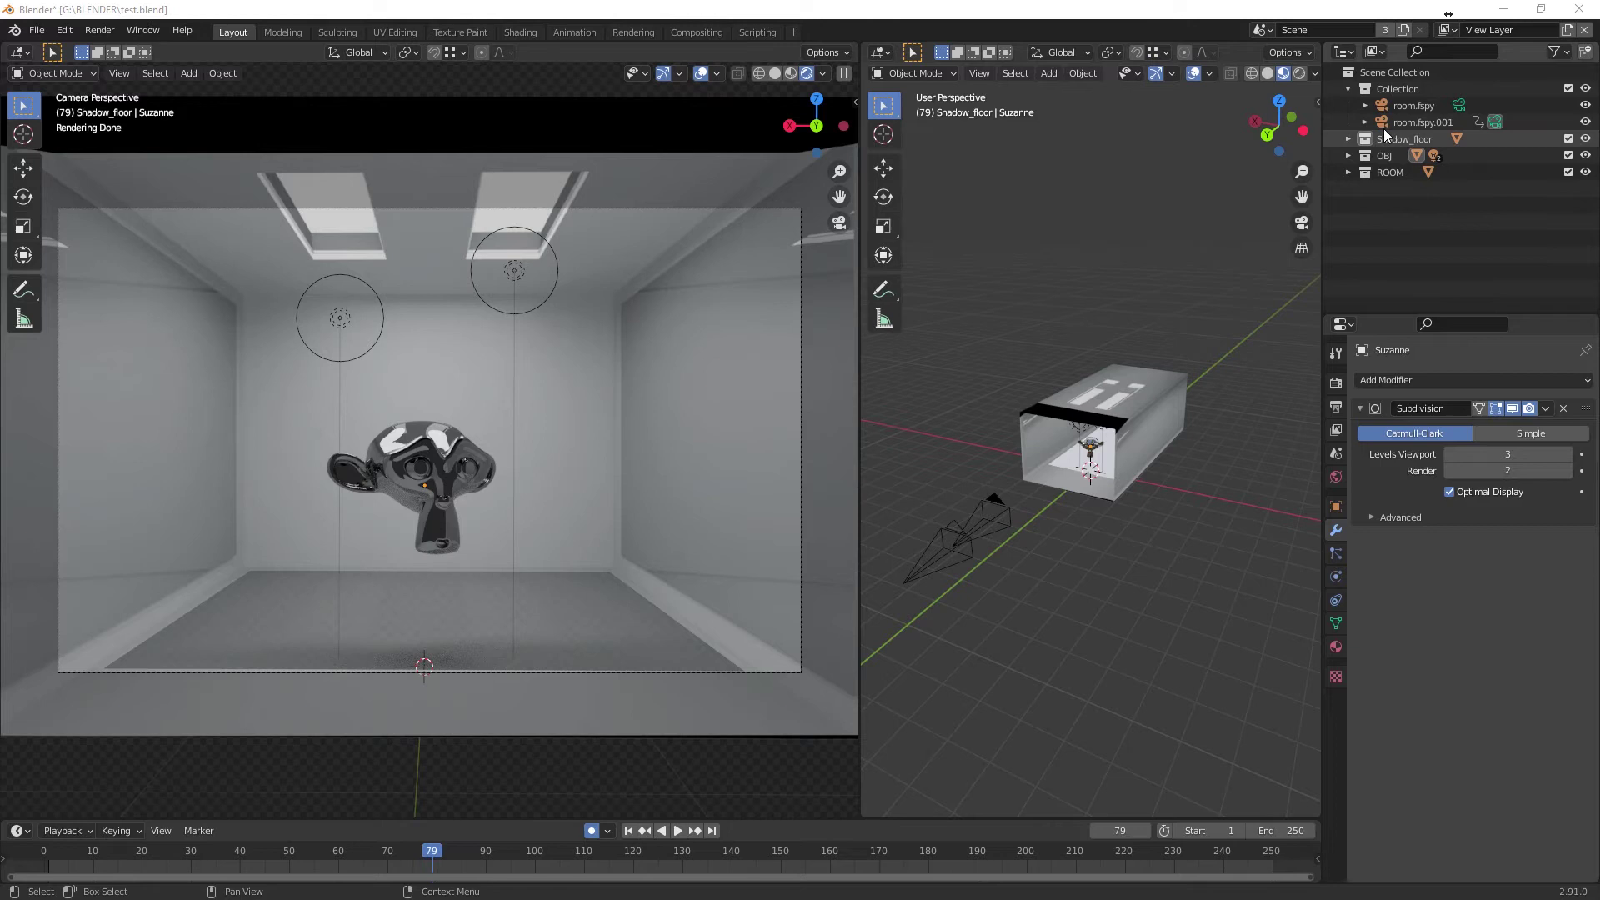
Step: Examine which objects the OBJ, Shadow_floor and ROOM collections contain
left_click(1348, 156)
left_click(1407, 204)
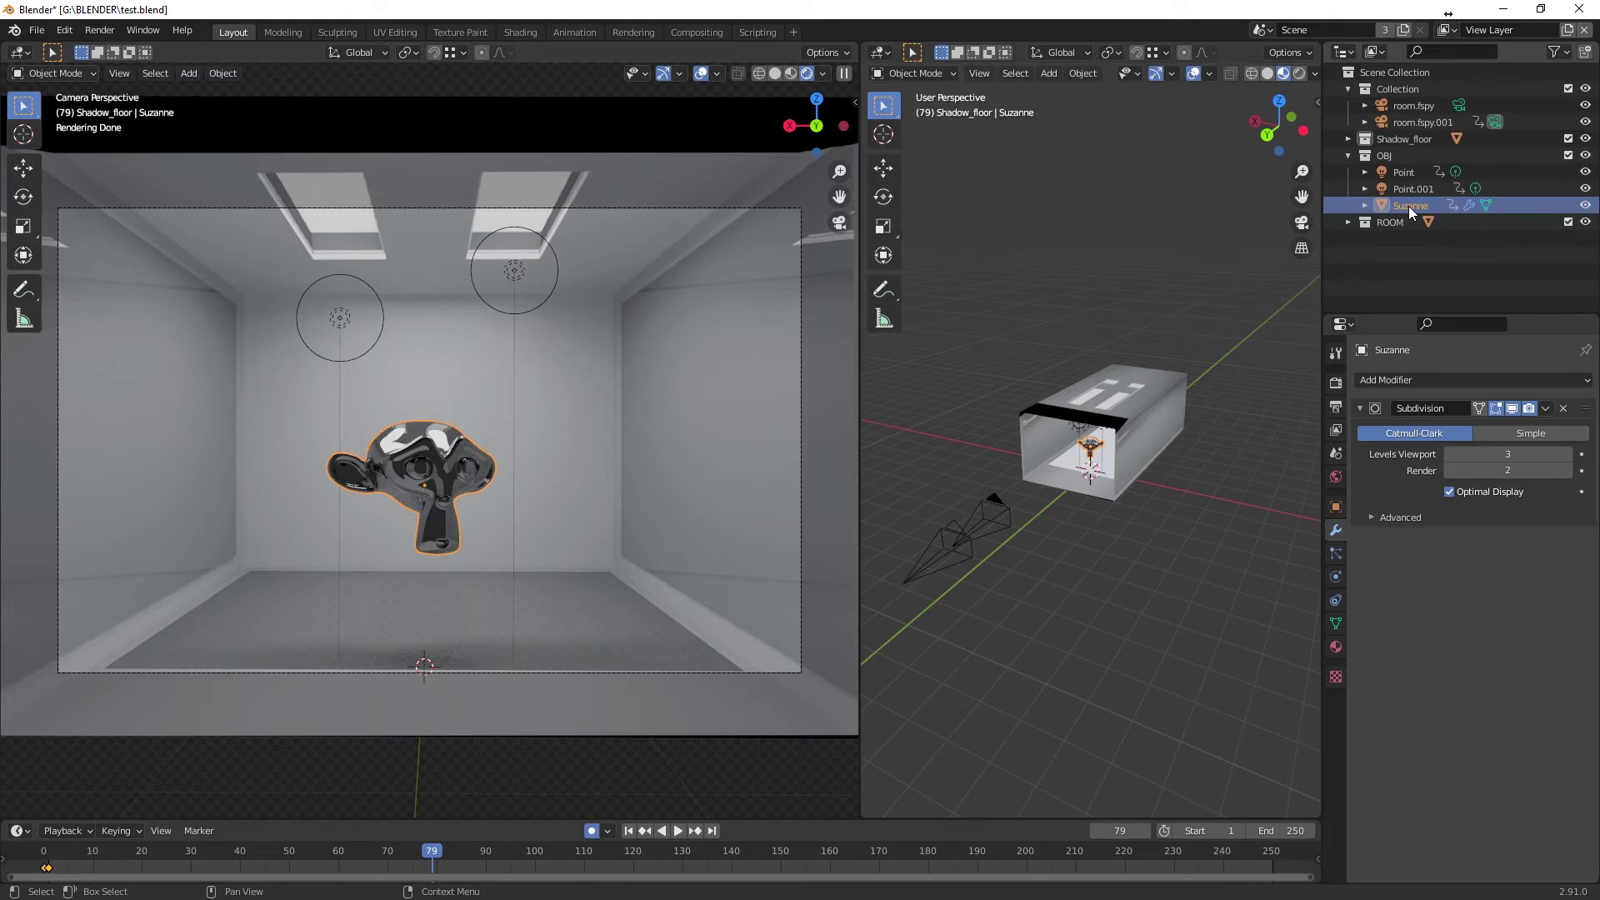
key("m")
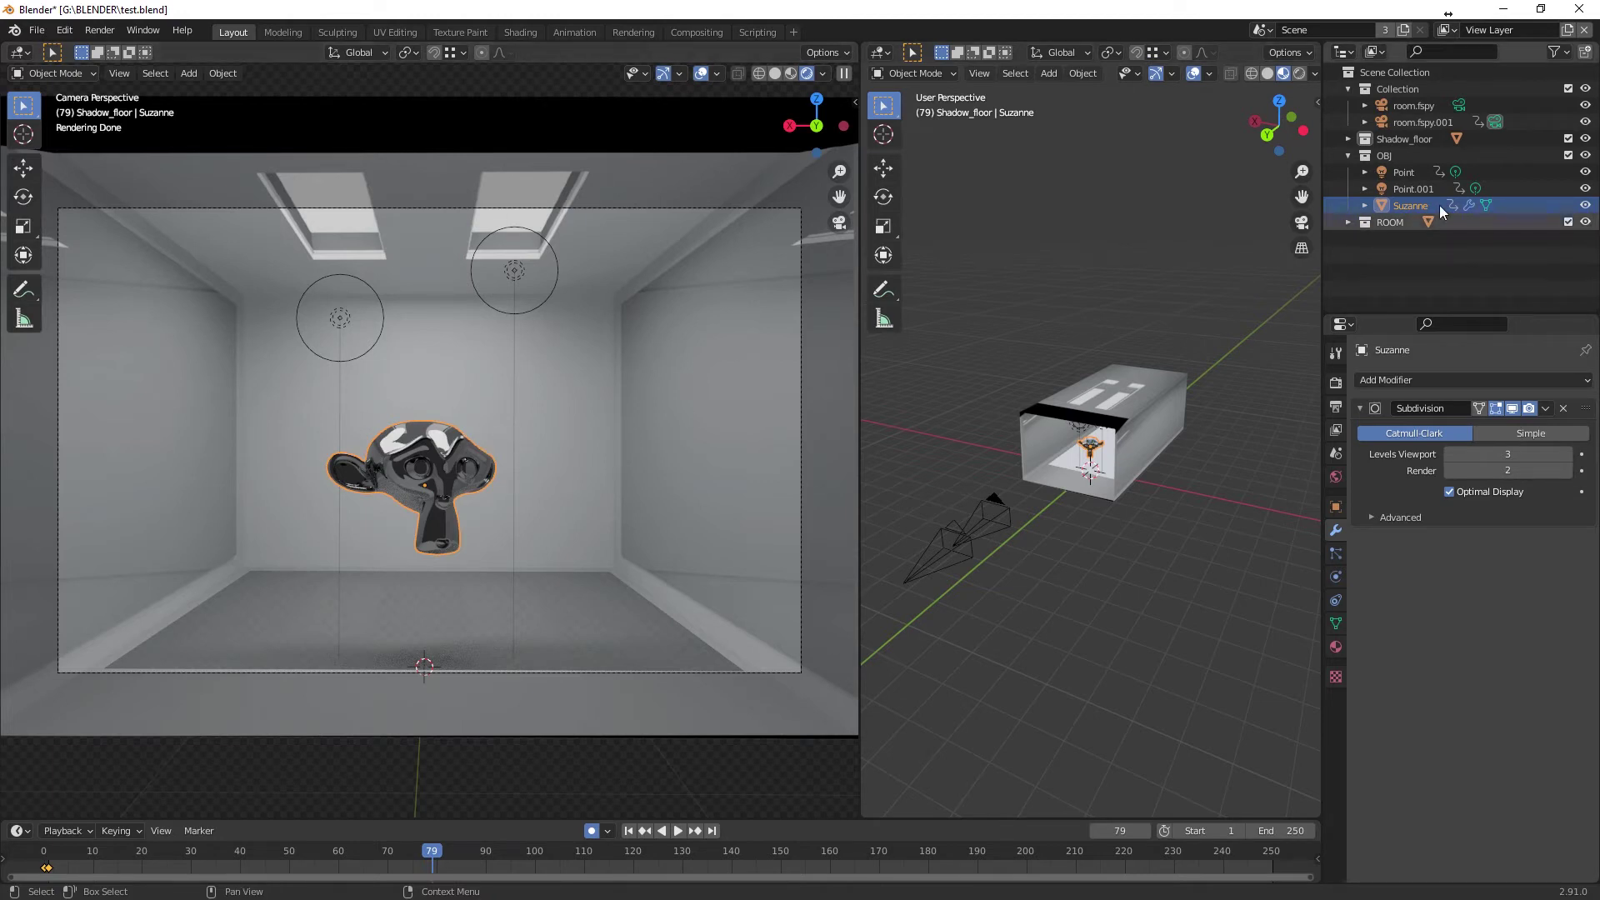
left_click(1349, 156)
left_click(1349, 139)
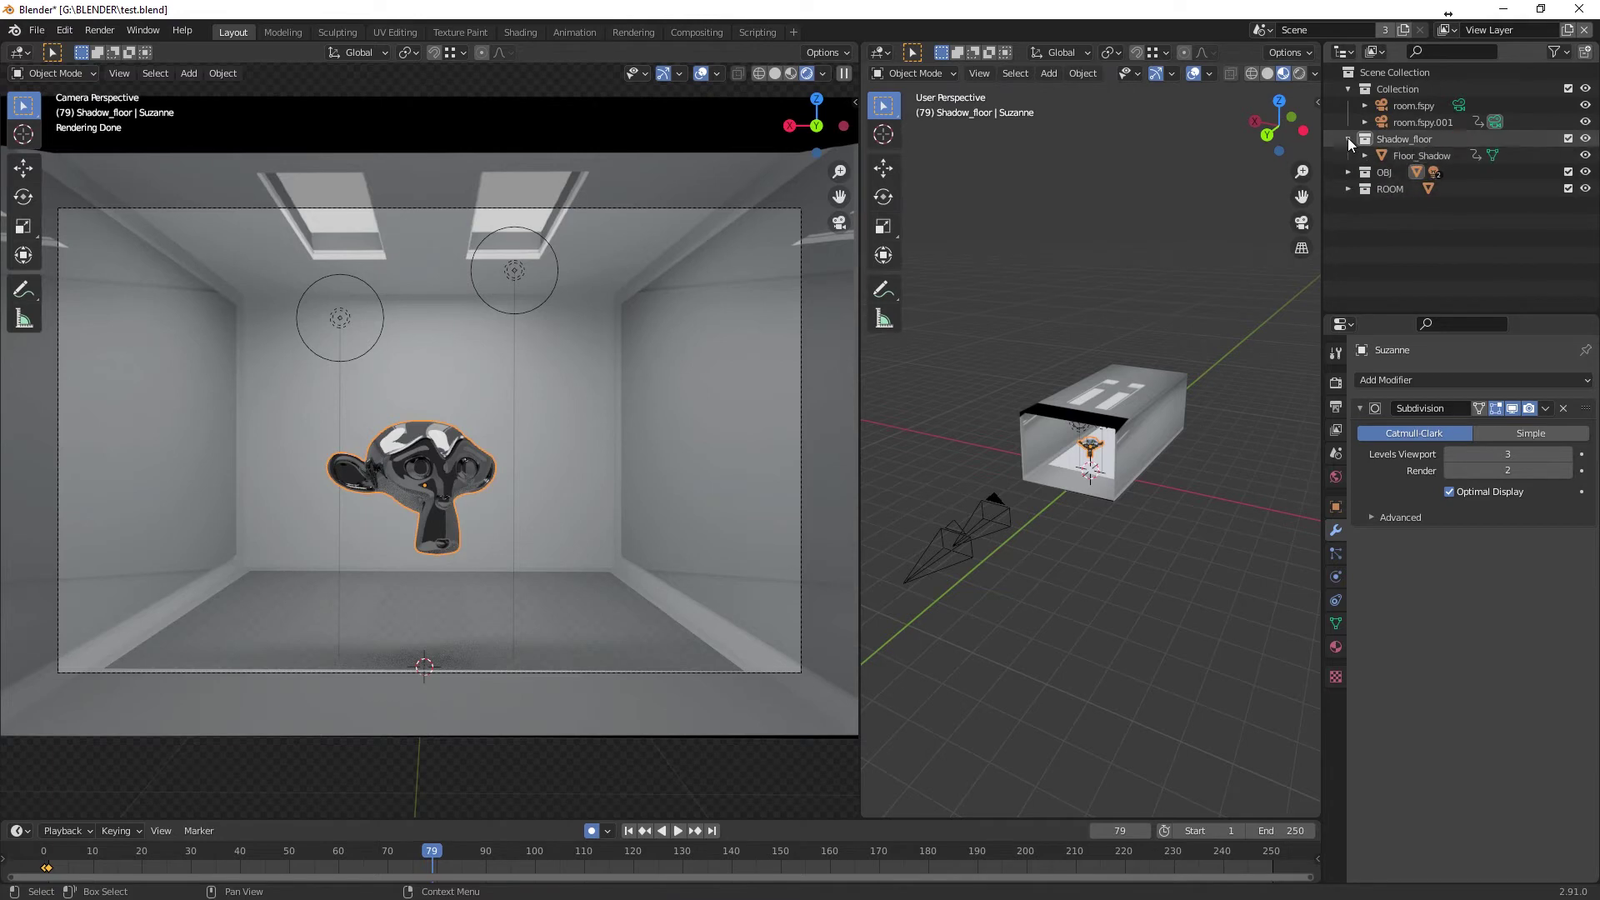
left_click(1419, 156)
key("m")
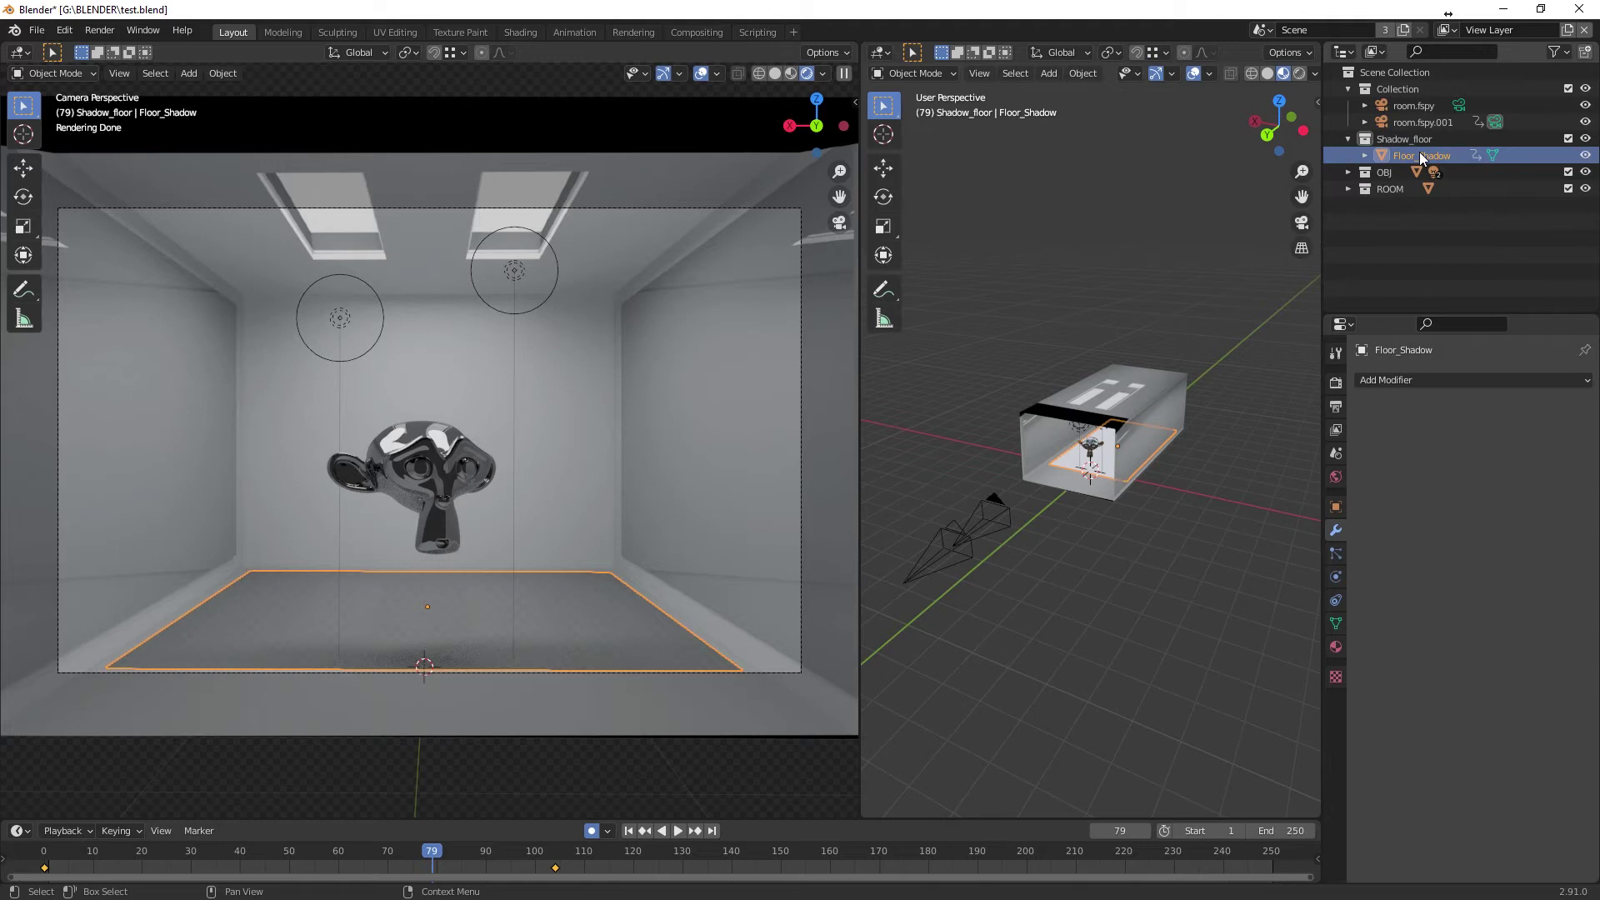
left_click(1349, 139)
left_click(1382, 172)
left_click(1347, 171)
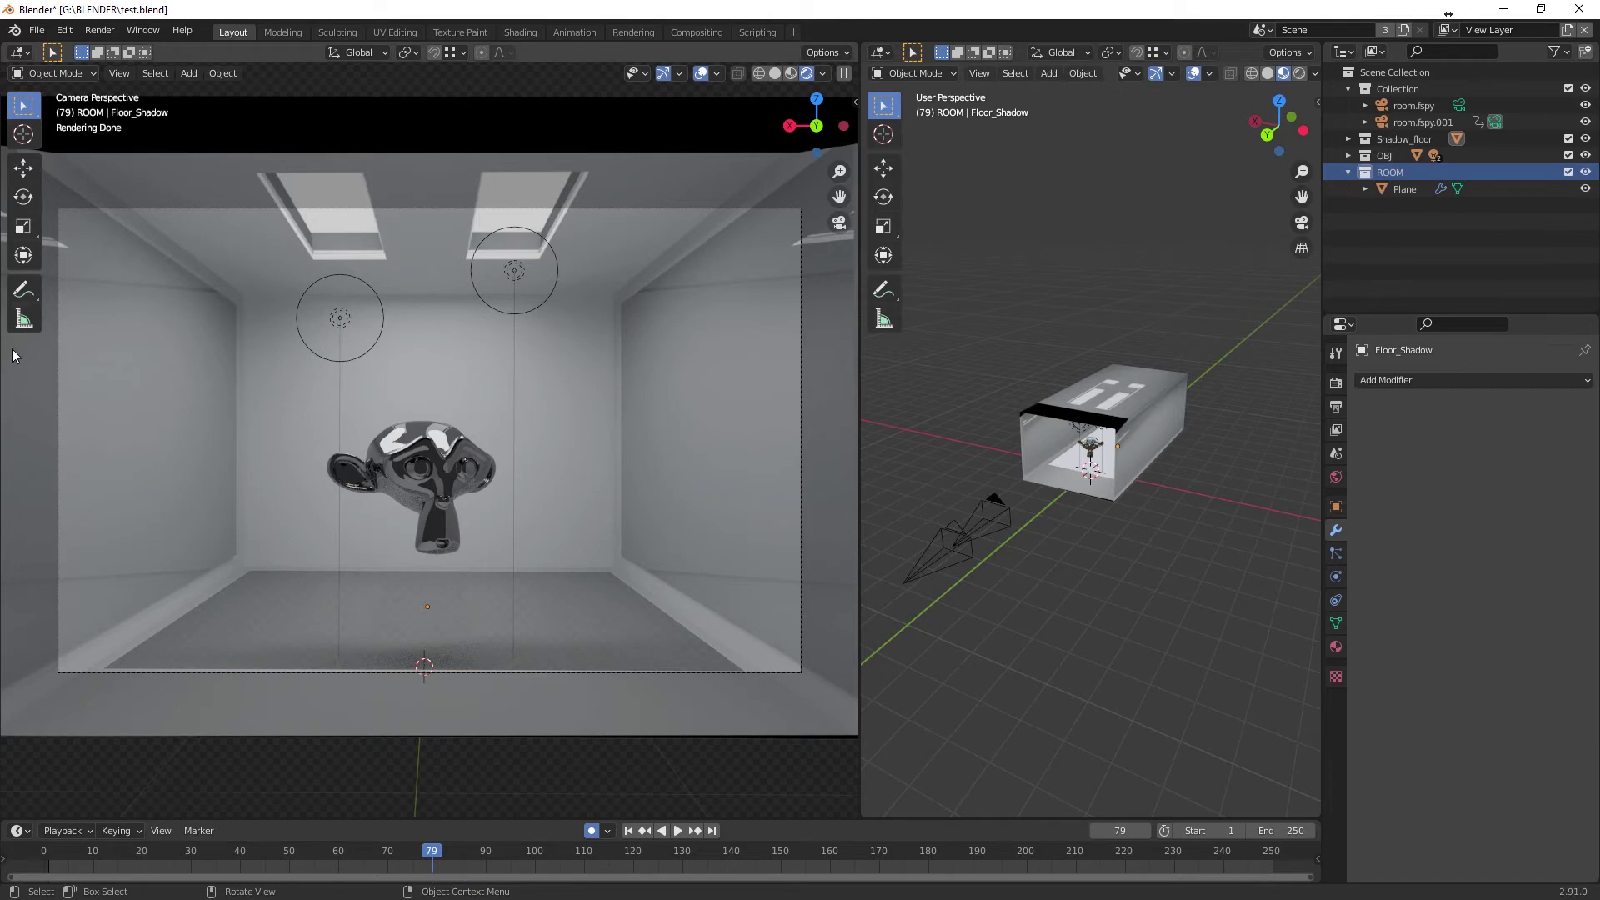
left_click(1166, 414)
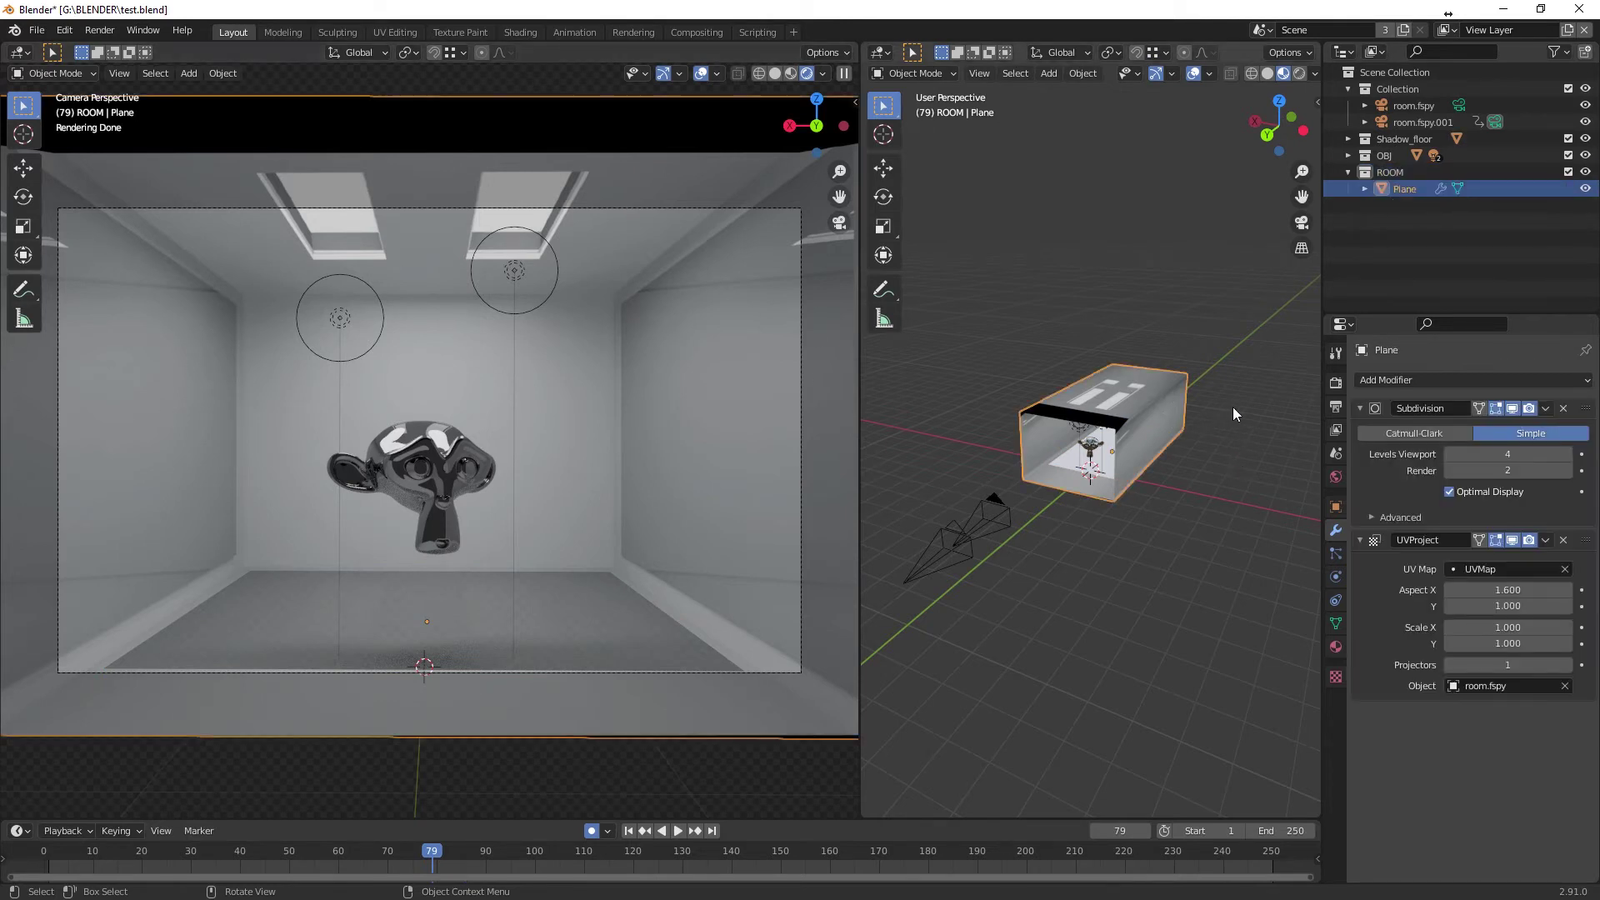
left_click(1349, 172)
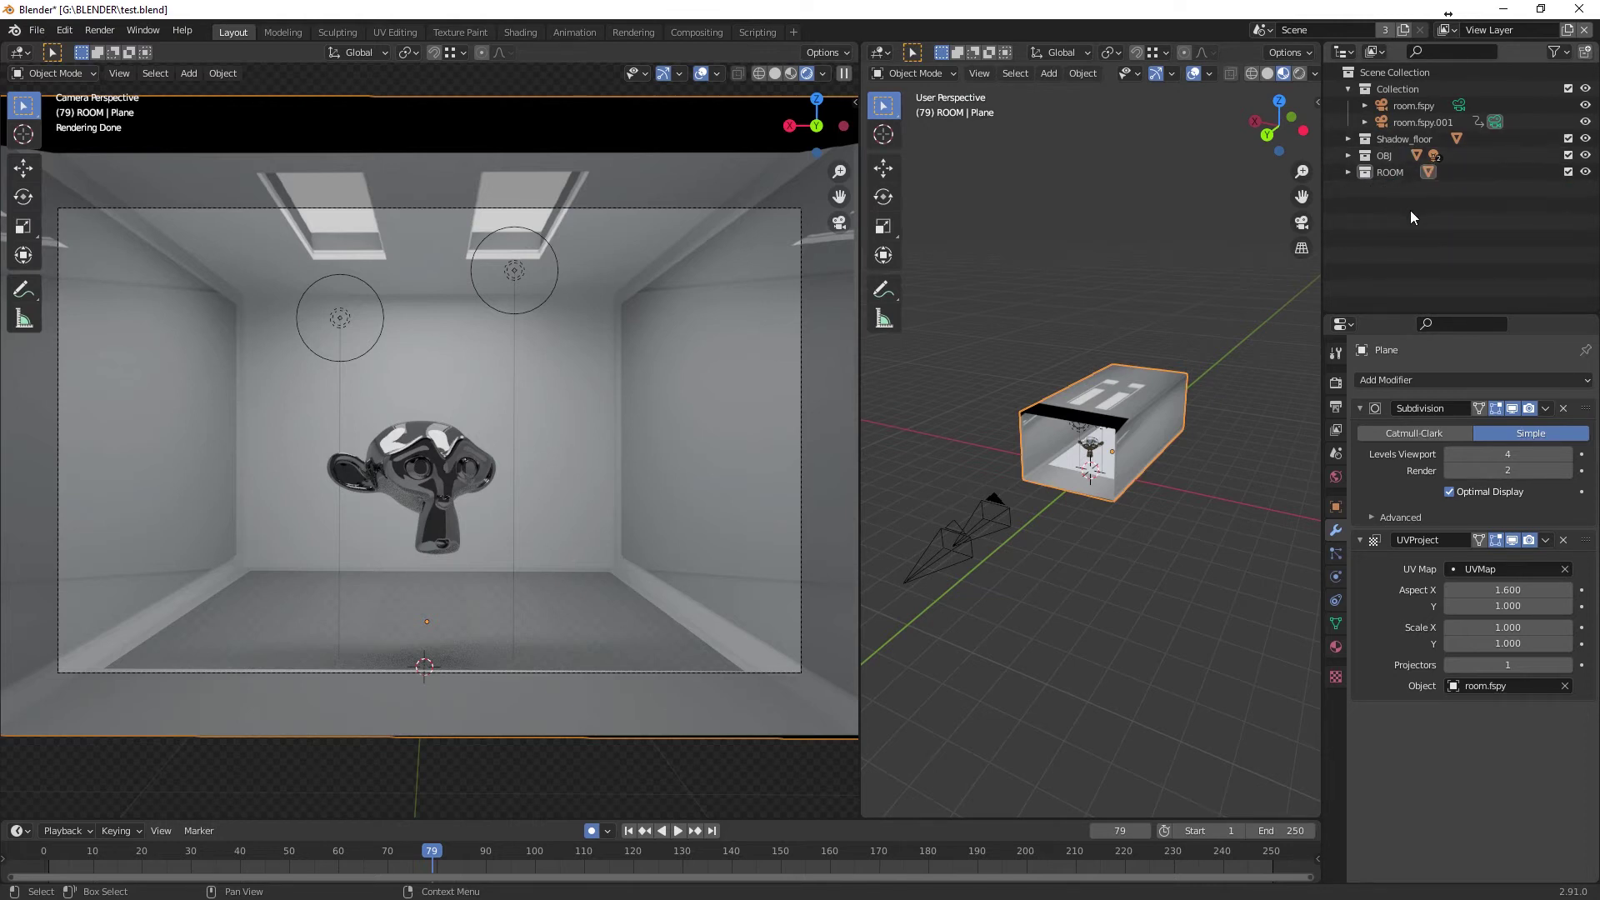
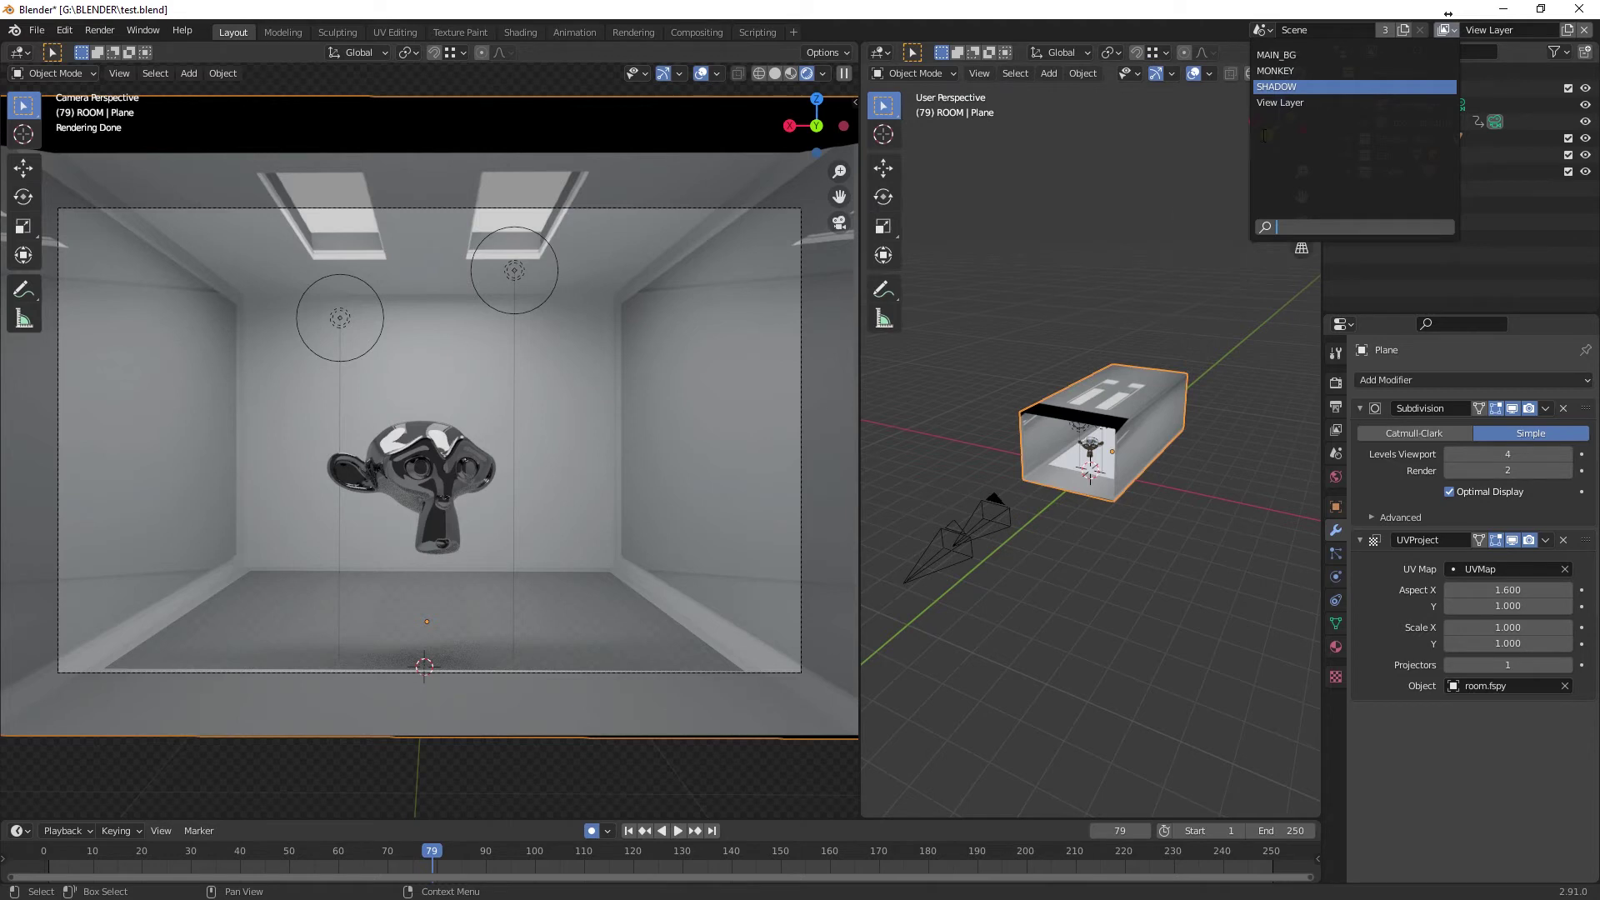
Step: Compare the SHADOW and MONKEY view layers, ending on the SHADOW layer
left_click(1294, 86)
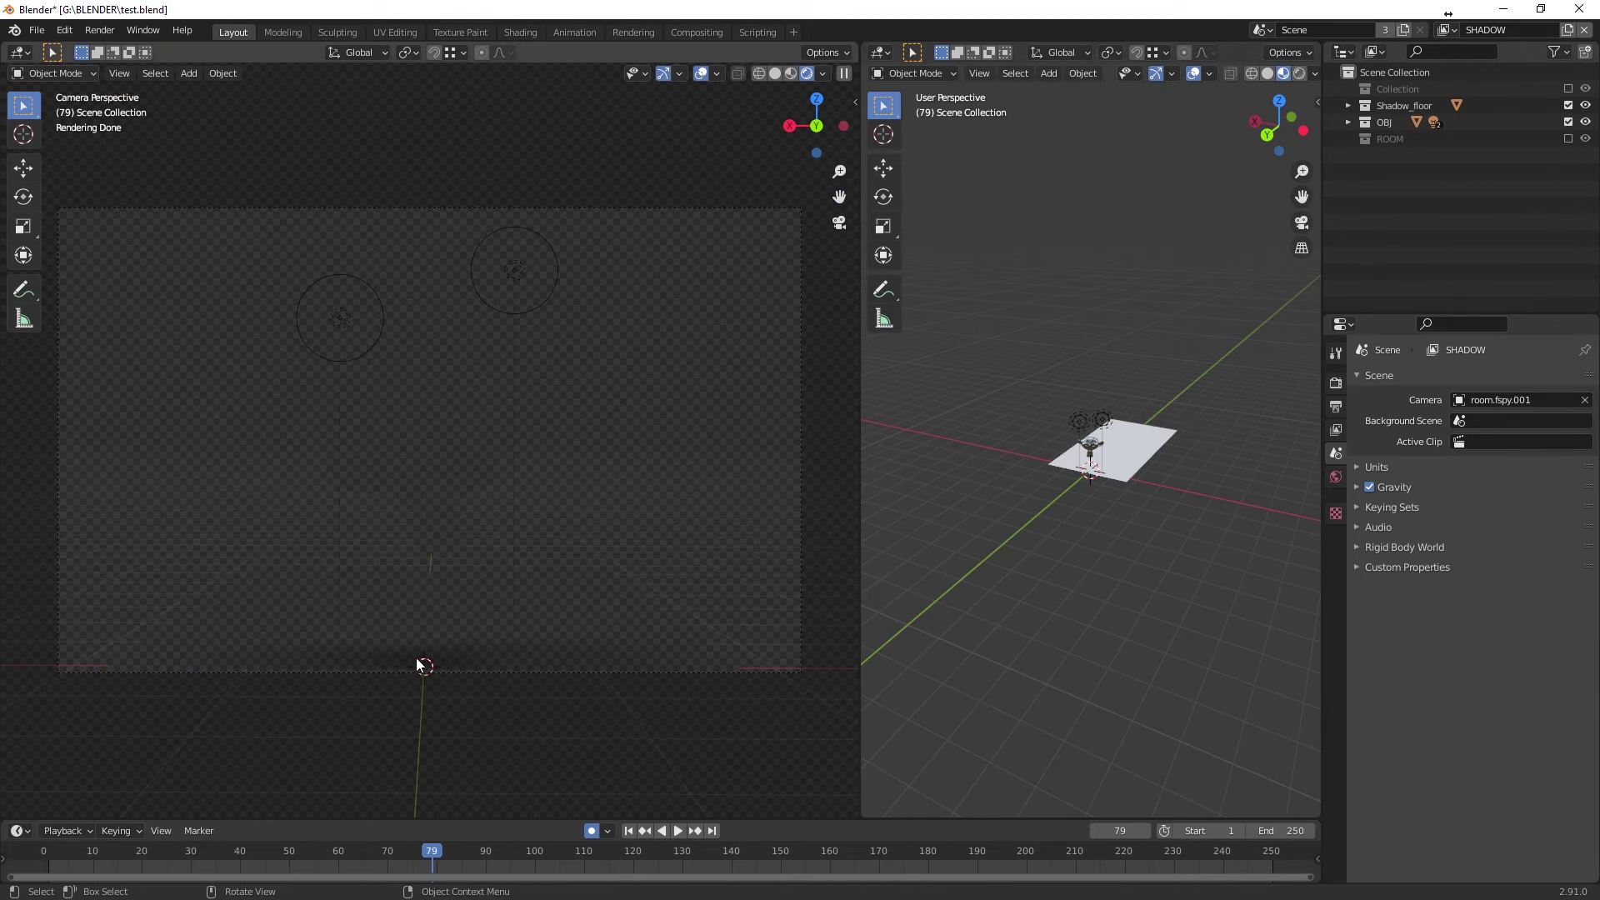
left_click(1449, 31)
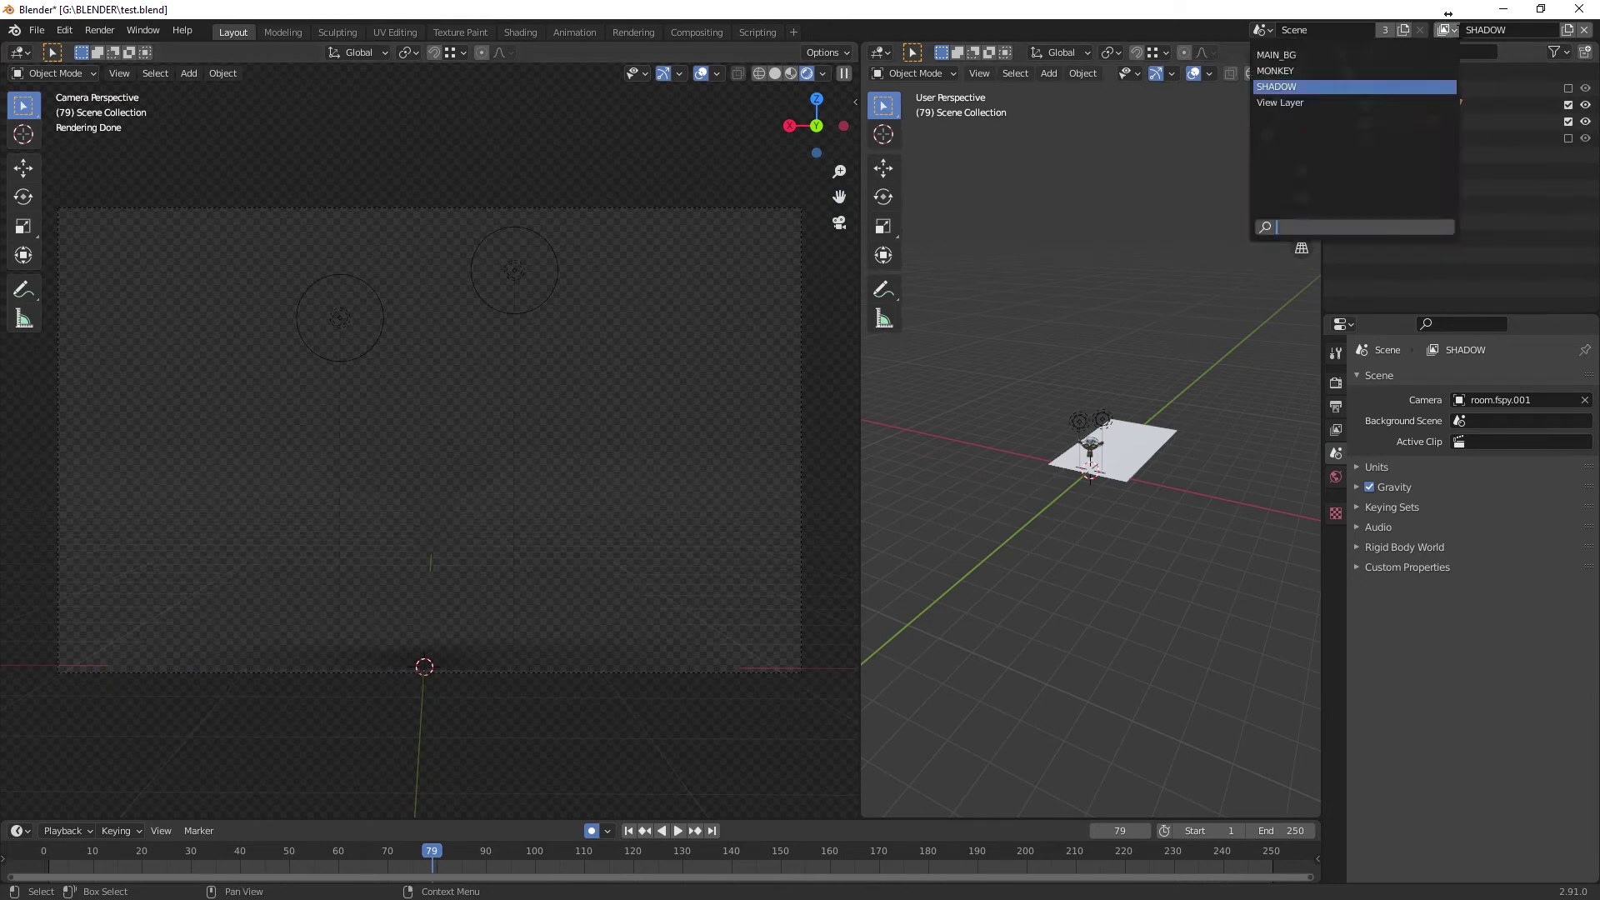
left_click(1325, 71)
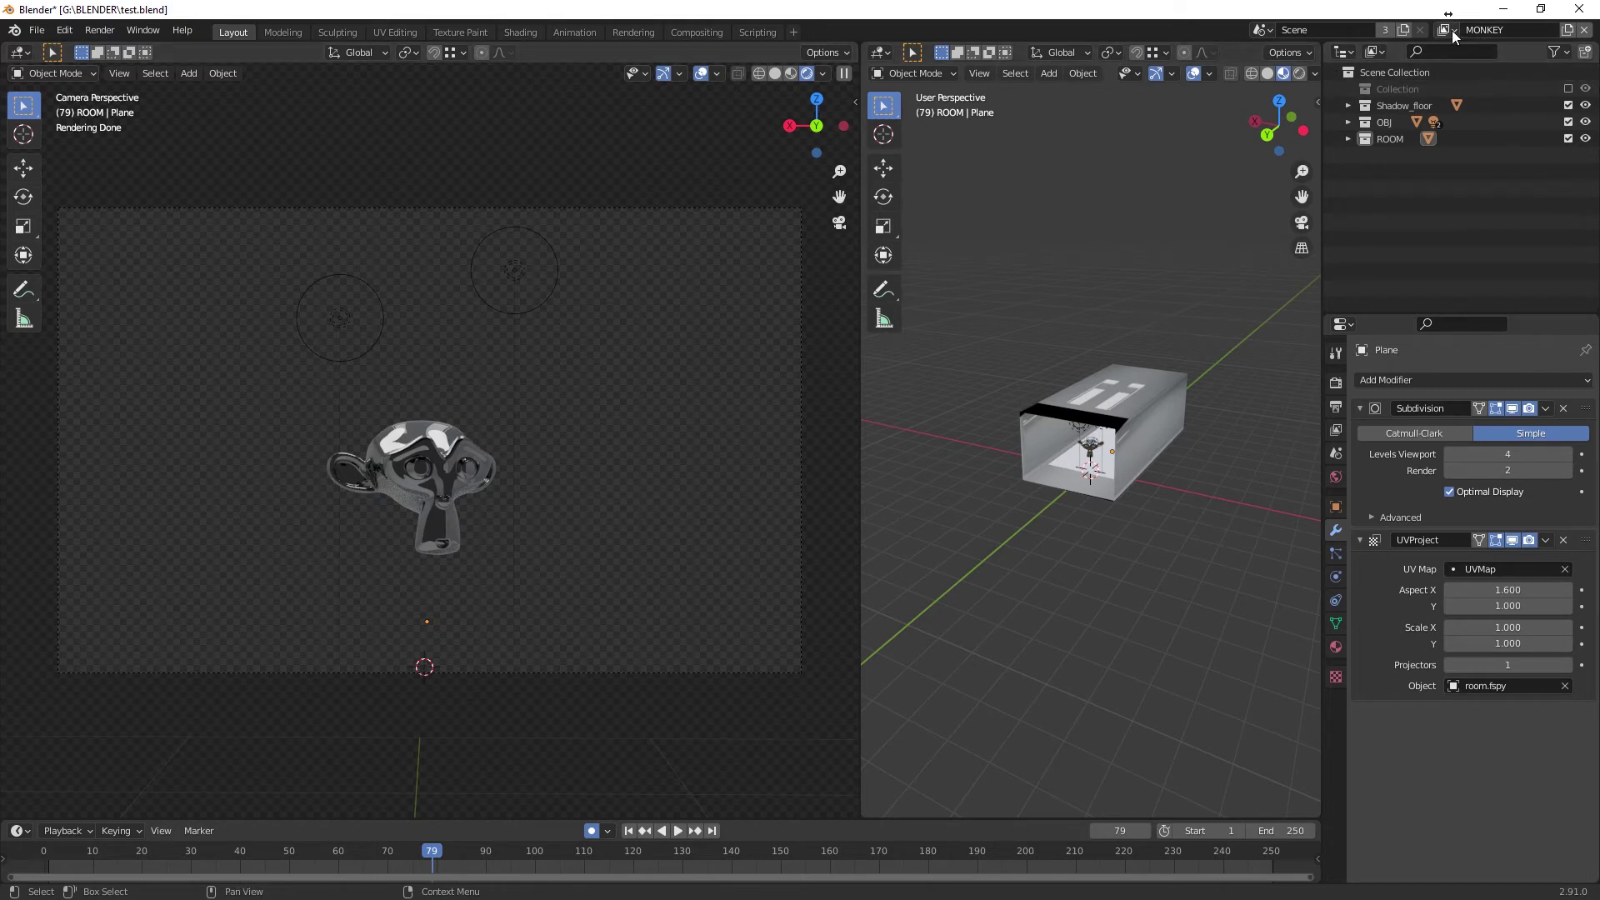
left_click(1453, 34)
left_click(1337, 88)
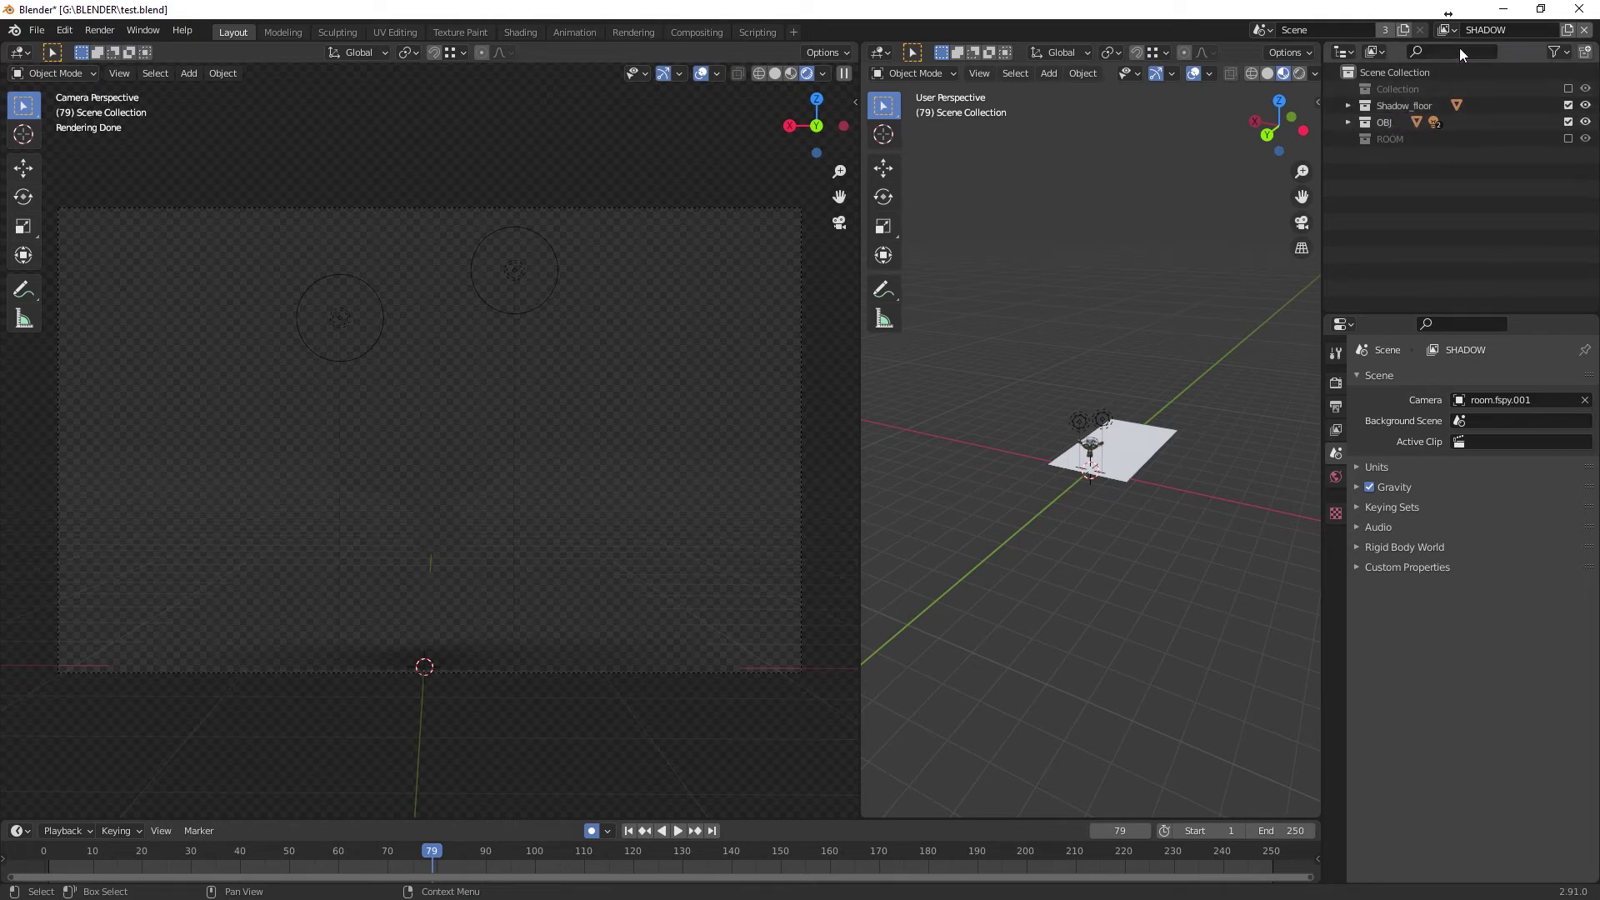
Step: Clear Indirect Only on the OBJ collection in the SHADOW view layer for comparison, and set Indirect Only on it again
left_click(1383, 123)
right_click(1383, 124)
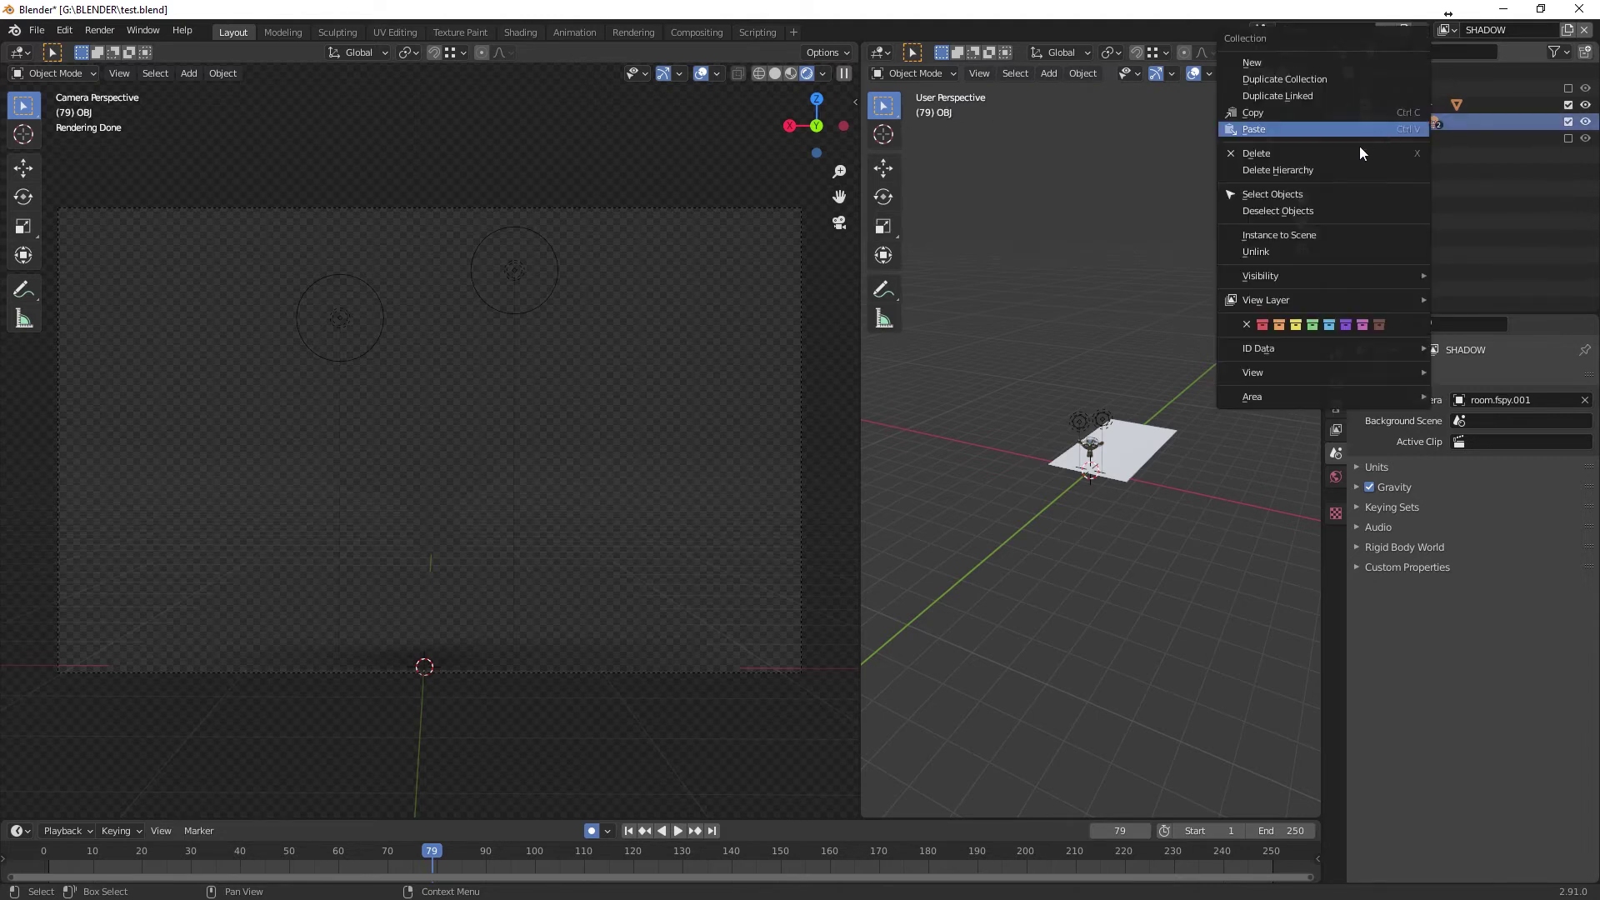
mouse_move(1327, 300)
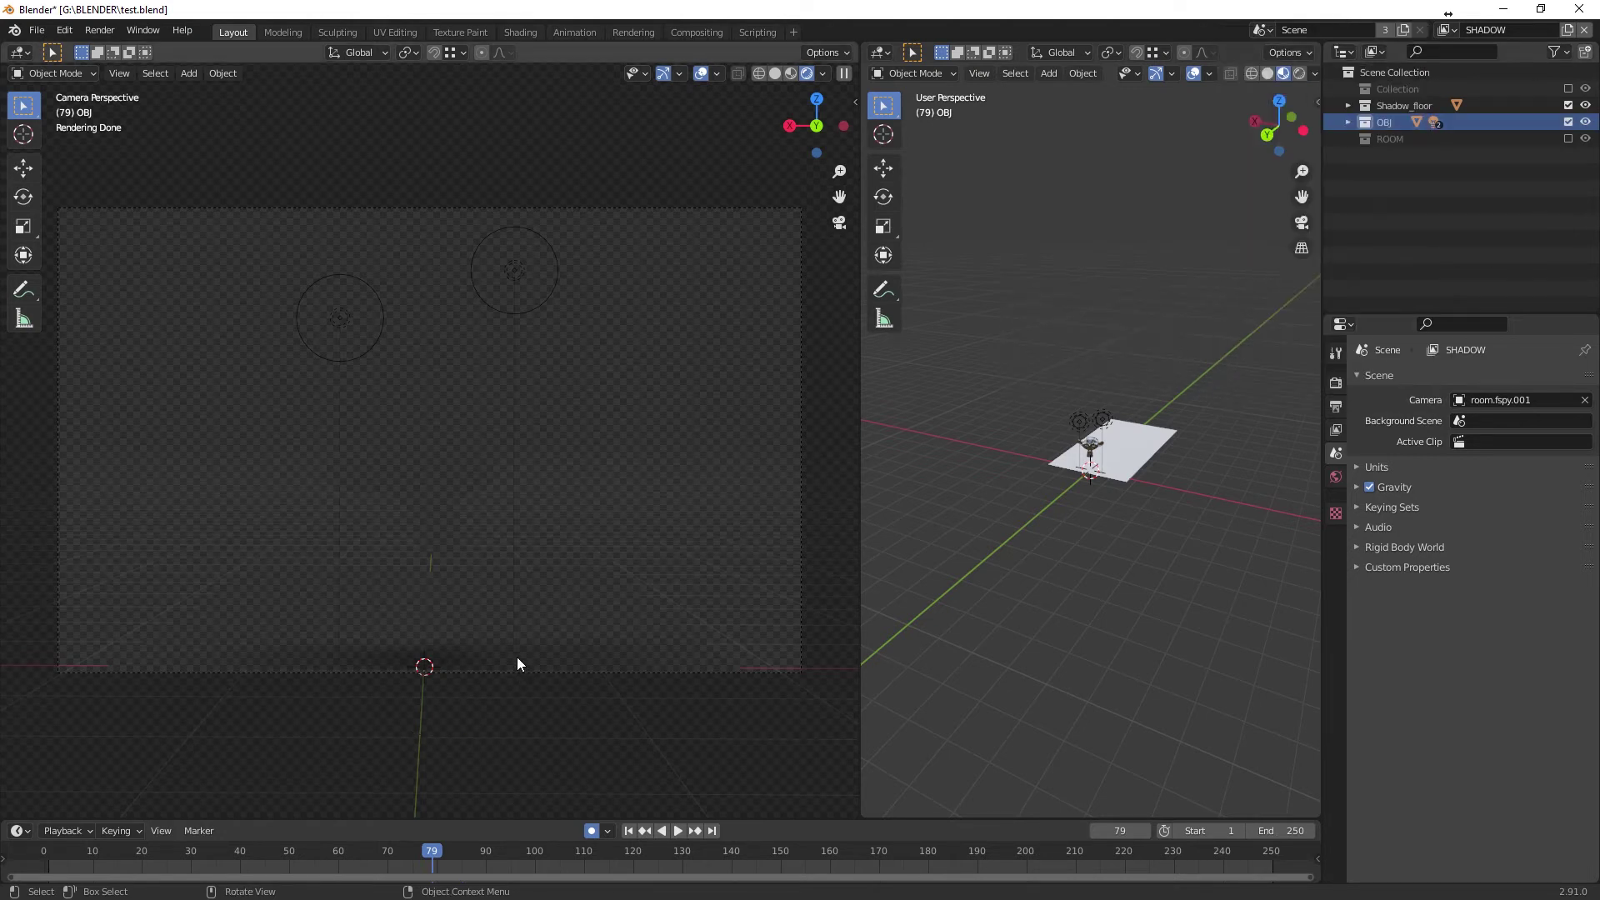
right_click(1373, 123)
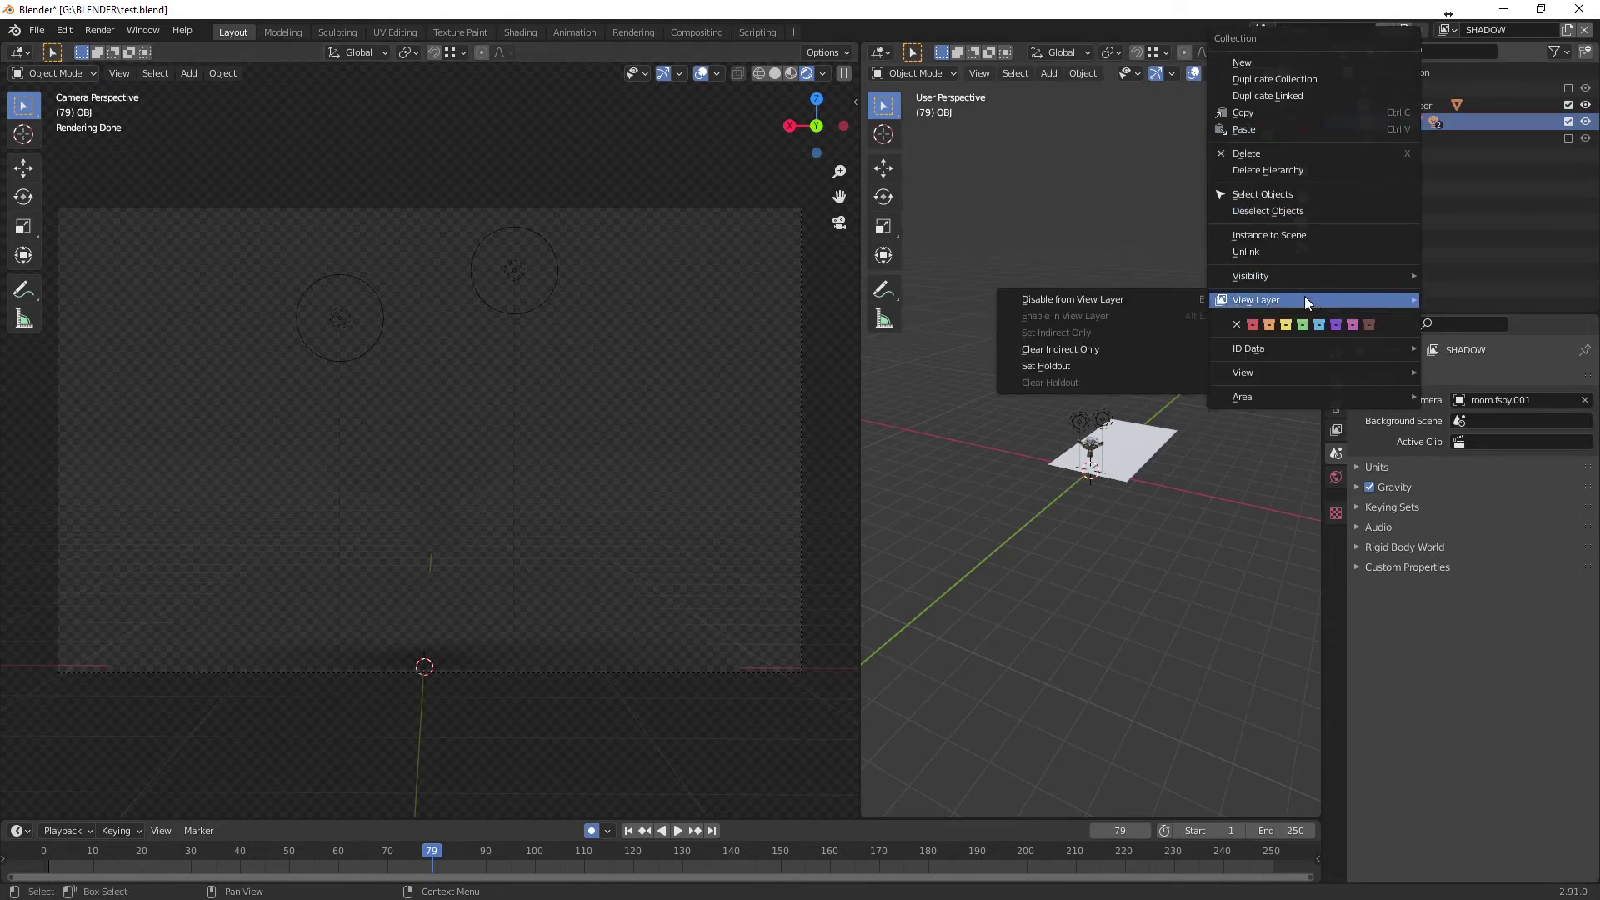
left_click(1099, 350)
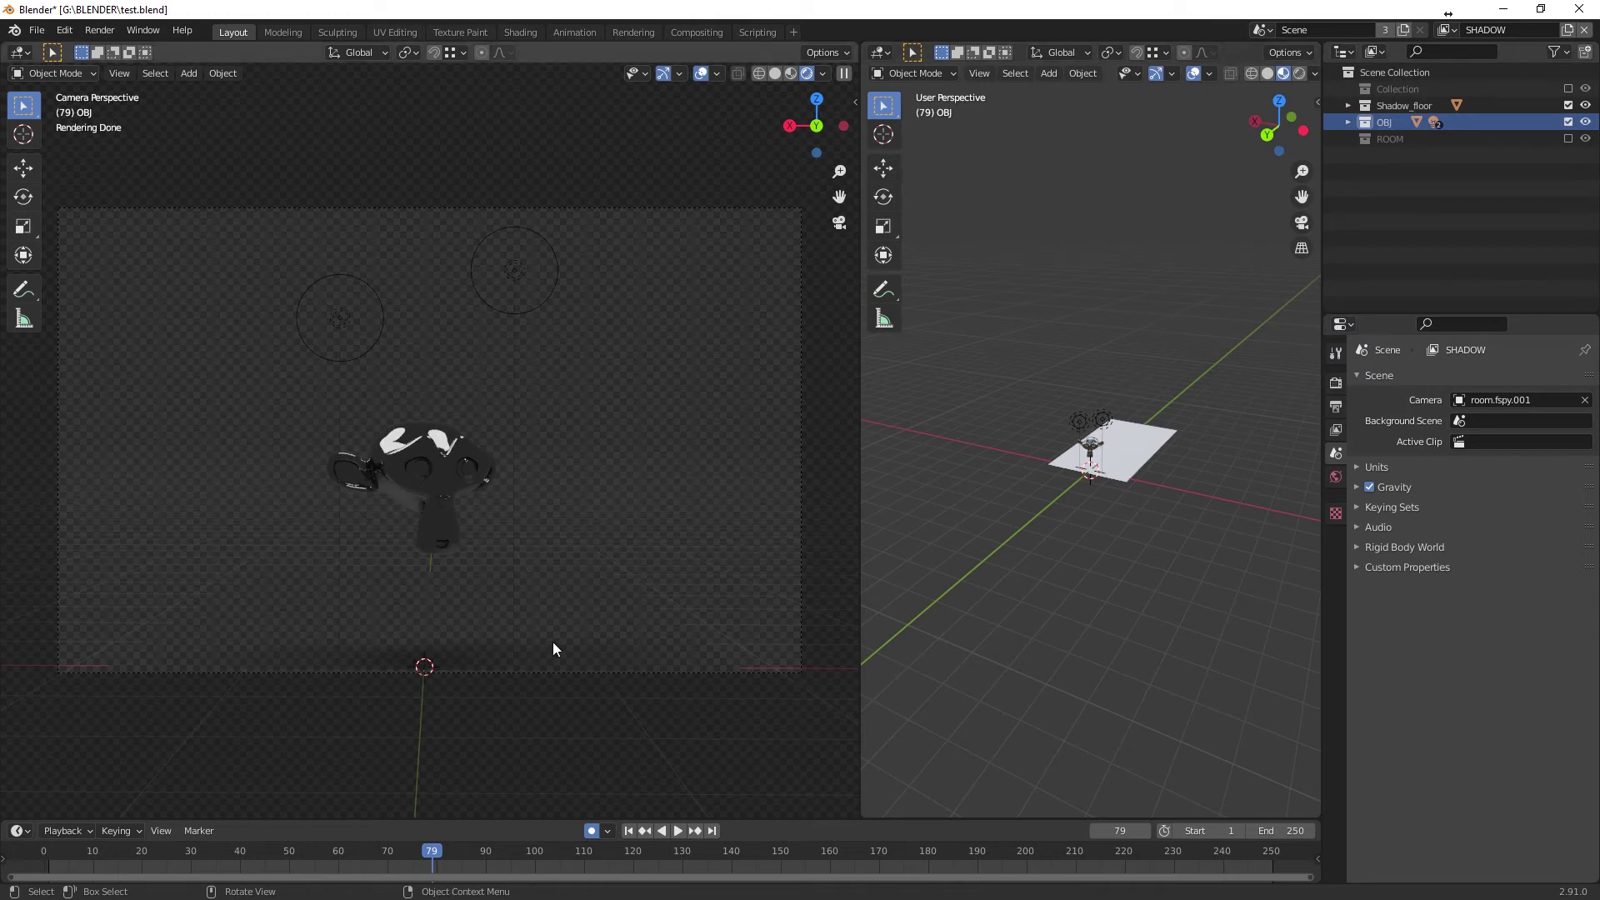
right_click(1368, 123)
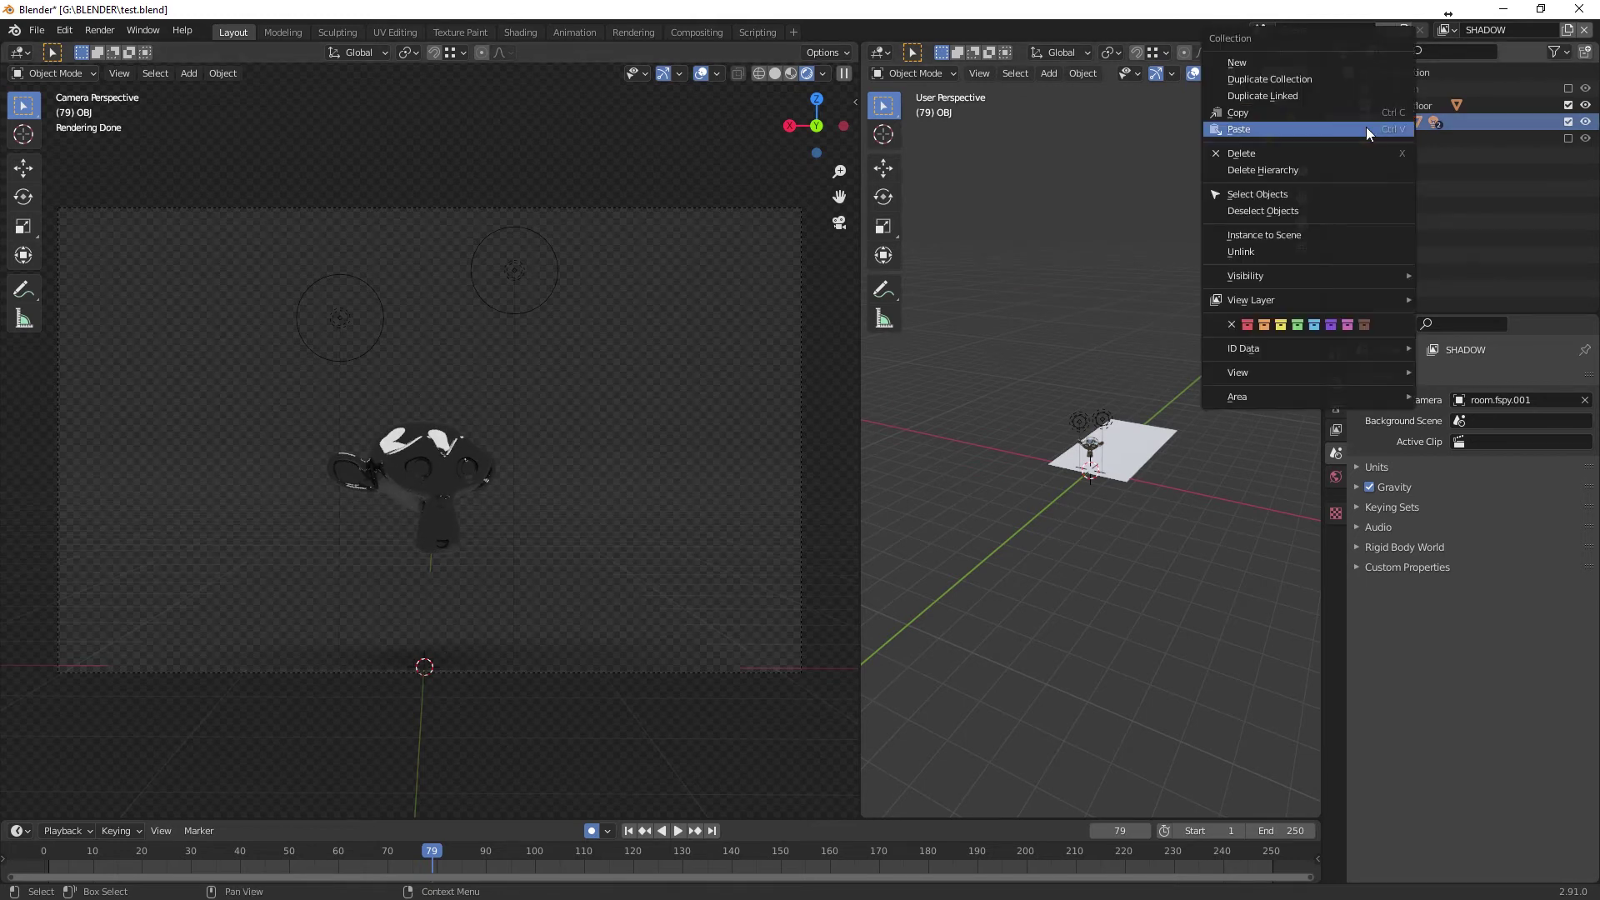
mouse_move(1288, 302)
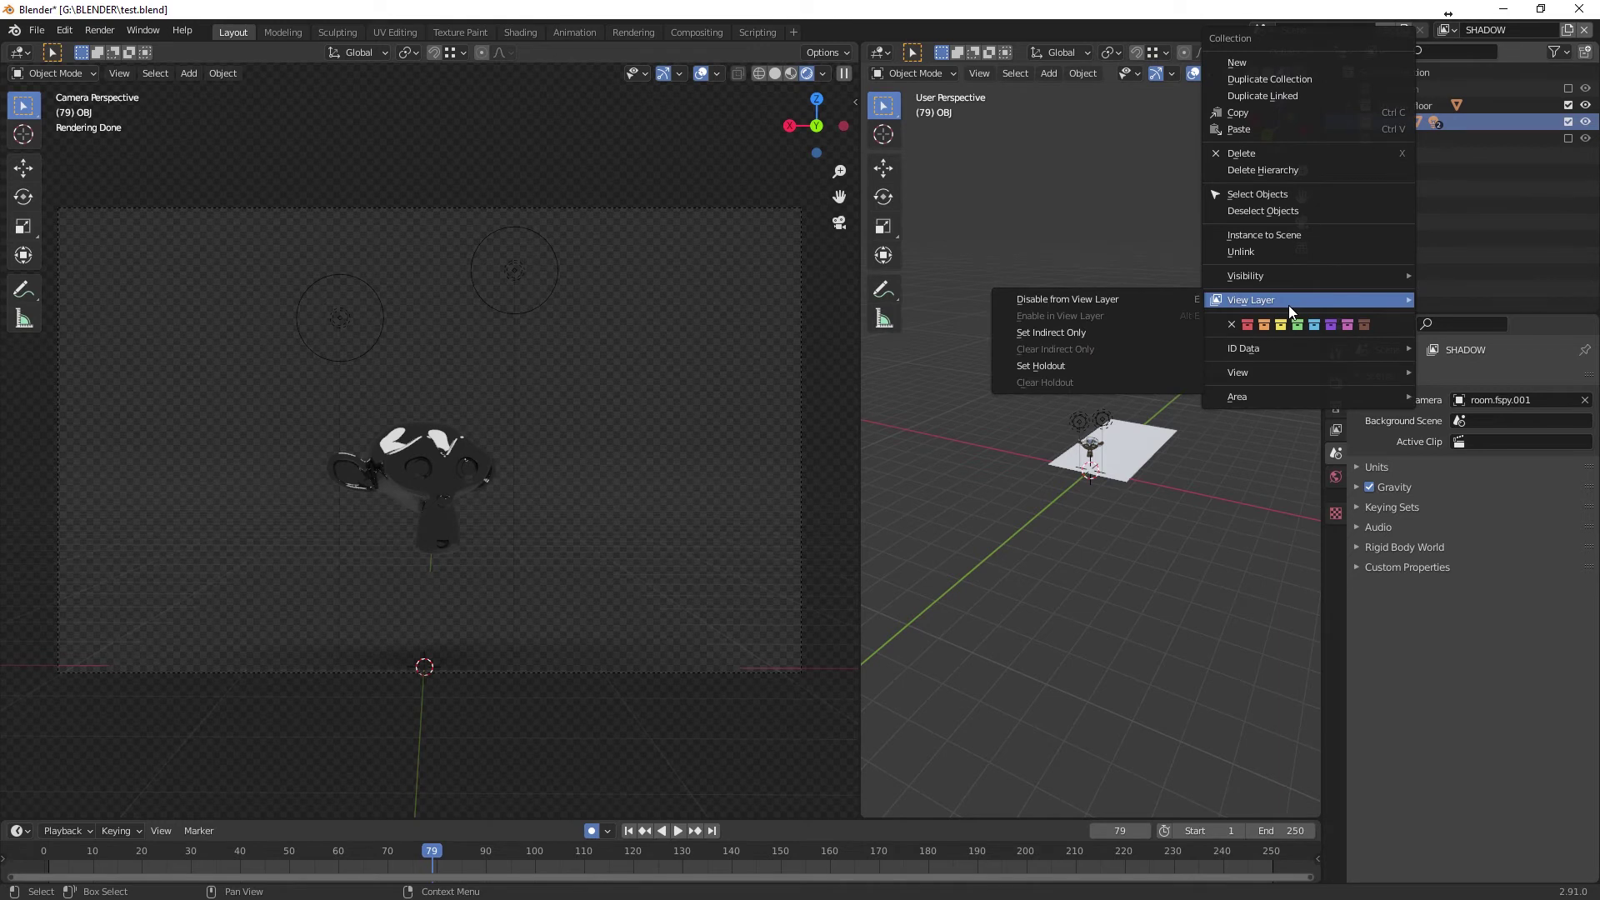
left_click(1094, 332)
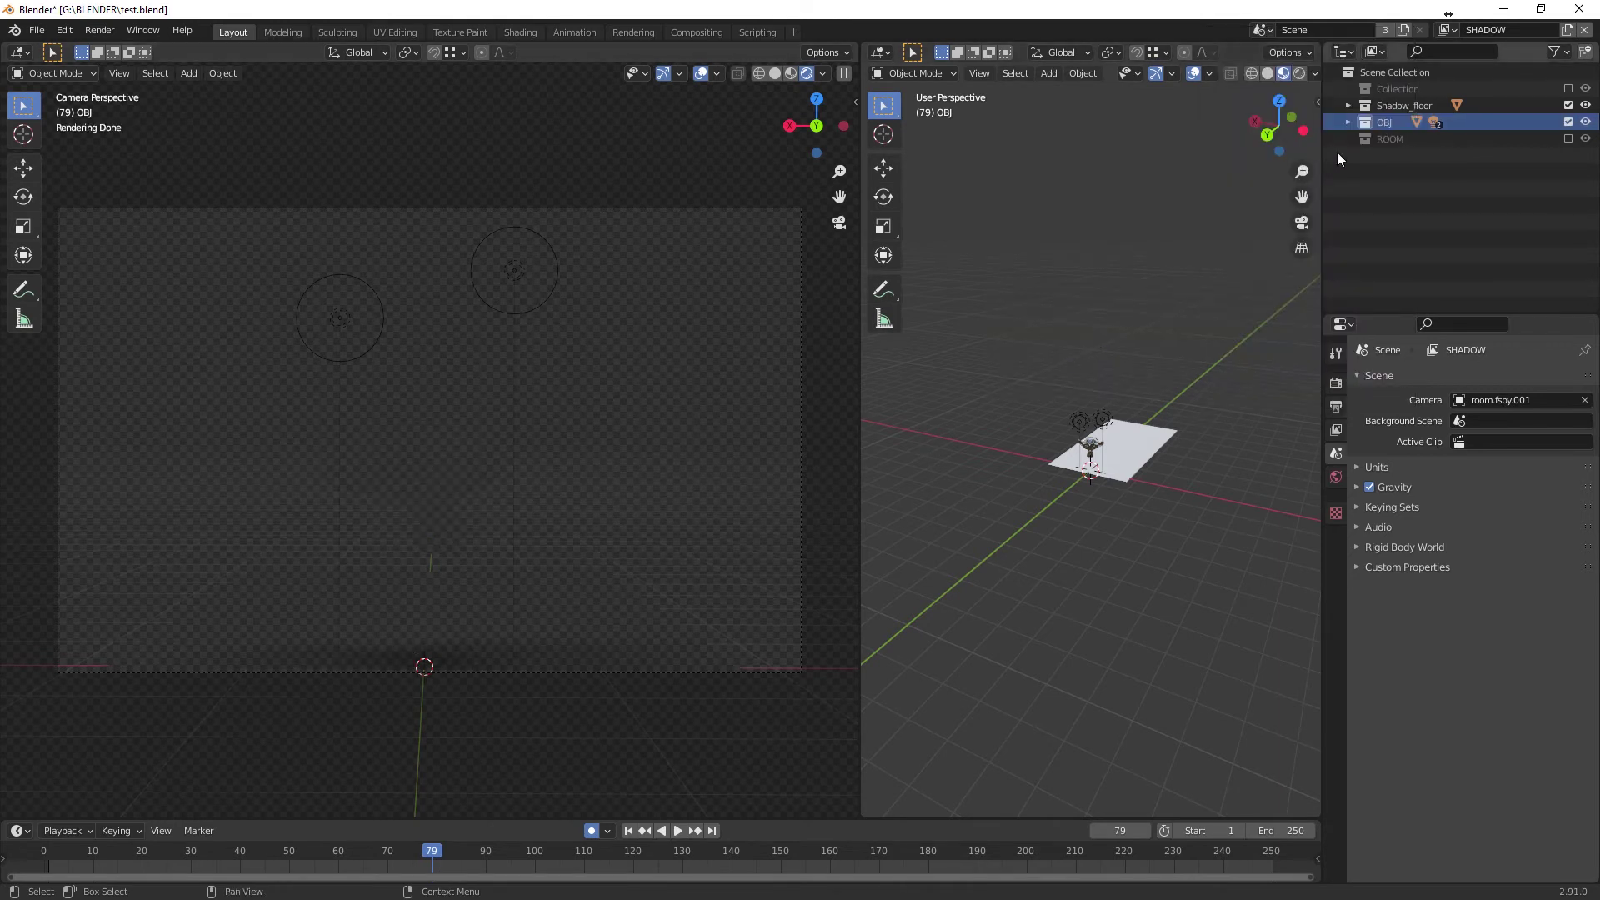
Step: Switch to the MONKEY view layer and examine its Shadow_floor, OBJ and ROOM collections
left_click(1453, 31)
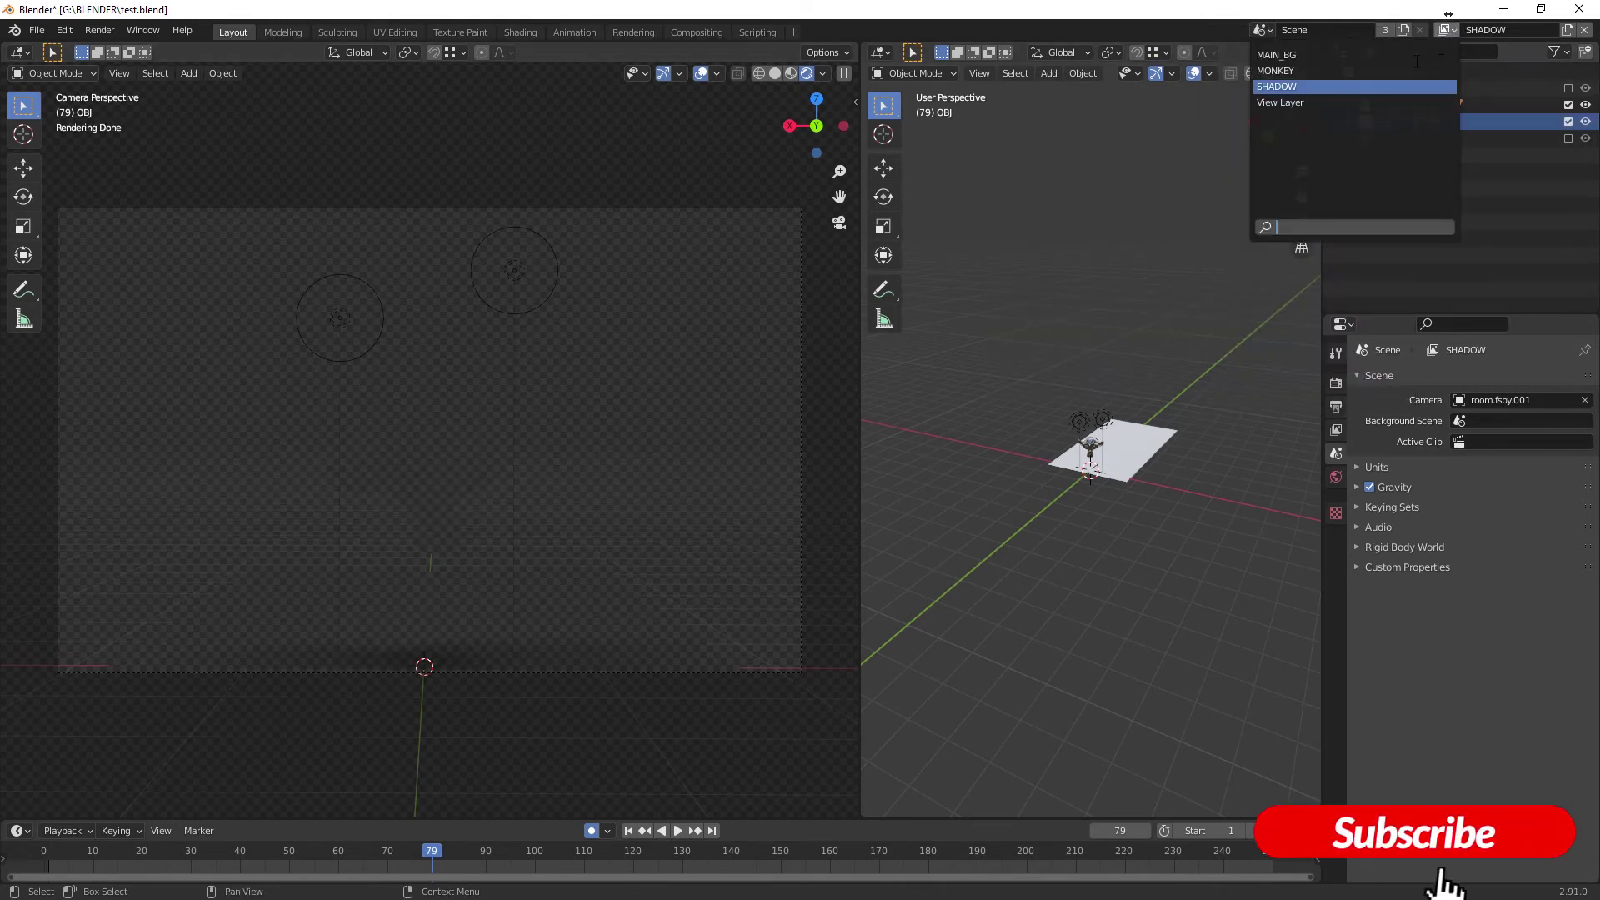
left_click(1378, 84)
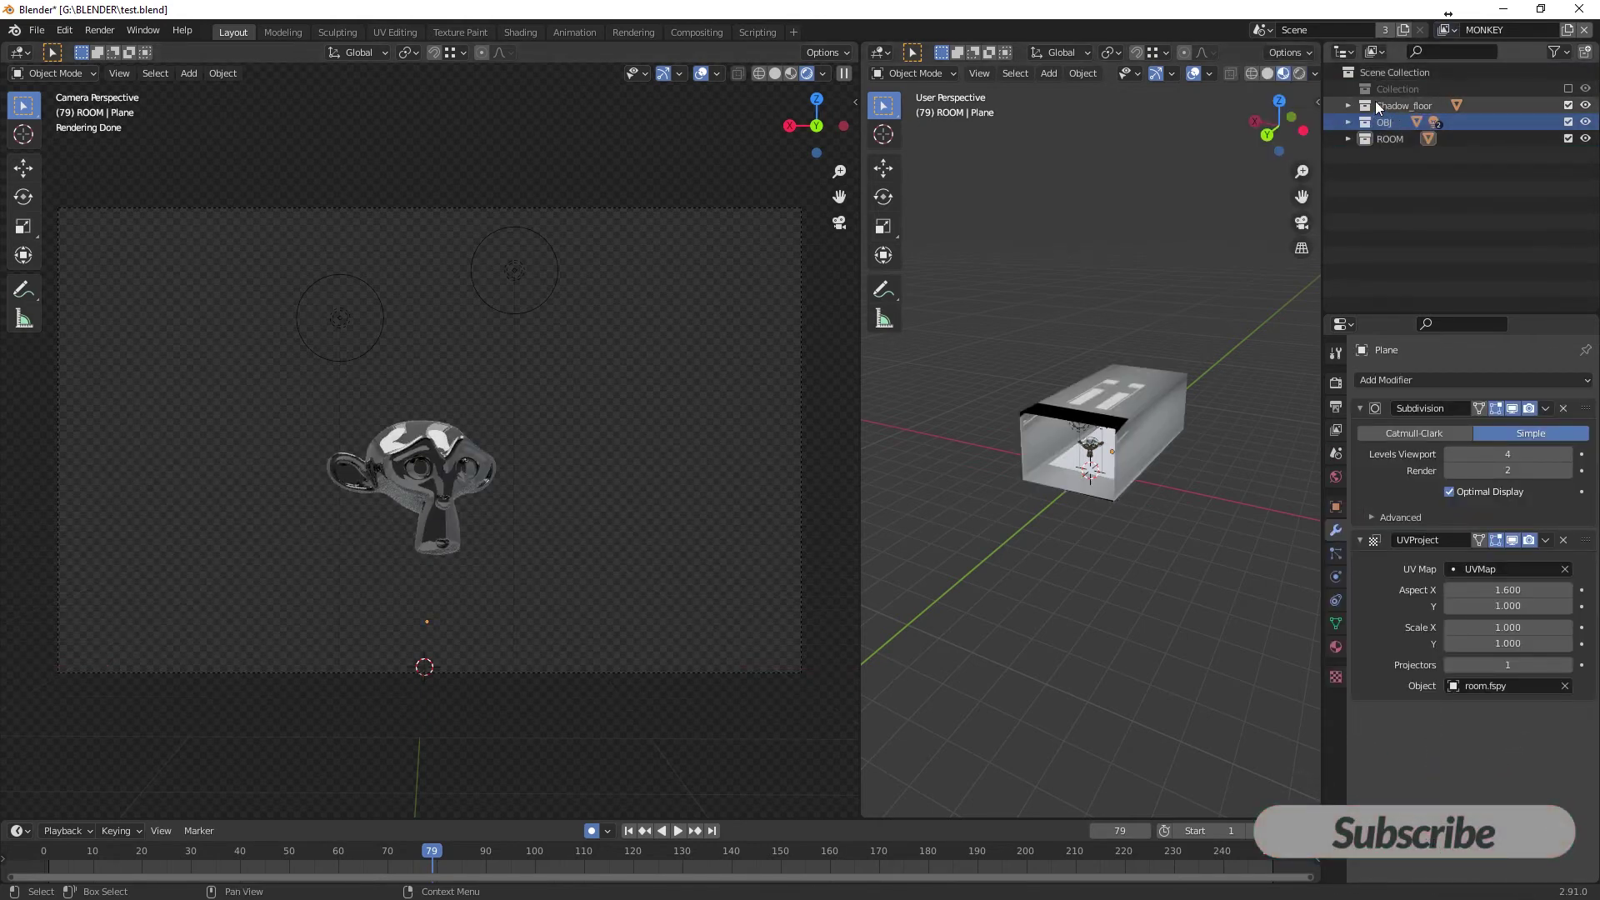
right_click(1390, 107)
mouse_move(1297, 300)
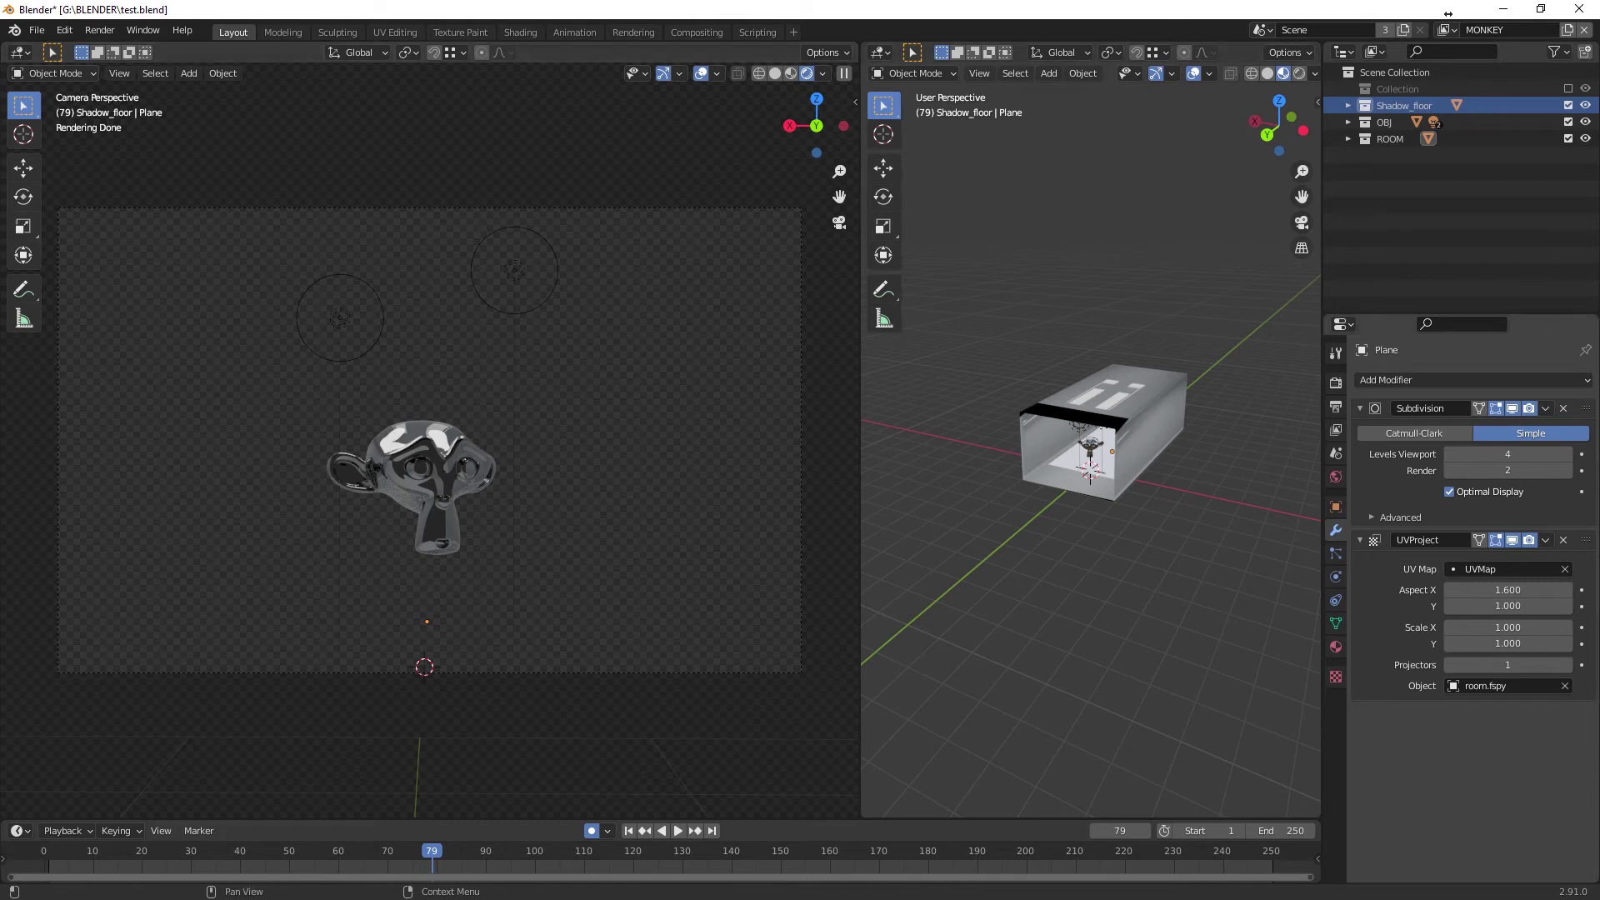
left_click(1349, 122)
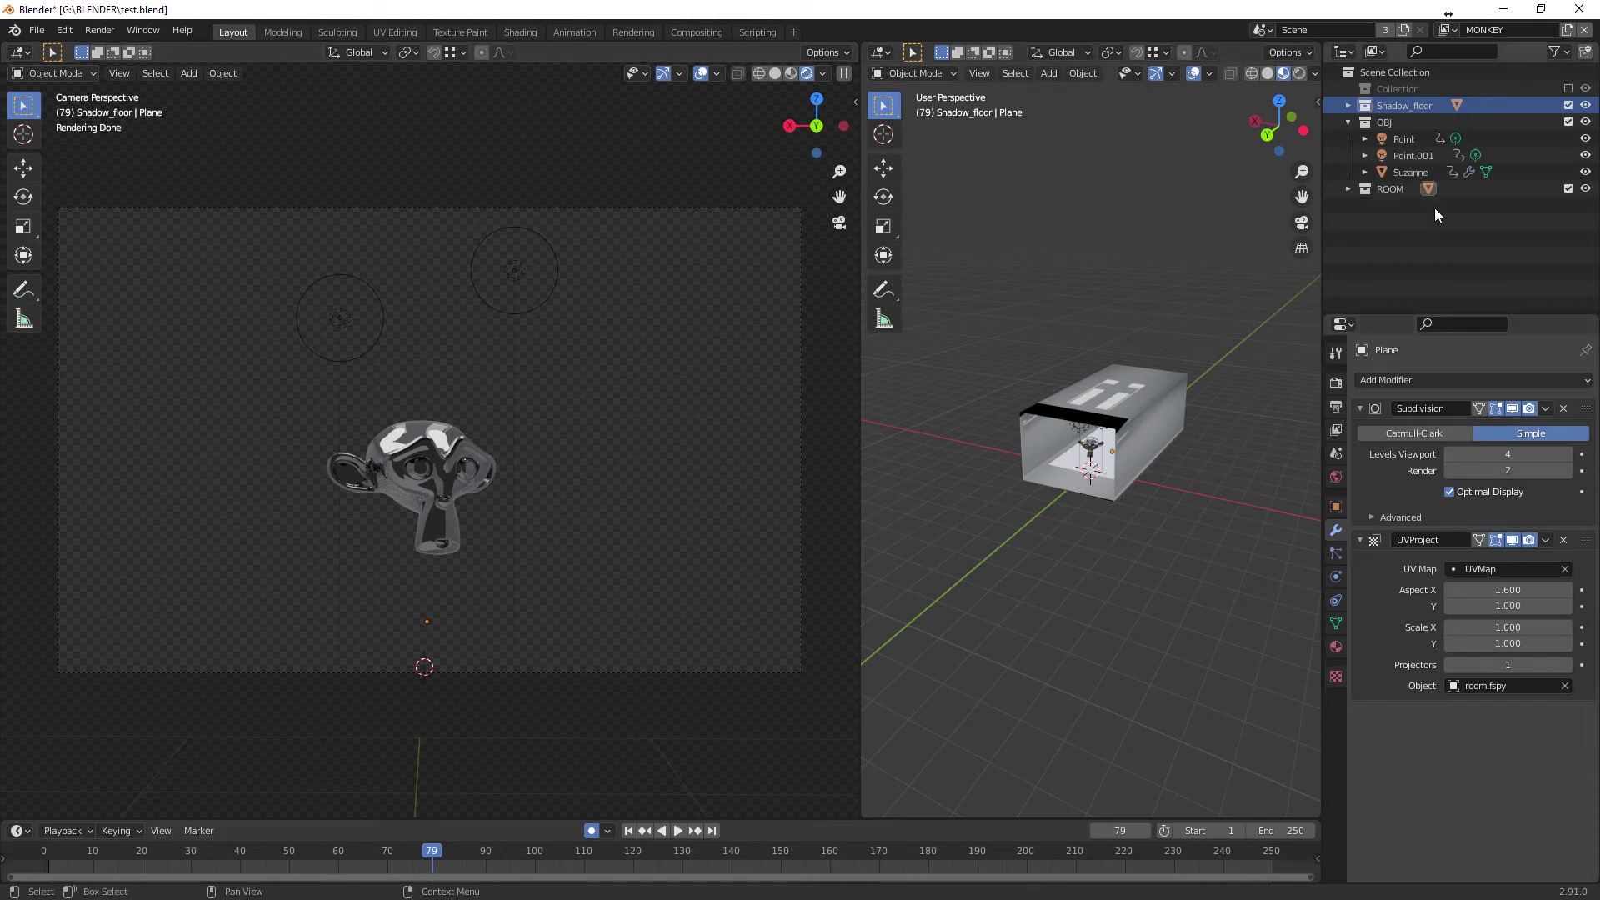
left_click(1349, 190)
left_click(1394, 190)
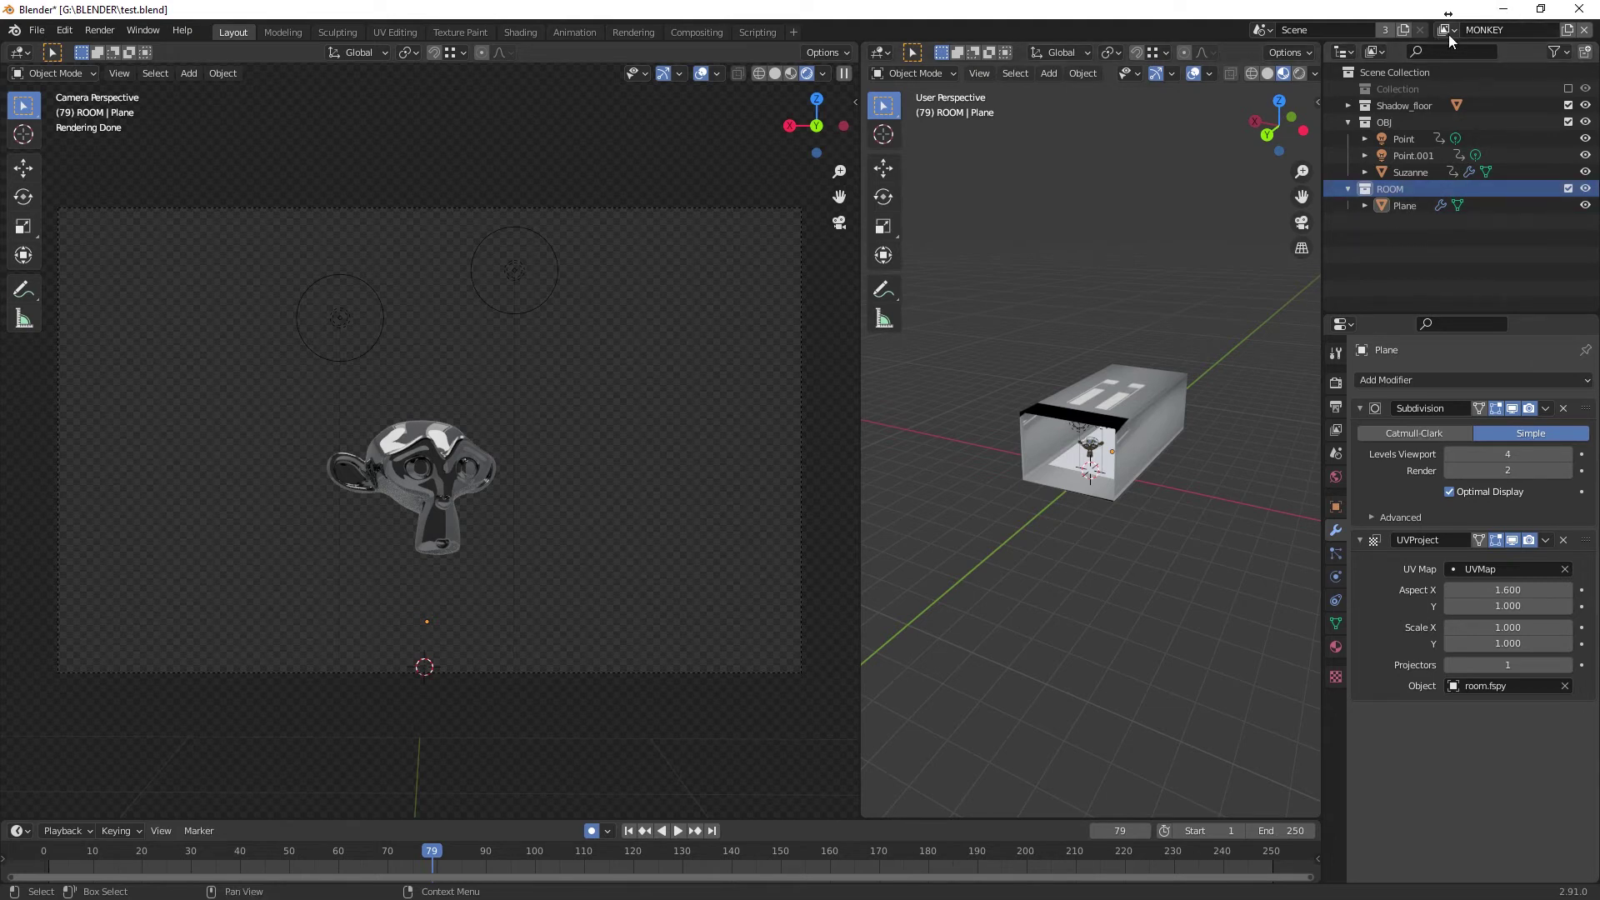
Step: Make MAIN_BG the active view layer and open the Compositing workspace
left_click(1452, 33)
left_click(1316, 50)
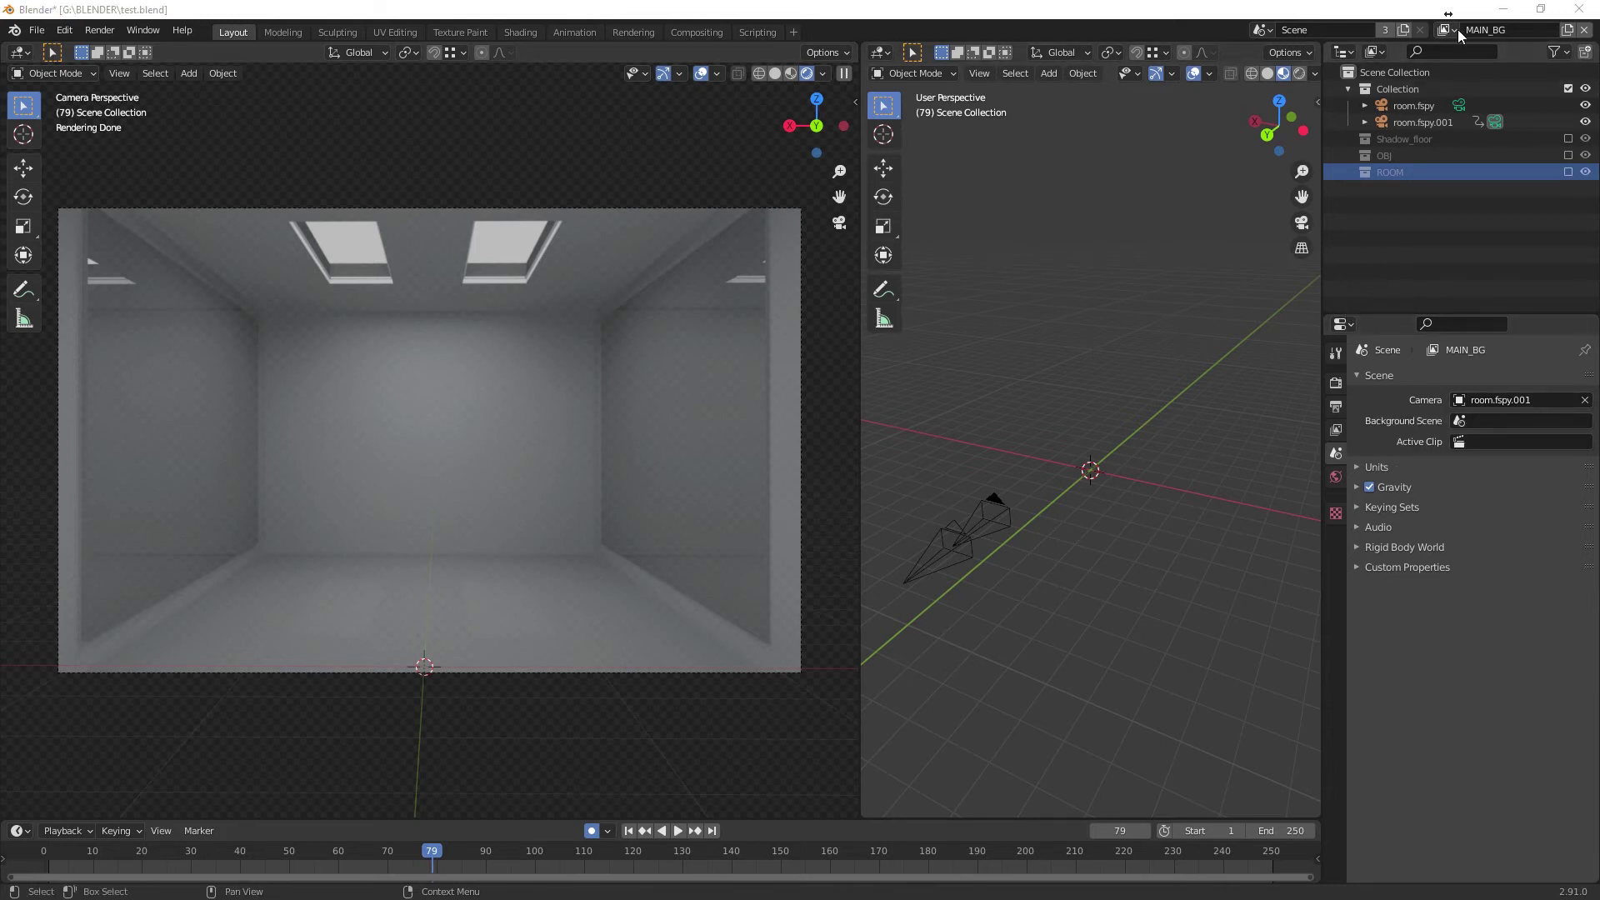
left_click(698, 34)
scroll(750, 411, "right", 2)
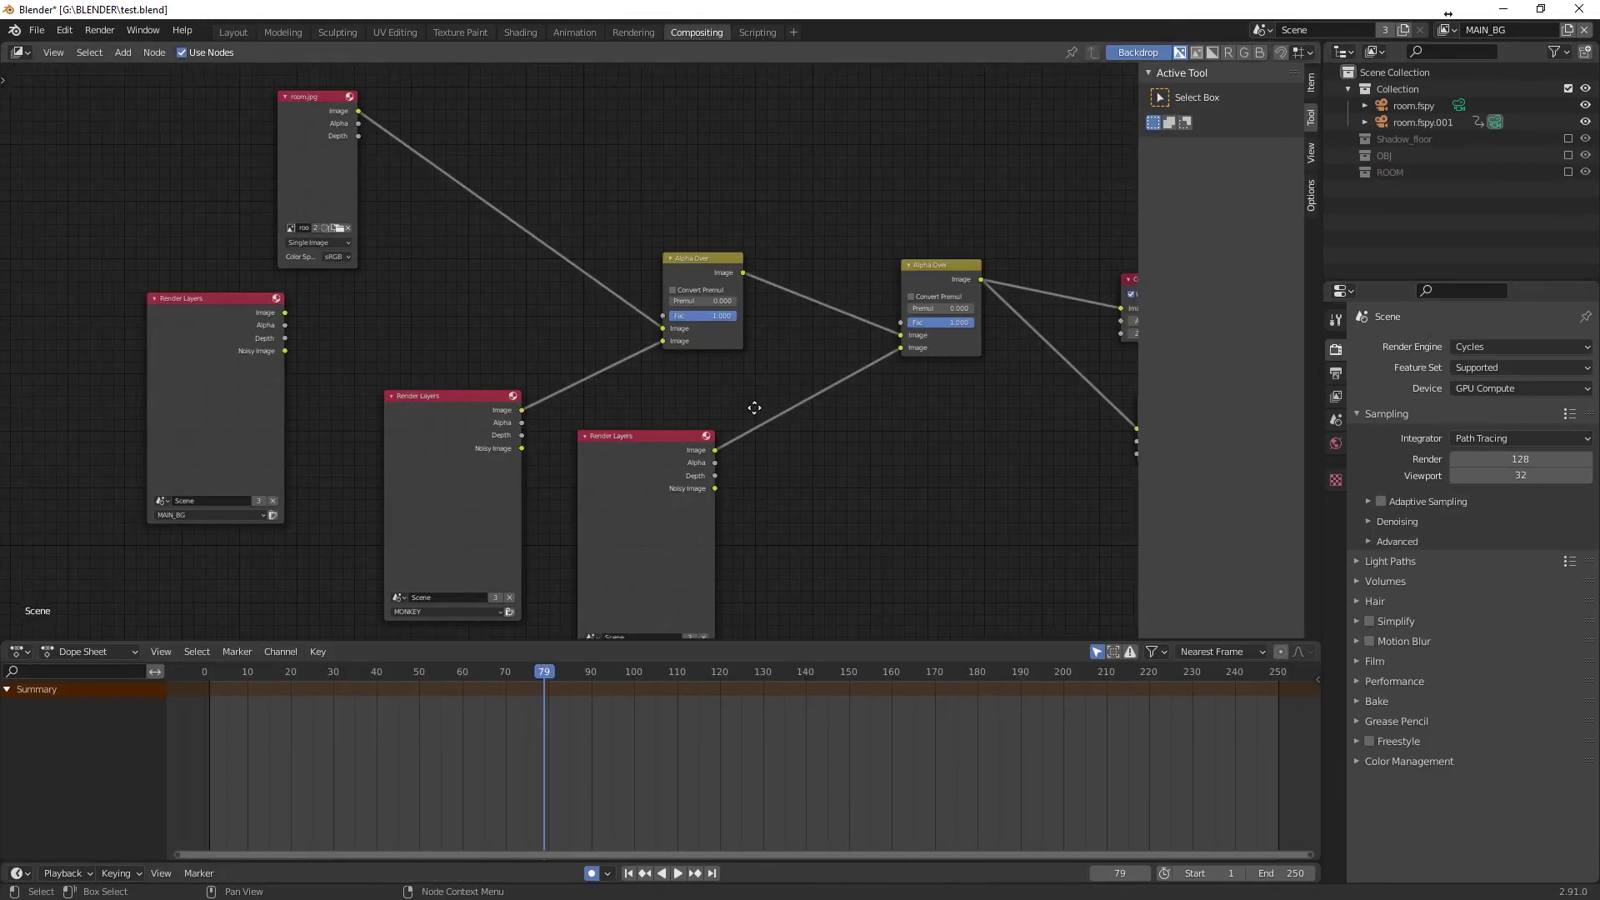
Step: Spread out the room.jpg image node, the MAIN_BG Render Layers node and the two Alpha Over nodes
left_click_drag(288, 94, 247, 83)
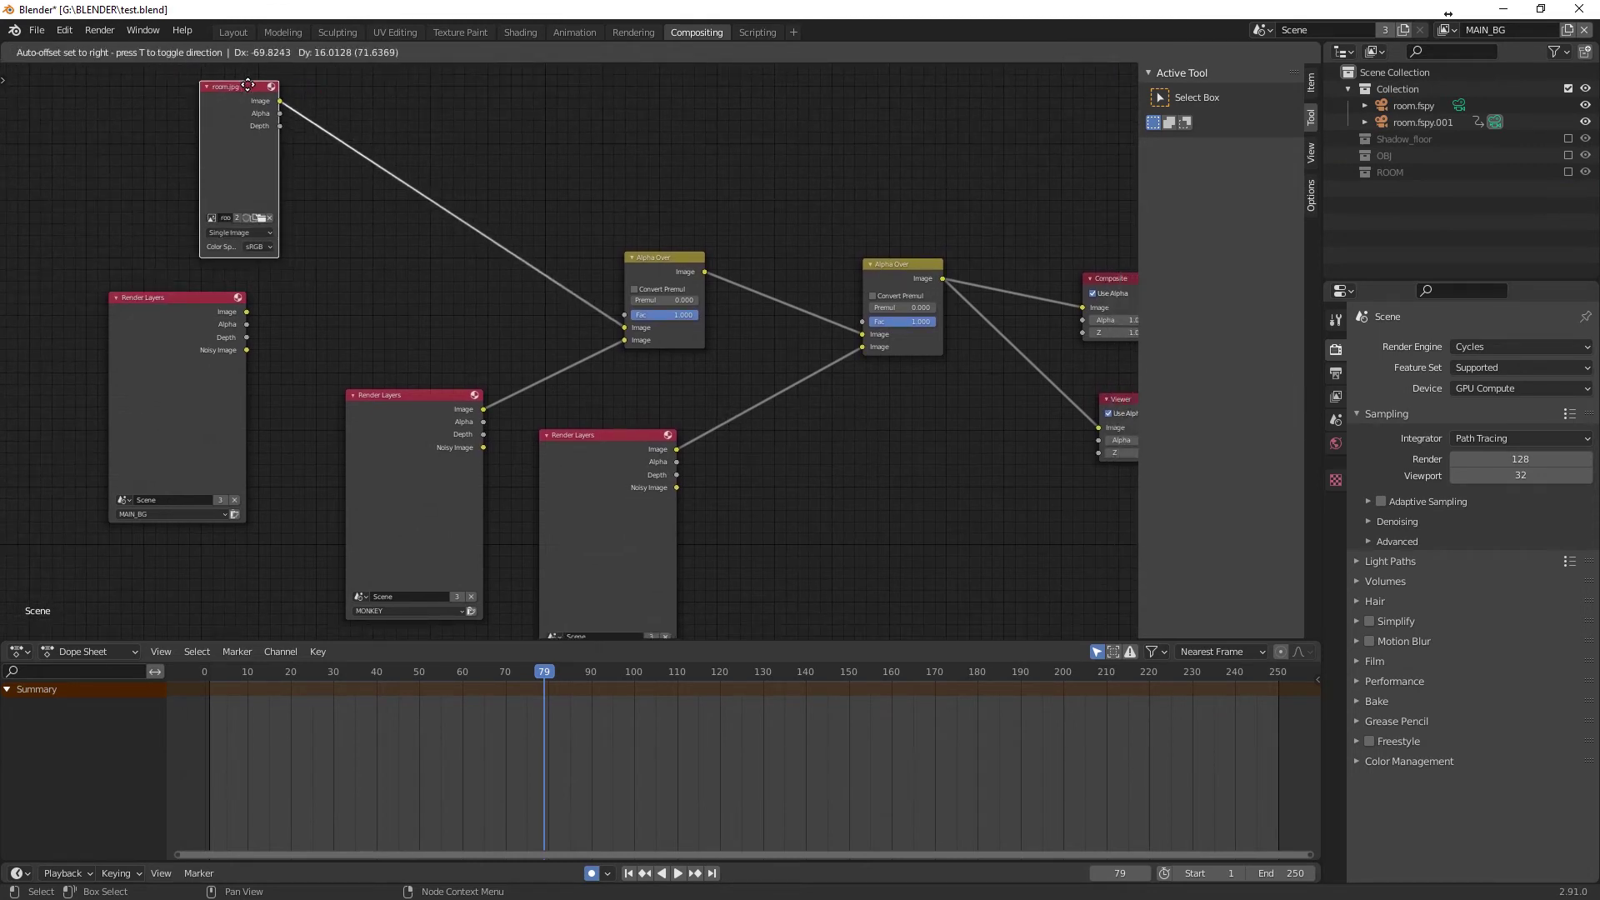
left_click_drag(184, 295, 178, 350)
middle_click_drag(897, 455, 862, 421)
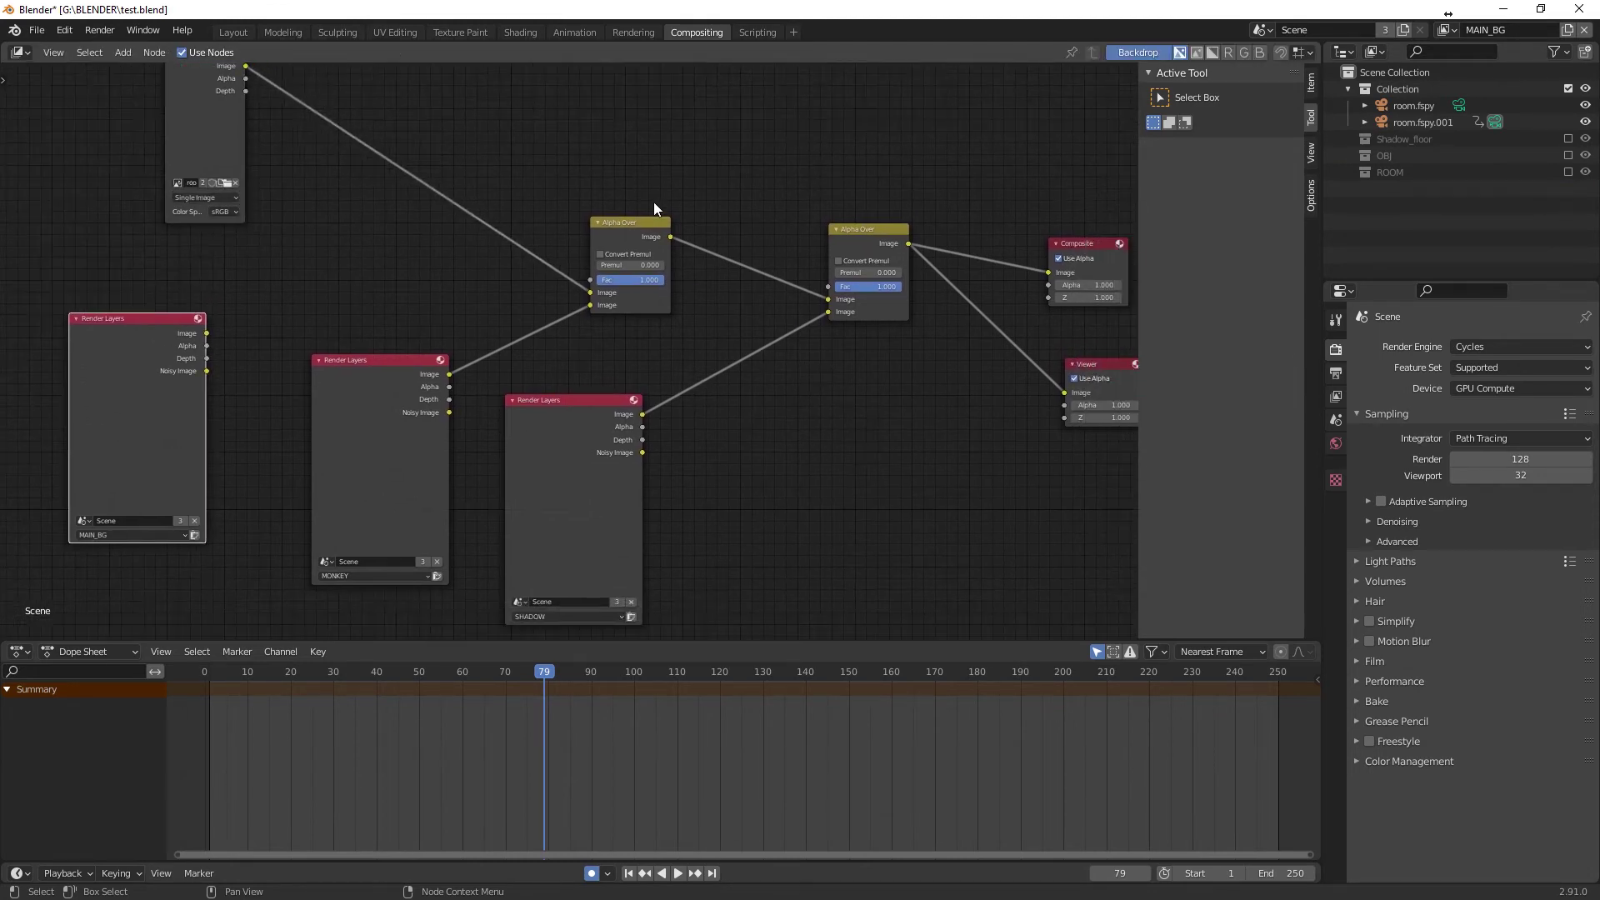
left_click_drag(613, 225, 555, 182)
left_click_drag(869, 233, 797, 197)
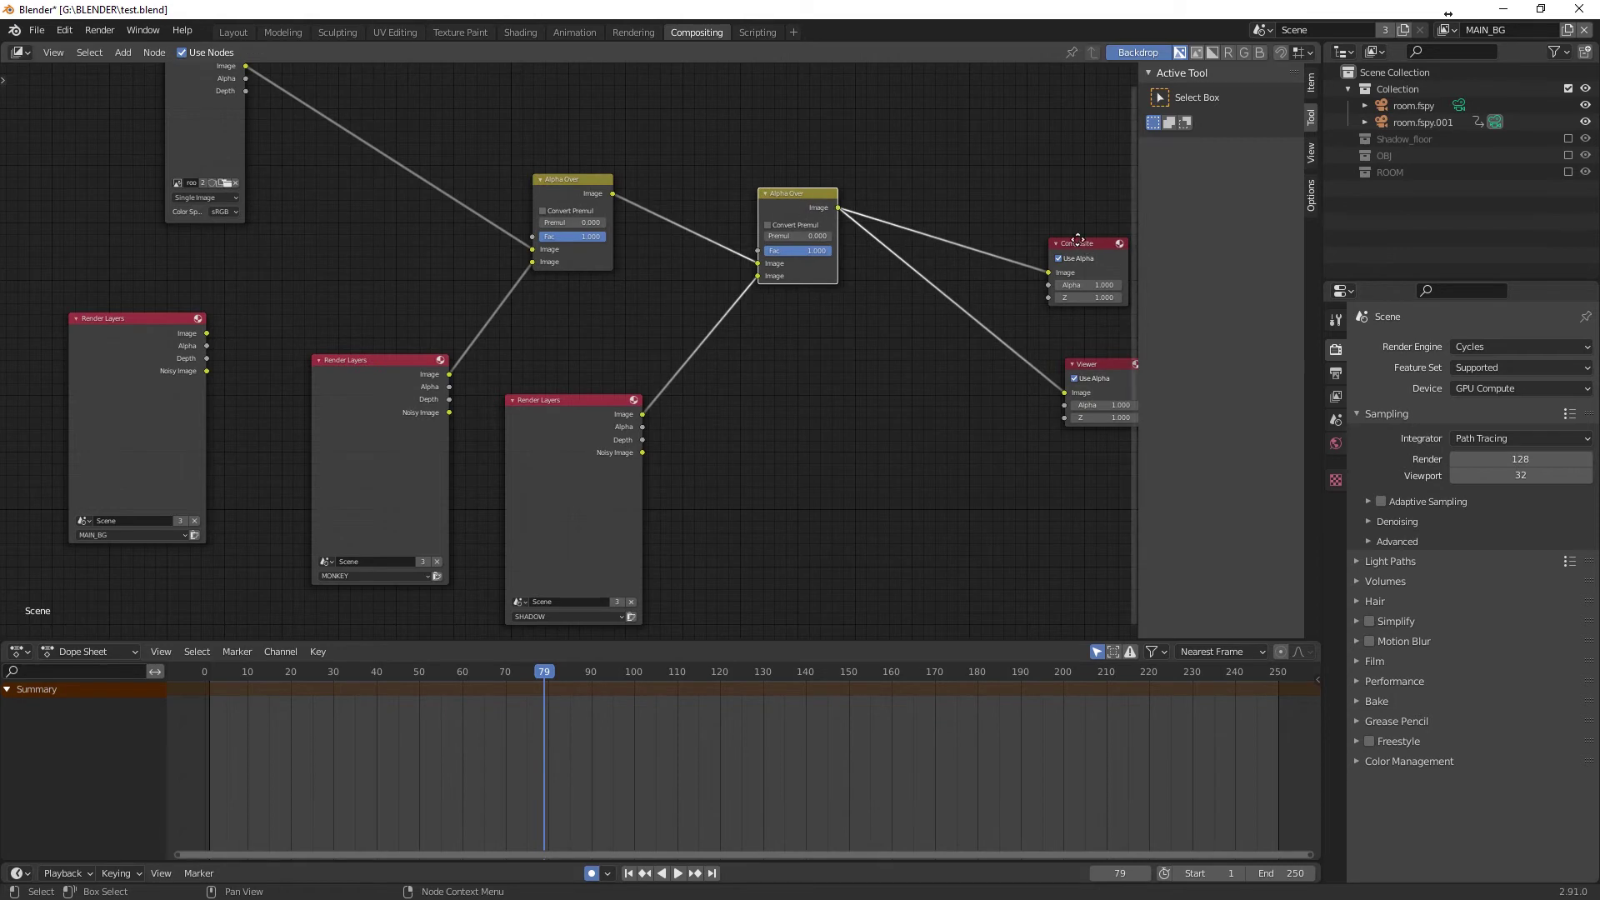
Step: Move the Composite and Viewer nodes closer to the second Alpha Over node, with Composite above Viewer
left_click_drag(1083, 243, 998, 193)
left_click_drag(1117, 365, 1001, 356)
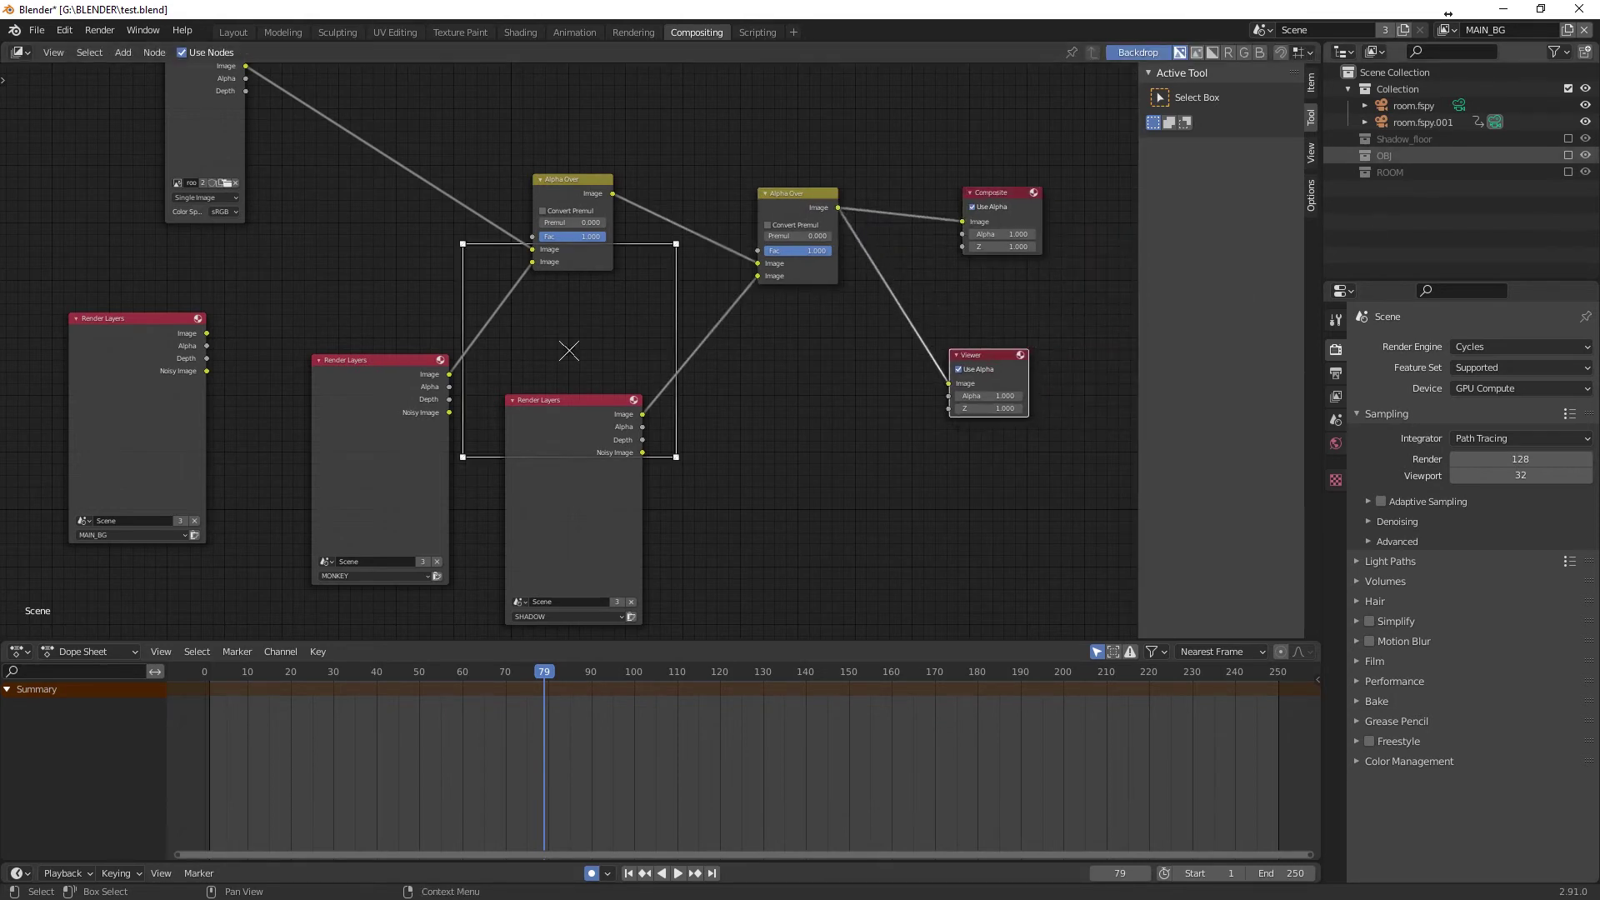
middle_click_drag(721, 453, 722, 378)
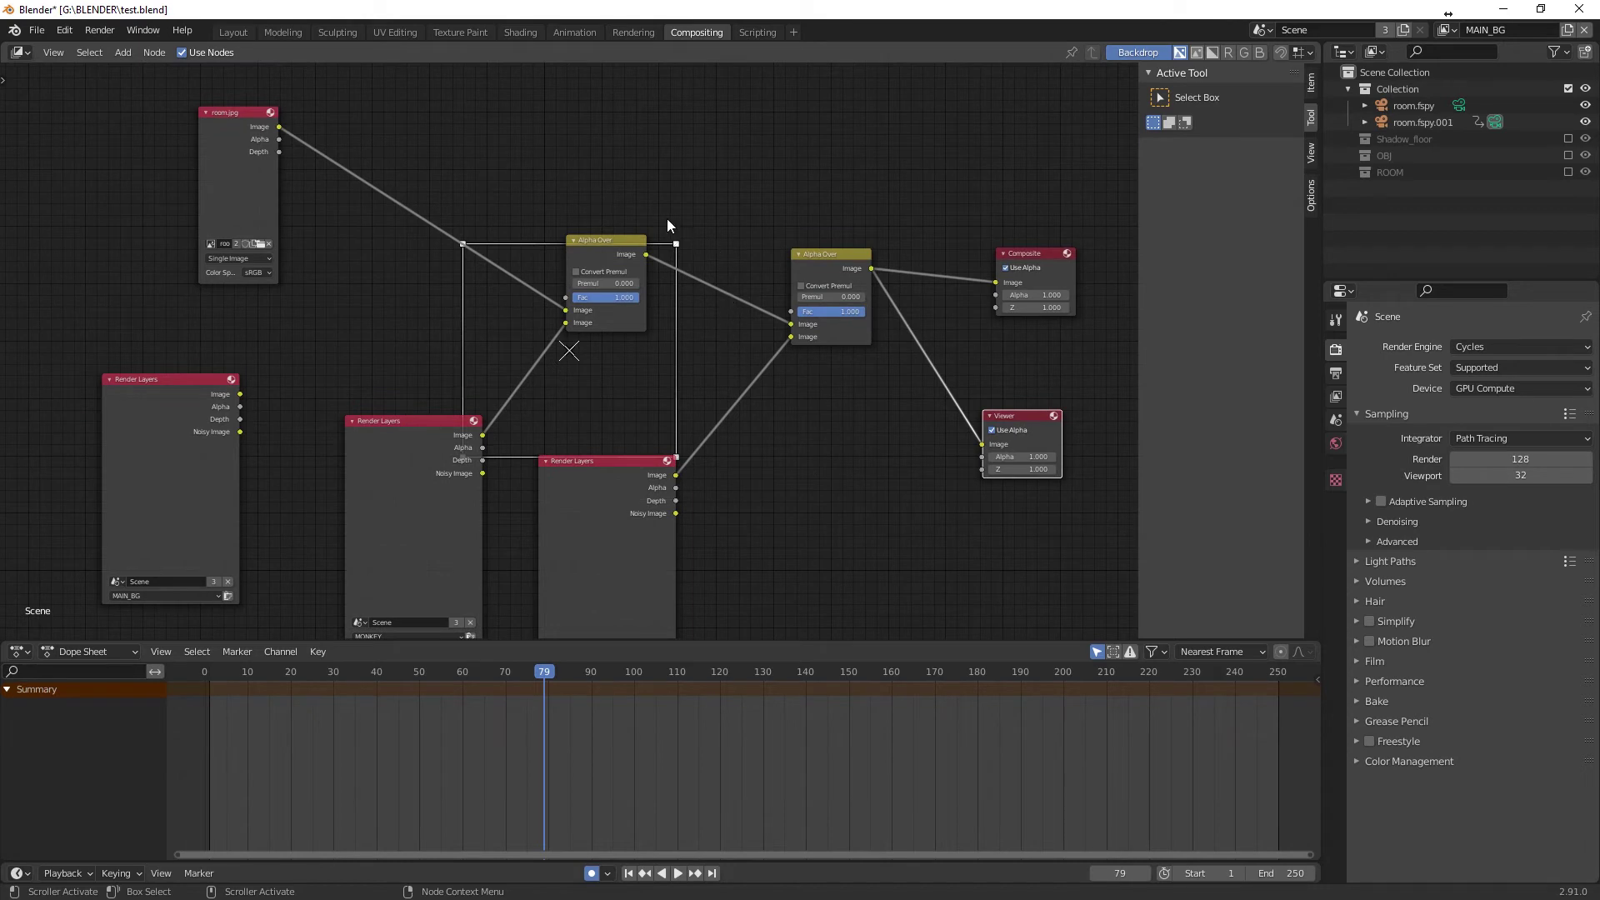
left_click_drag(1000, 263, 1000, 215)
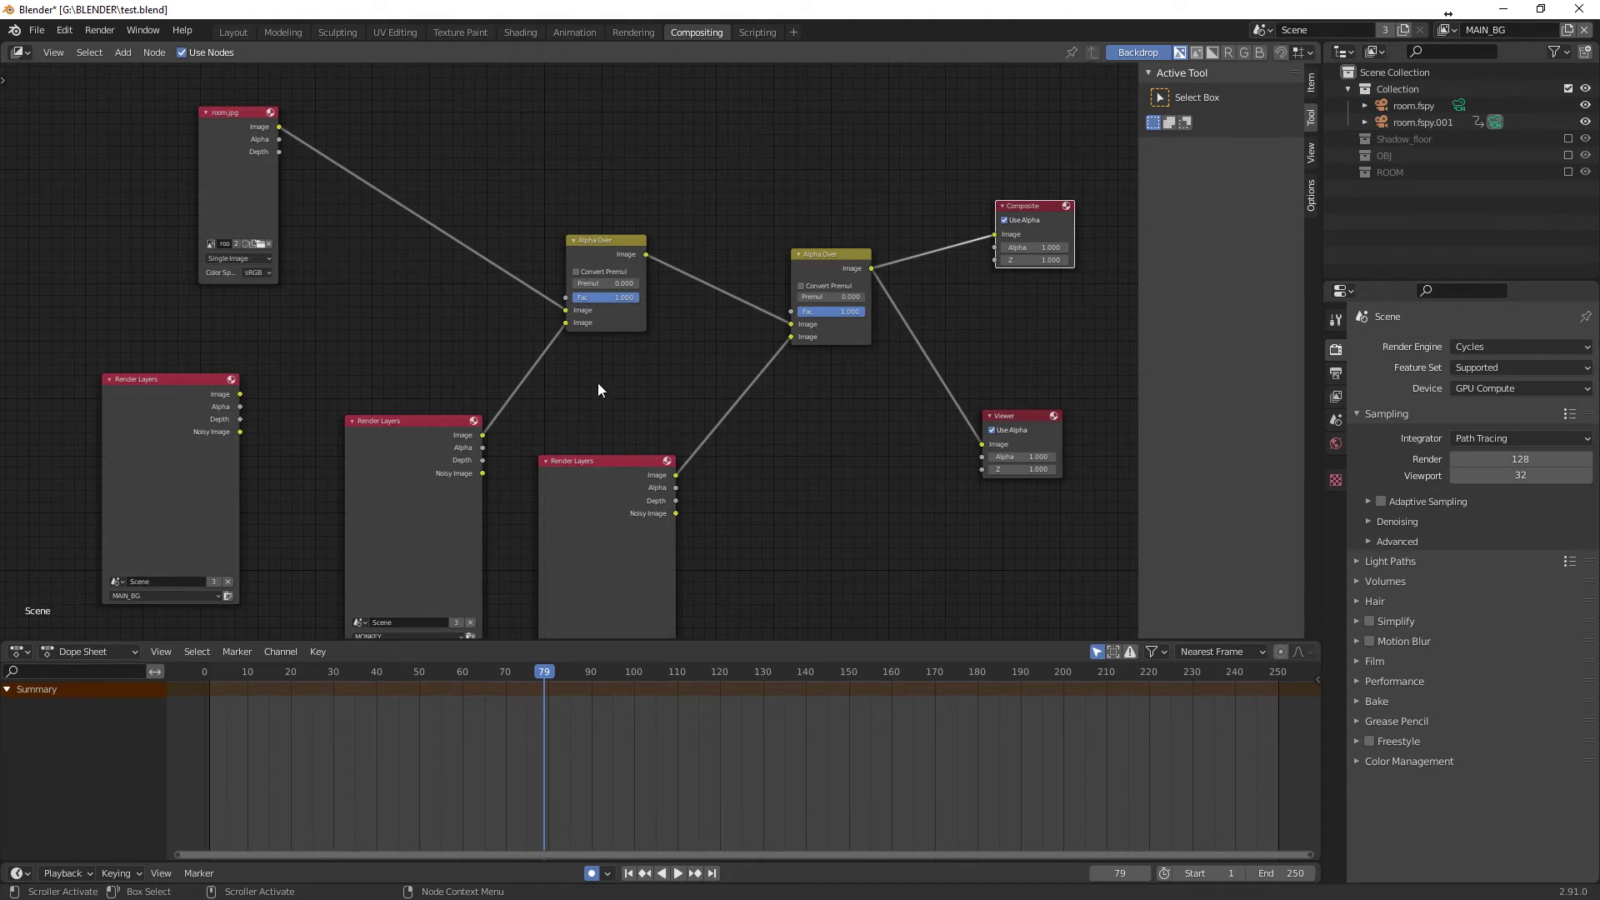
left_click_drag(1054, 418, 1077, 410)
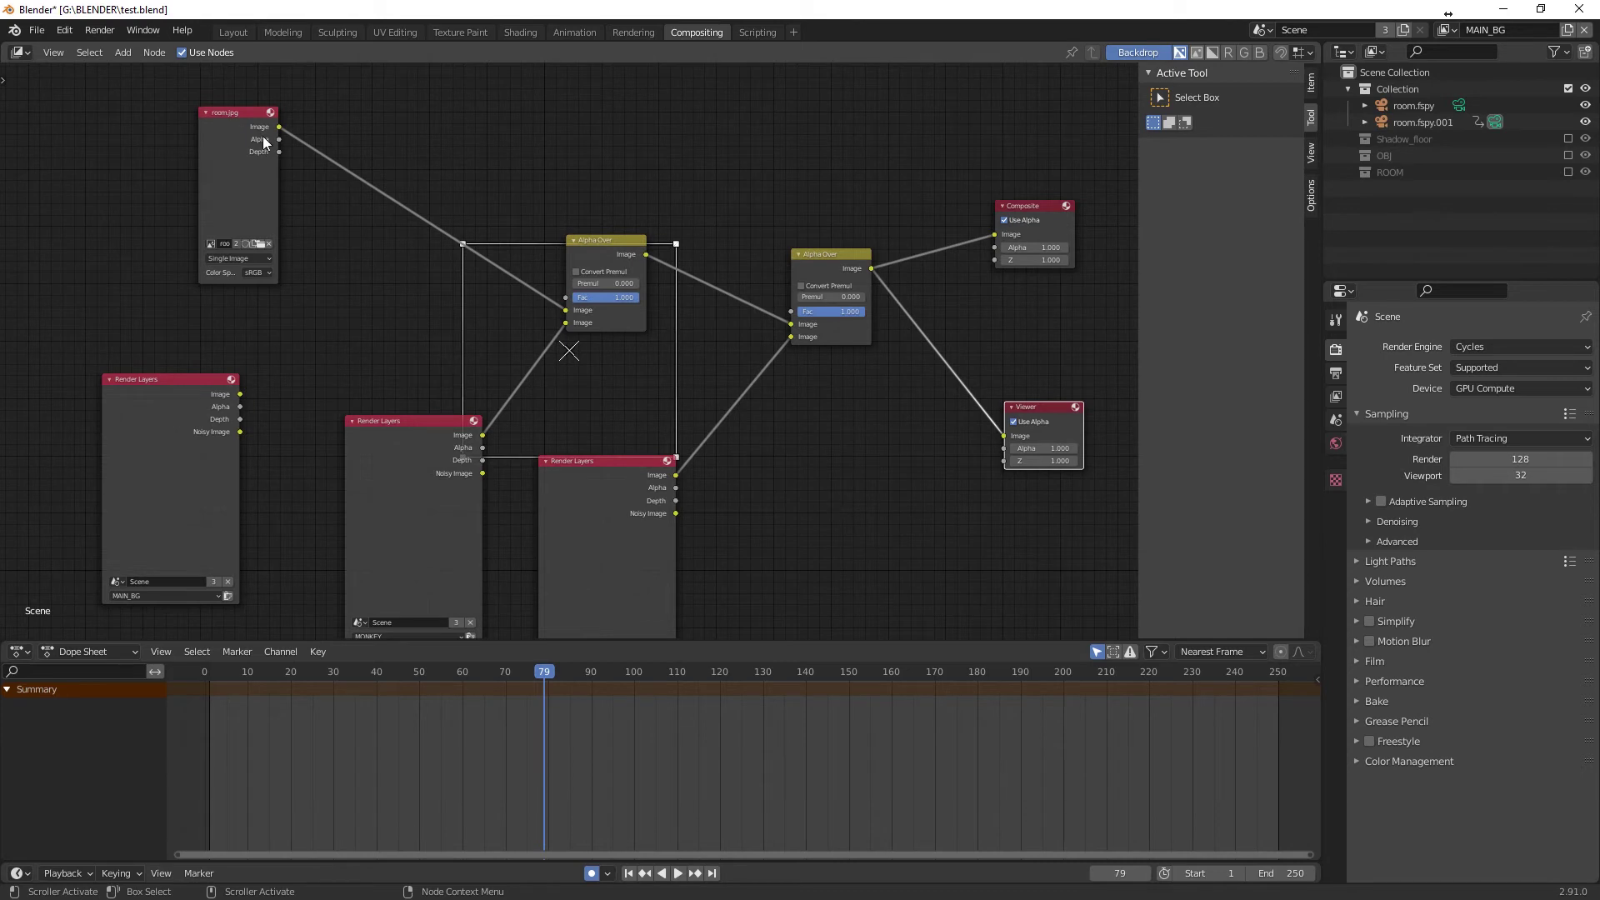
Step: Delete the room.jpg image node, move the MAIN_BG Render Layers node into its place, and regroup the MONKEY and SHADOW nodes below it
left_click_drag(239, 115, 202, 108)
key("x")
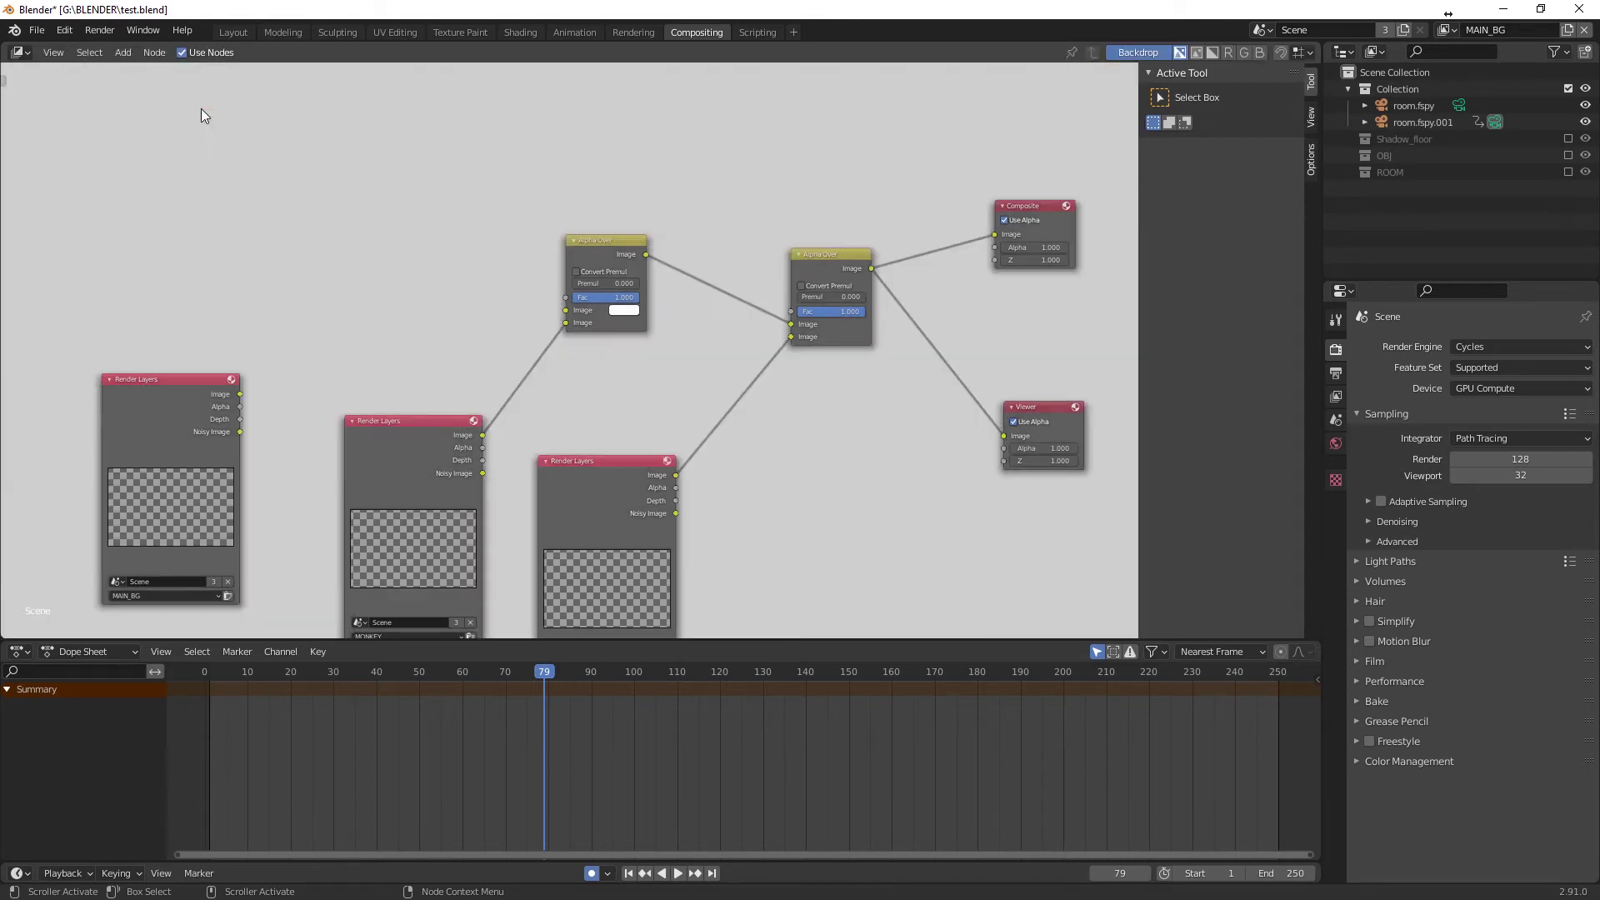
left_click_drag(177, 379, 267, 99)
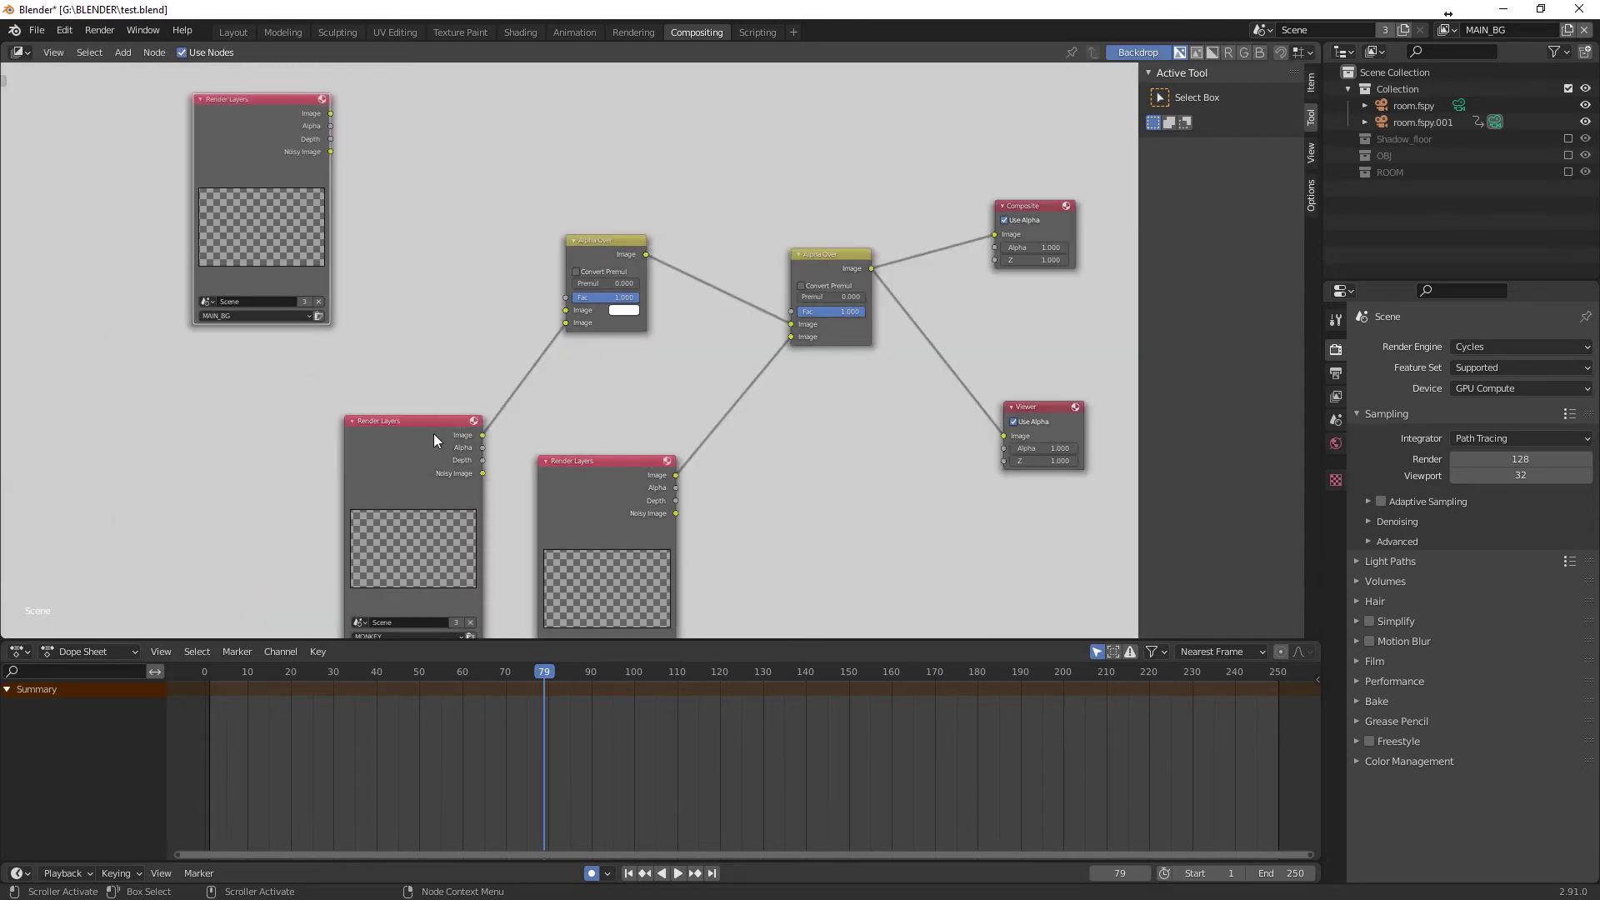
left_click_drag(433, 434, 353, 387)
left_click(539, 456)
left_click_drag(537, 448, 444, 413)
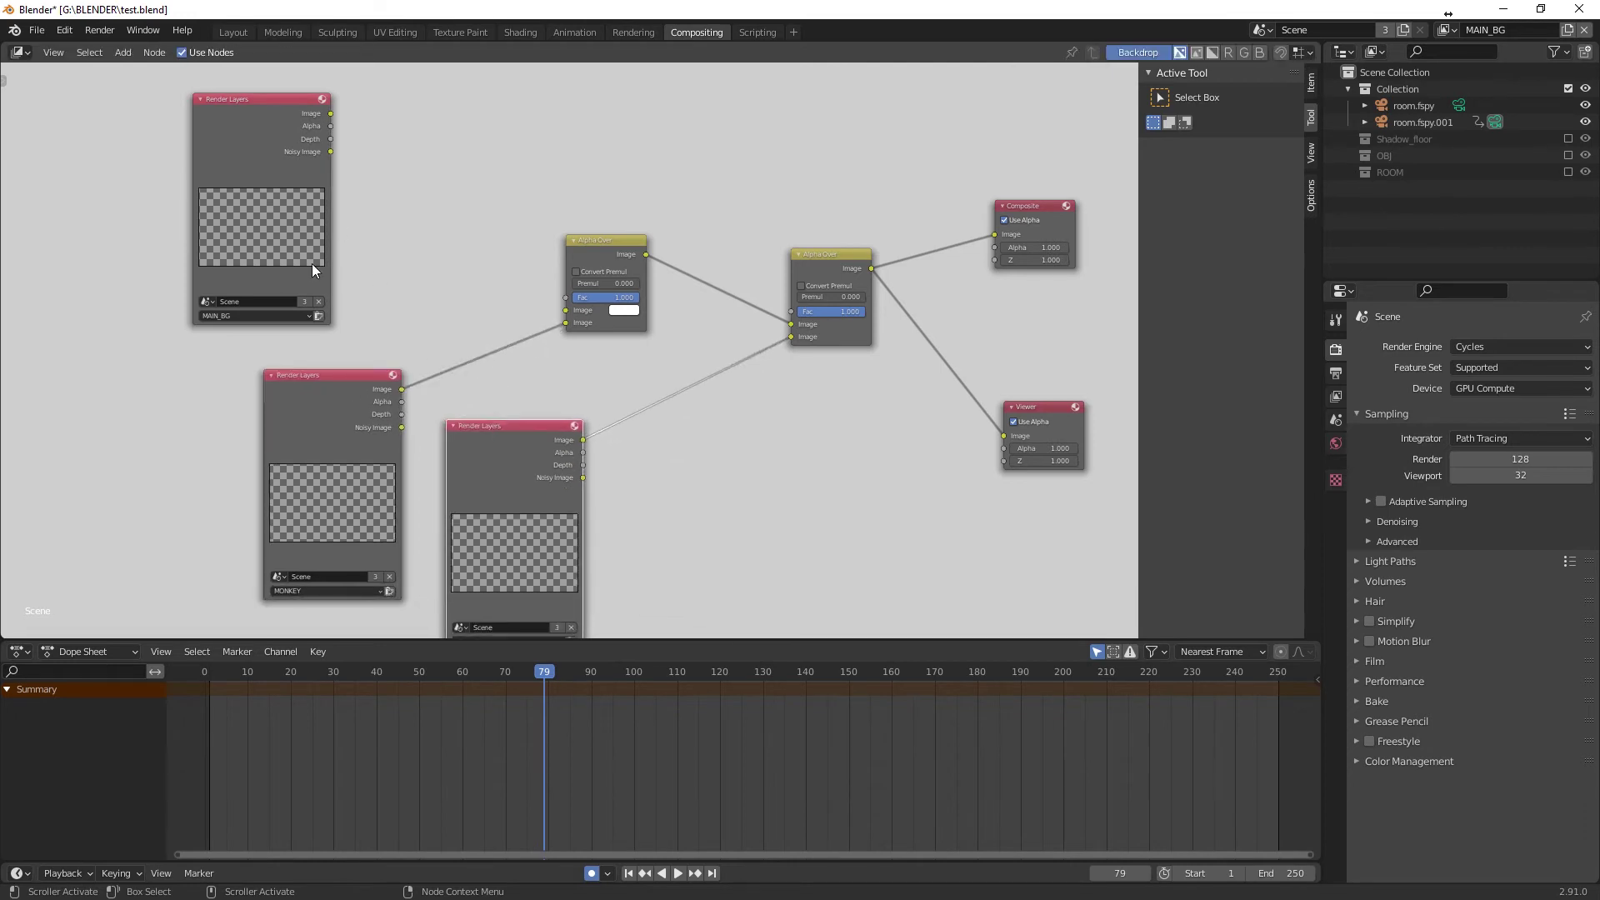
key("shift+a")
left_click(183, 383)
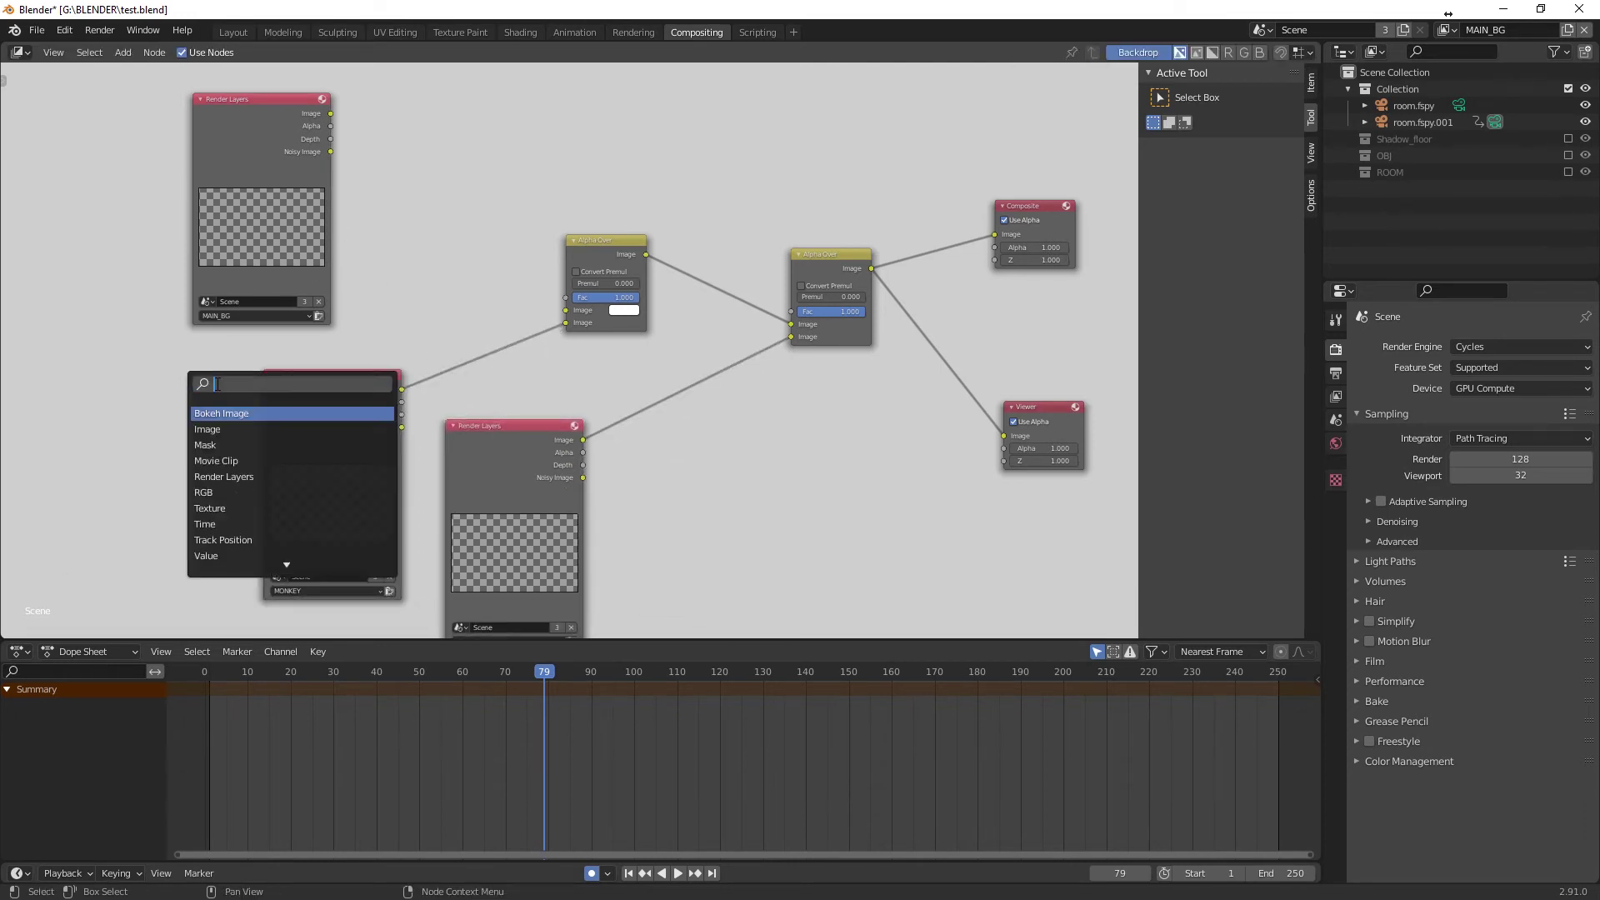
type("re")
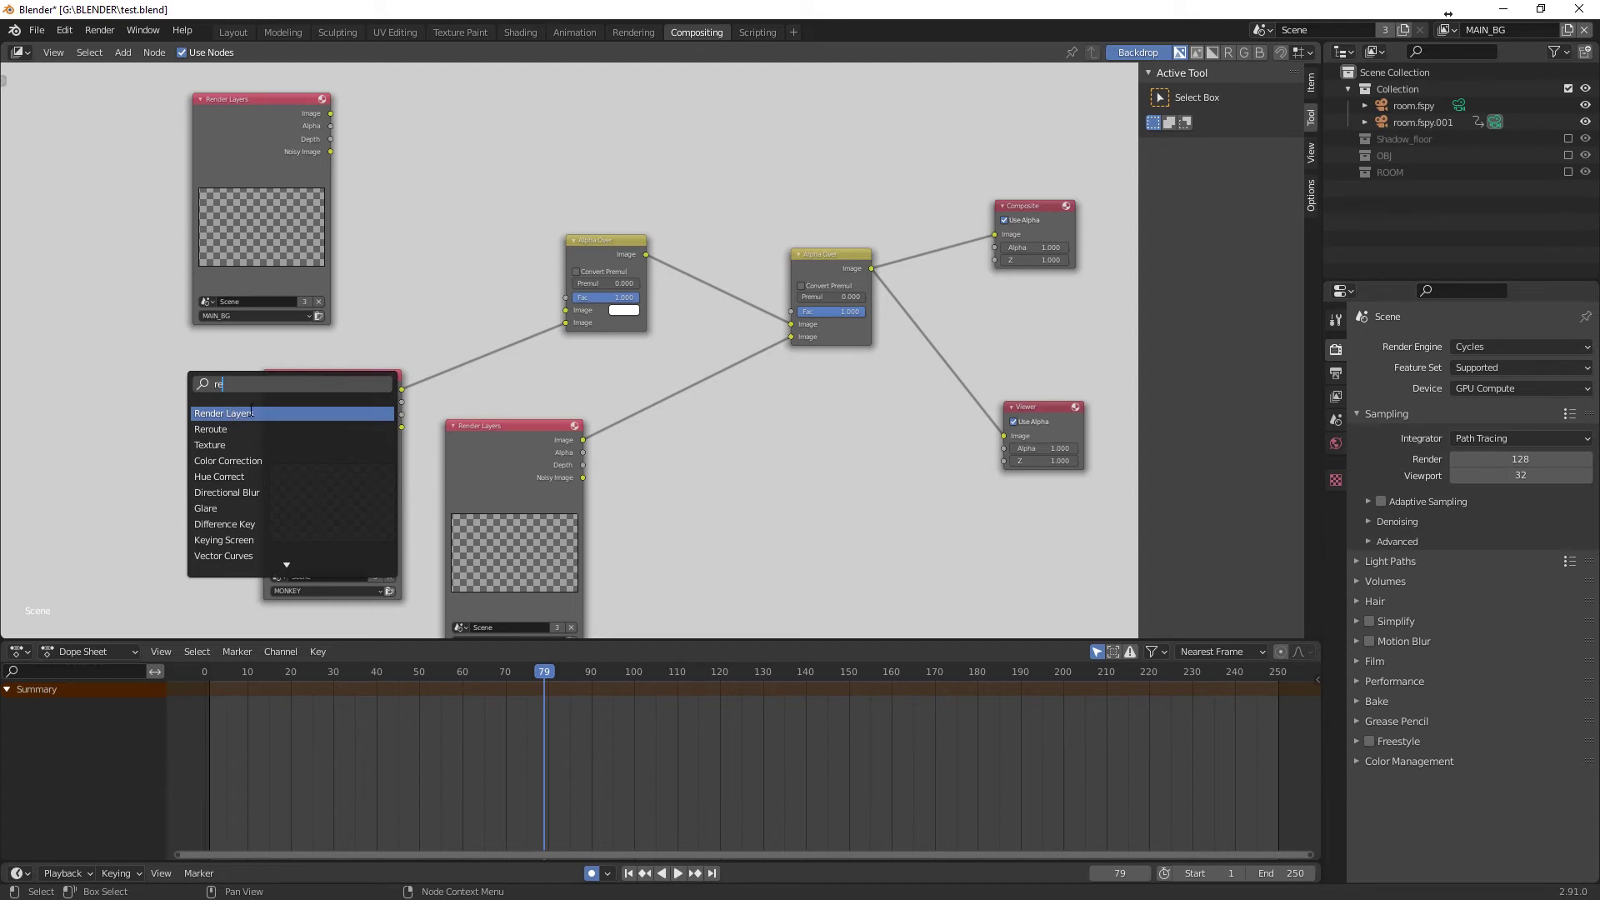
key("Escape")
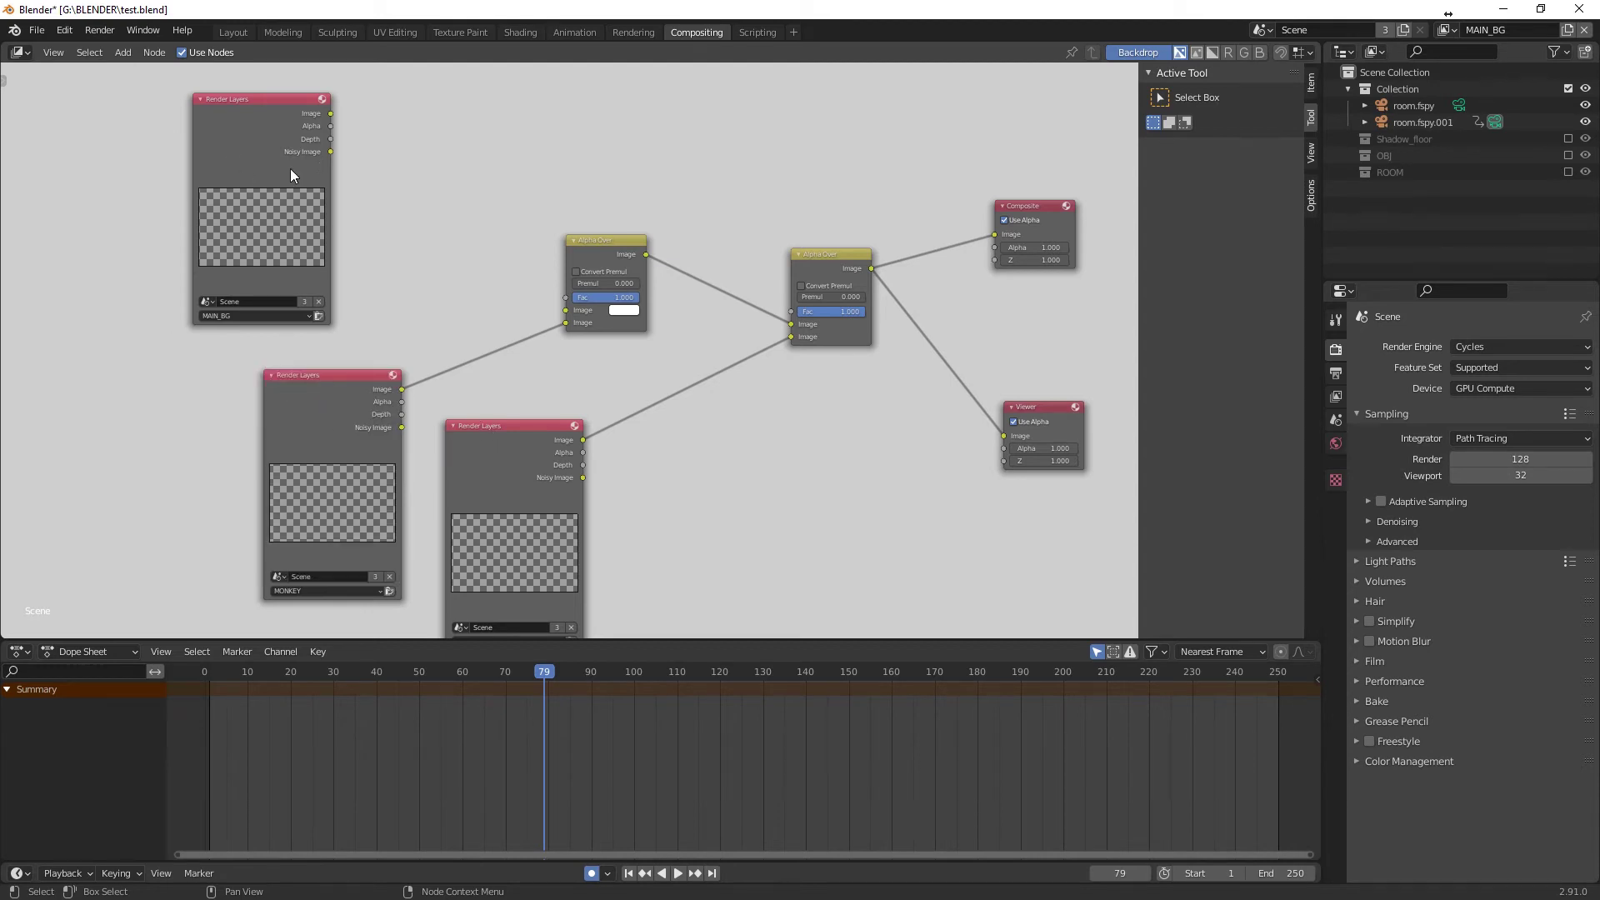
Step: Keep MAIN_BG as the layer of the upper Render Layers node and connect its Image output to the first Alpha Over's upper Image input
left_click_drag(255, 97, 236, 85)
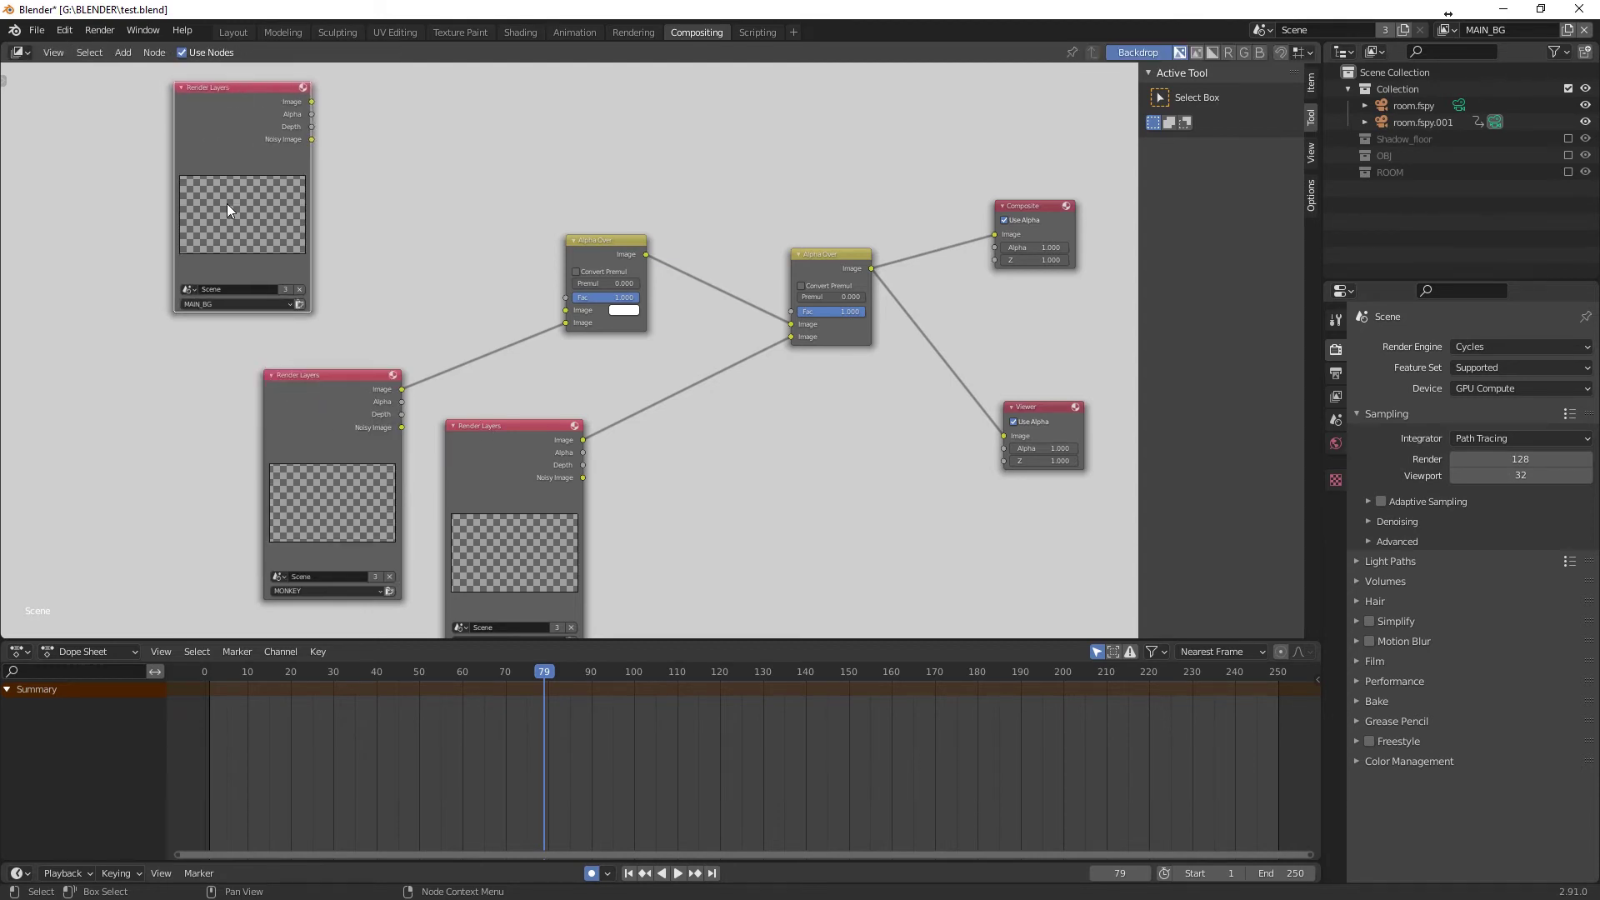
left_click(205, 303)
left_click(215, 347)
left_click_drag(311, 101, 562, 312)
left_click_drag(598, 248, 570, 194)
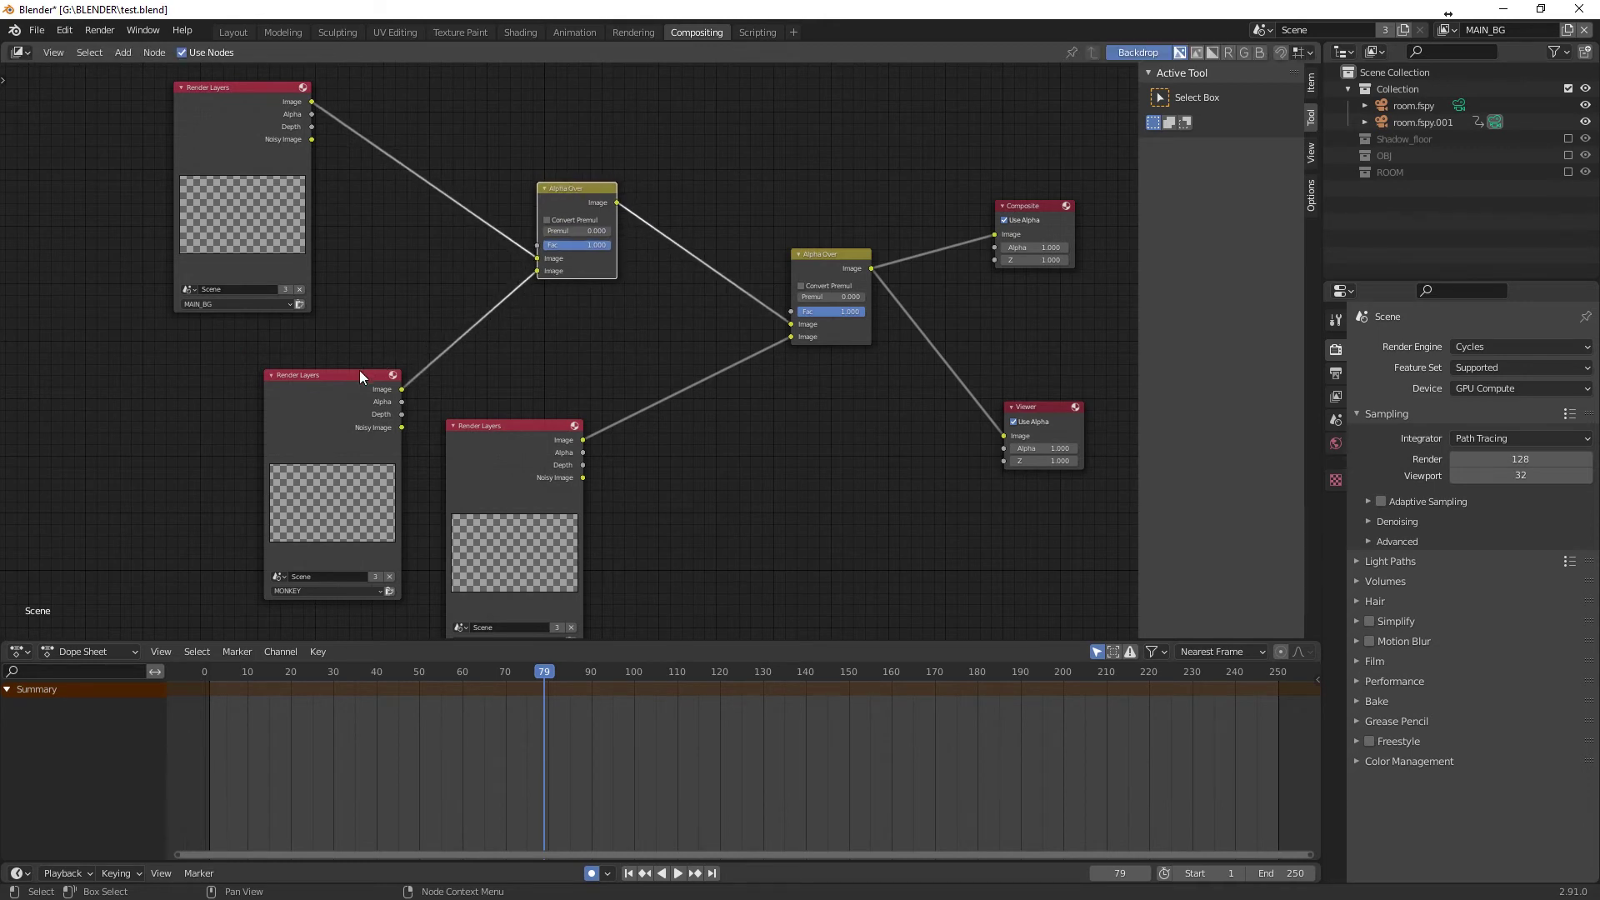
Step: Choose MONKEY as the layer of the second Render Layers node and place it beneath the MAIN_BG node
left_click_drag(359, 375, 341, 376)
left_click(293, 592)
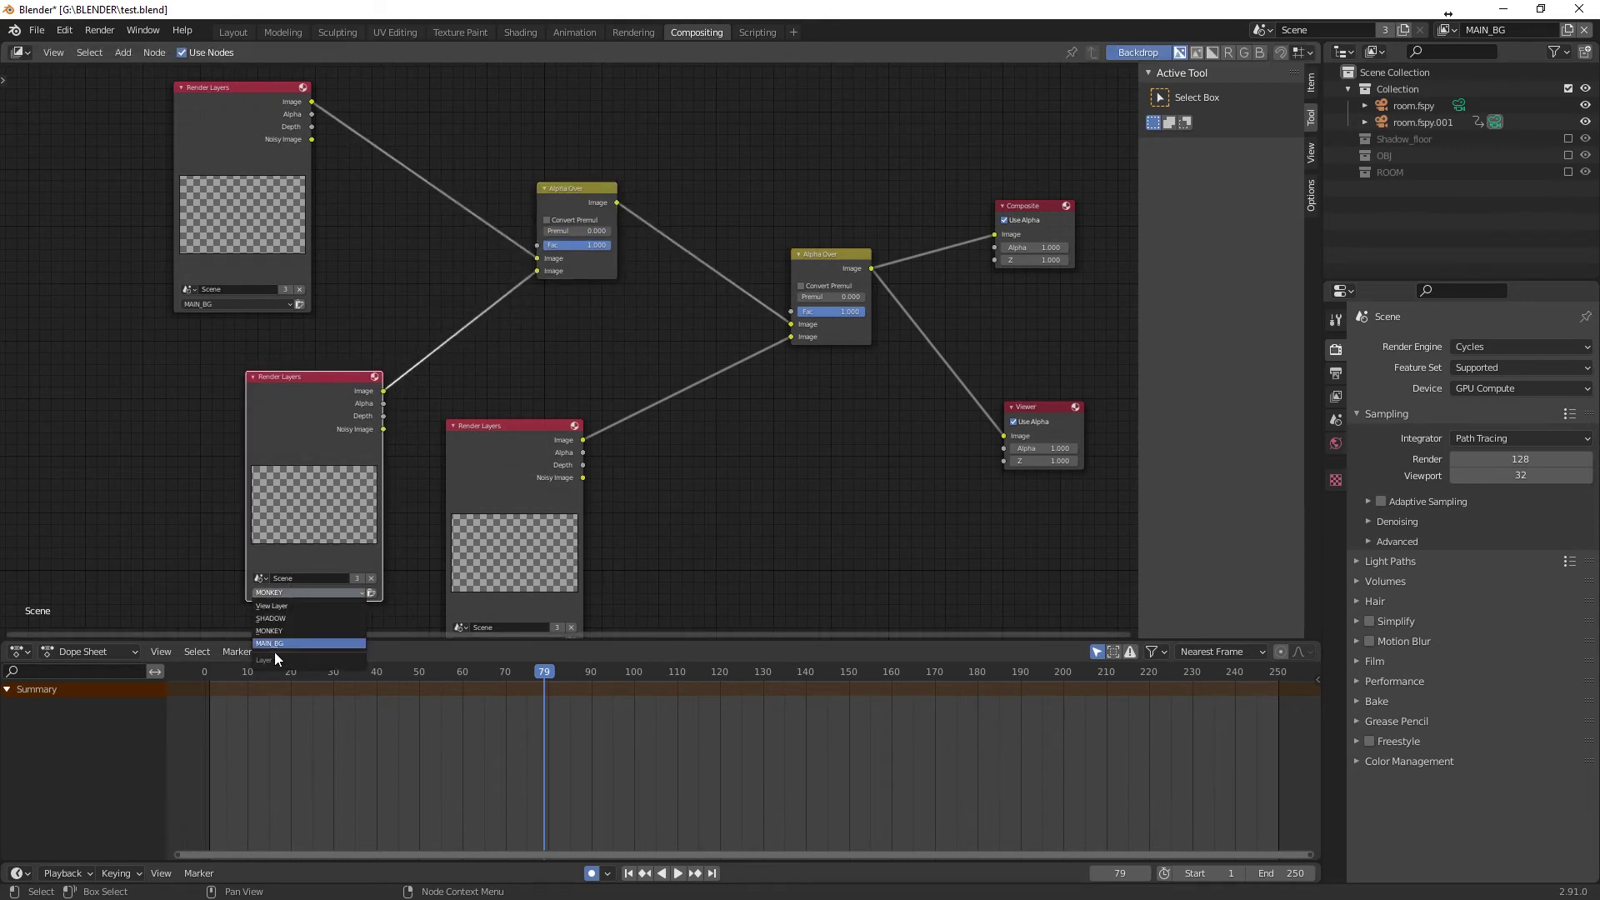
left_click(286, 630)
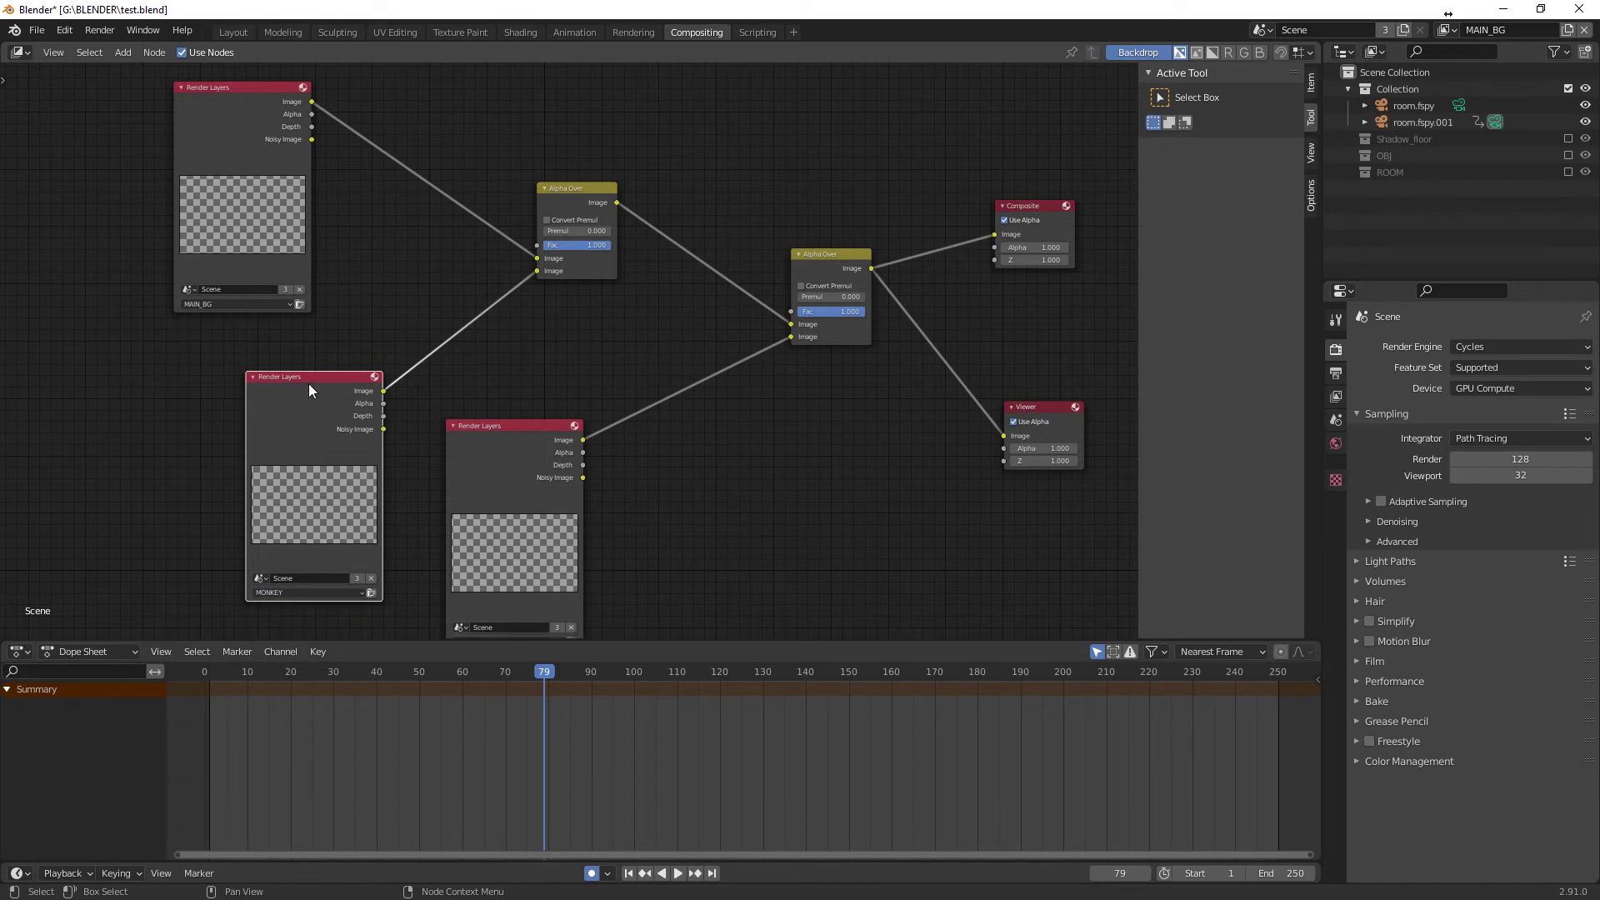
left_click_drag(309, 390, 288, 364)
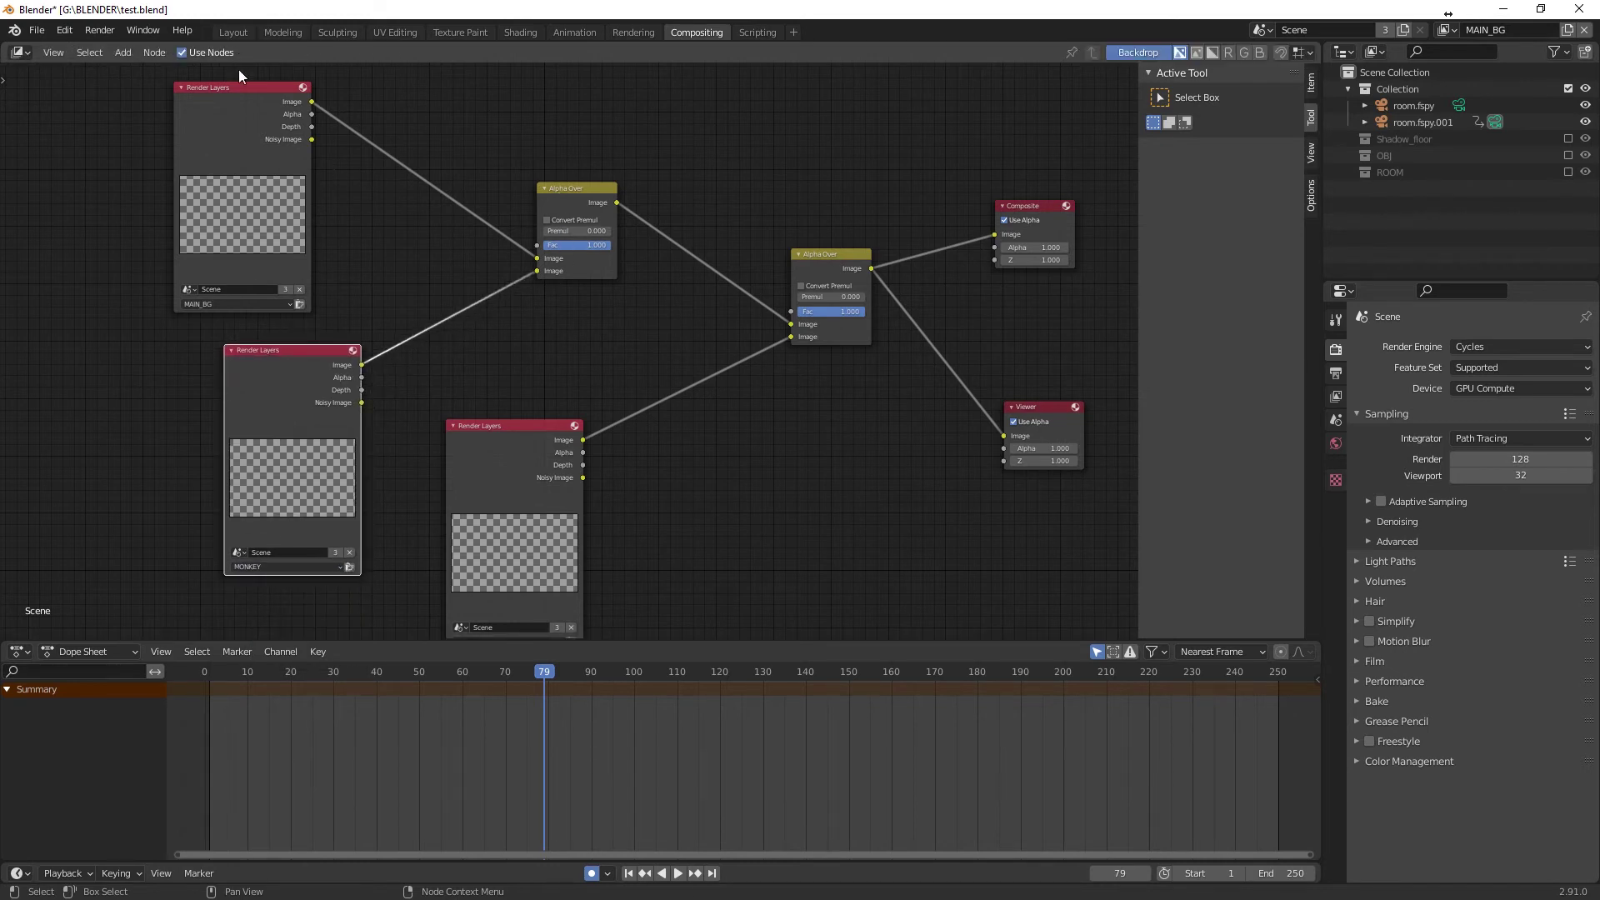
Step: Move the two Alpha Over nodes closer together beside the Render Layers nodes
left_click_drag(586, 200, 565, 219)
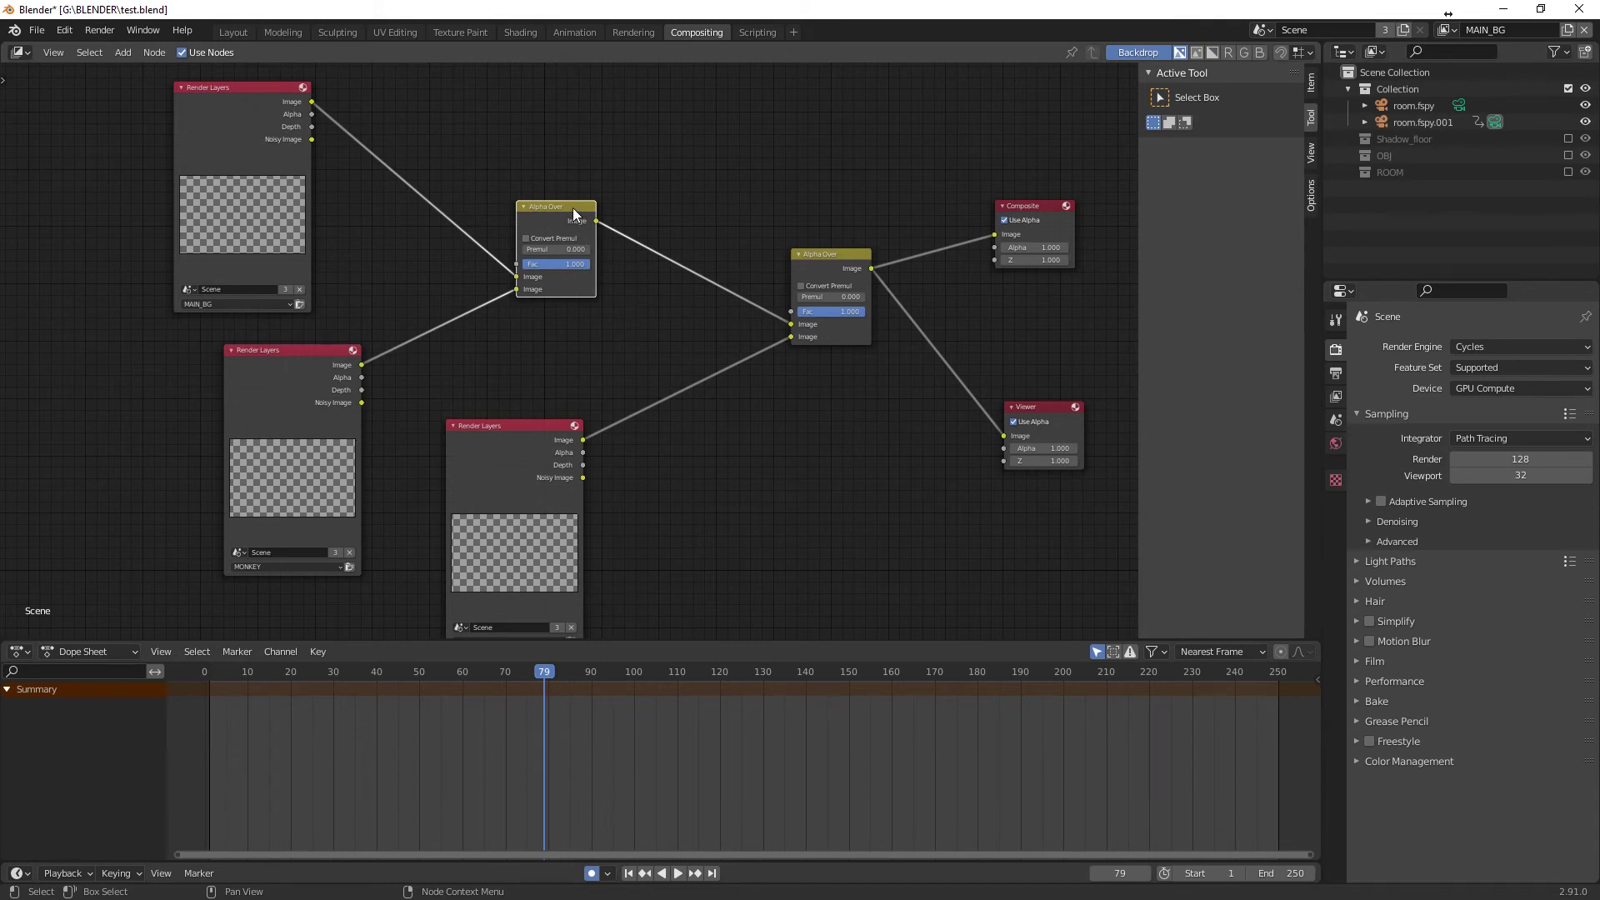
left_click_drag(573, 208, 561, 195)
left_click_drag(800, 254, 718, 212)
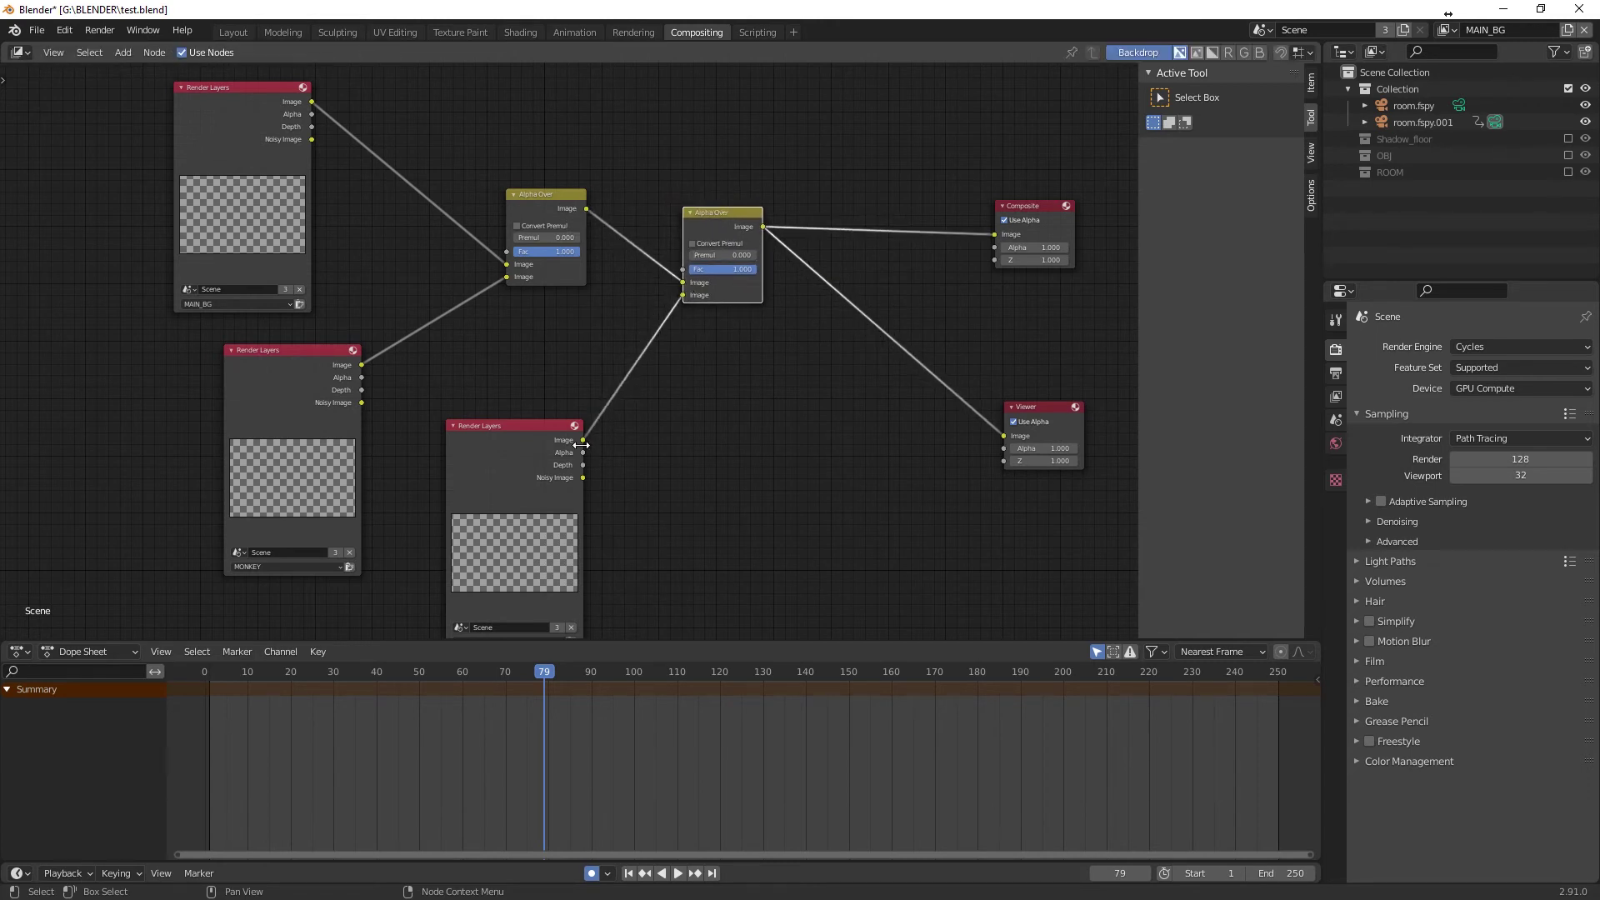
Step: Choose SHADOW as the third Render Layers node's layer, place it beneath the Alpha Over nodes, and align the Viewer under the Composite node
left_click_drag(538, 426, 546, 329)
left_click(489, 563)
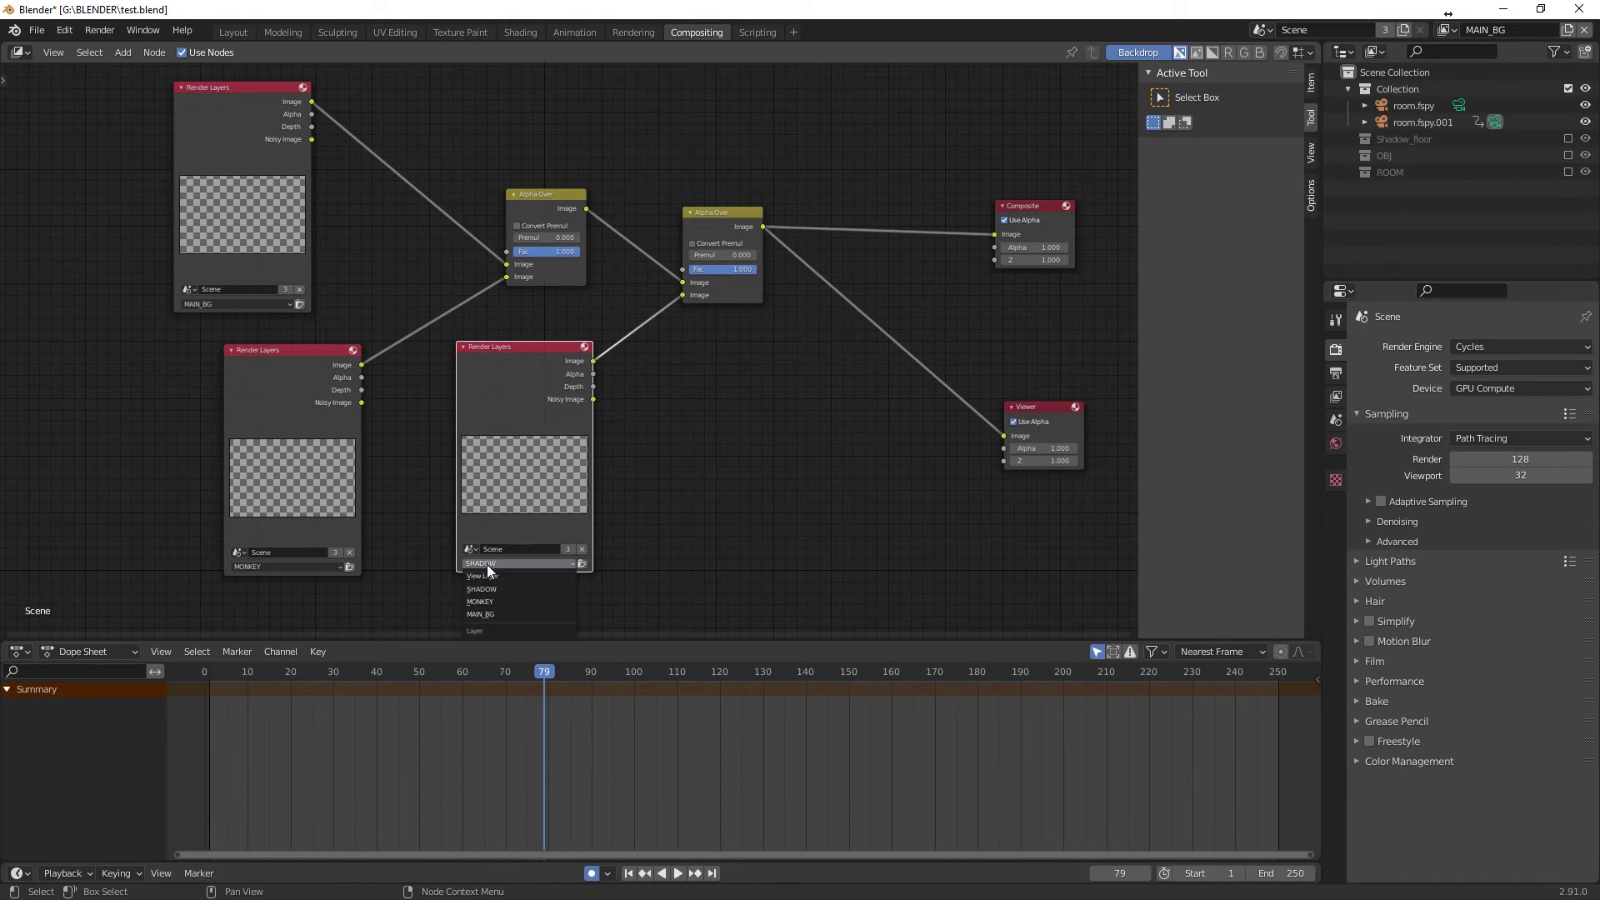
left_click(497, 592)
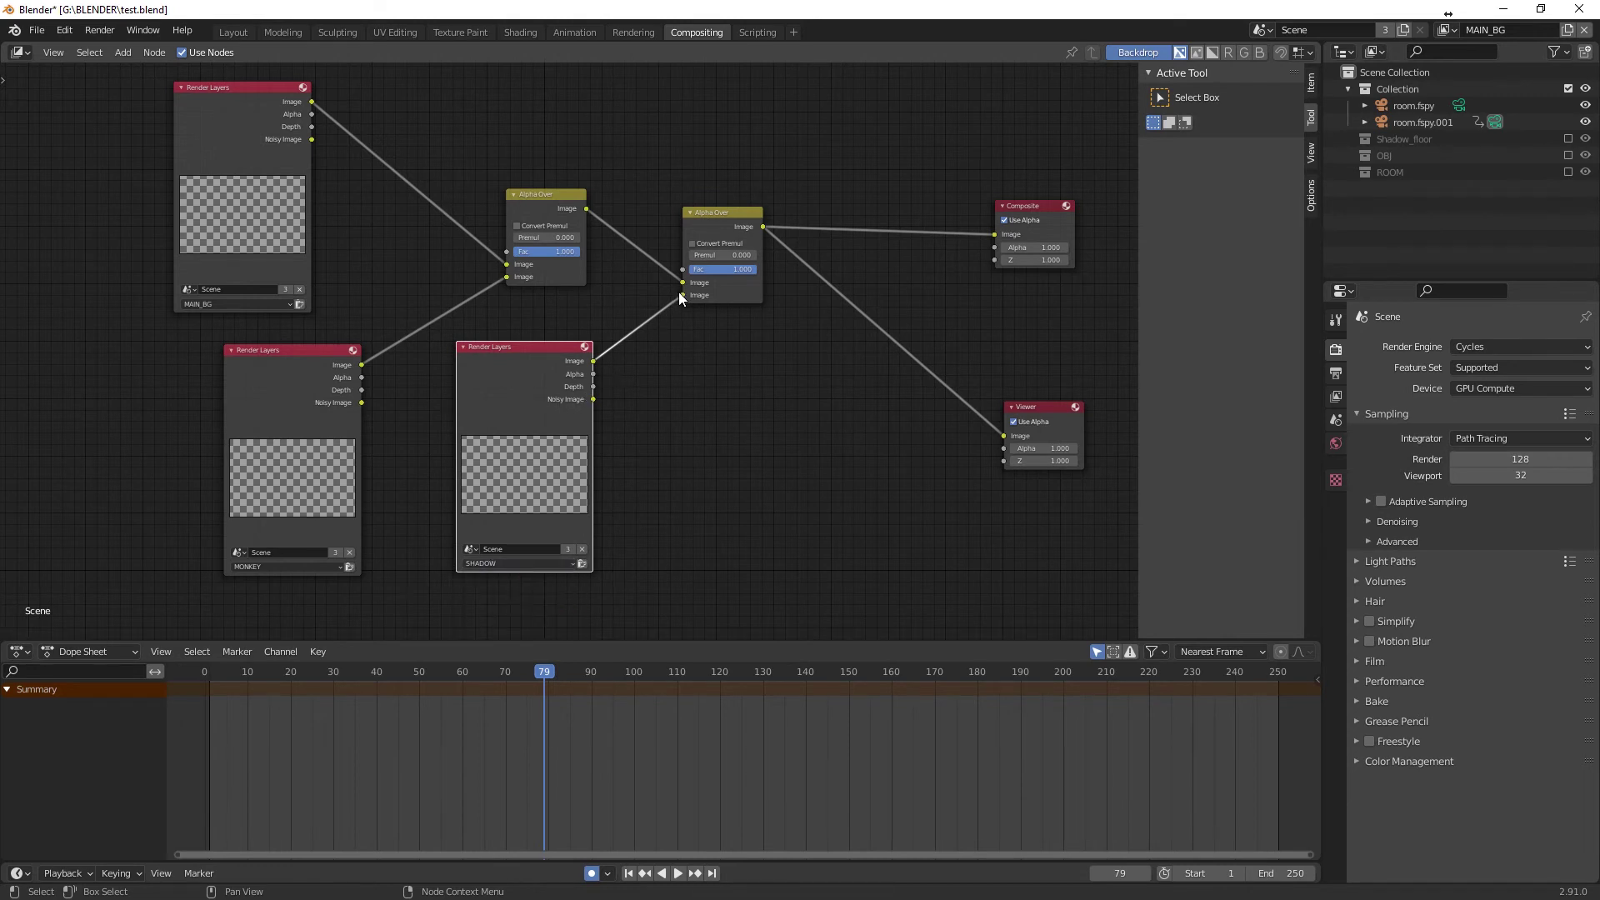
left_click_drag(563, 350, 551, 357)
left_click(702, 219)
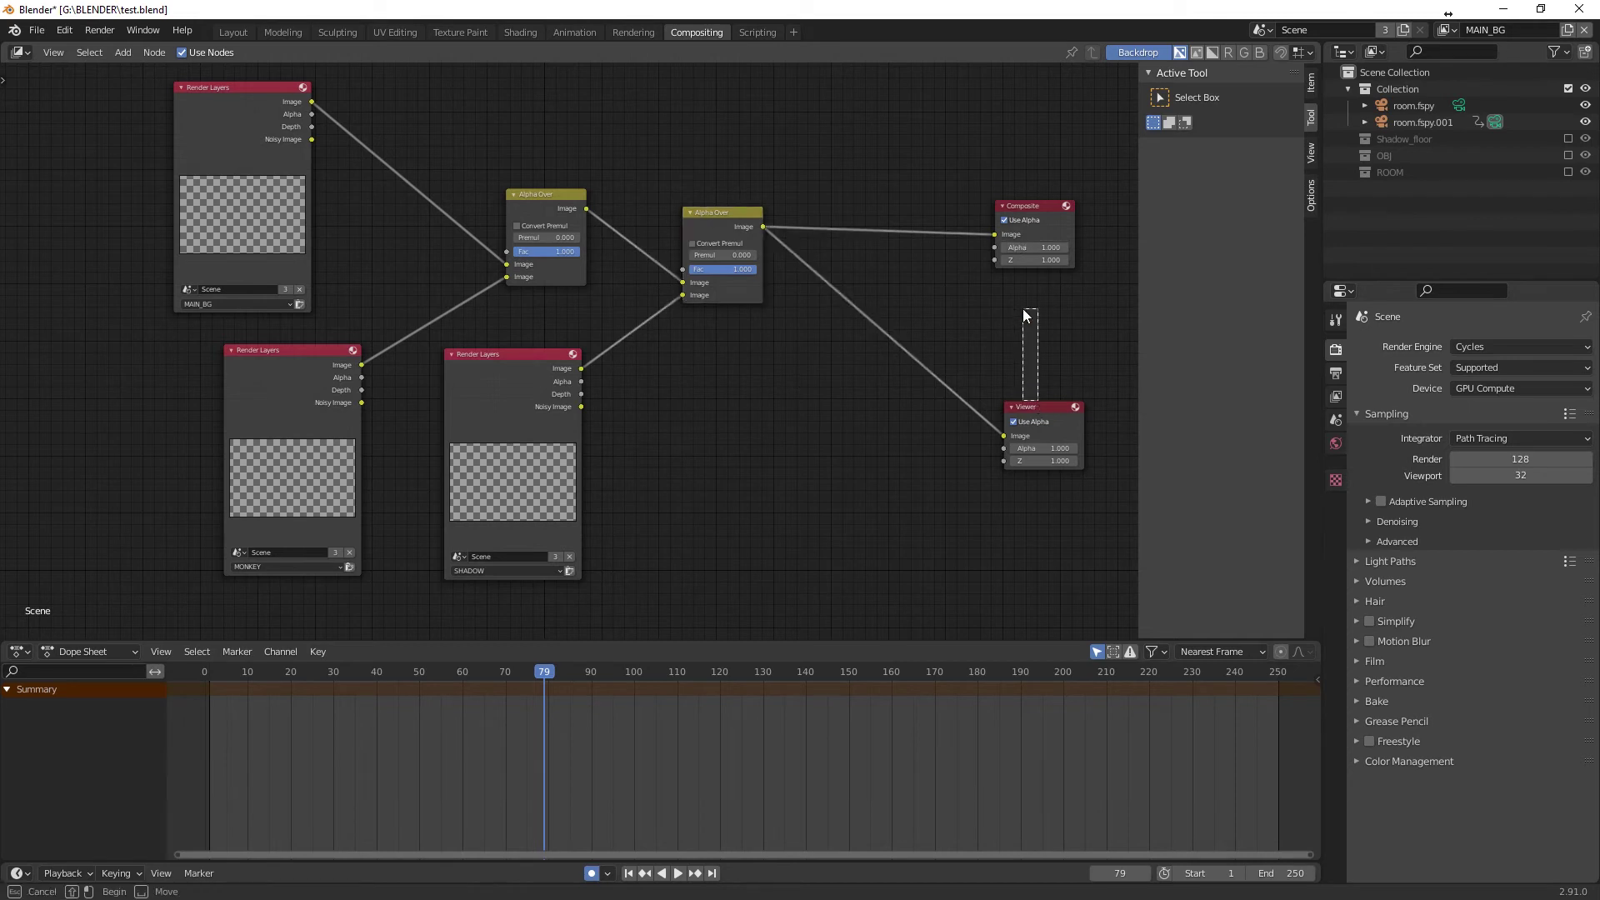
left_click_drag(1008, 428, 998, 351)
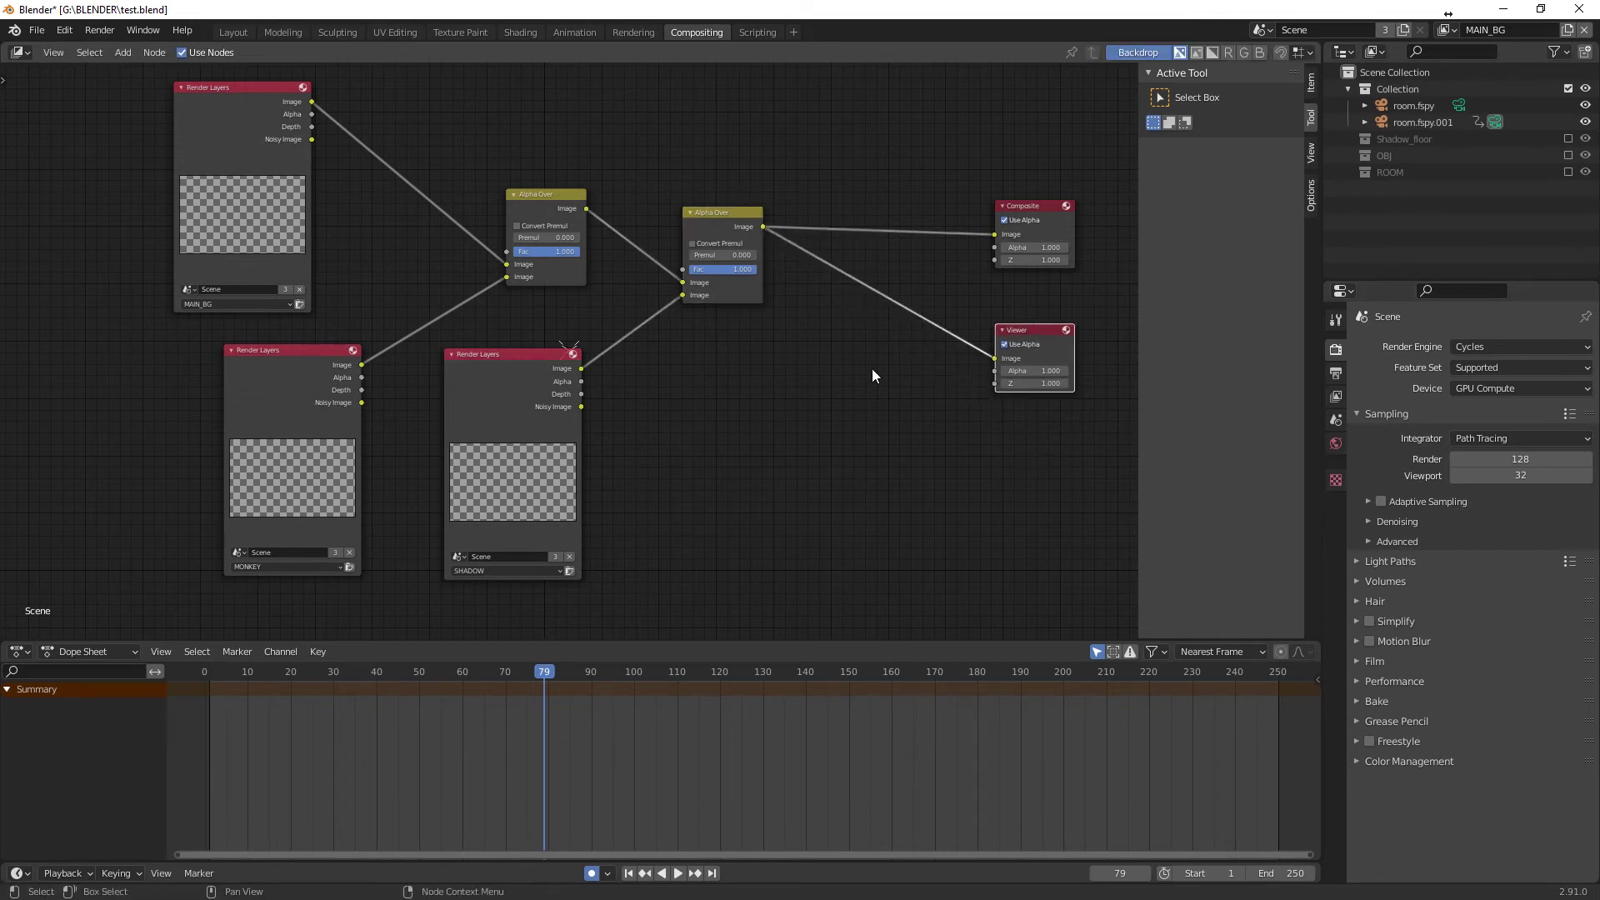
Step: Render frame 79 through the compositor, check the image and return to the node setup
key("F12")
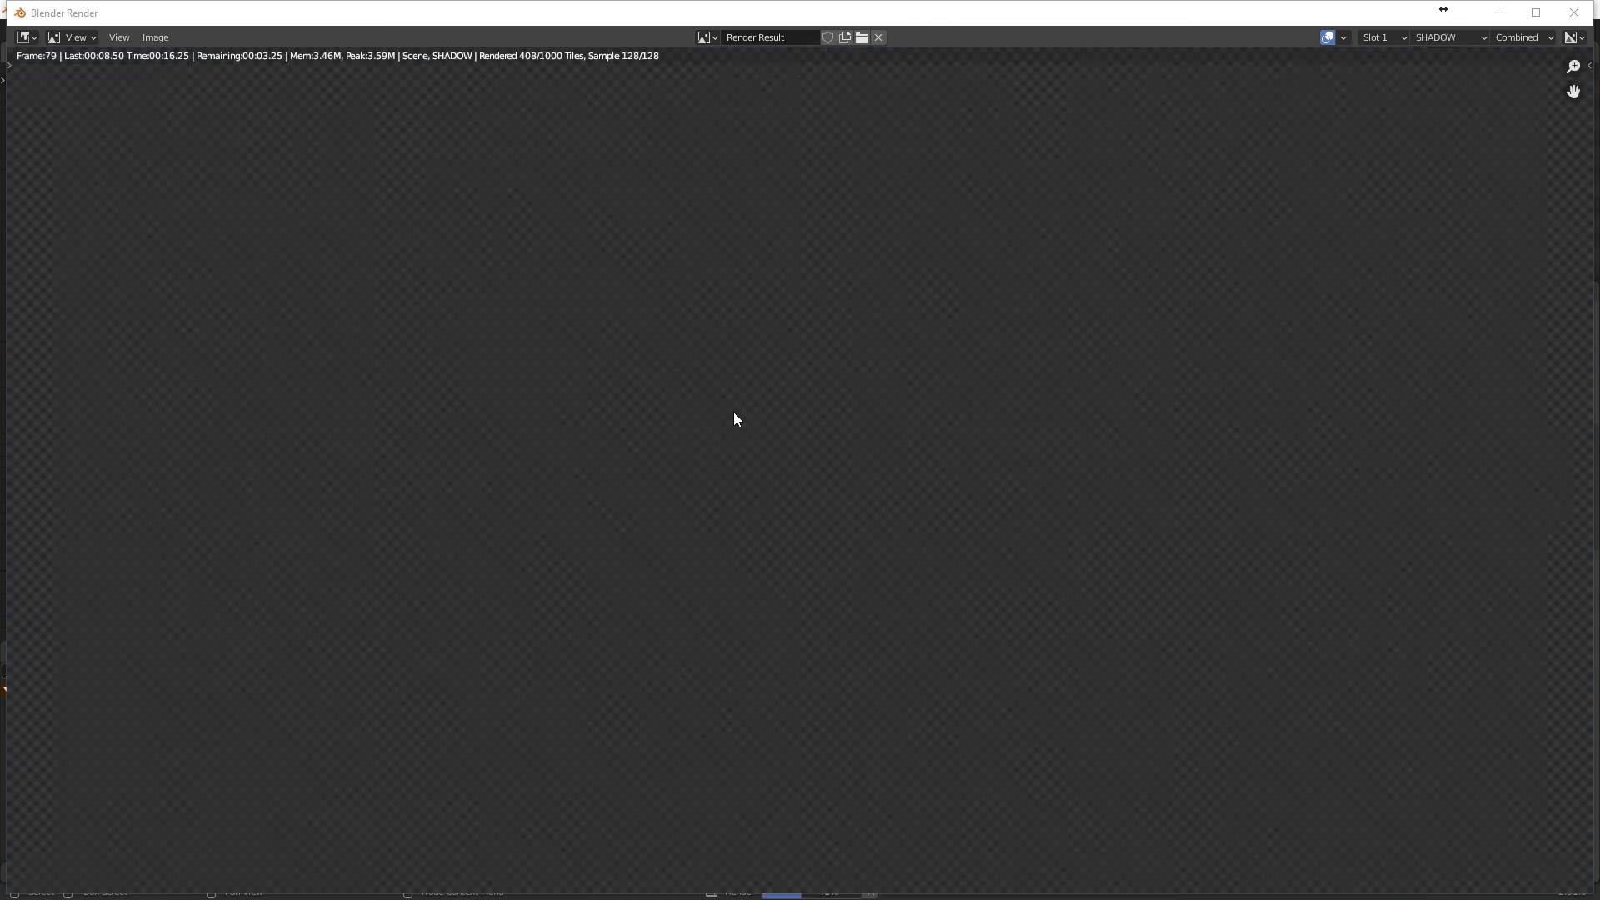
scroll(734, 412, "down", 2)
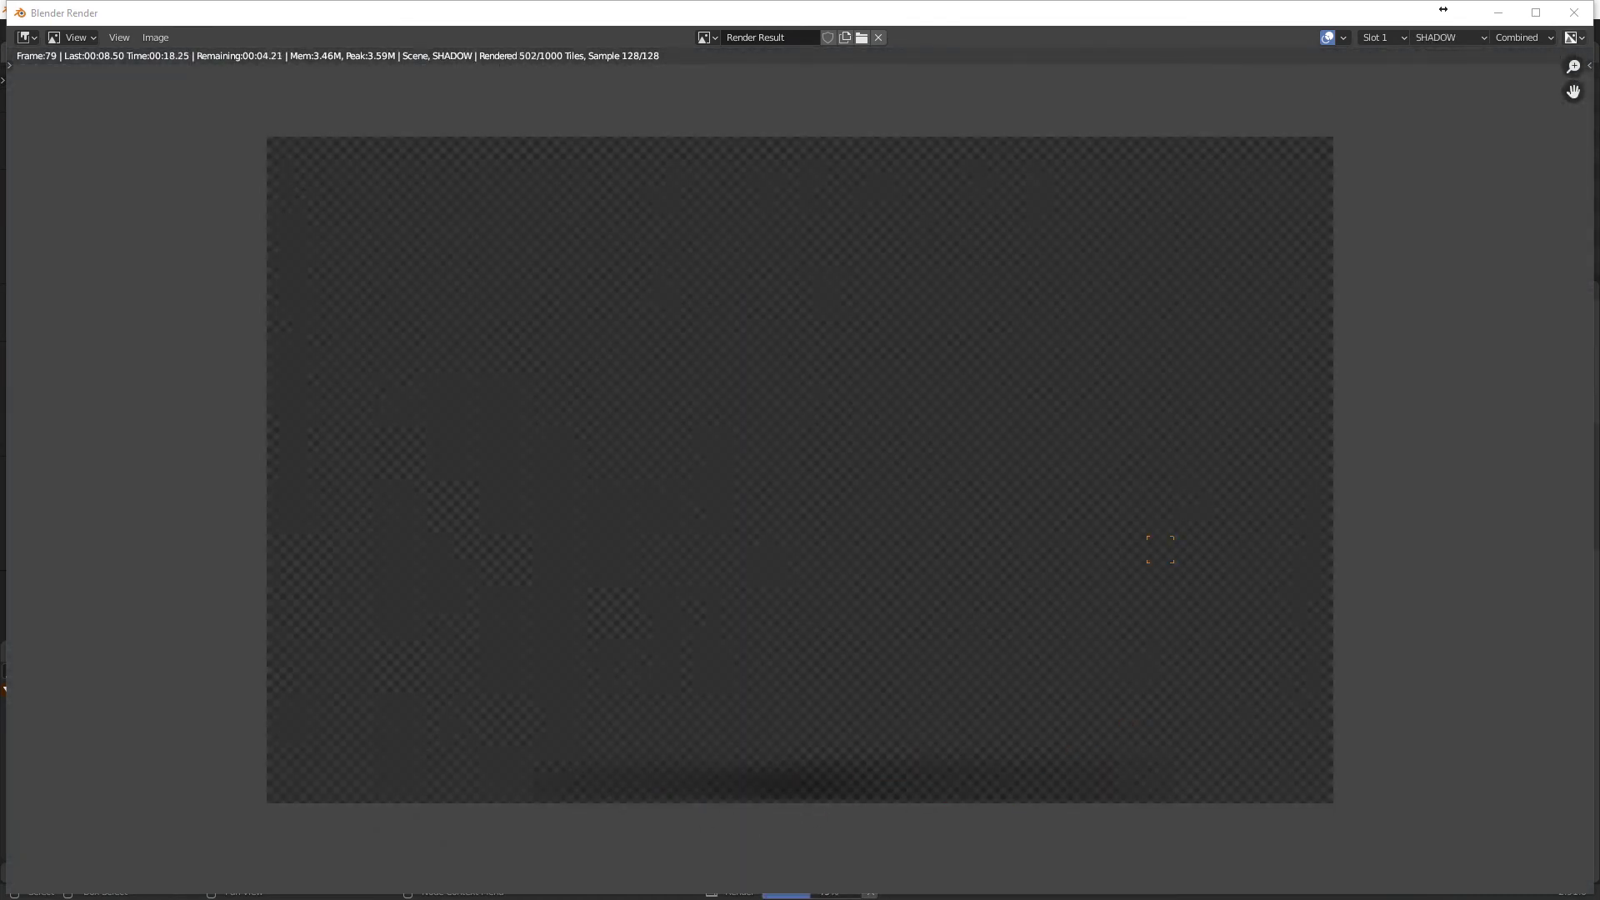
key("Escape")
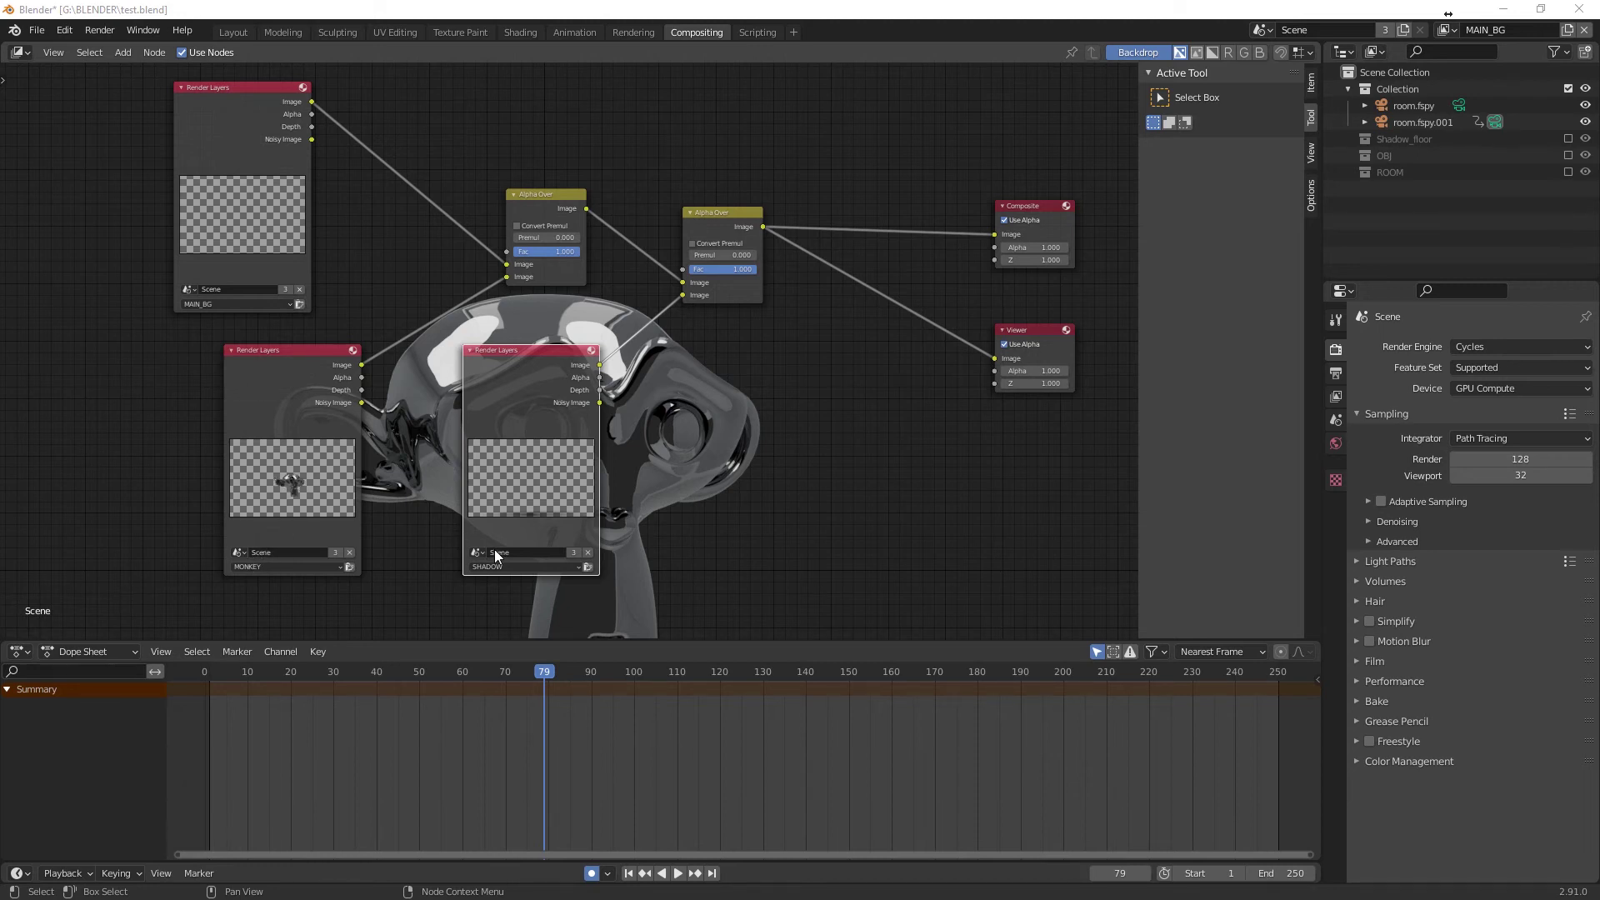
Step: Enable the ROOM collection in the MAIN_BG view layer and nudge the SHADOW and MAIN_BG Render Layers nodes
left_click_drag(522, 355, 530, 359)
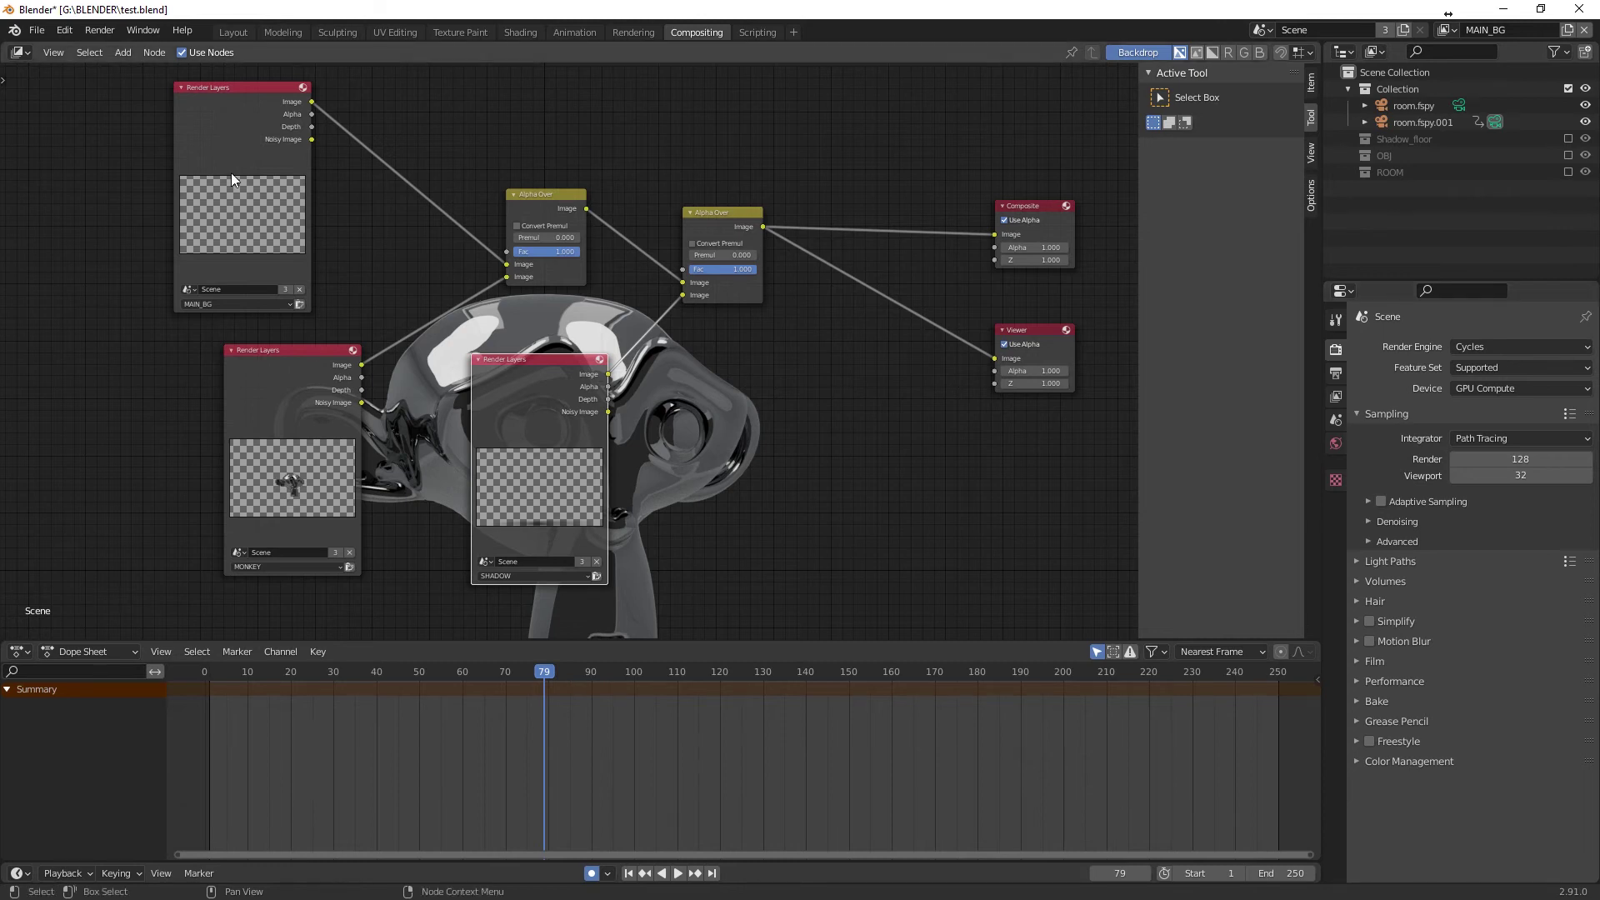
left_click_drag(223, 86, 238, 92)
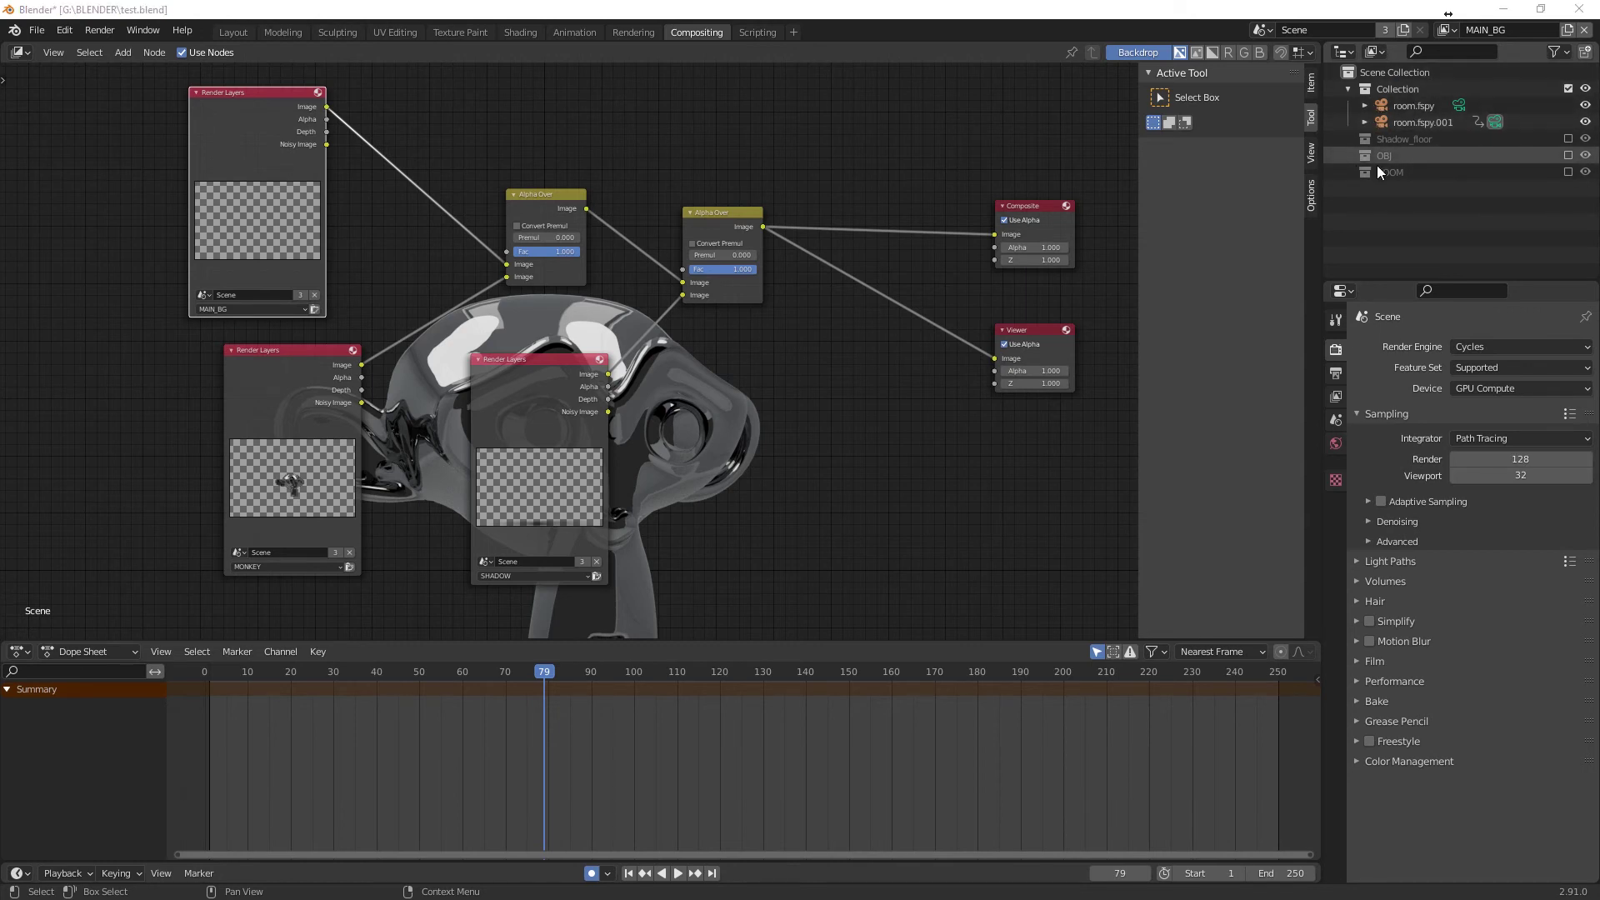
left_click(1569, 172)
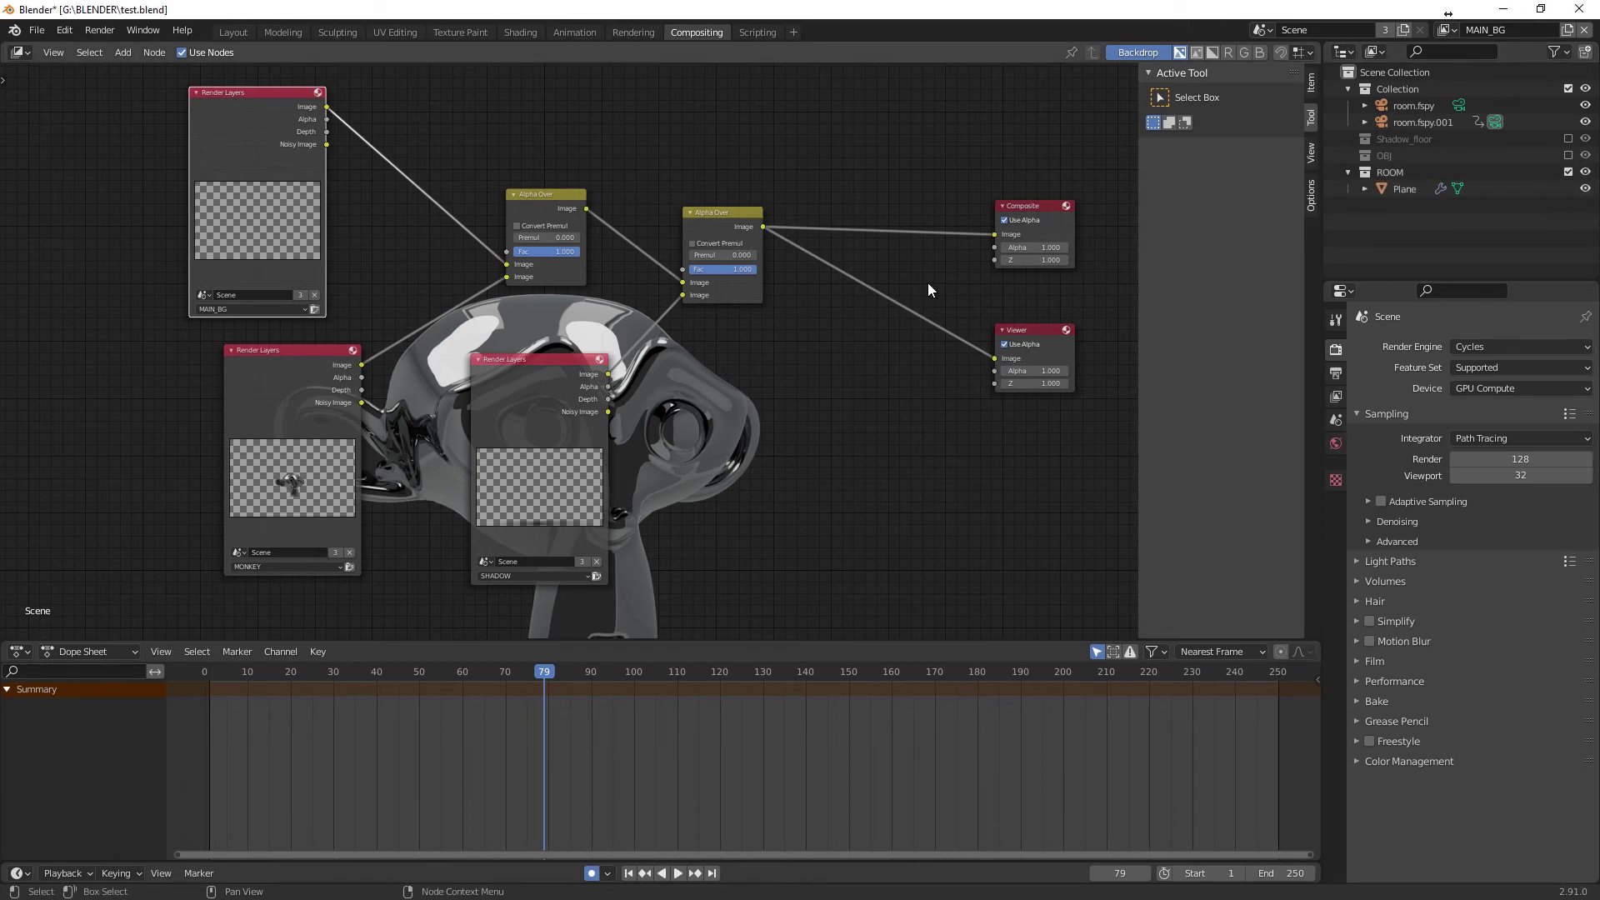
Step: Render frame 79 and view the MAIN_BG, MONKEY and SHADOW layers of the result one after another
key("F12")
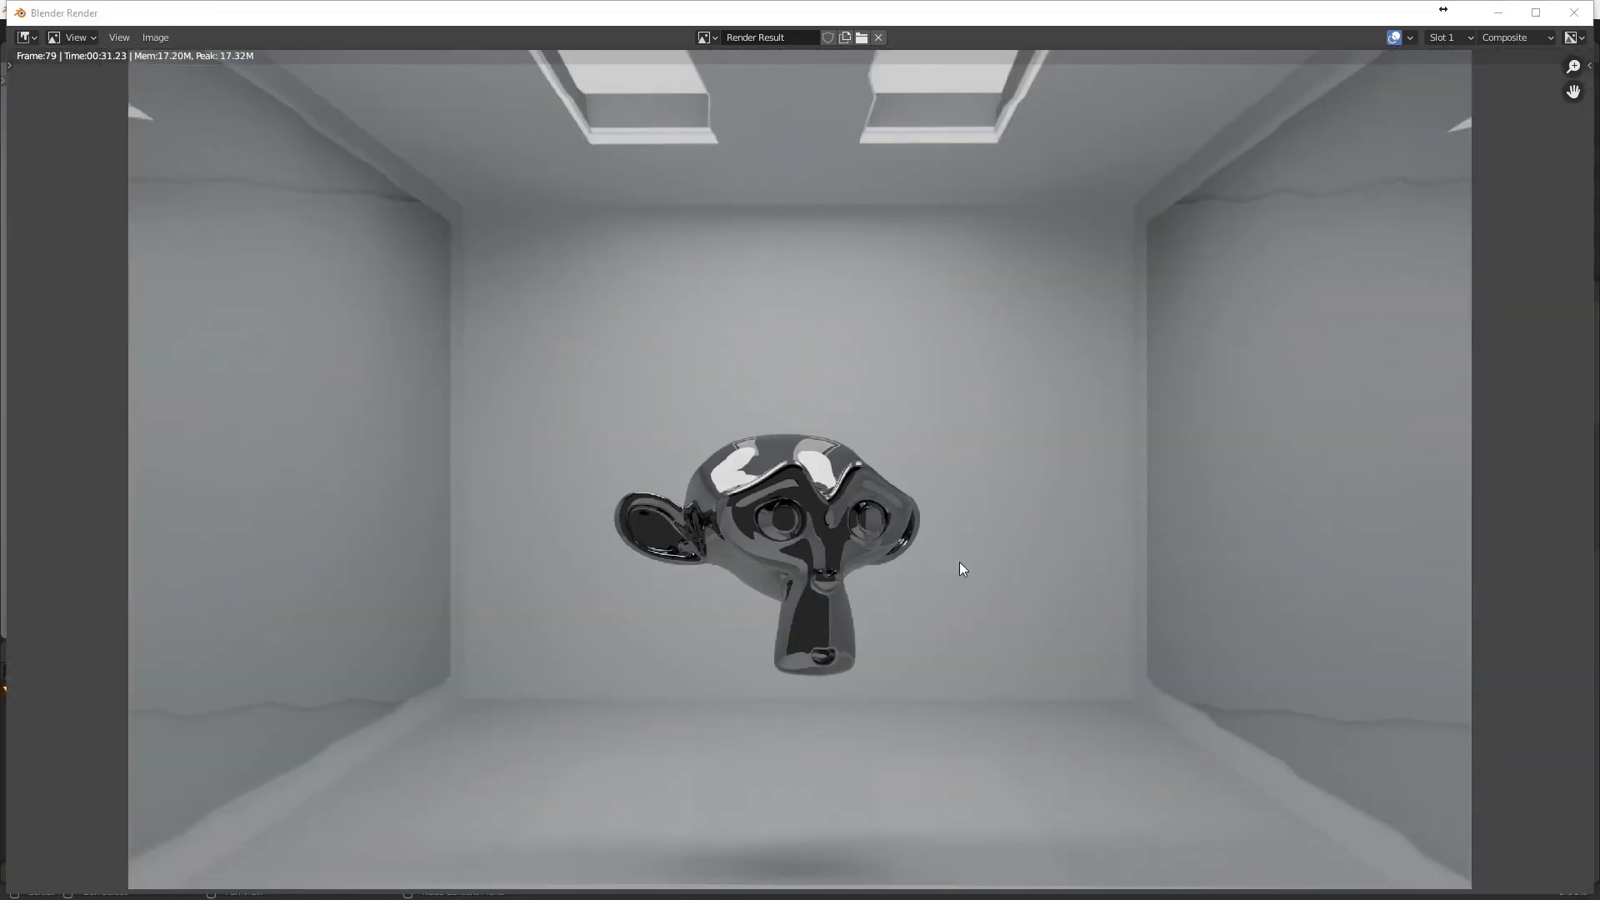
scroll(963, 569, "down", 1)
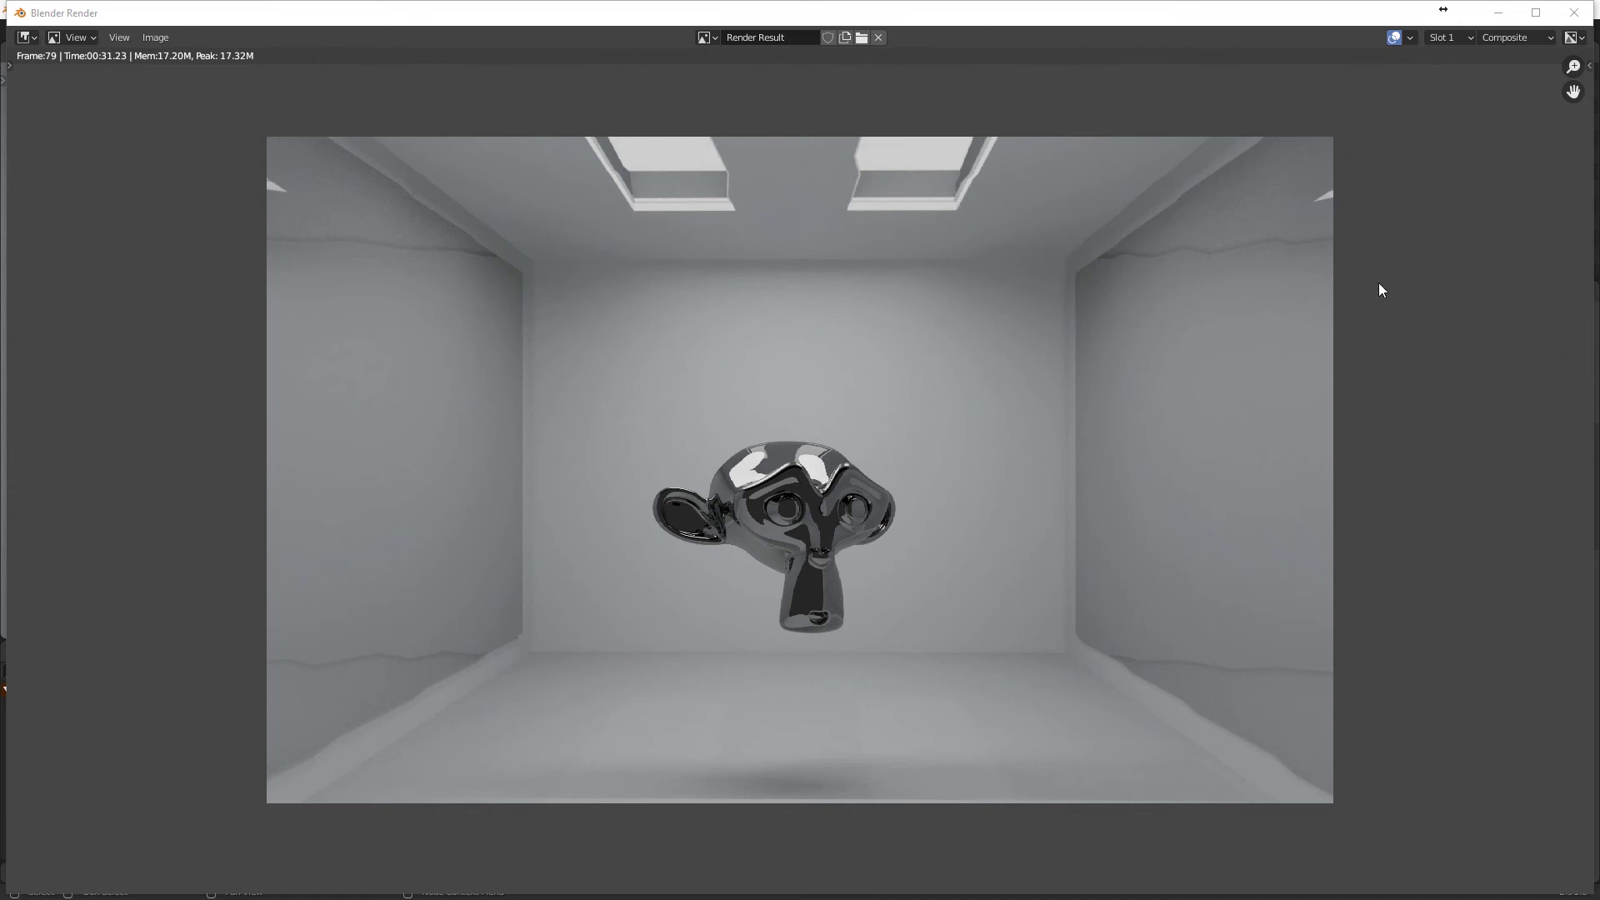
left_click(1537, 42)
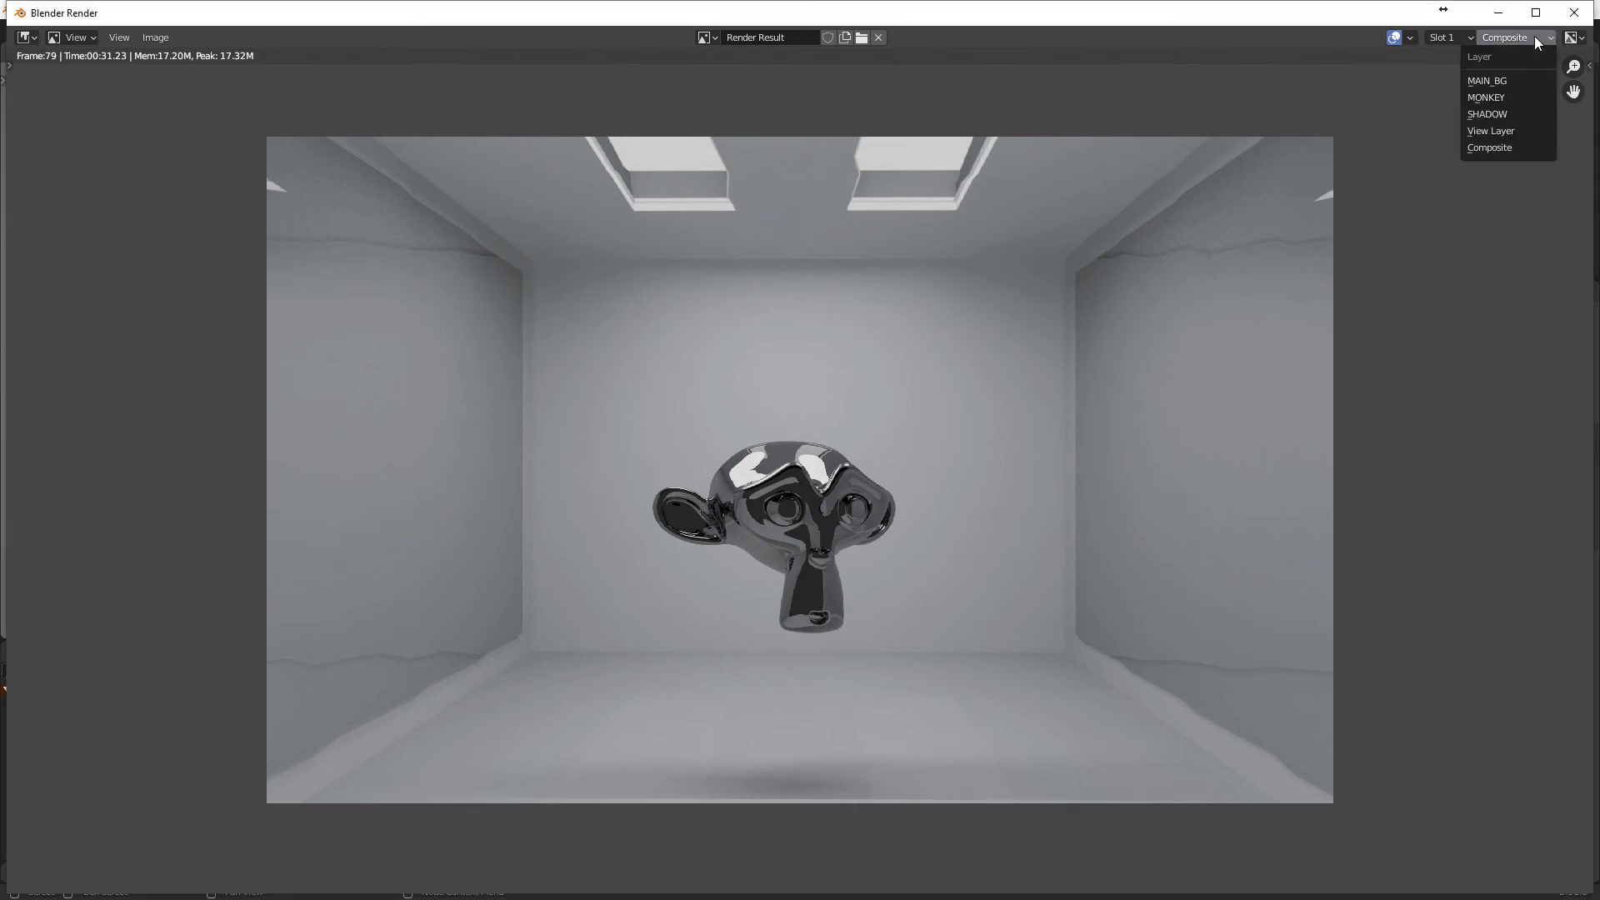
left_click(1494, 83)
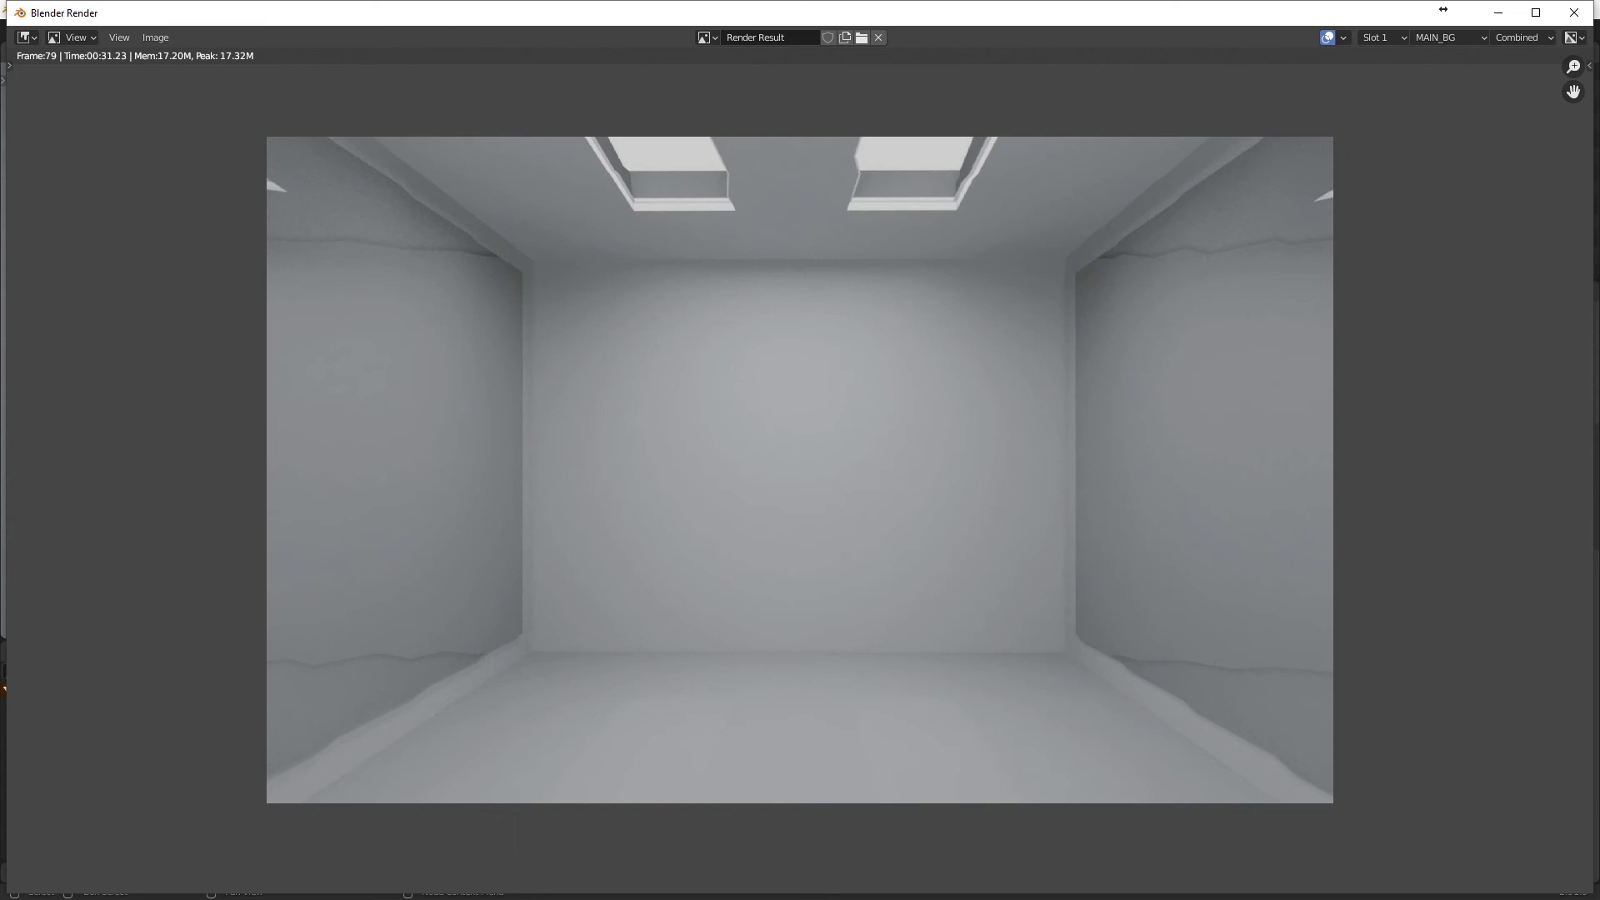
left_click(1468, 39)
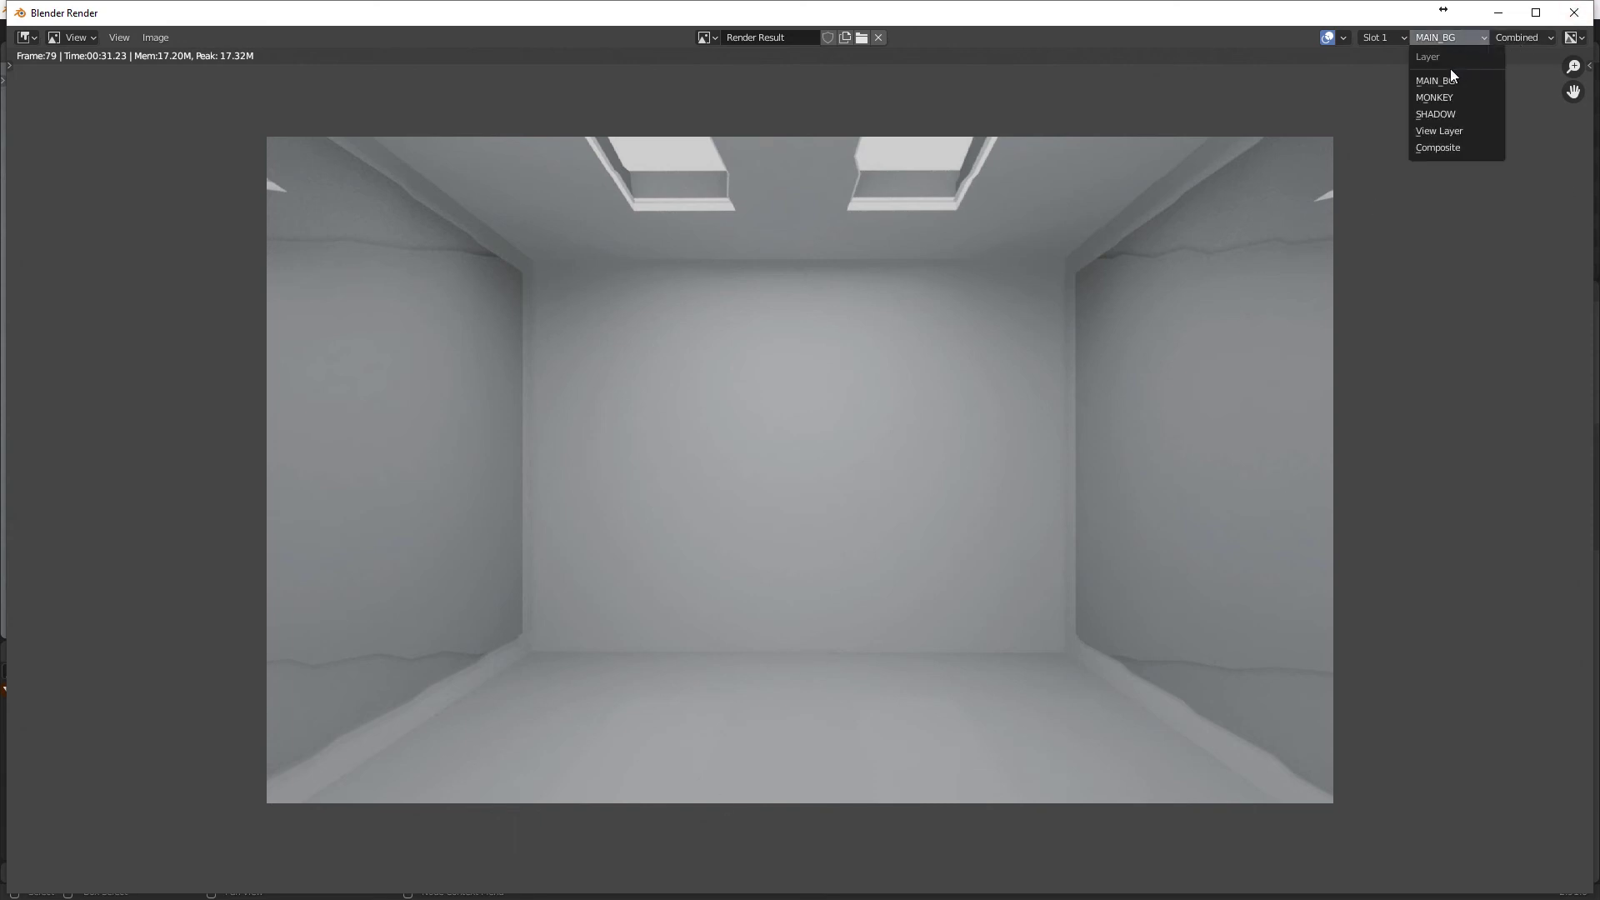
left_click(1446, 90)
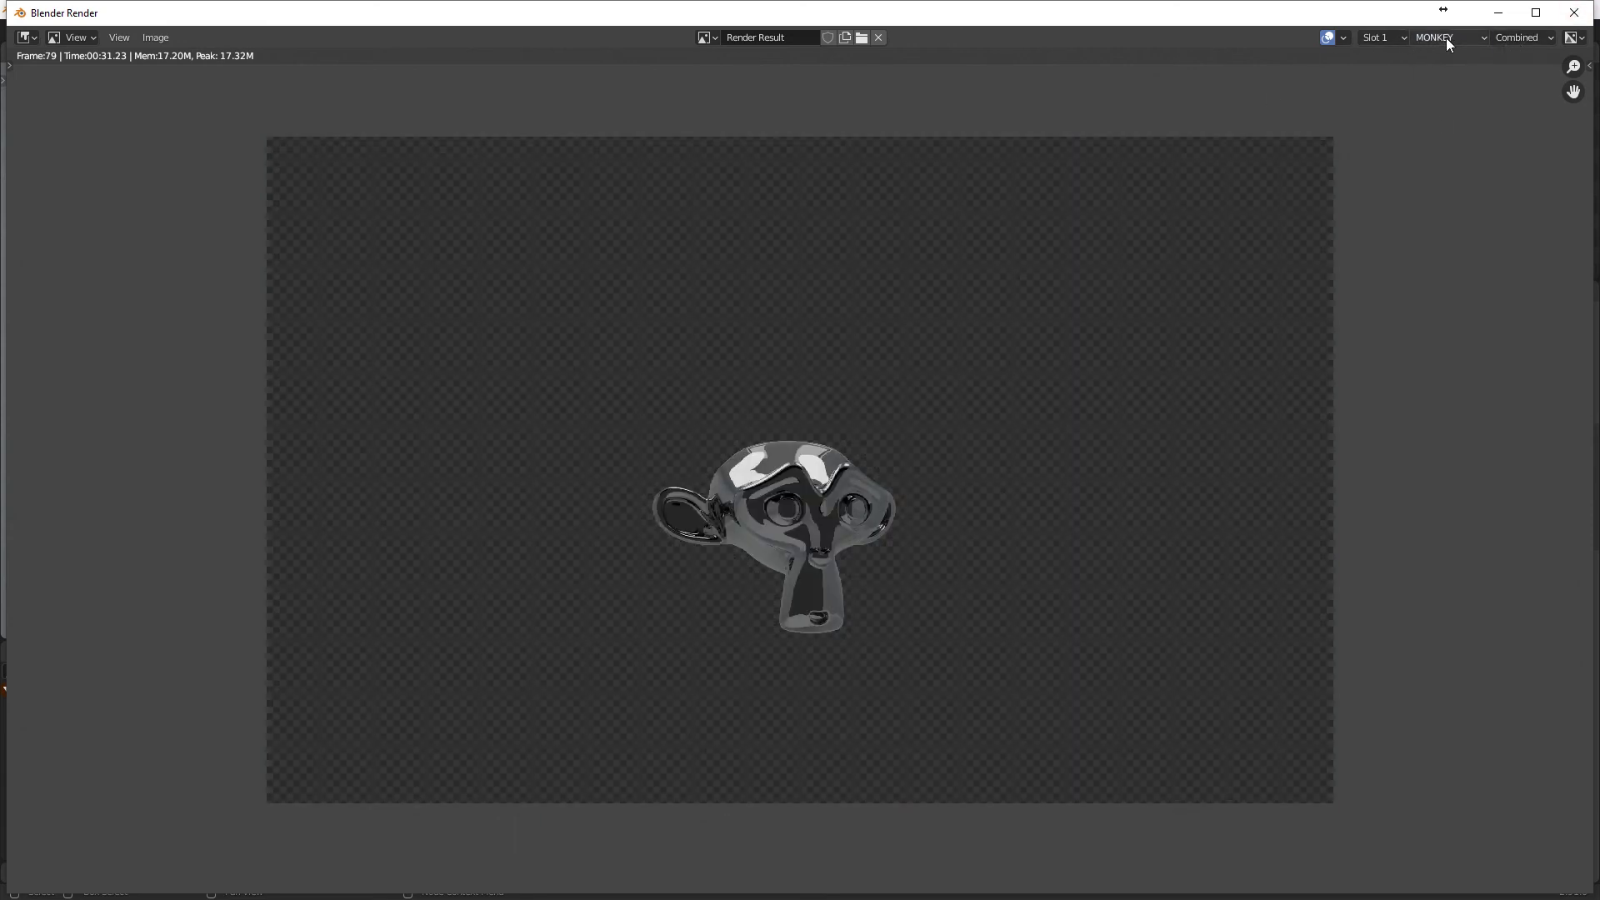
left_click(1447, 38)
left_click(1457, 116)
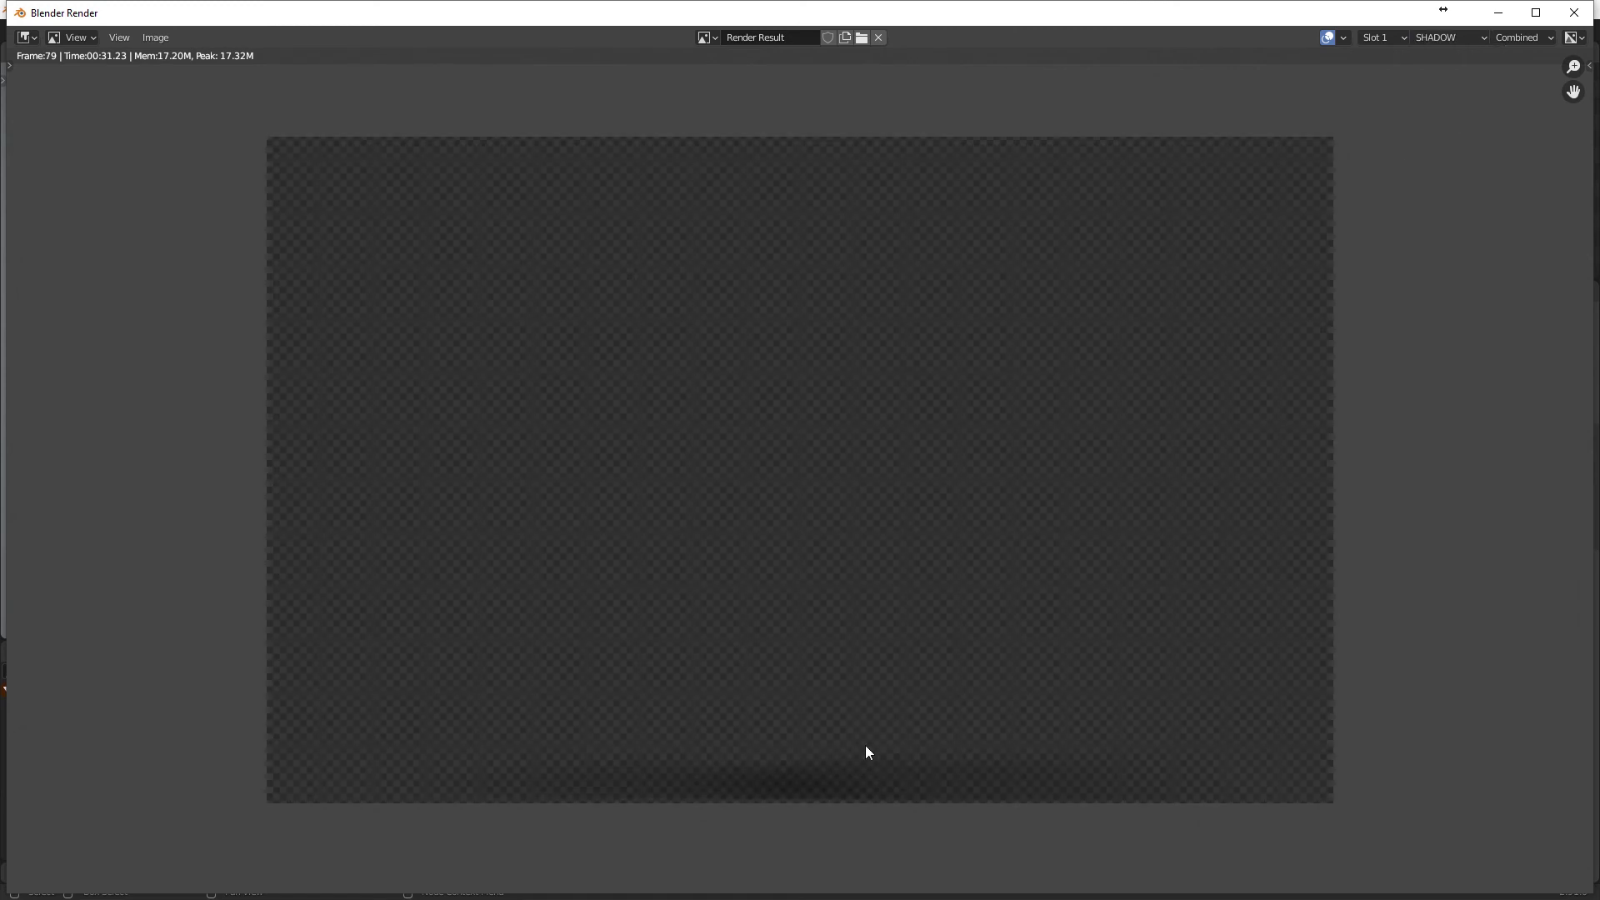
Step: Return the render result to the MAIN_BG layer, examine its wall edges at full size and close the render window
left_click(1443, 37)
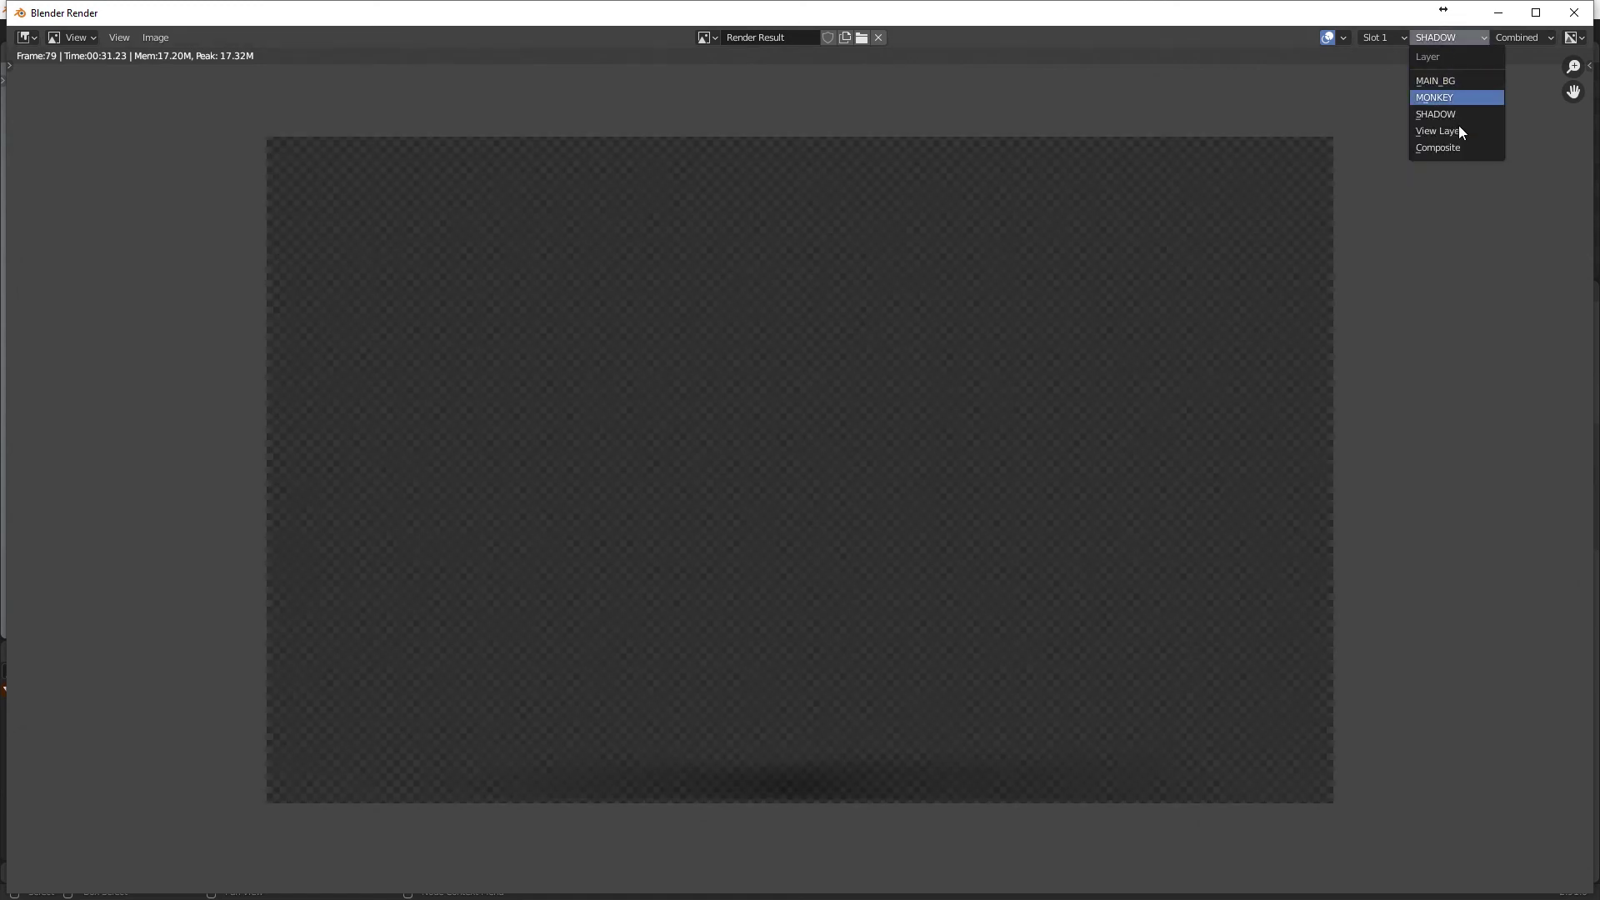
left_click(1468, 81)
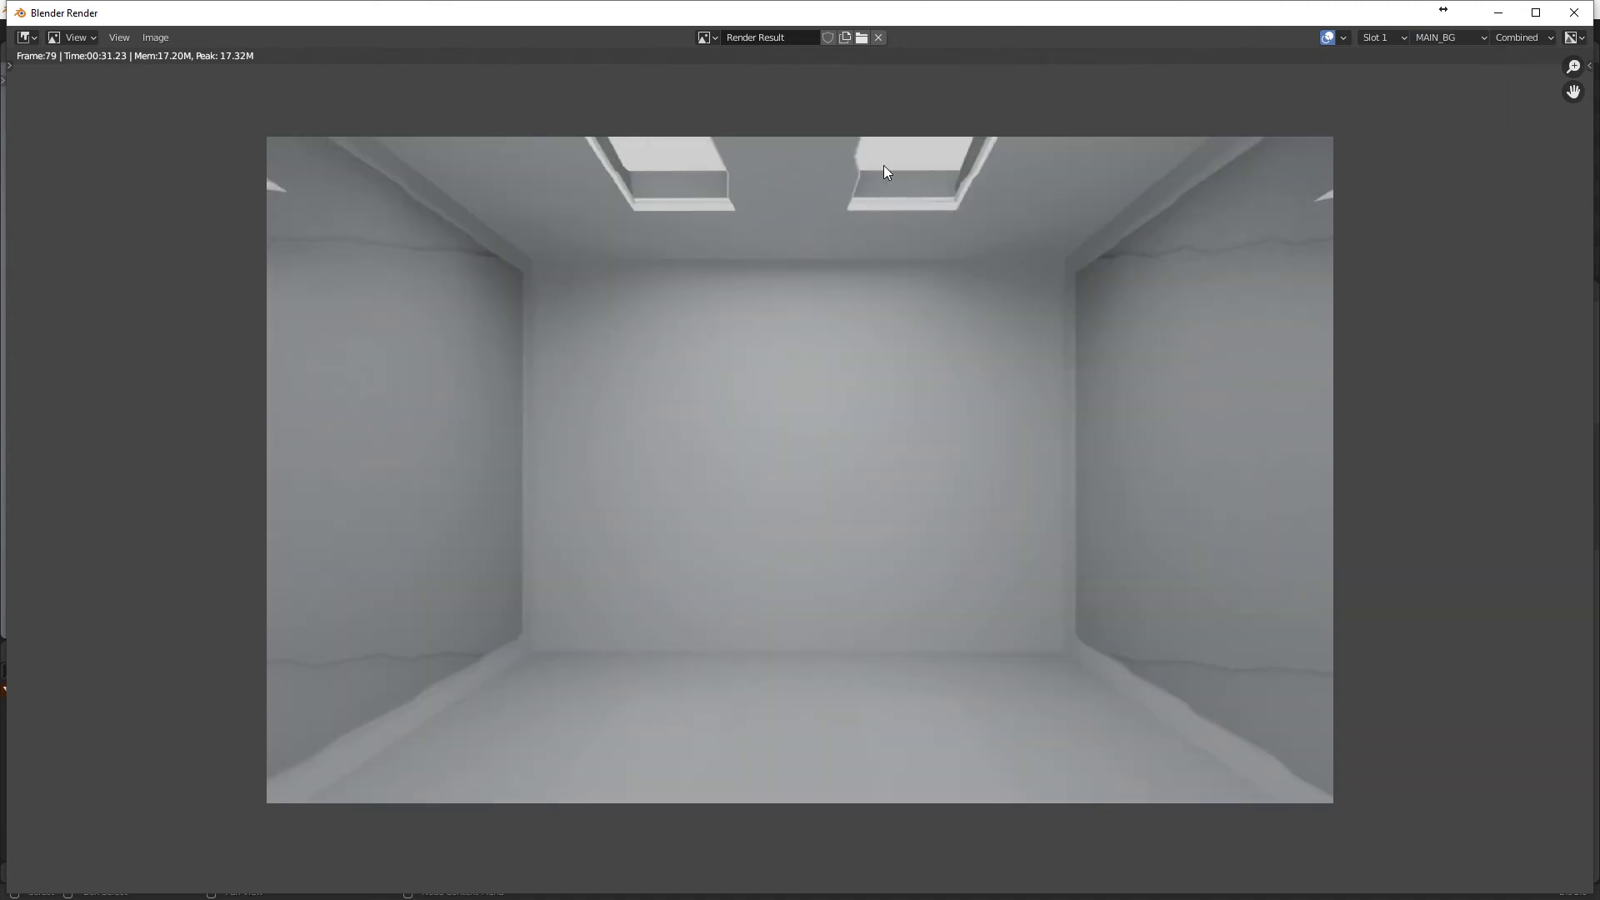
key("shift+Home")
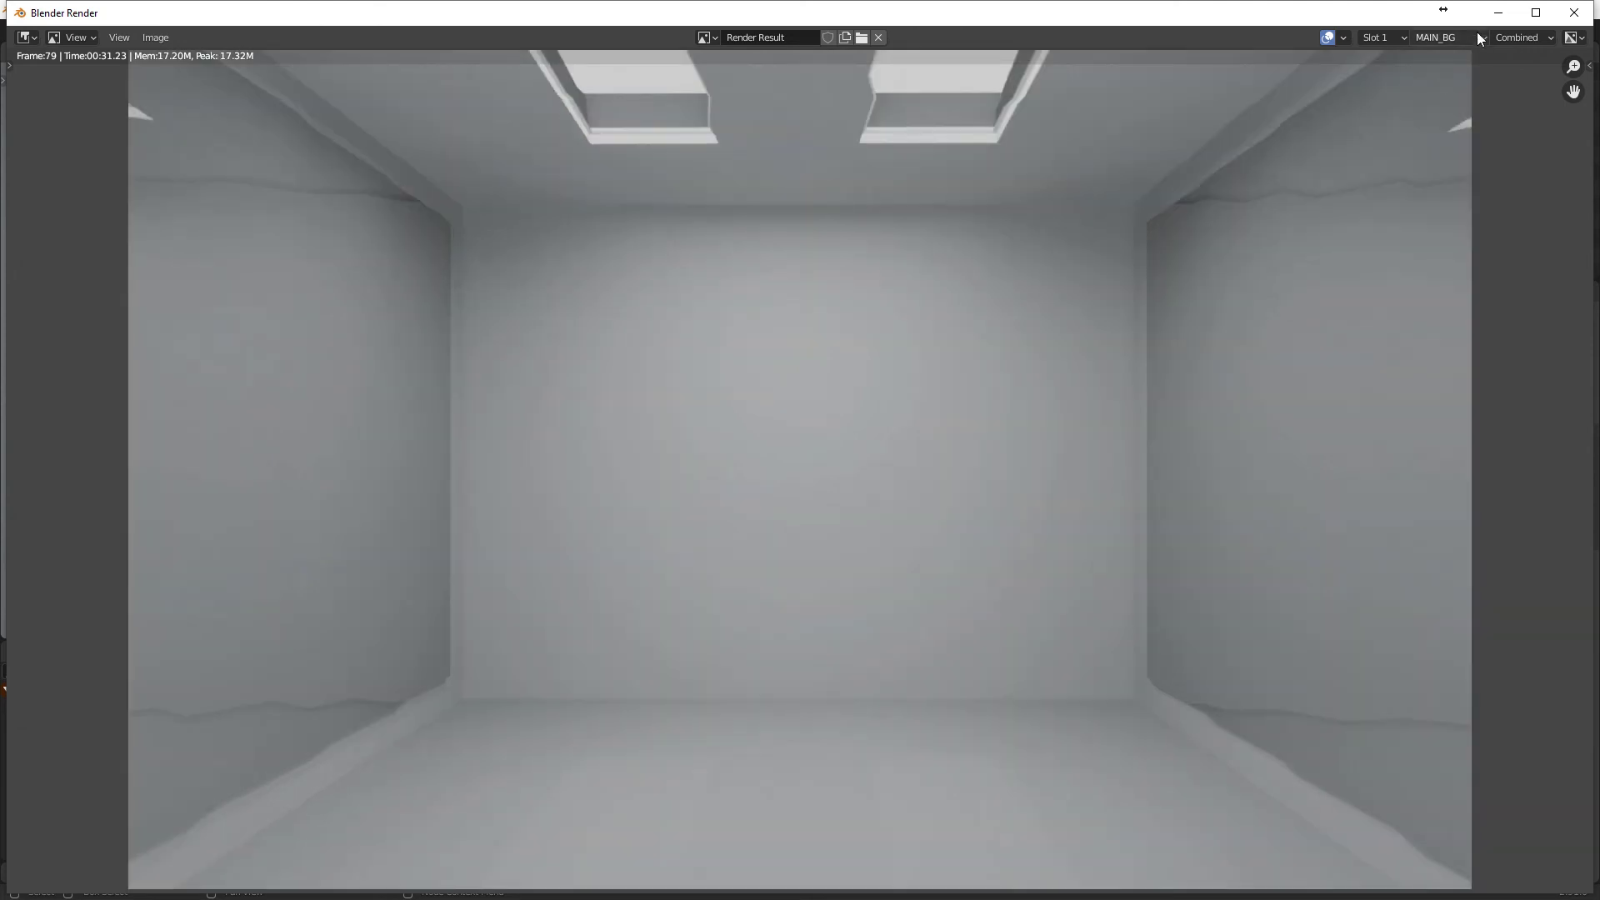
left_click(1574, 14)
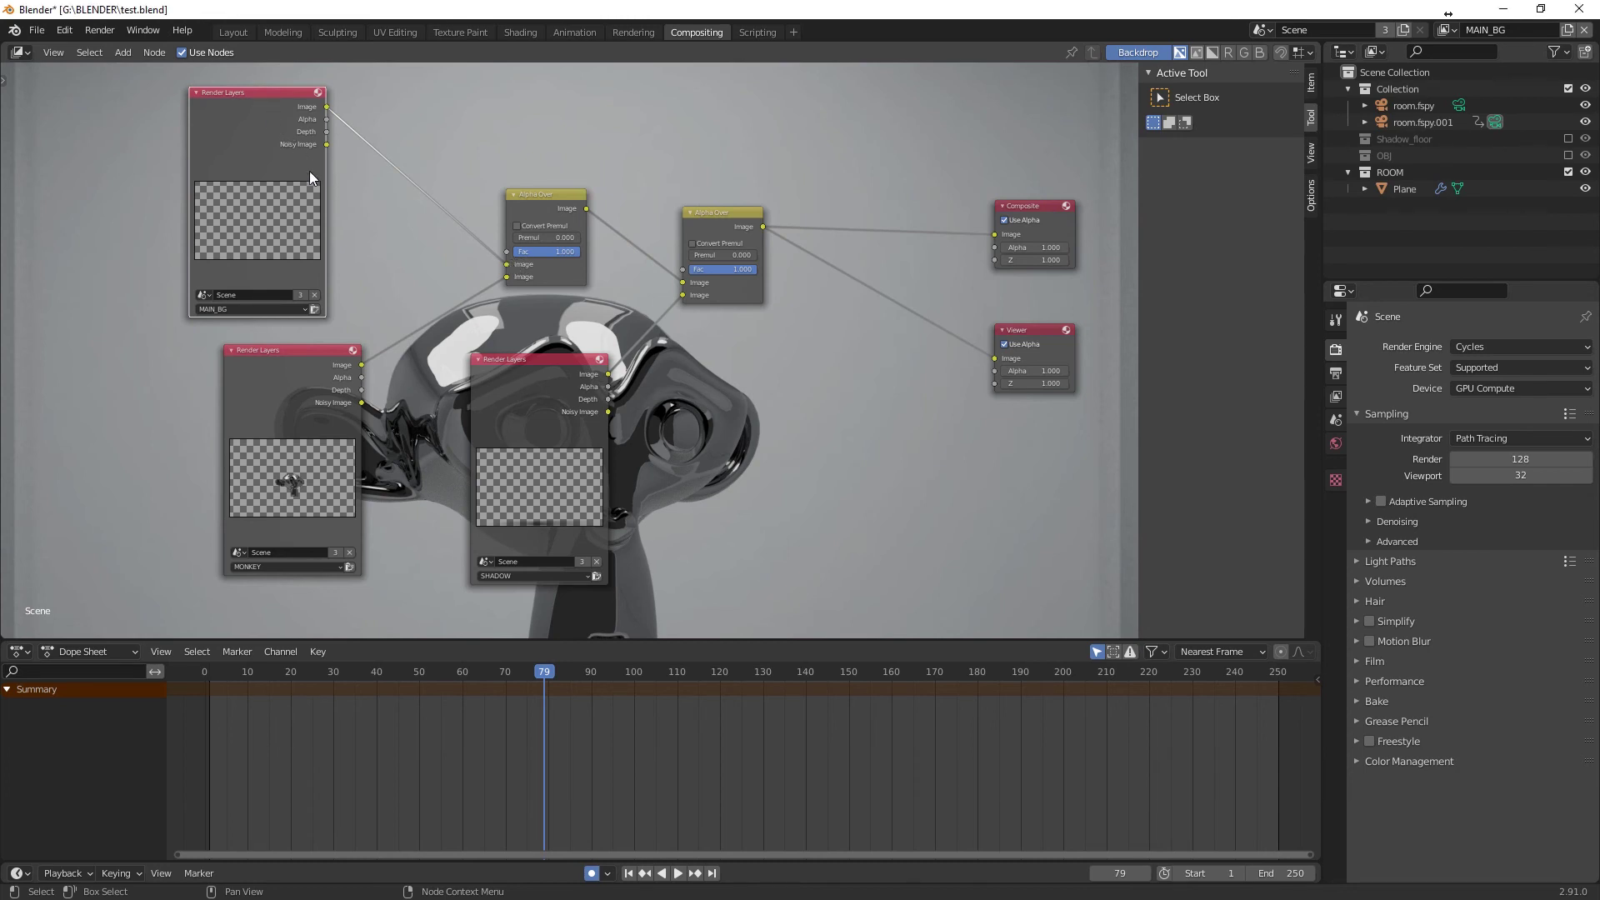
Step: Shift the MONKEY and SHADOW Render Layers nodes slightly away from the Alpha Over nodes
mouse_move(507, 263)
left_mouse_down()
mouse_move(448, 267)
mouse_move(508, 264)
left_mouse_up()
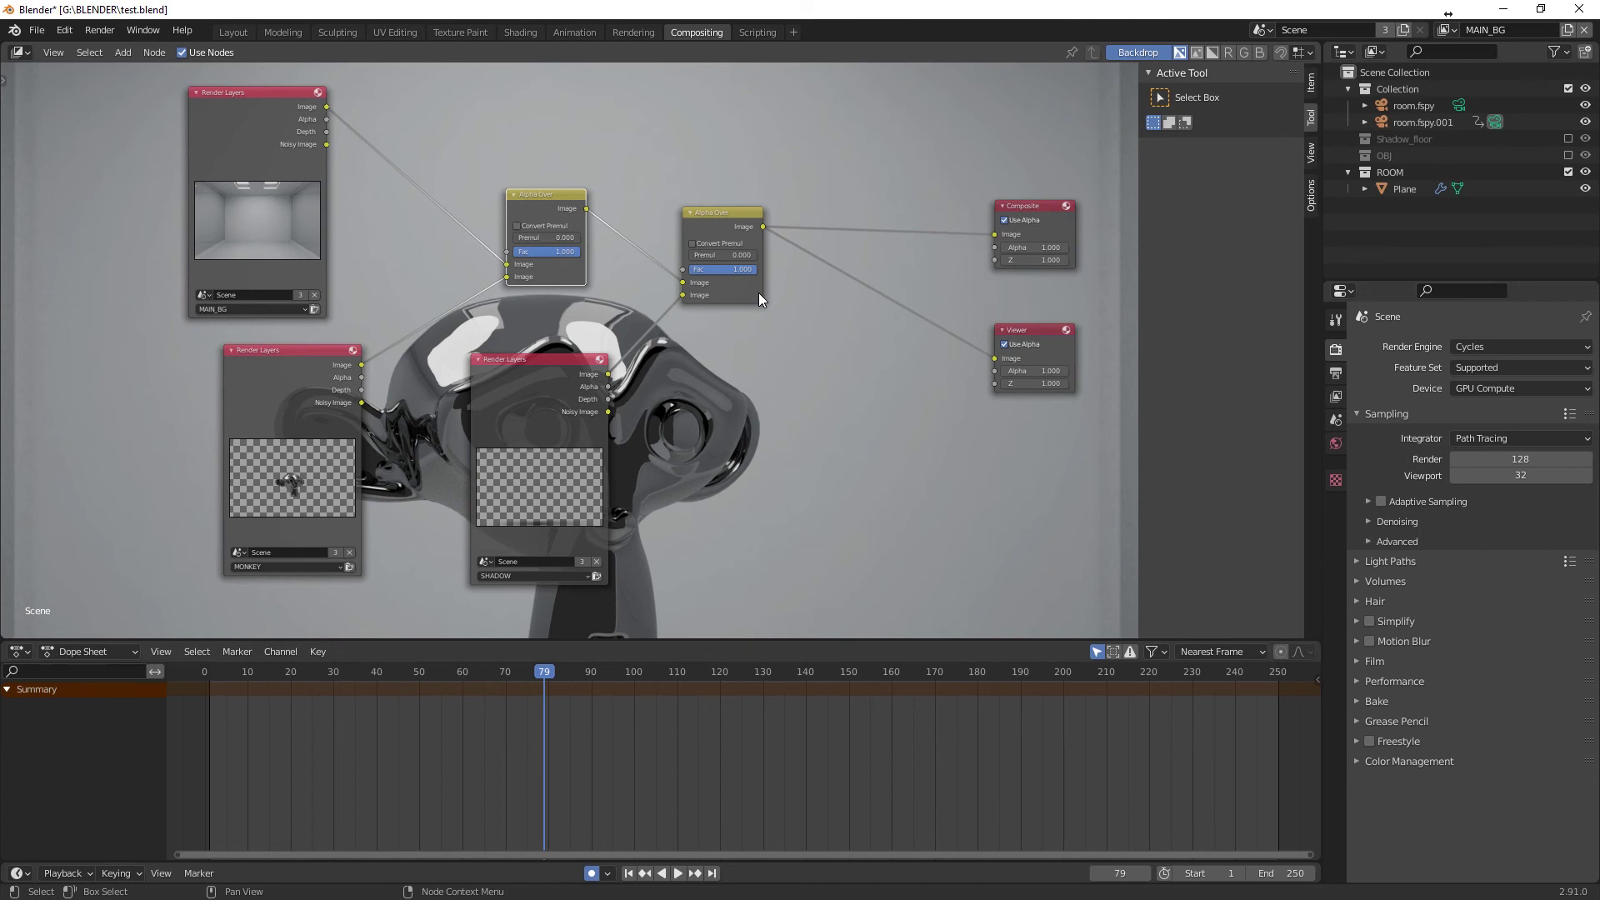
left_click_drag(298, 353, 287, 354)
left_click_drag(533, 363, 514, 367)
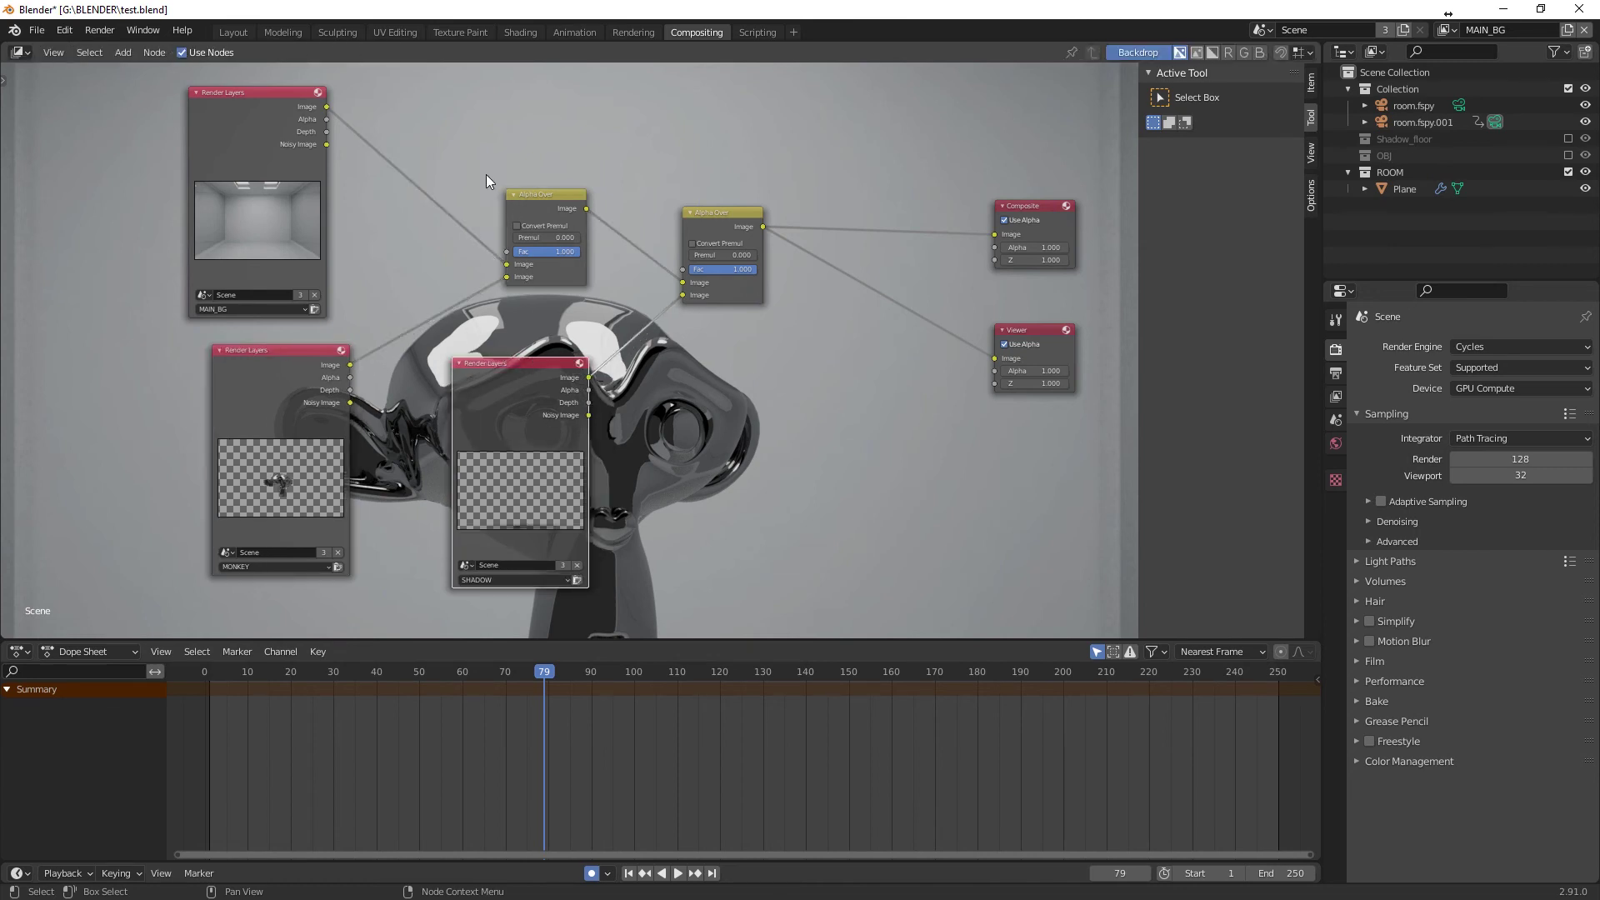
Step: Set the Subdivision modifier's Render level to 4 on the room plane in the Layout workspace
left_click(233, 33)
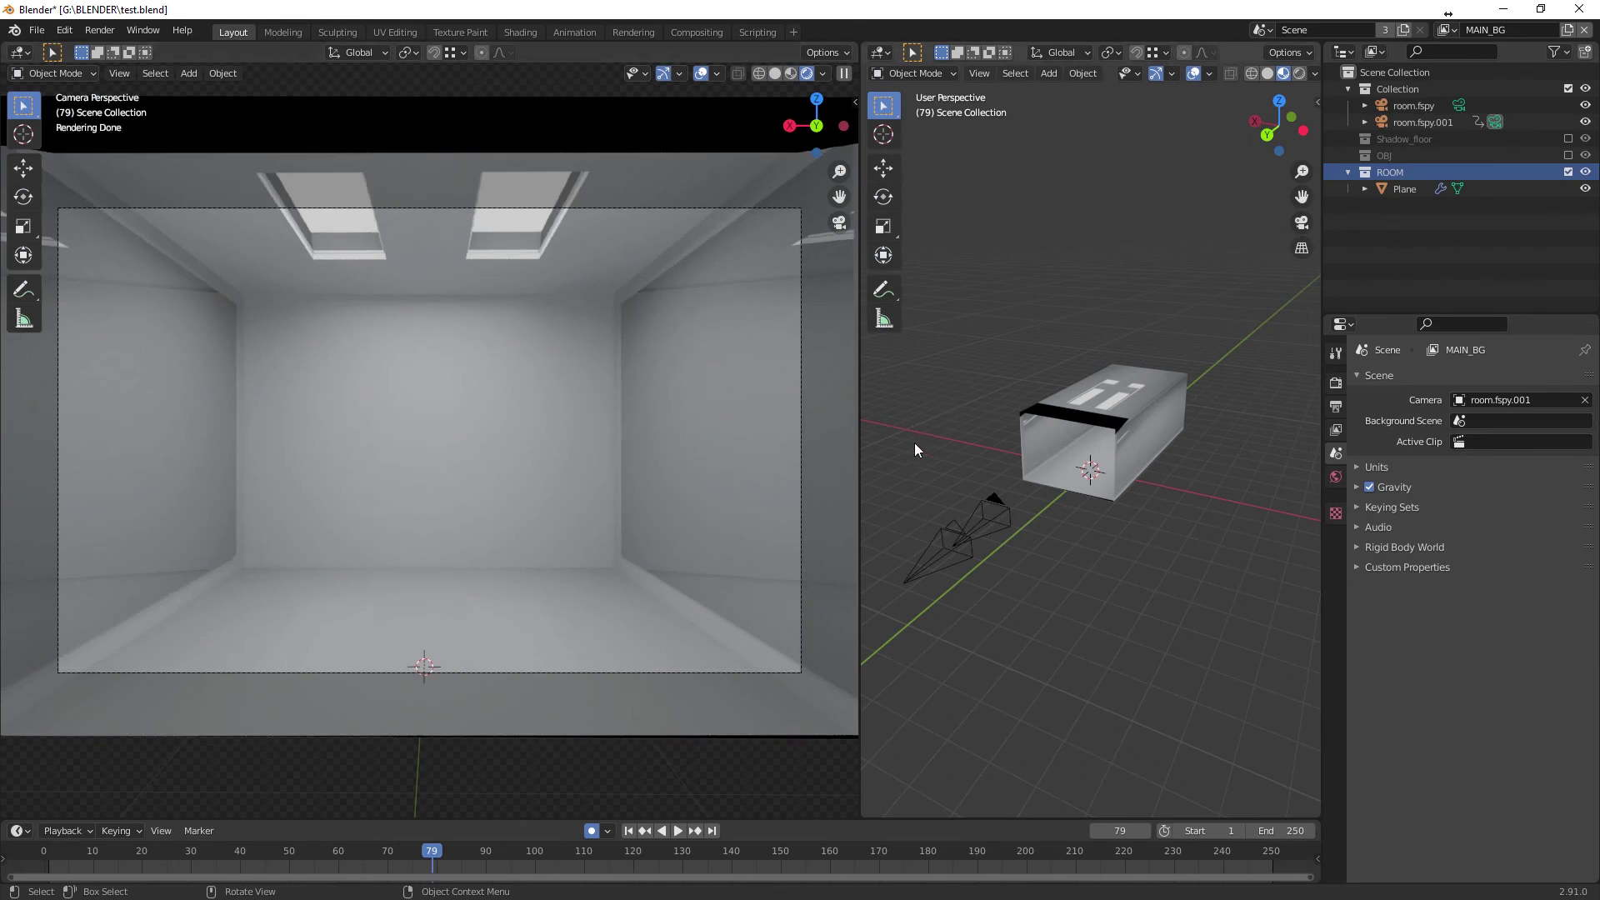
left_click(1099, 408)
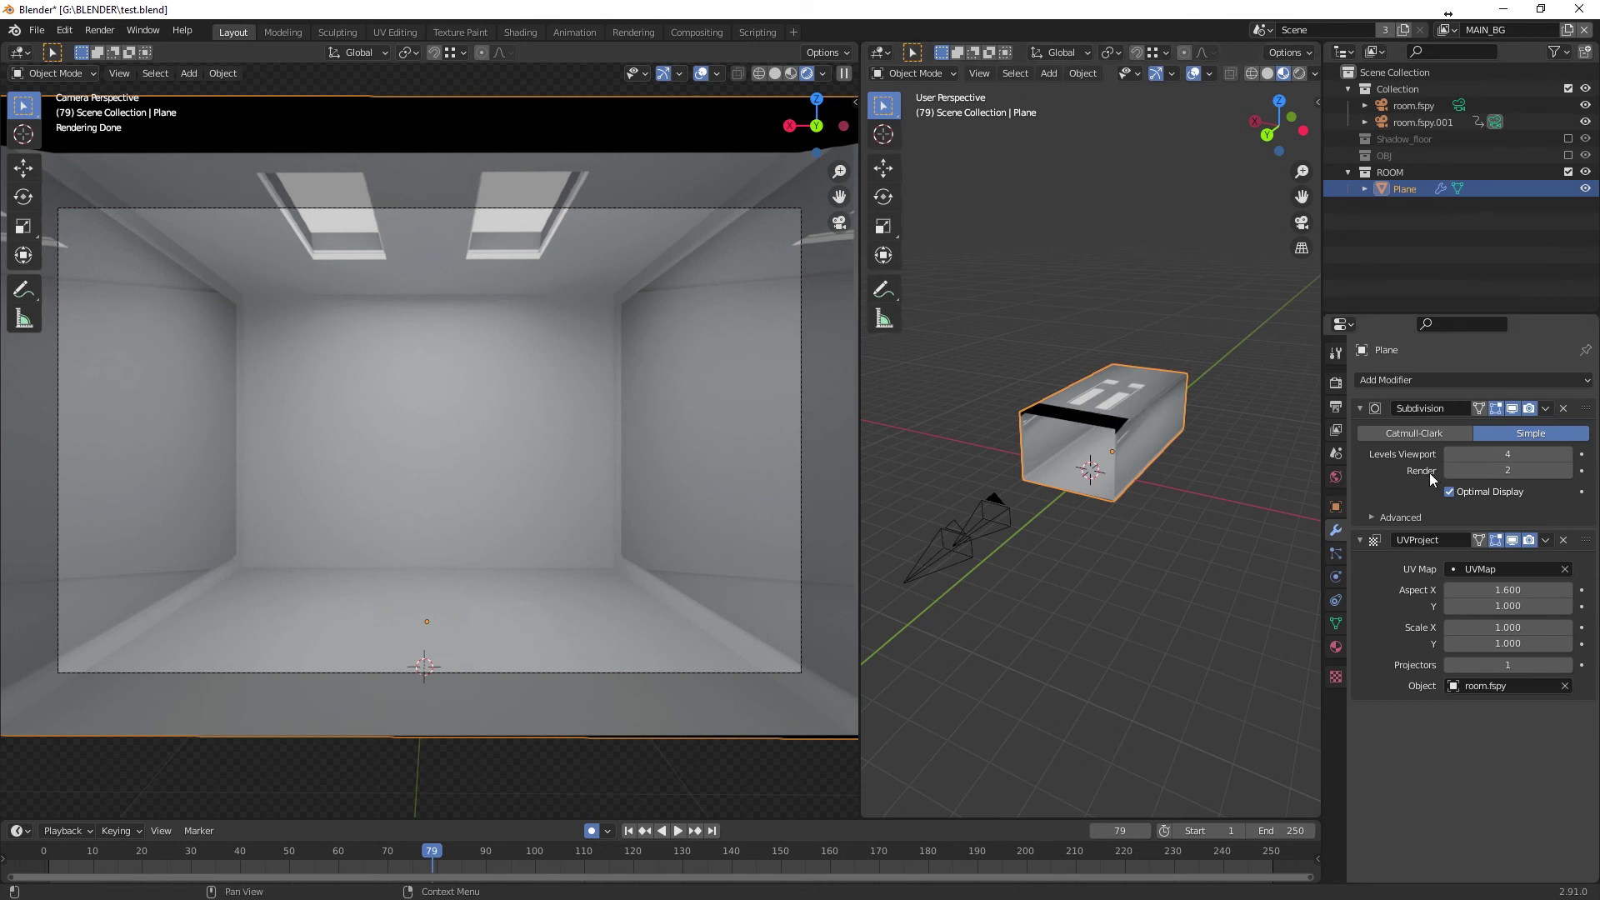
left_click(1562, 472)
key("BackSpace")
type("4")
key("Return")
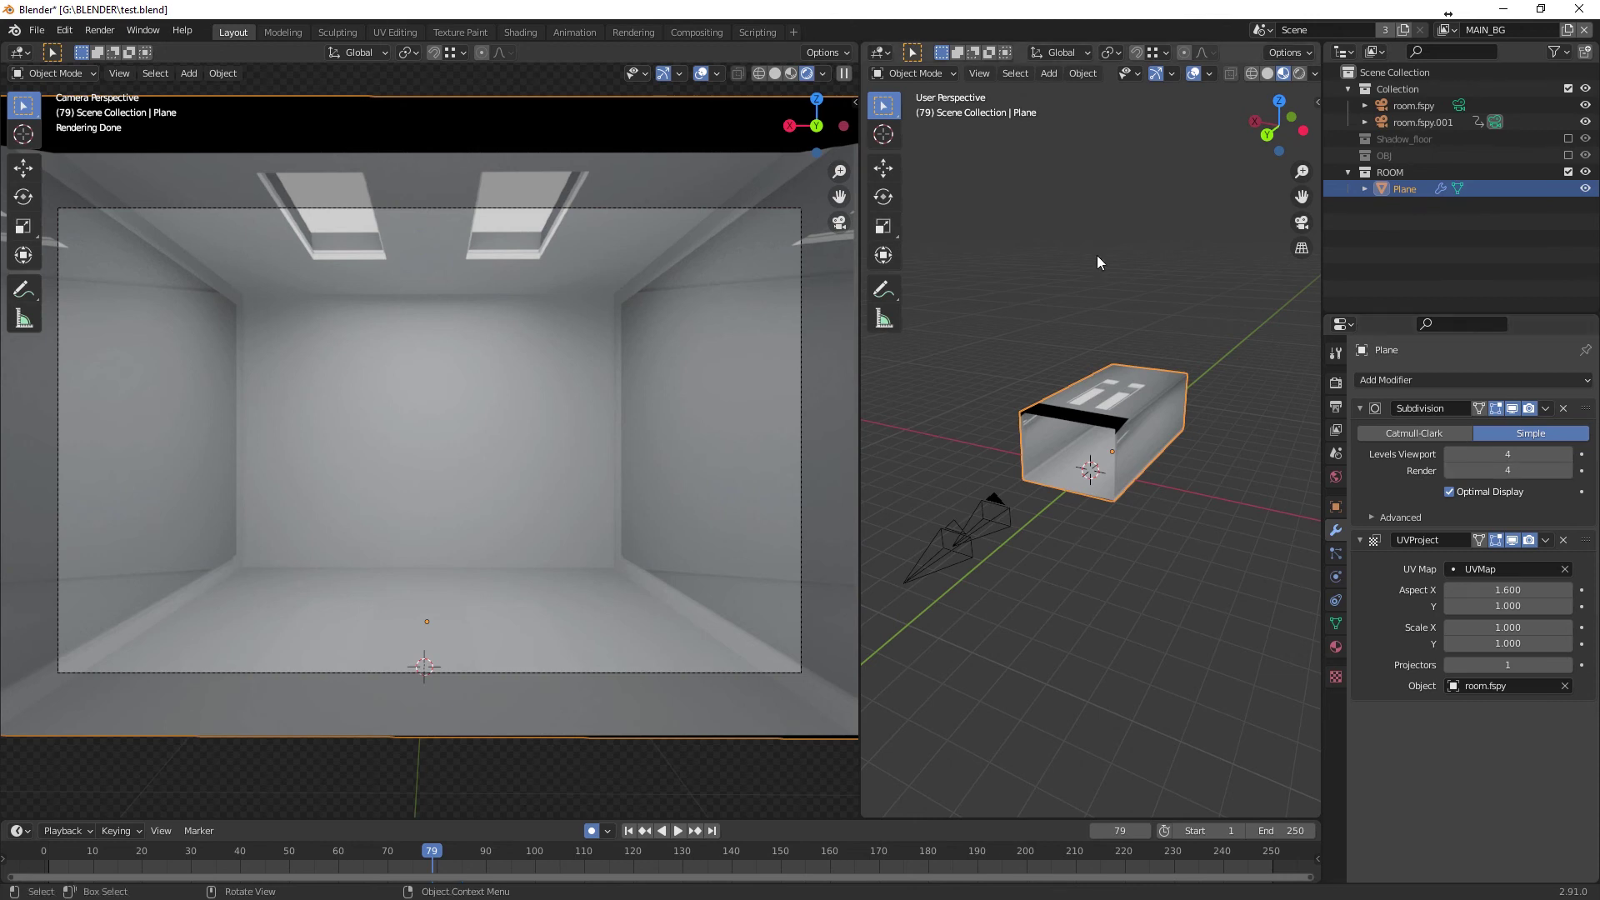
Step: Re-render frame 79 from the Compositing workspace, inspect the composite and its MAIN_BG layer, and close the render window
left_click(682, 33)
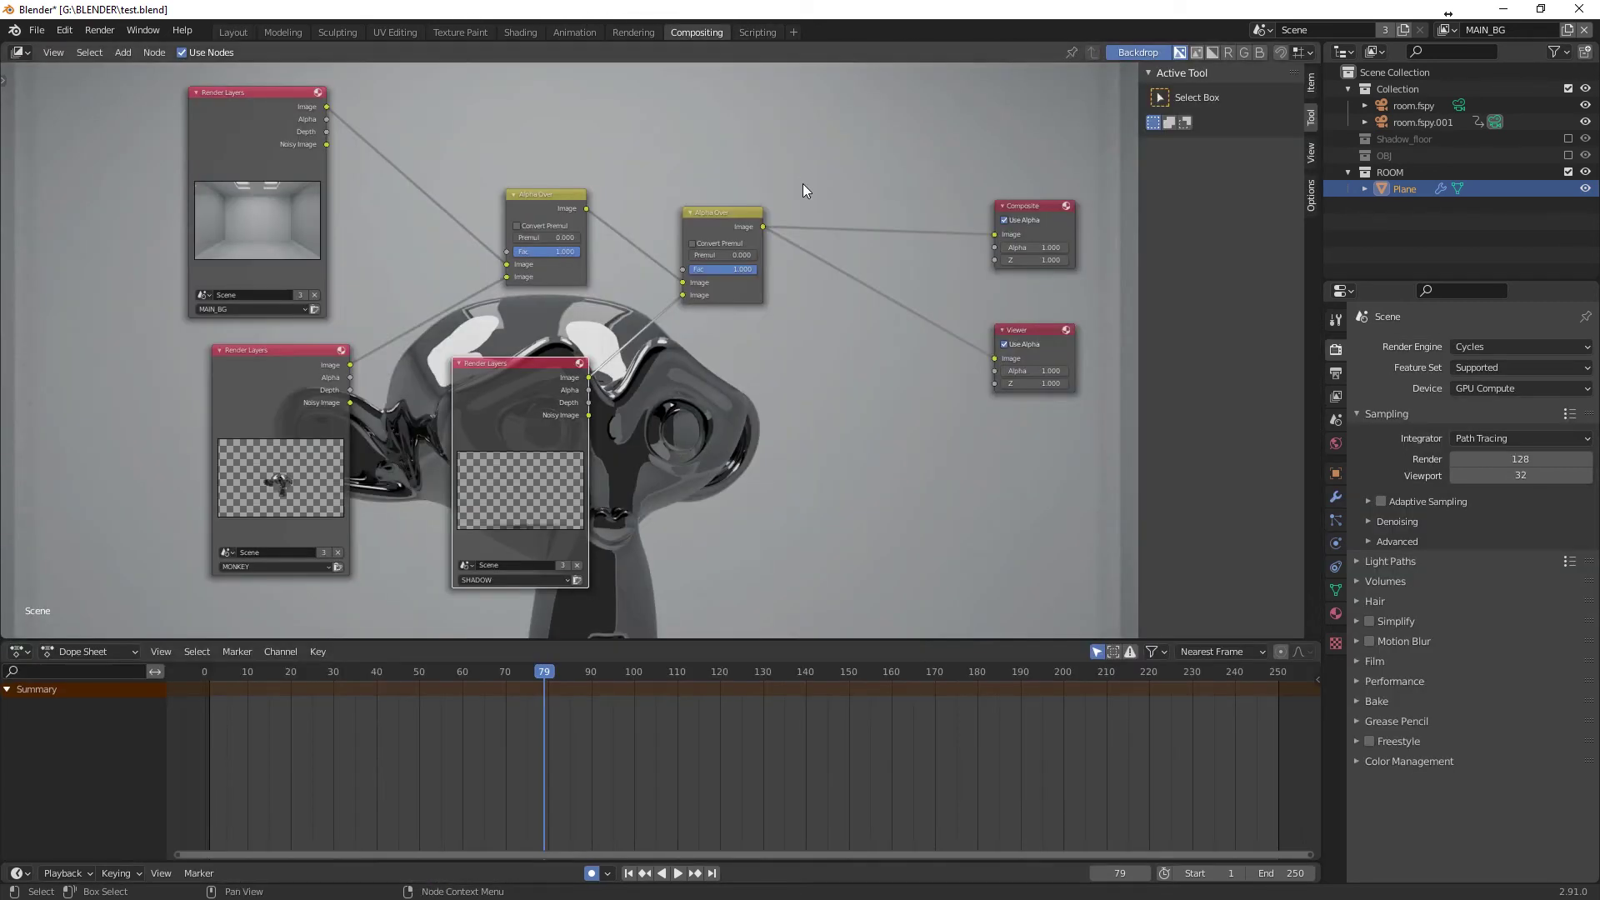
key("F12")
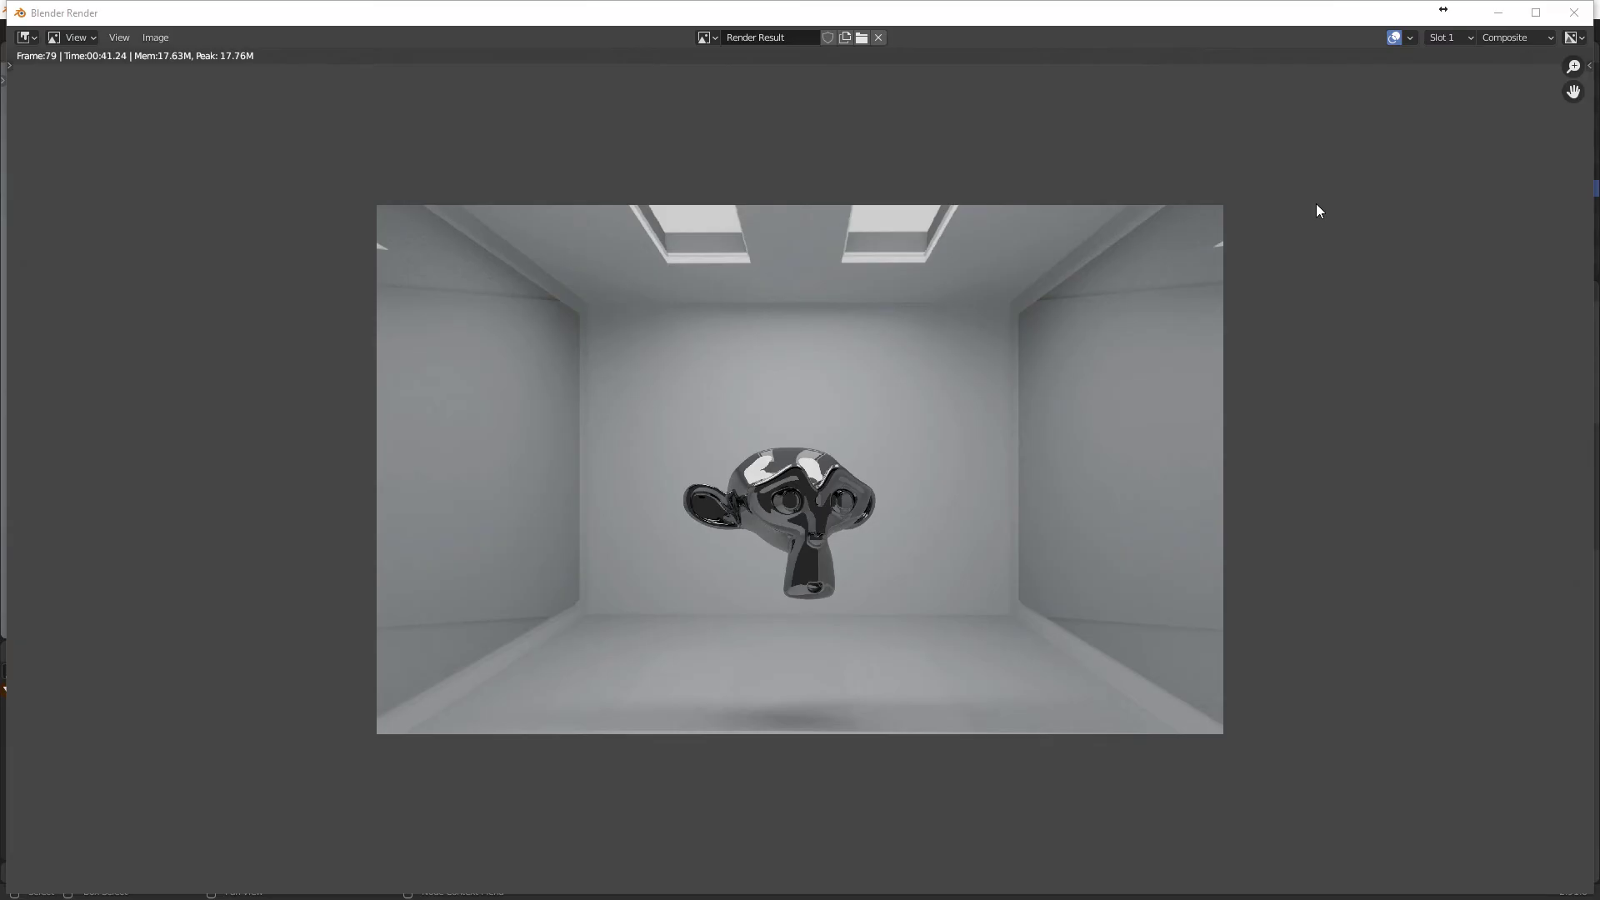
left_click(1519, 38)
left_click(1506, 80)
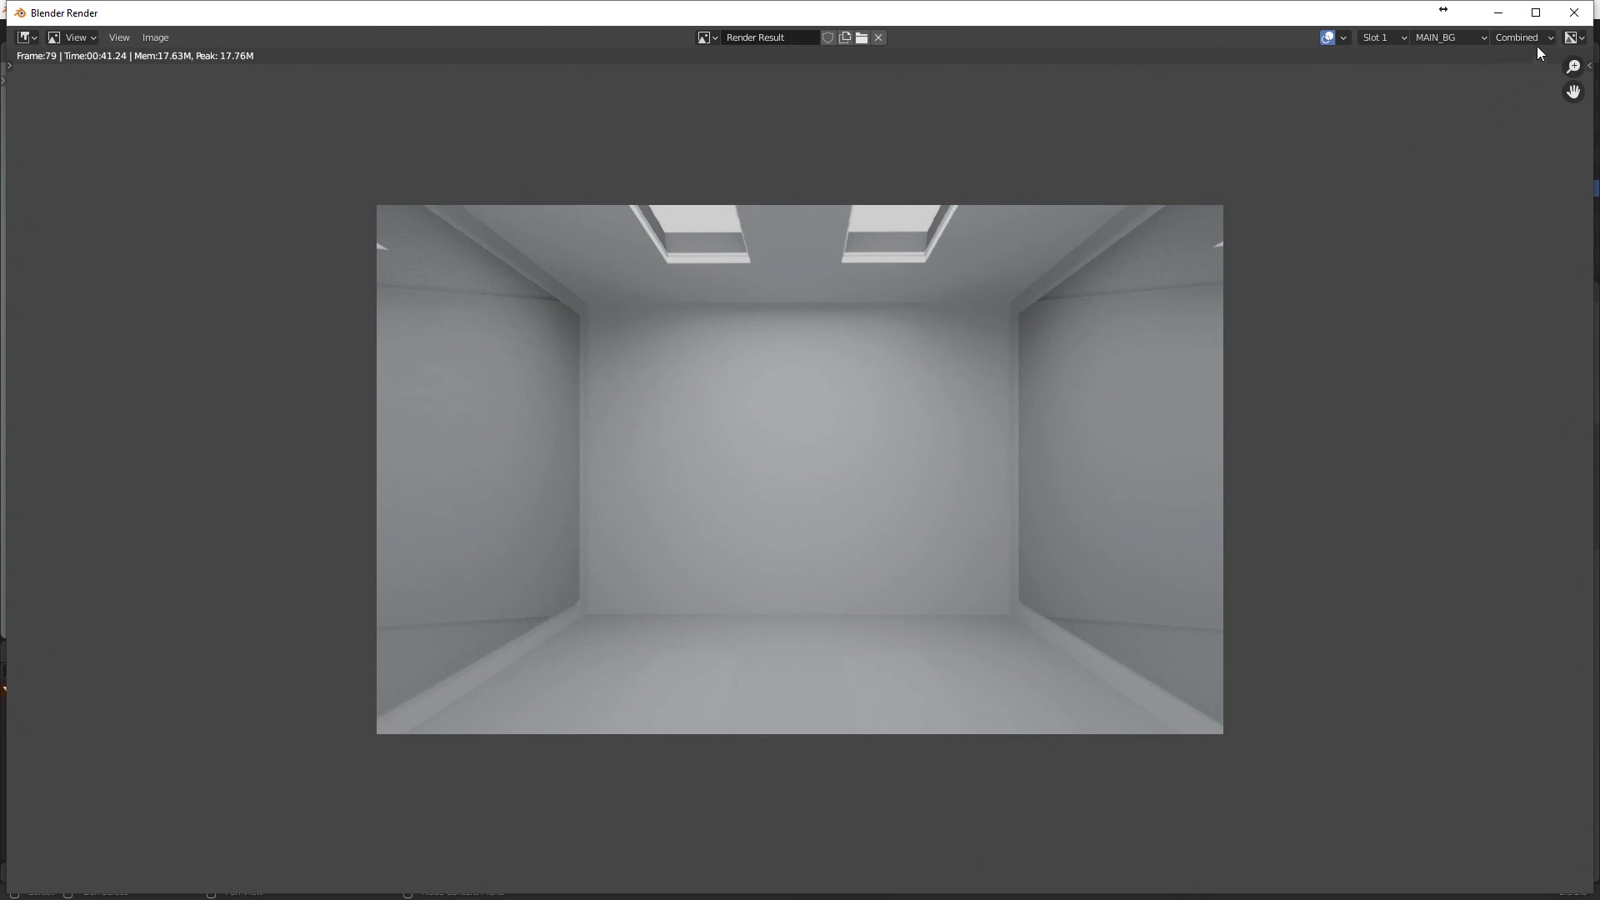
left_click(1574, 13)
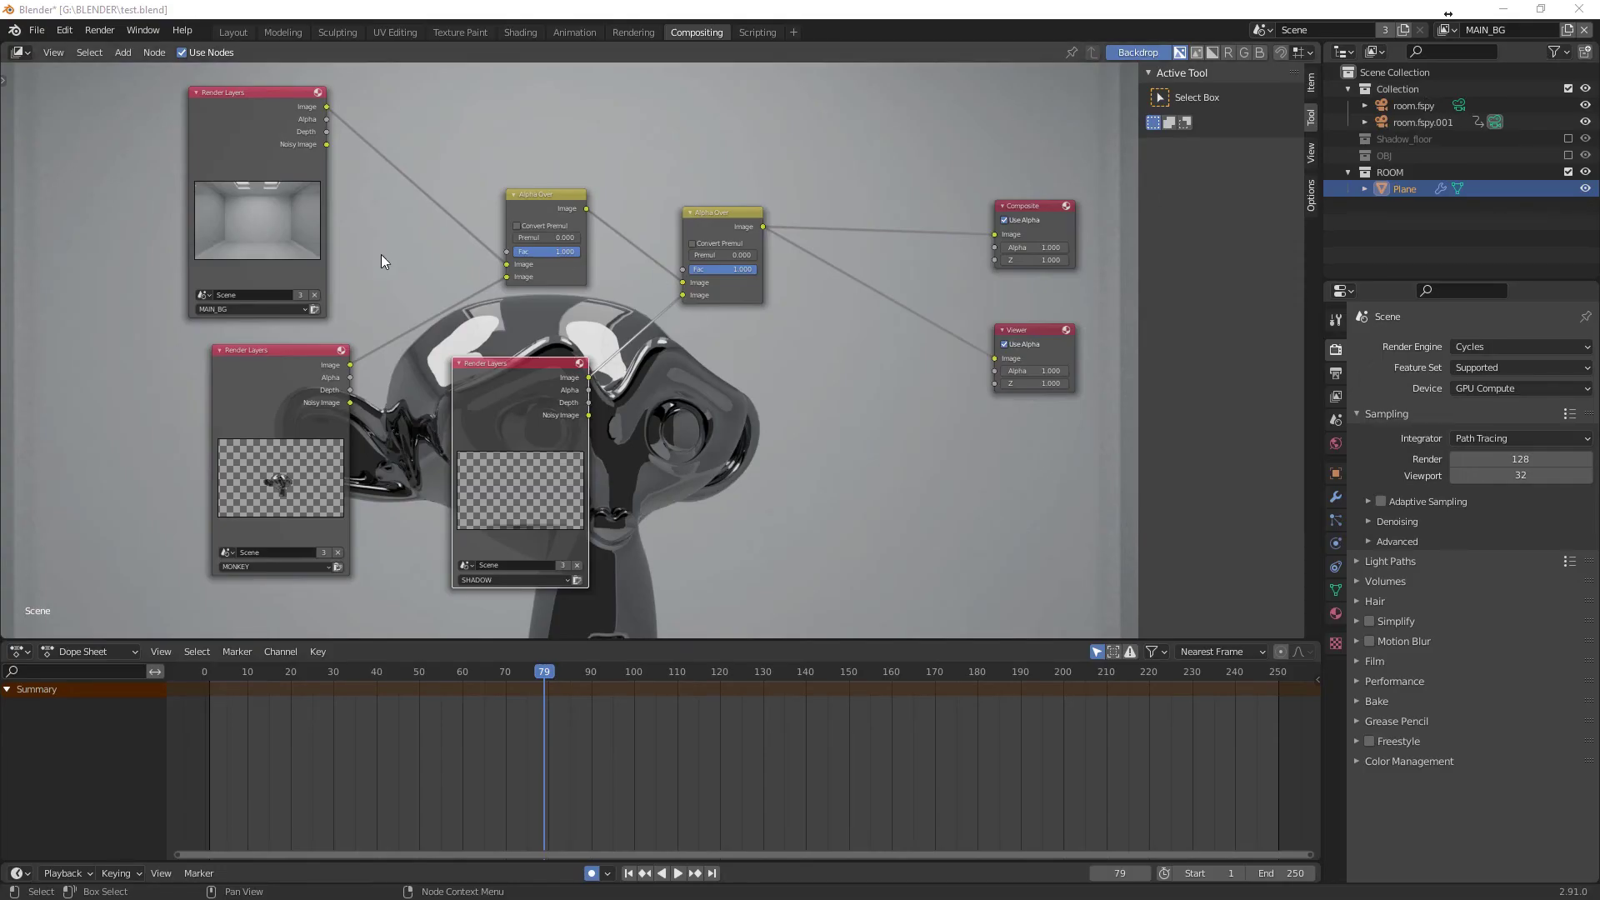
Step: Rearrange the three Render Layers nodes, lining MAIN_BG up above MONKEY and placing SHADOW beside MONKEY
left_click_drag(532, 363, 517, 346)
left_click_drag(329, 364, 302, 364)
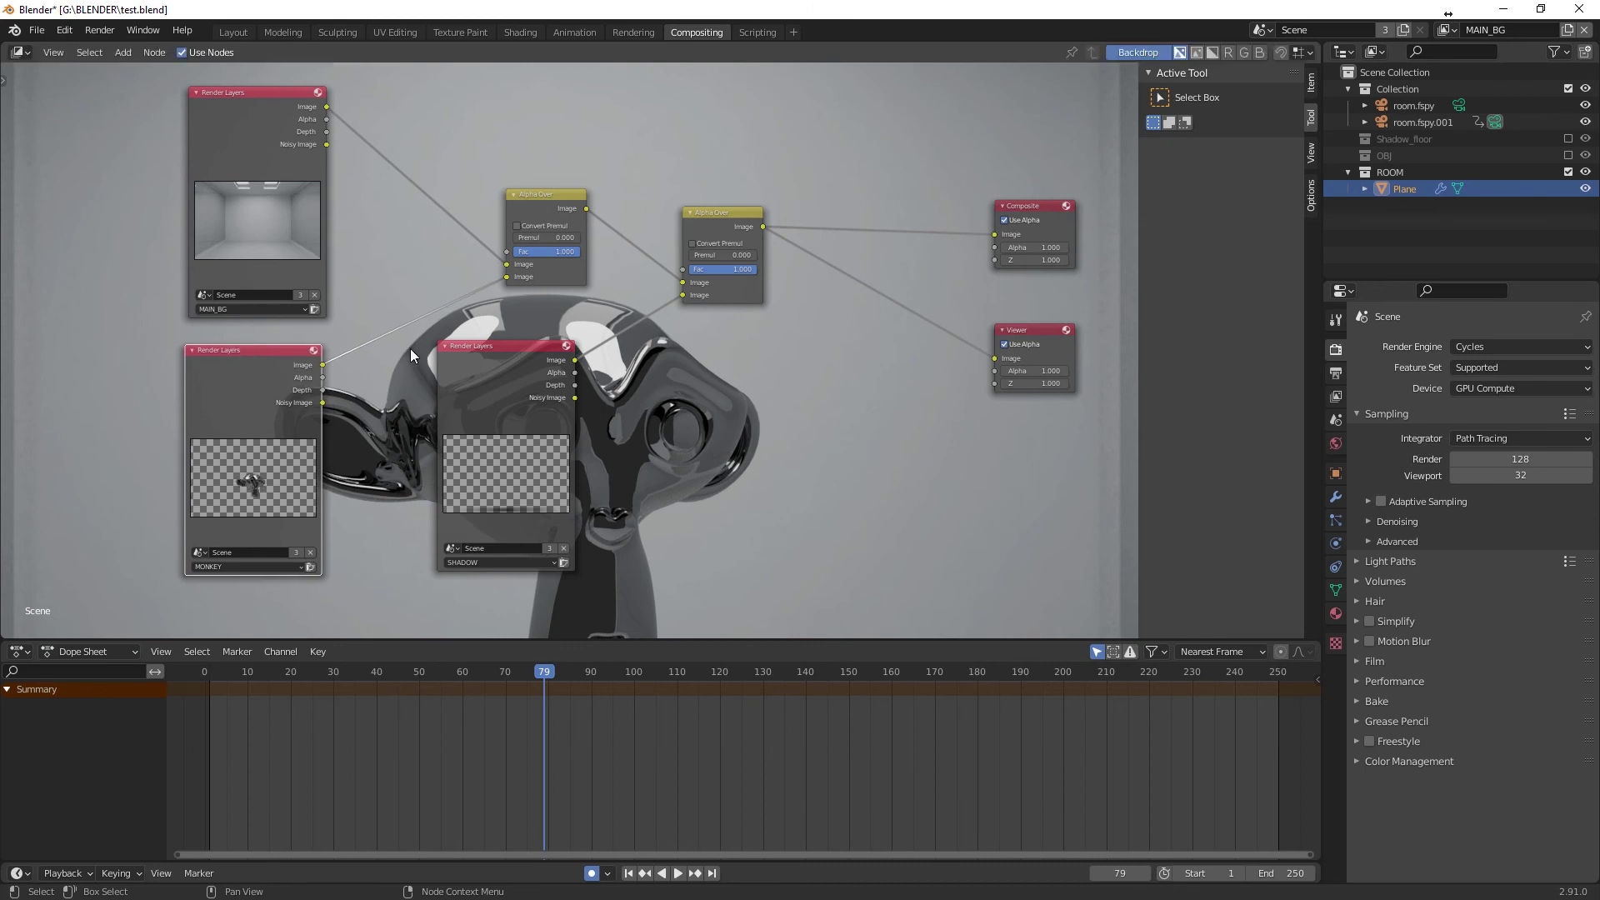
left_click_drag(482, 342, 473, 350)
left_click_drag(274, 139, 252, 123)
left_click_drag(262, 348, 244, 346)
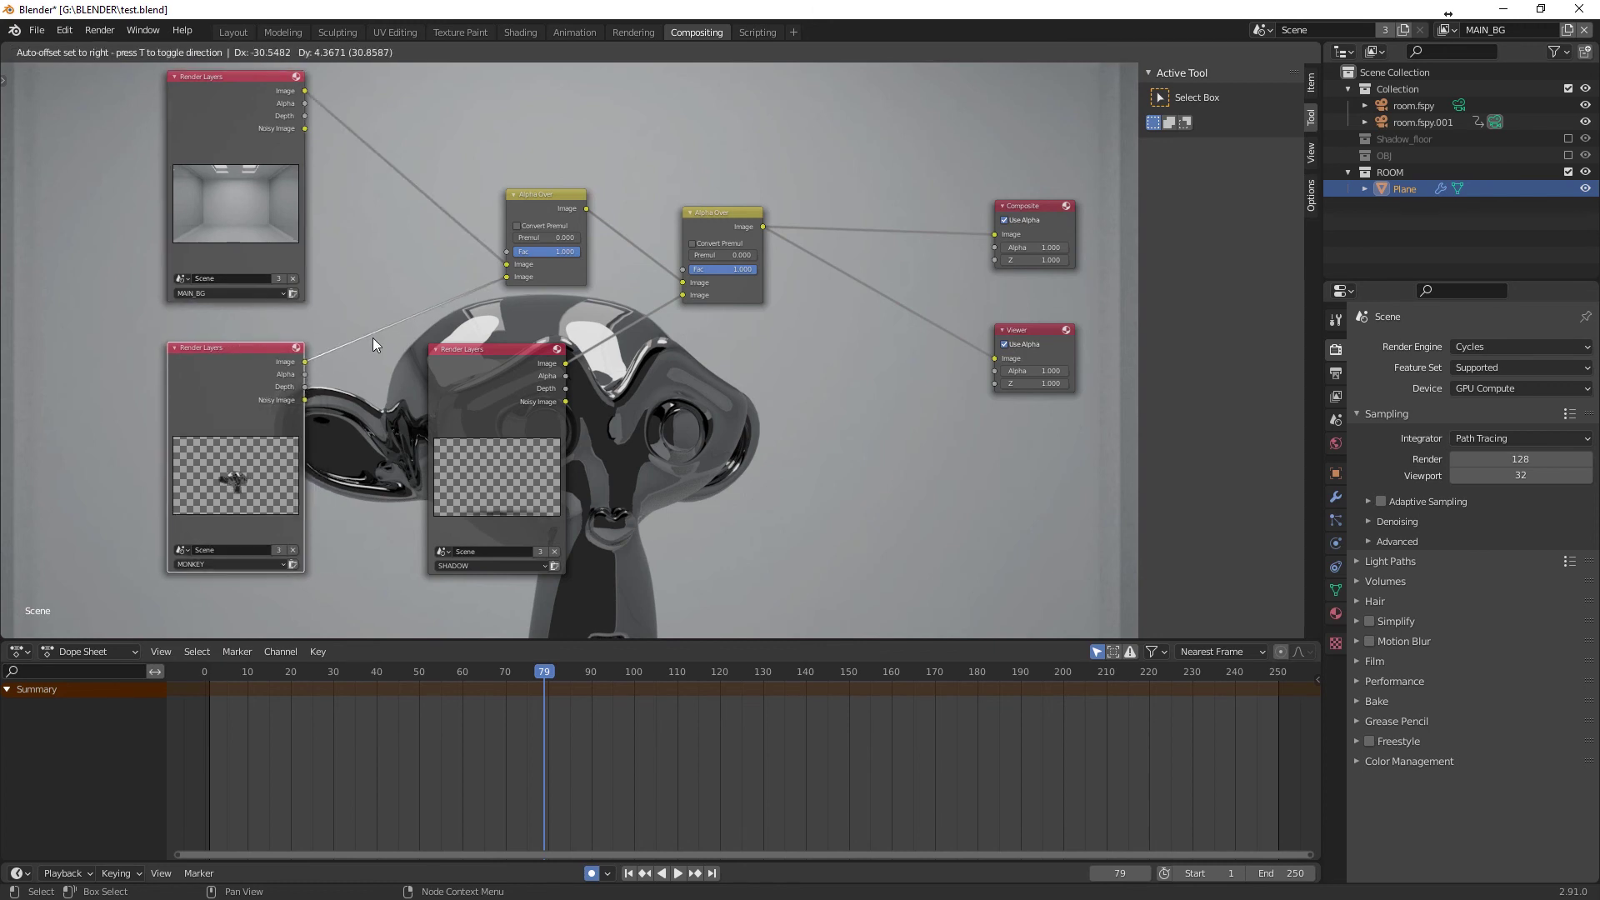
left_click_drag(483, 355, 456, 352)
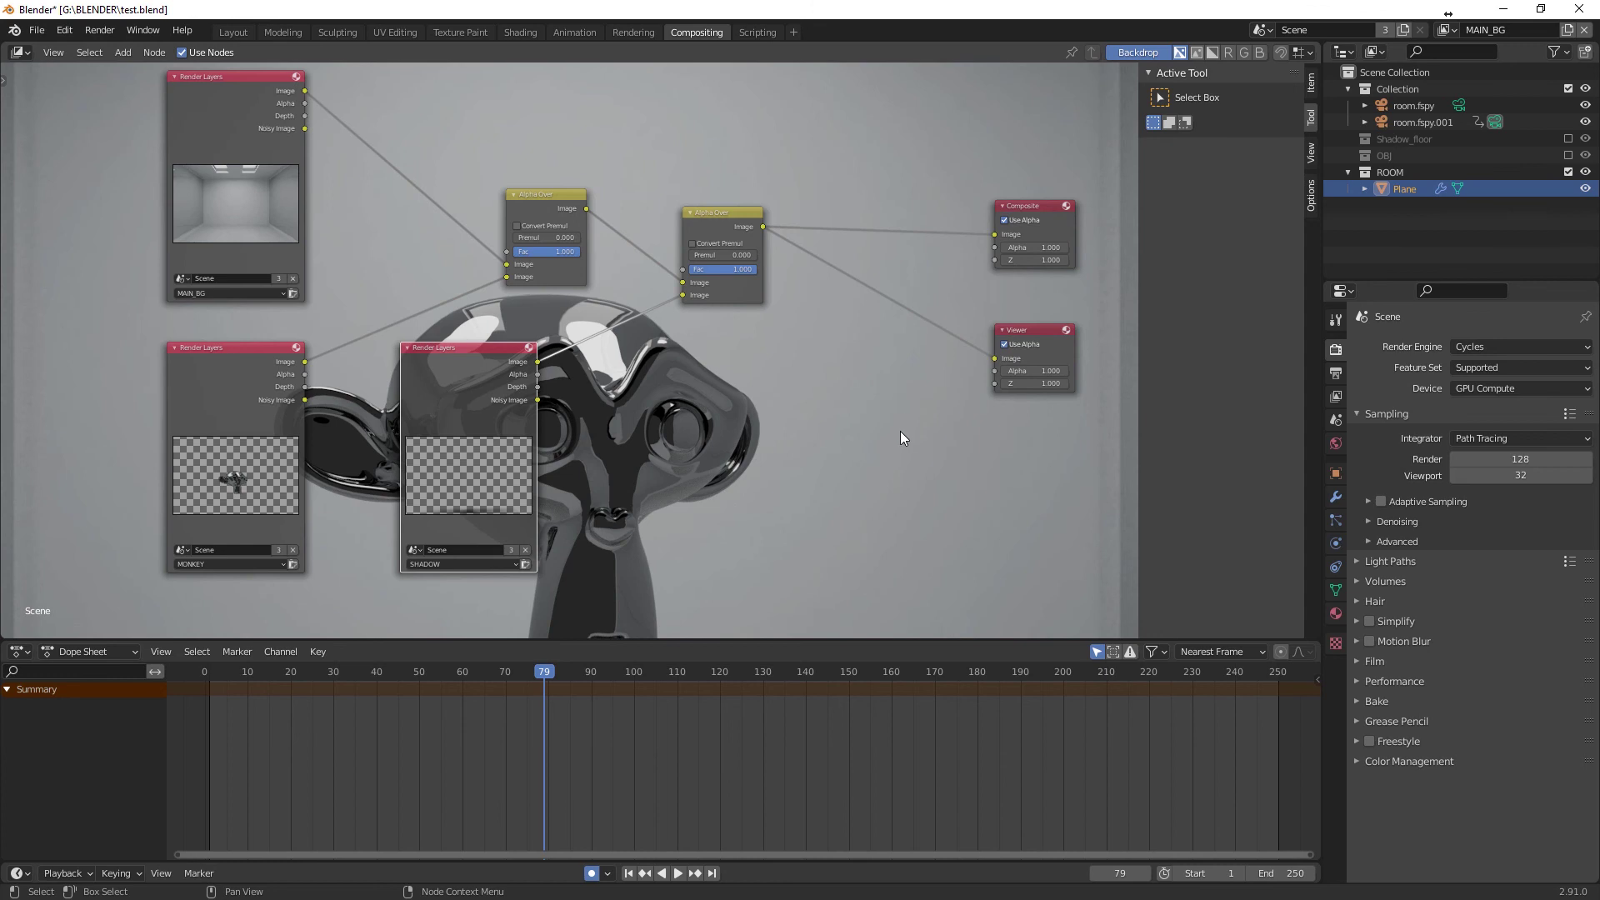
left_click_drag(524, 350, 693, 353)
Step: Return to the Layout workspace and make View Layer the active view layer
left_click(234, 32)
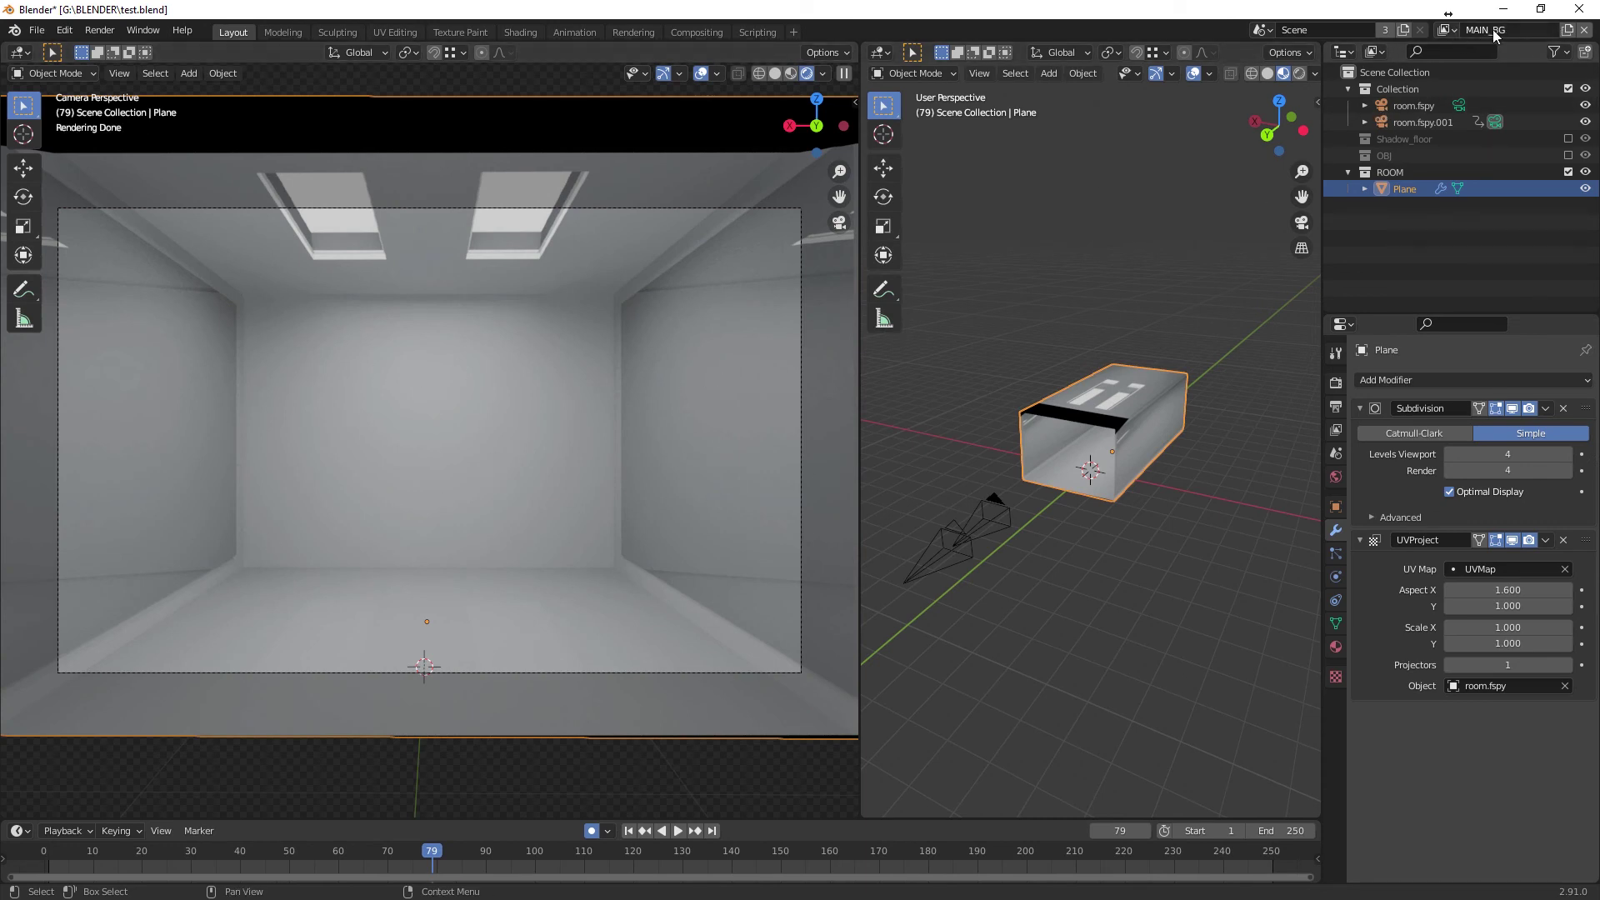
left_click(1448, 30)
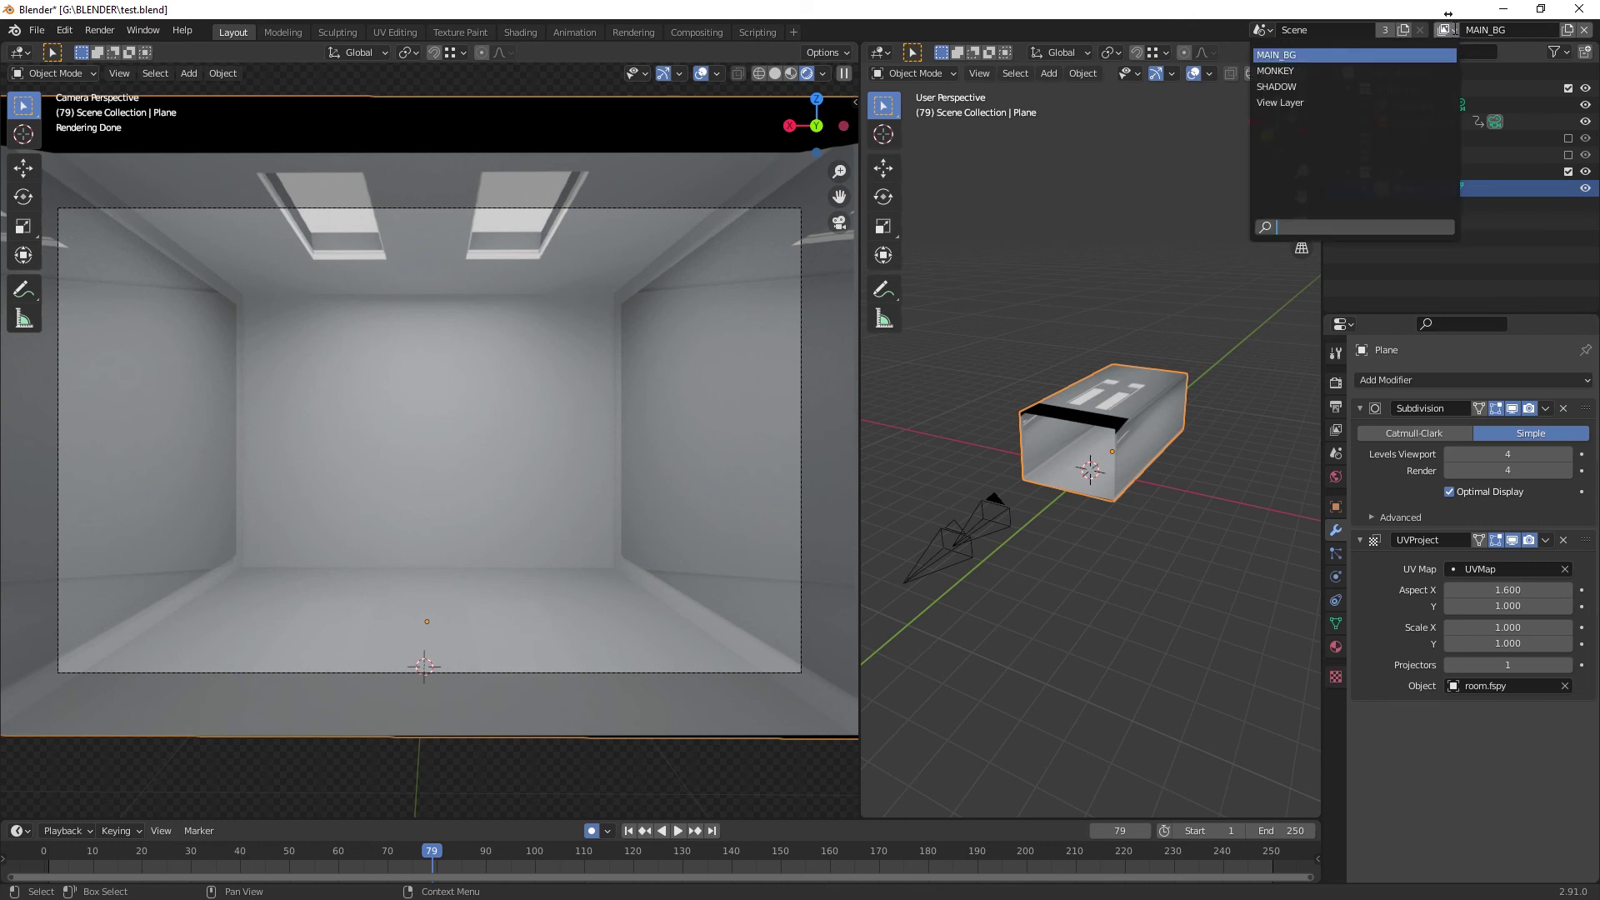
left_click(1323, 101)
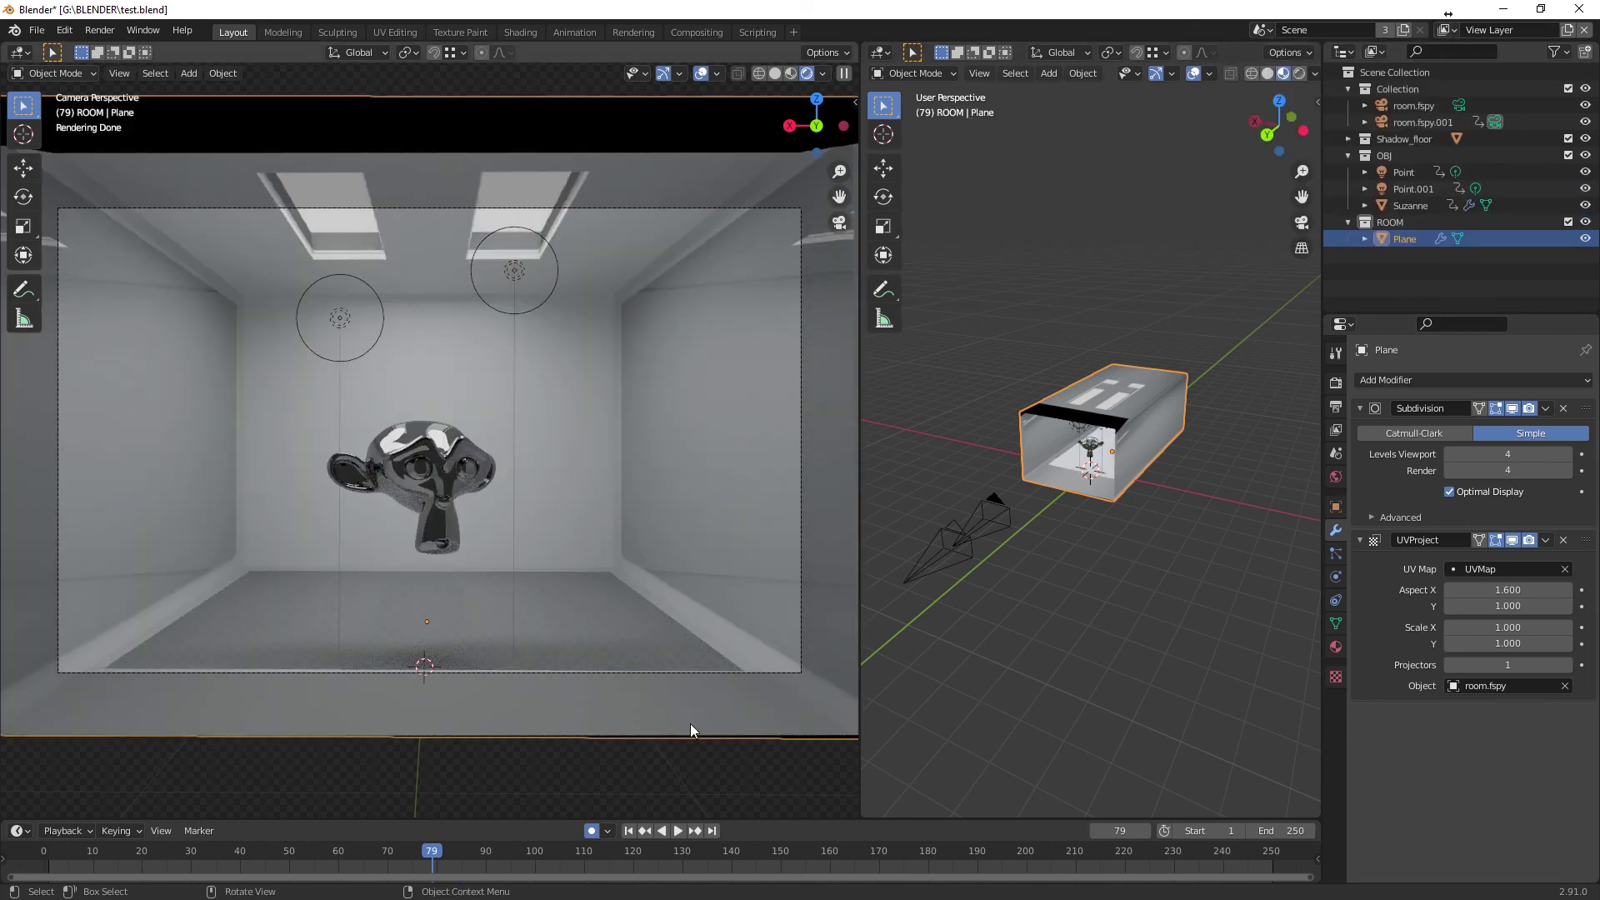
Step: Play and scrub the animation through the camera view to check the monkey and room across the camera move
left_click(116, 857)
key("space")
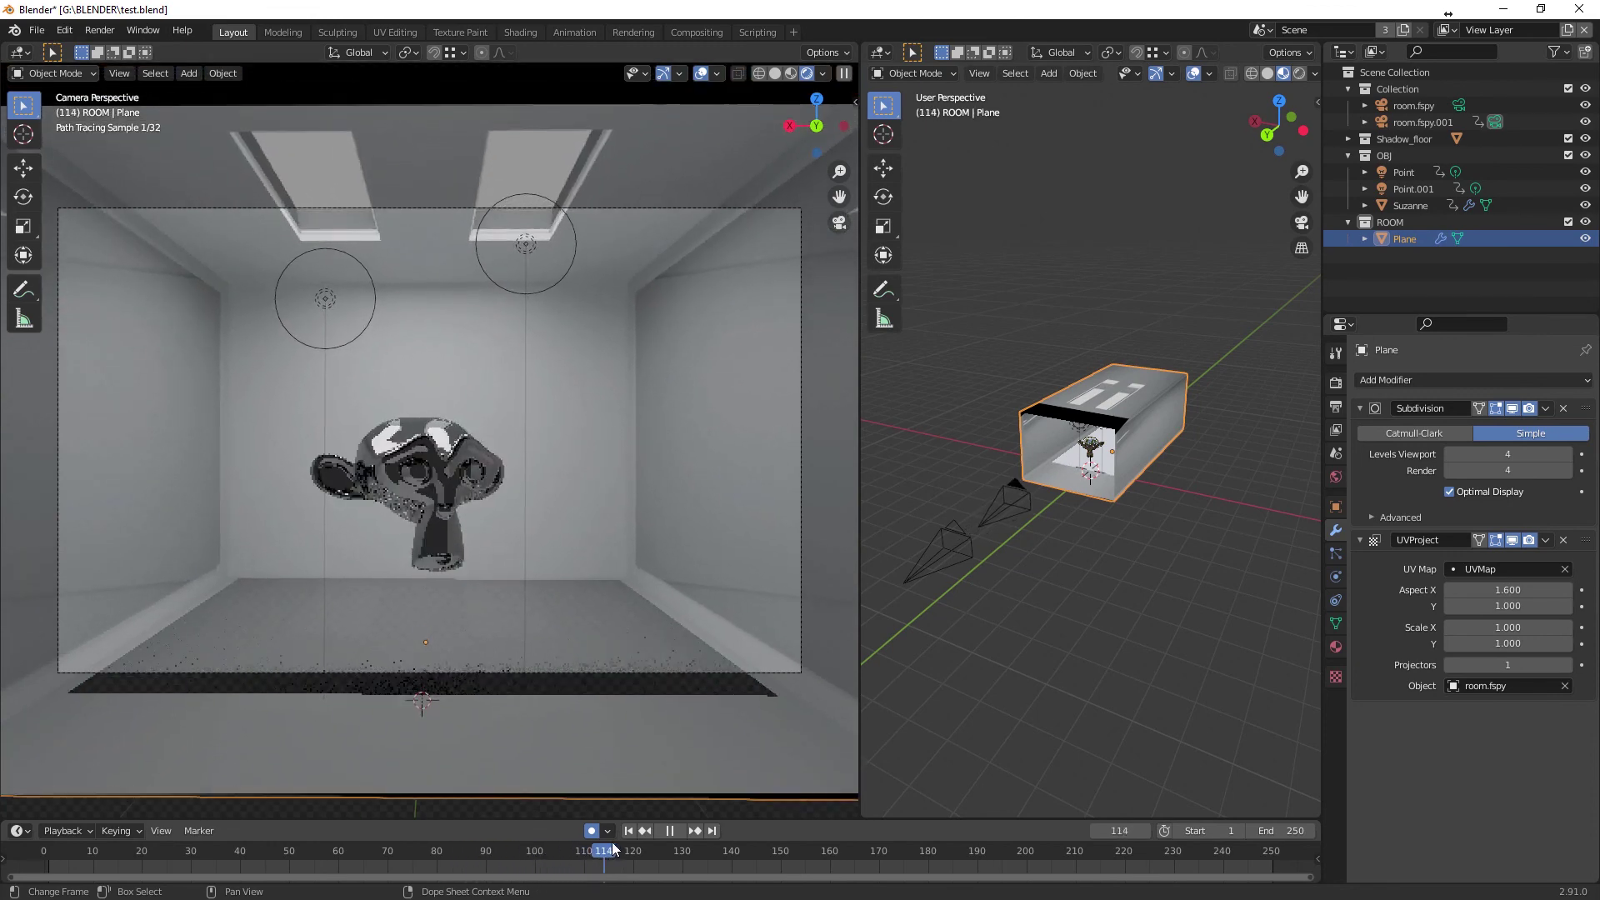
left_click(506, 842)
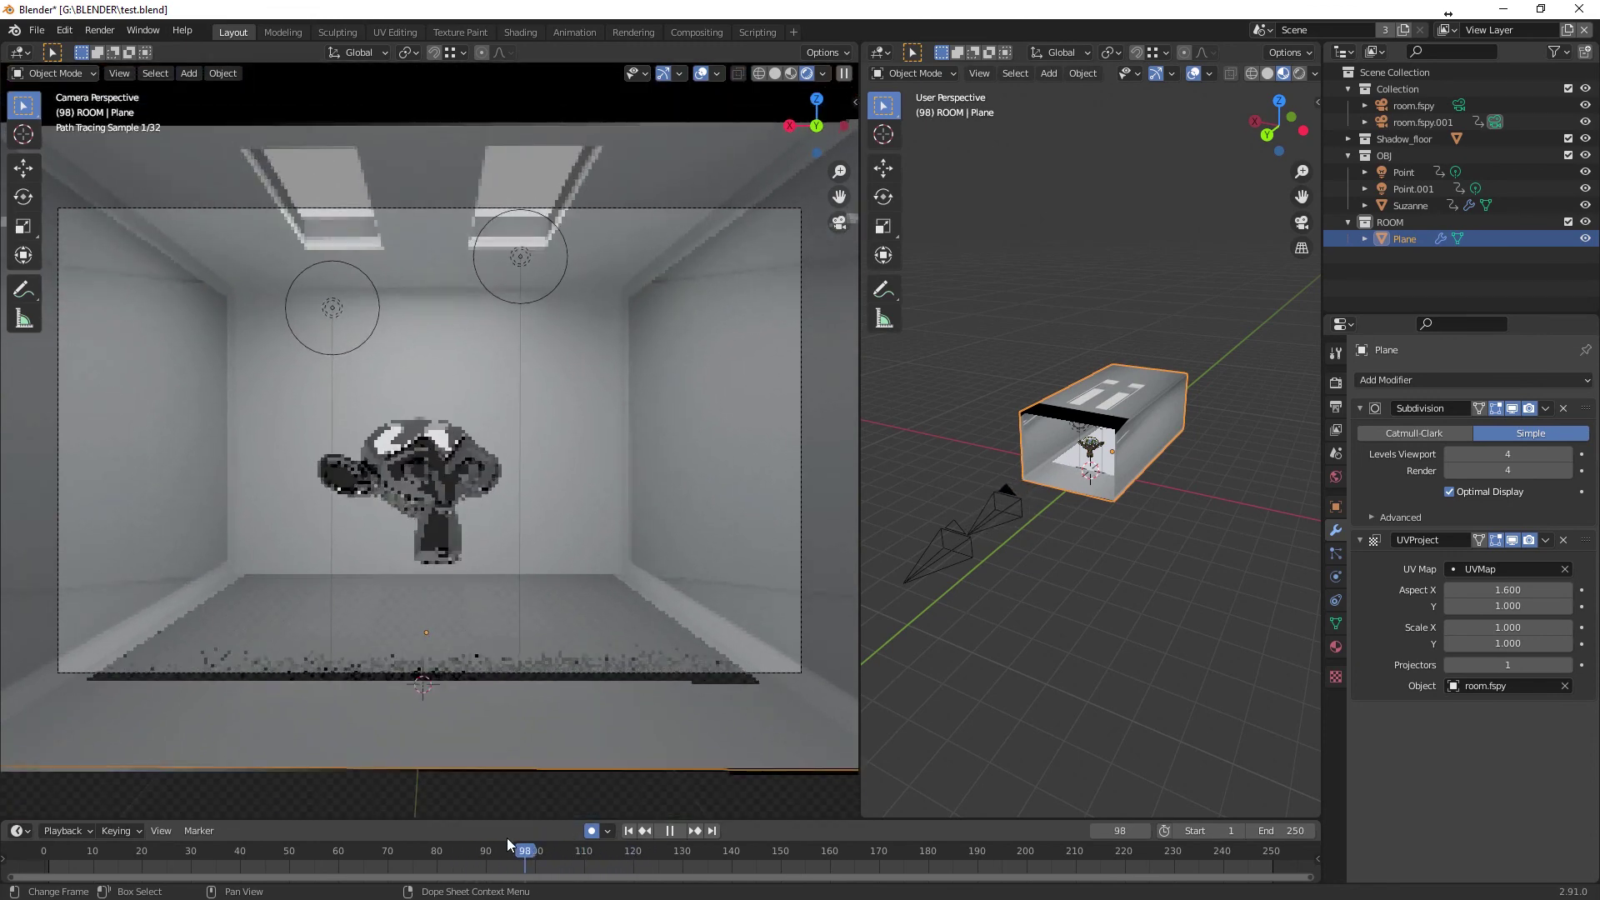
left_click_drag(506, 842, 448, 856)
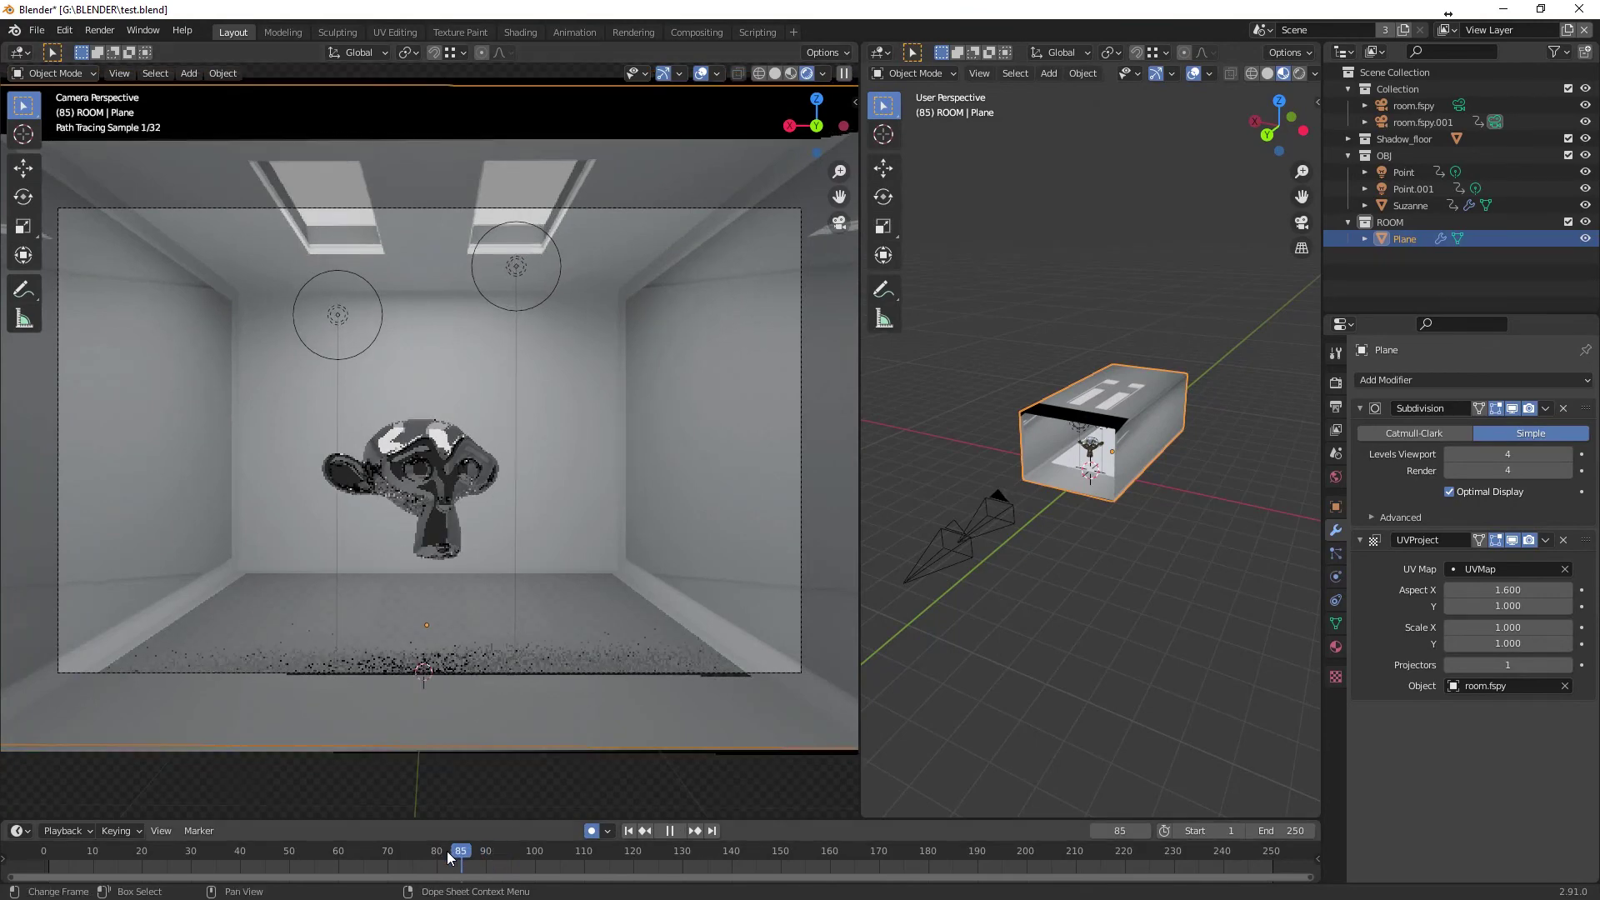
key("Escape")
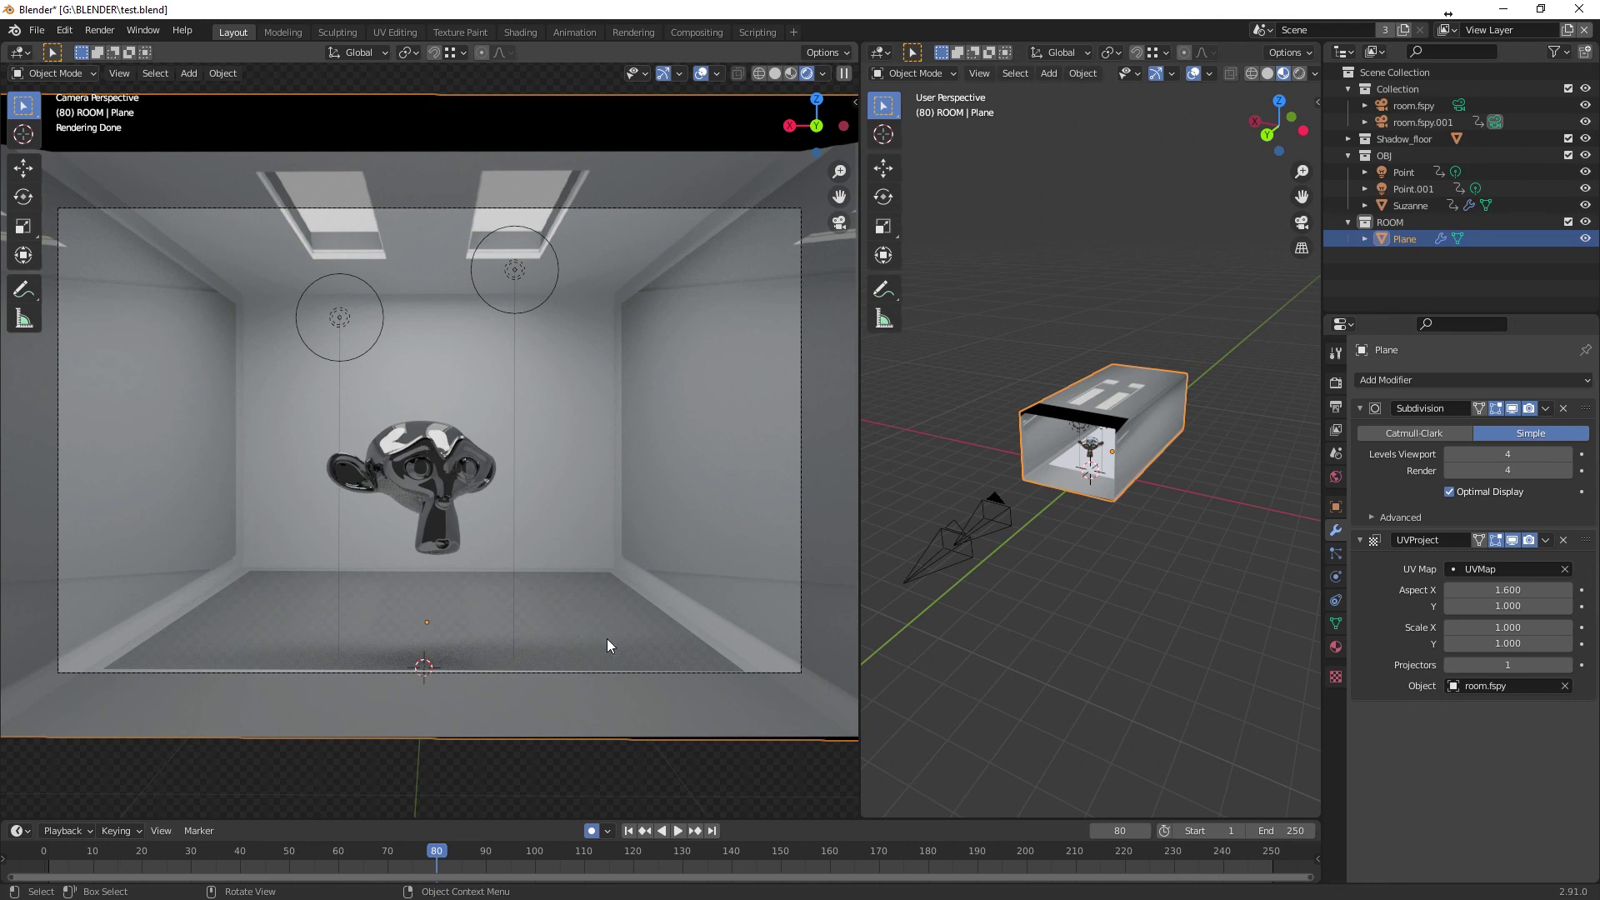
key("space")
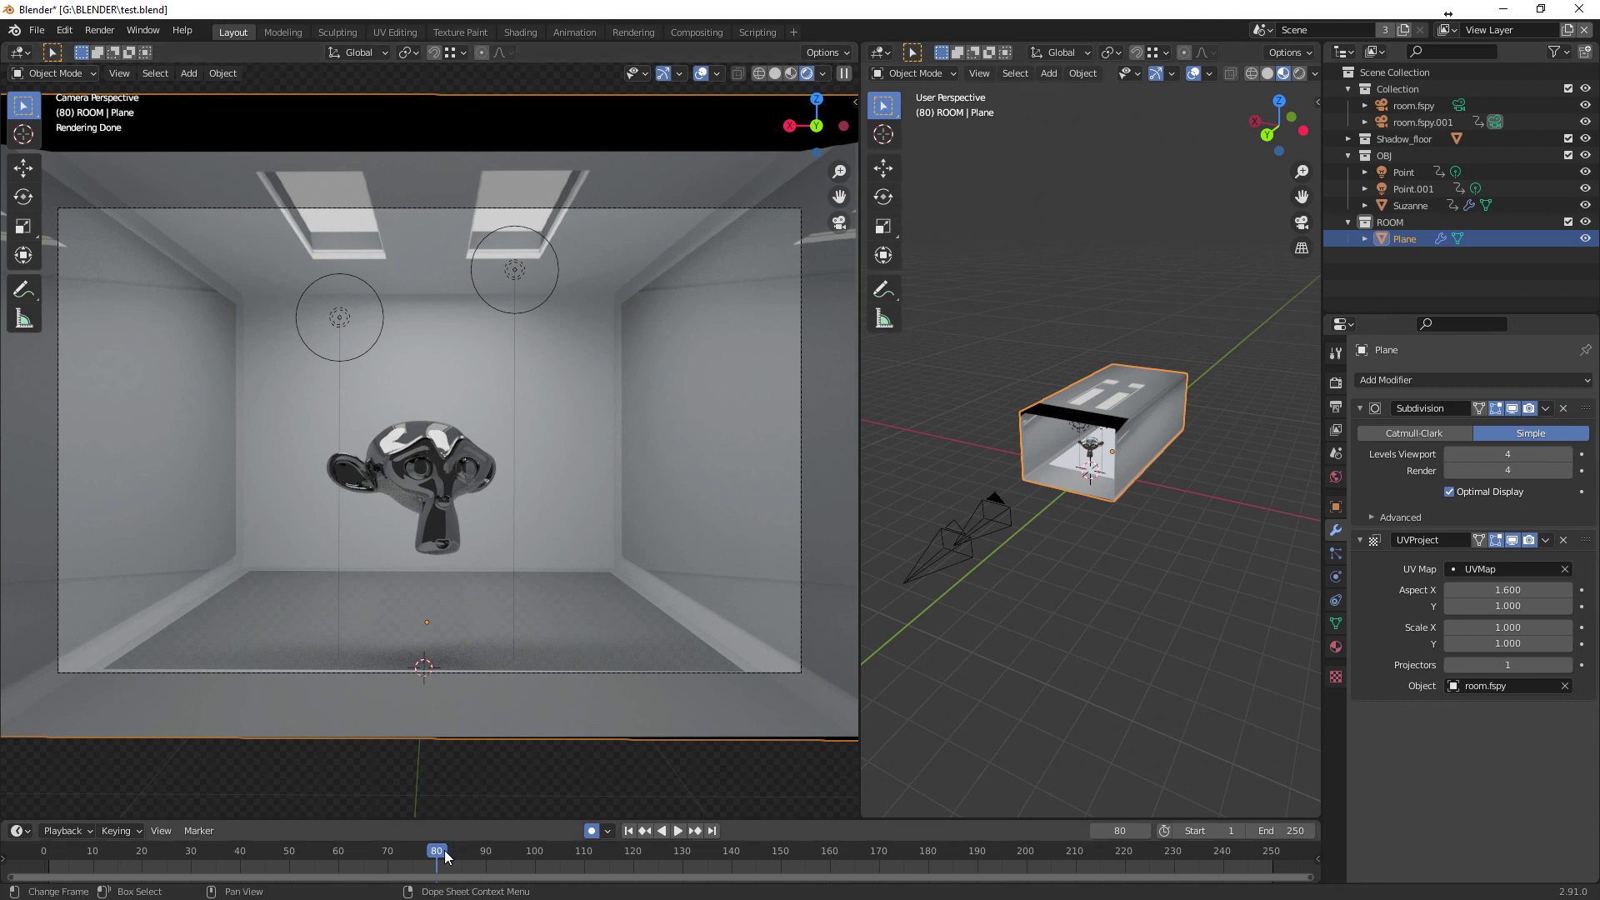
key("Escape")
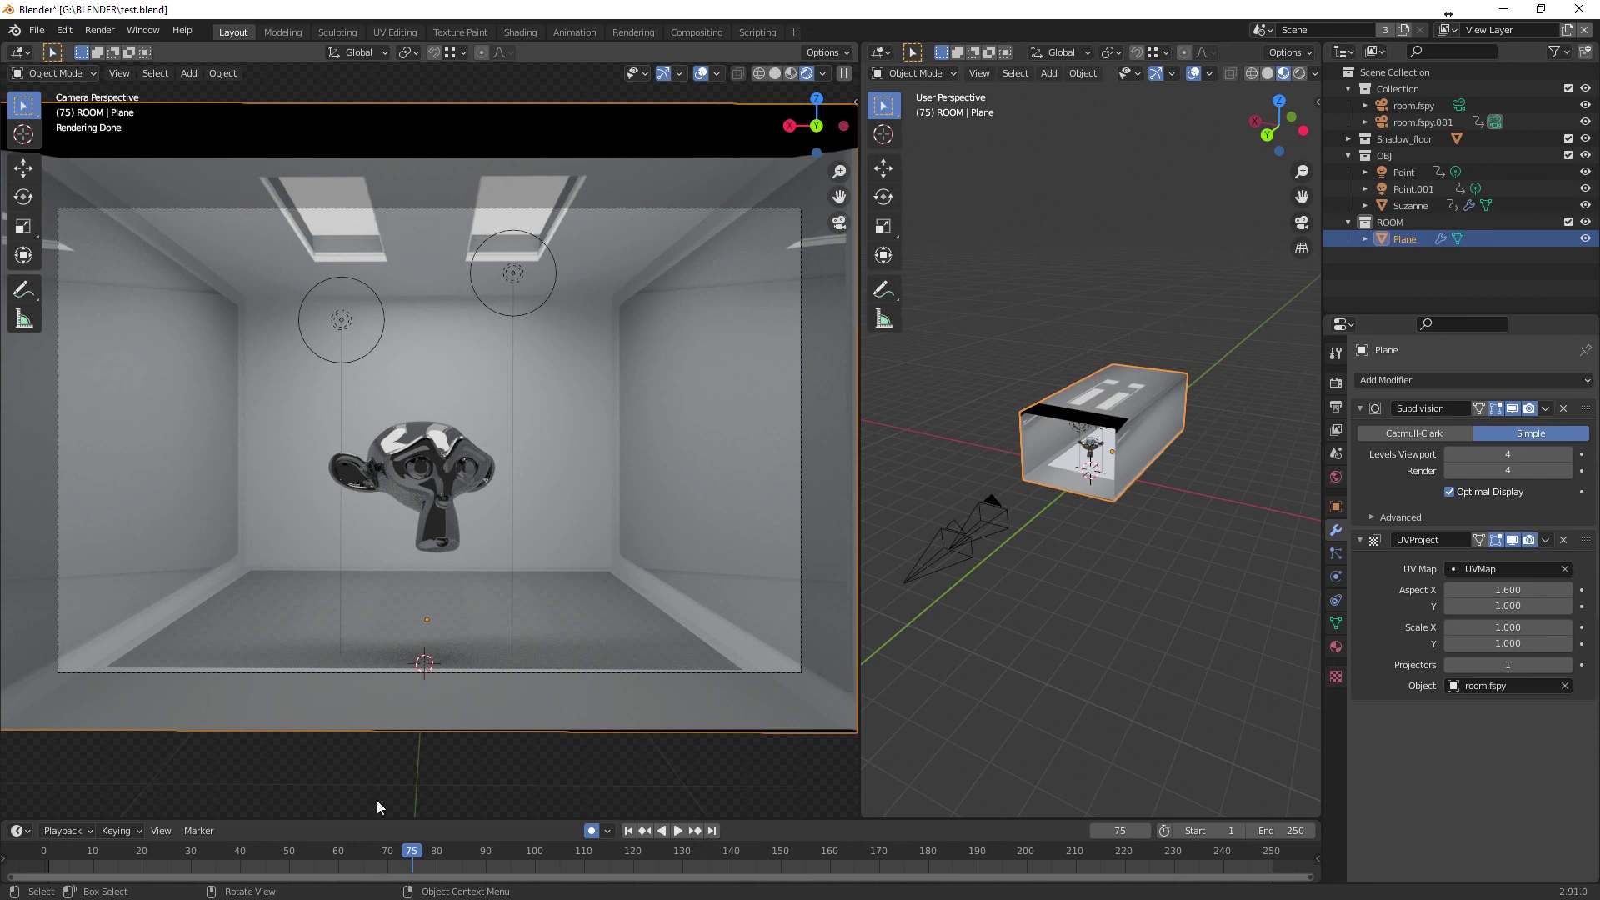
key("space")
left_click_drag(411, 847, 182, 850)
key("space")
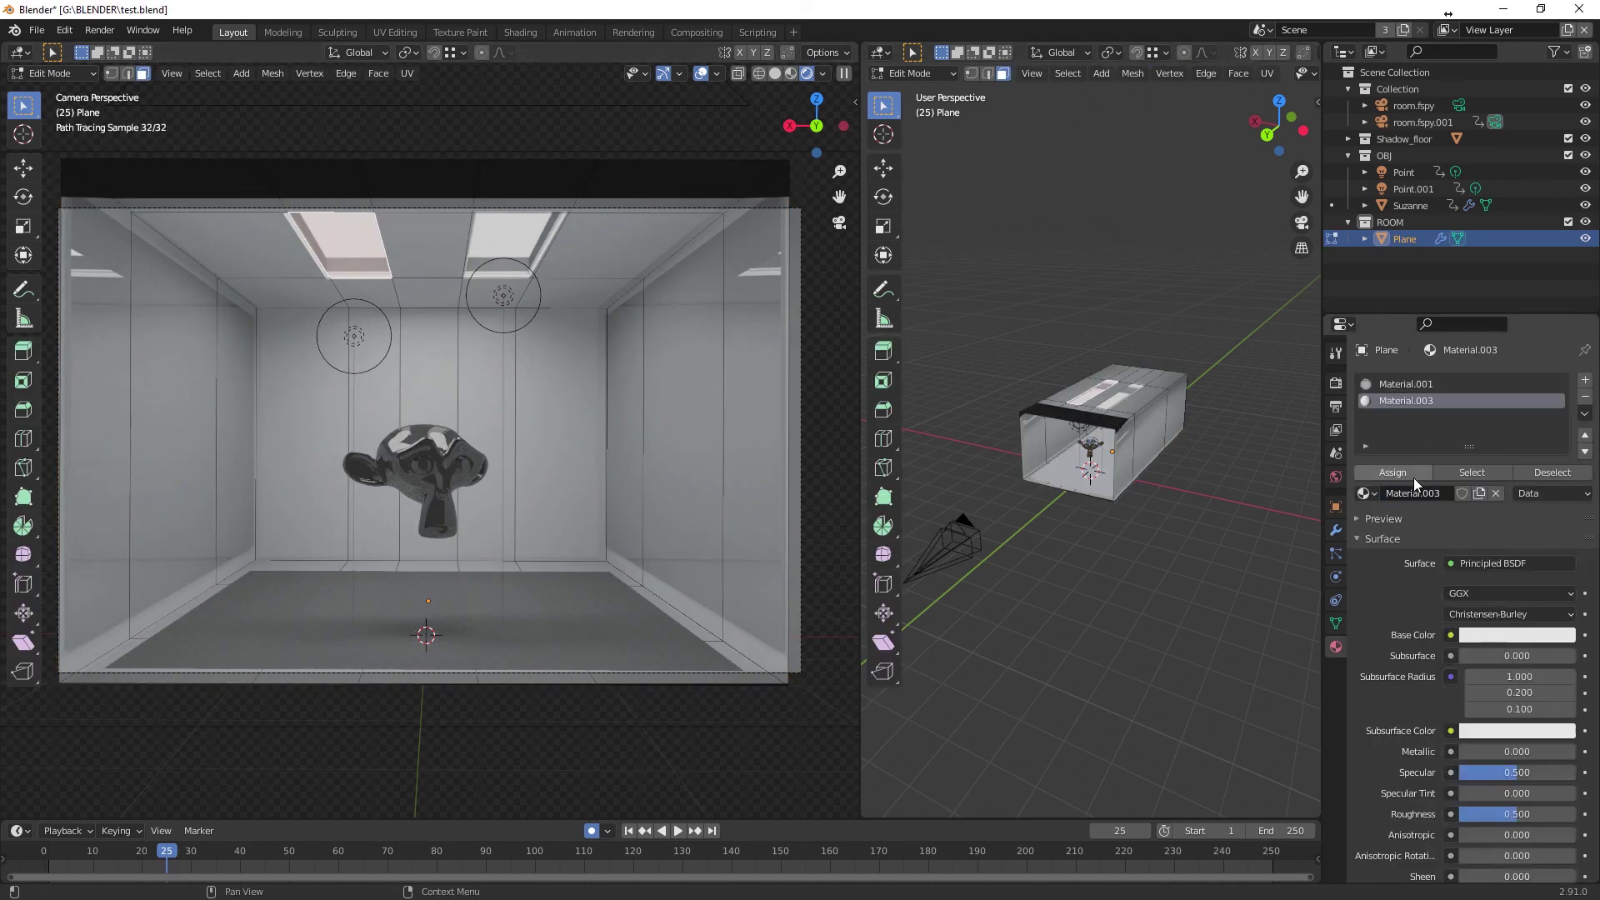
Step: Assign the room's second material, Emision, to the ceiling skylight faces and give it a turquoise emission colour
left_click(1413, 477)
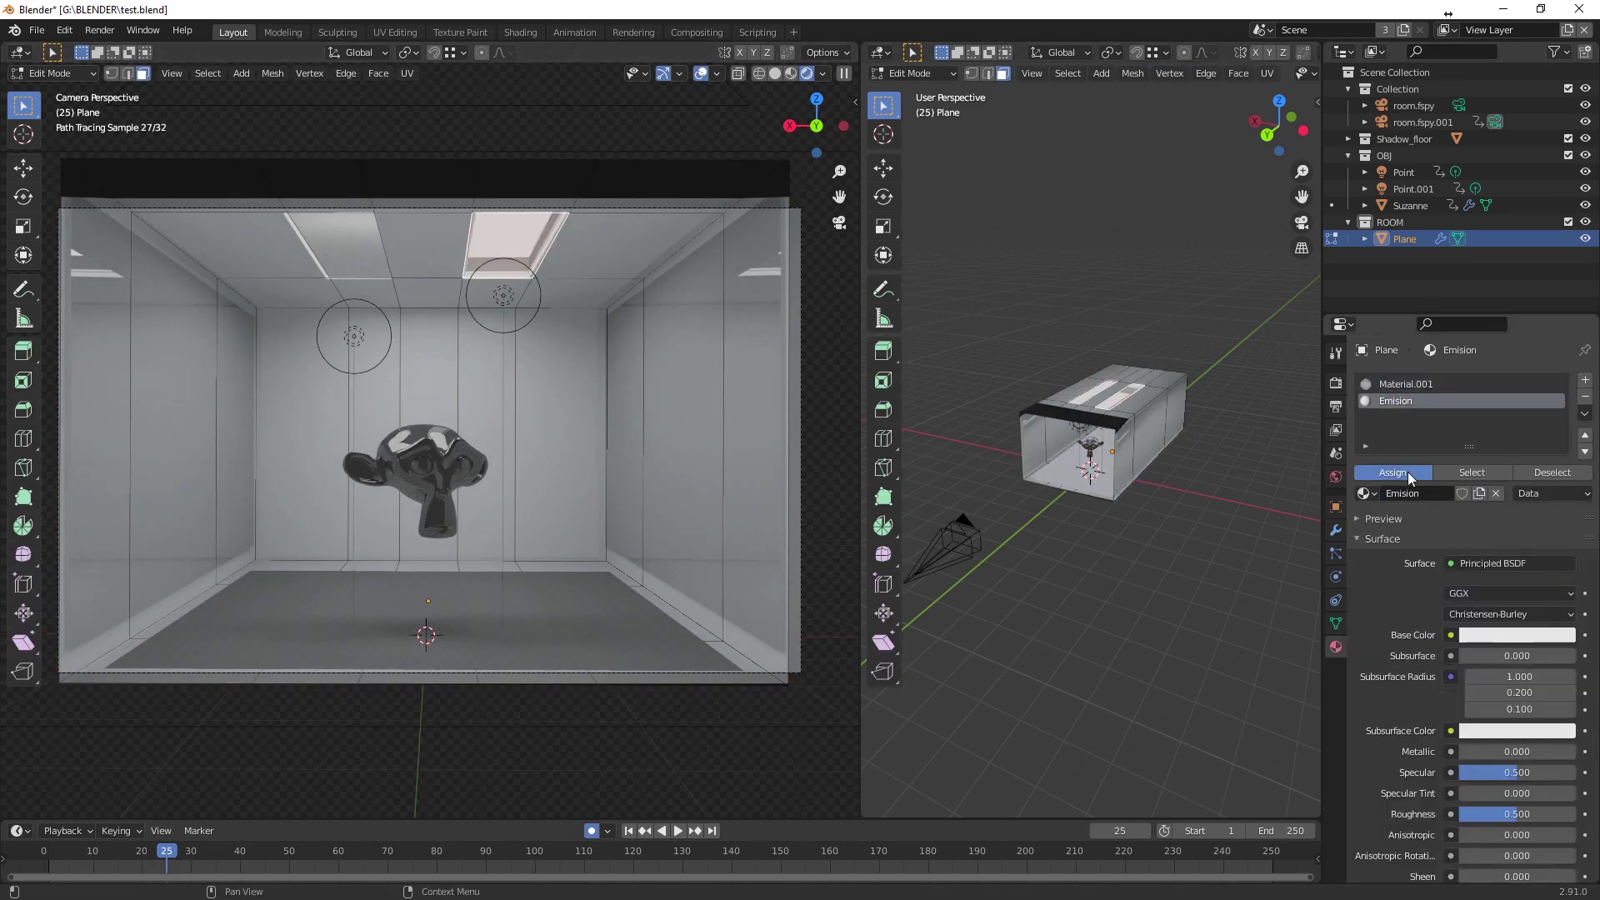
scroll(1408, 472, "down", 8)
left_click(1502, 756)
key("ctrl+v")
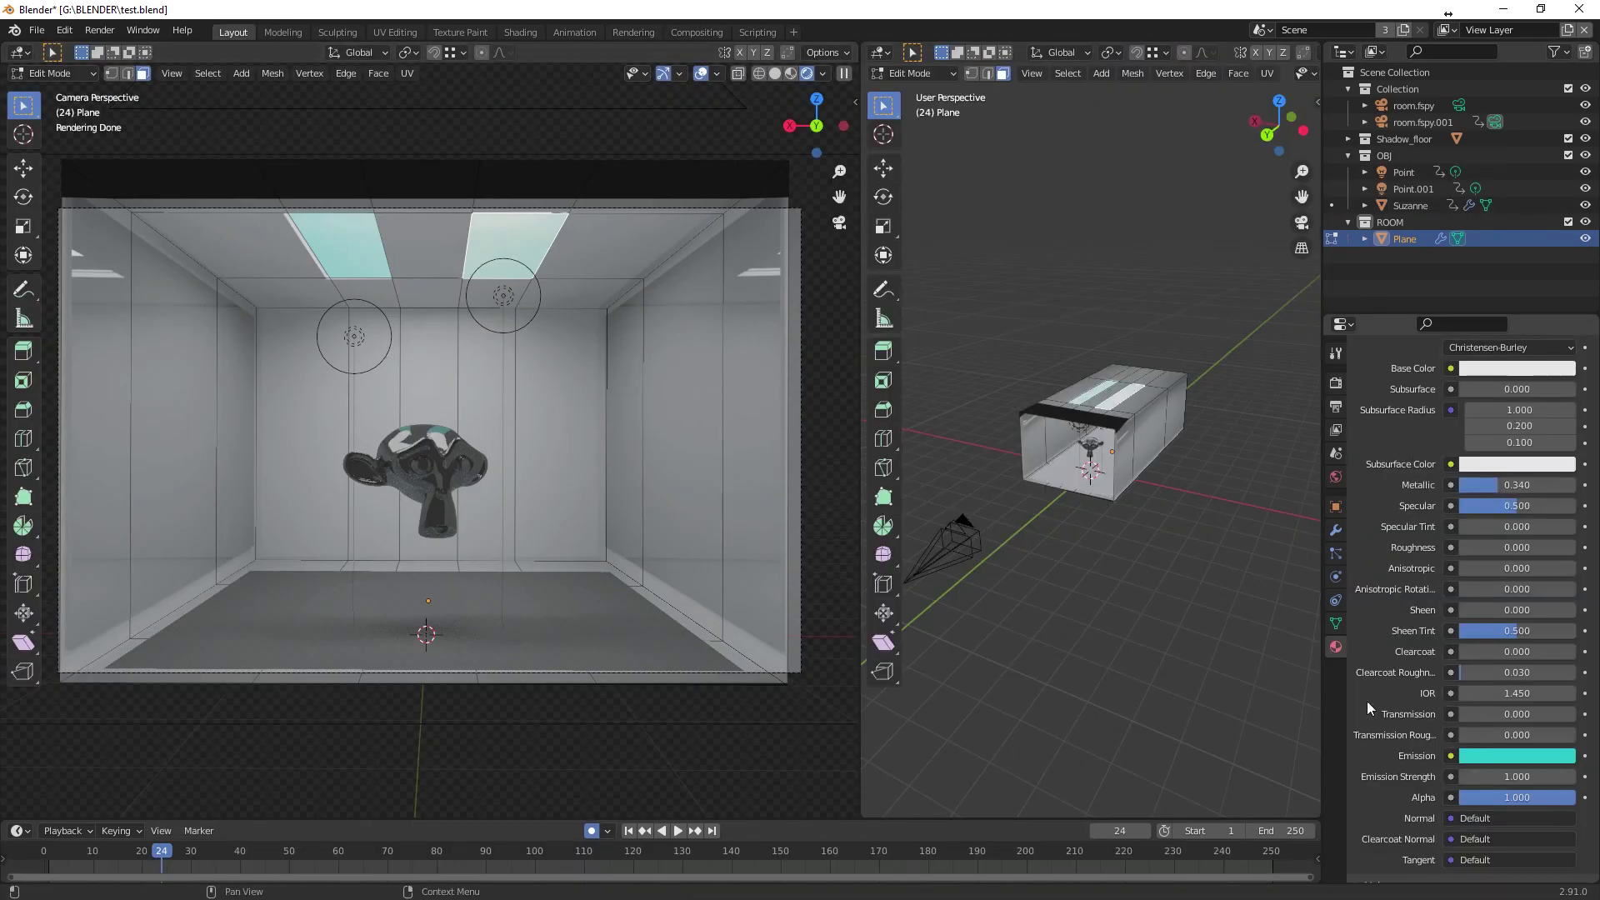
Step: Render the current camera frame with the composited monkey and the turquoise skylights
key("F12")
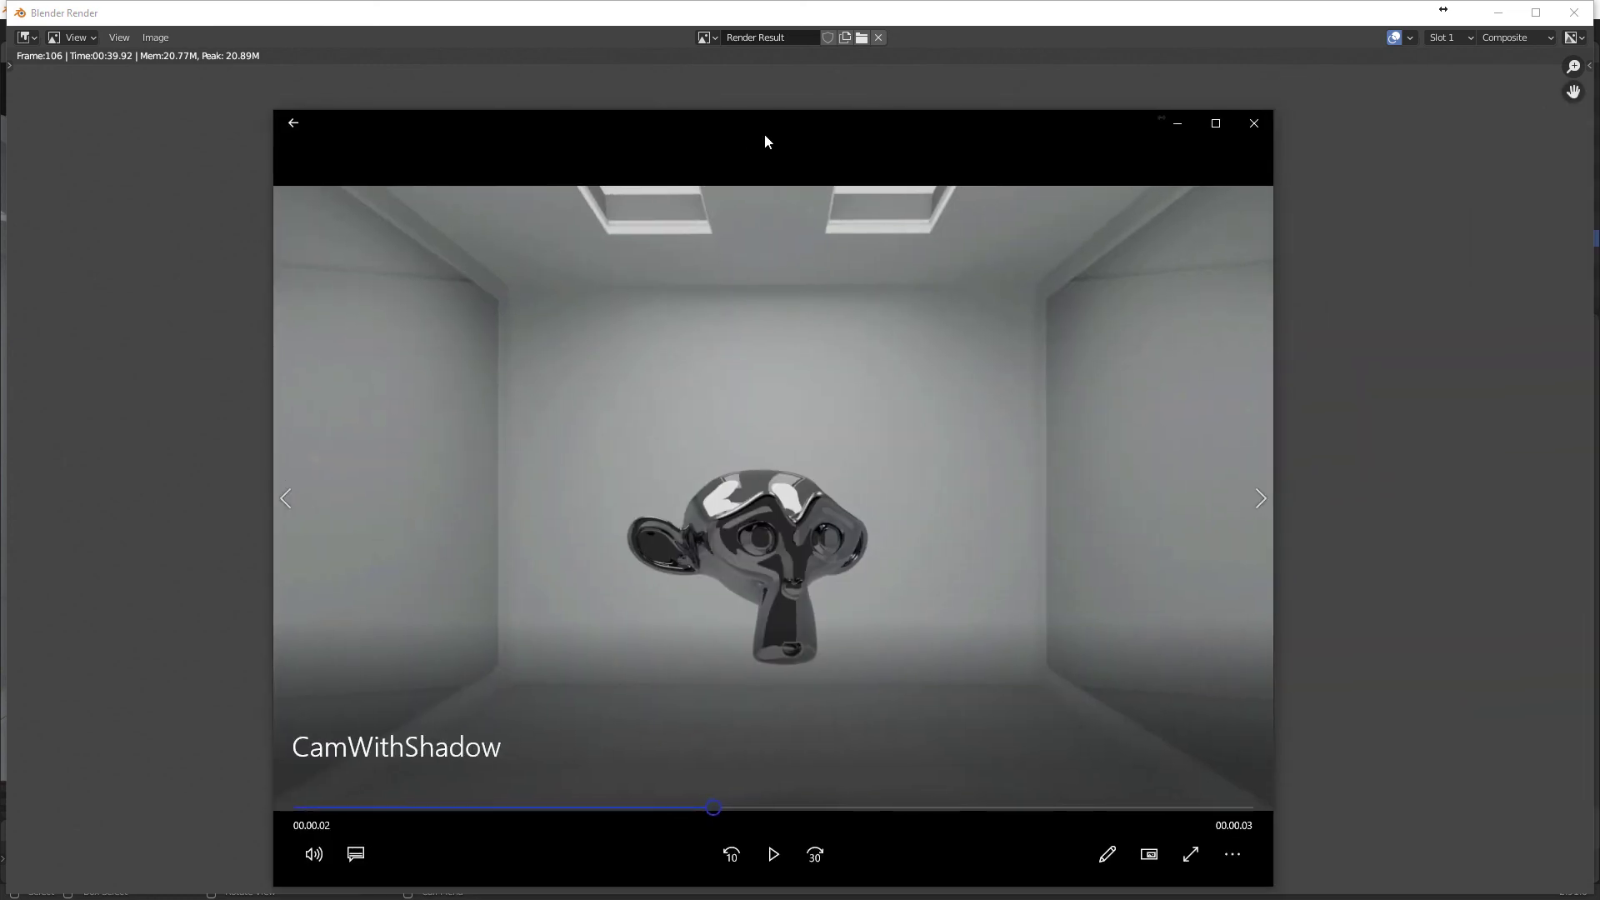
Step: Switch to the video player, maximize the CamWithShadow clip and replay it from the beginning to check the monkey and its shadow
double_click(764, 135)
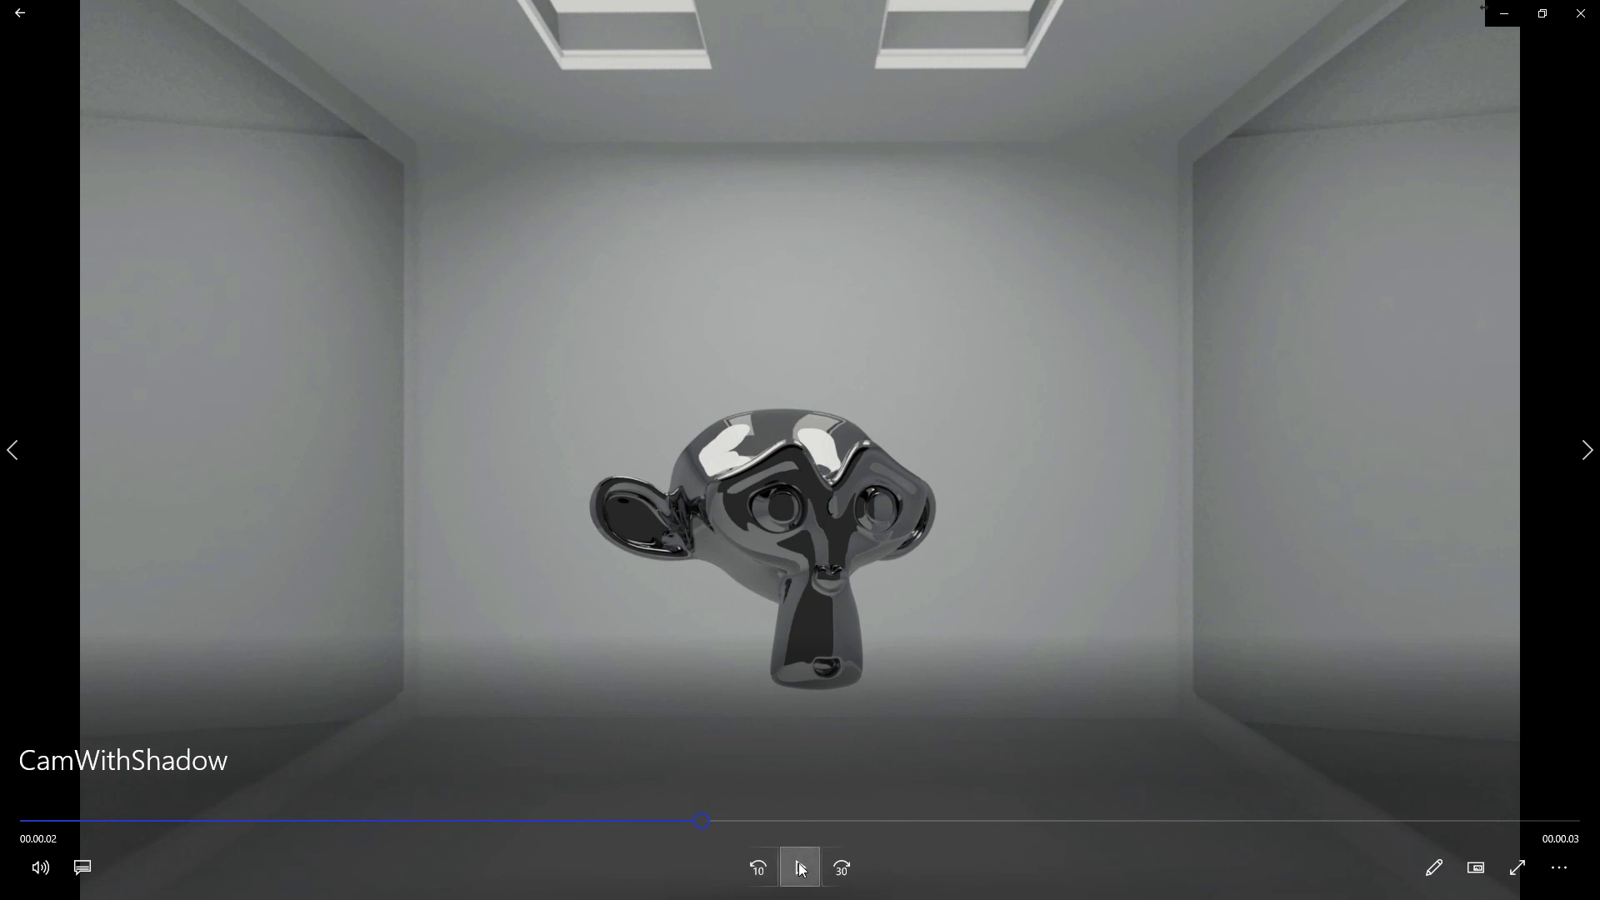
left_click_drag(696, 833, 116, 821)
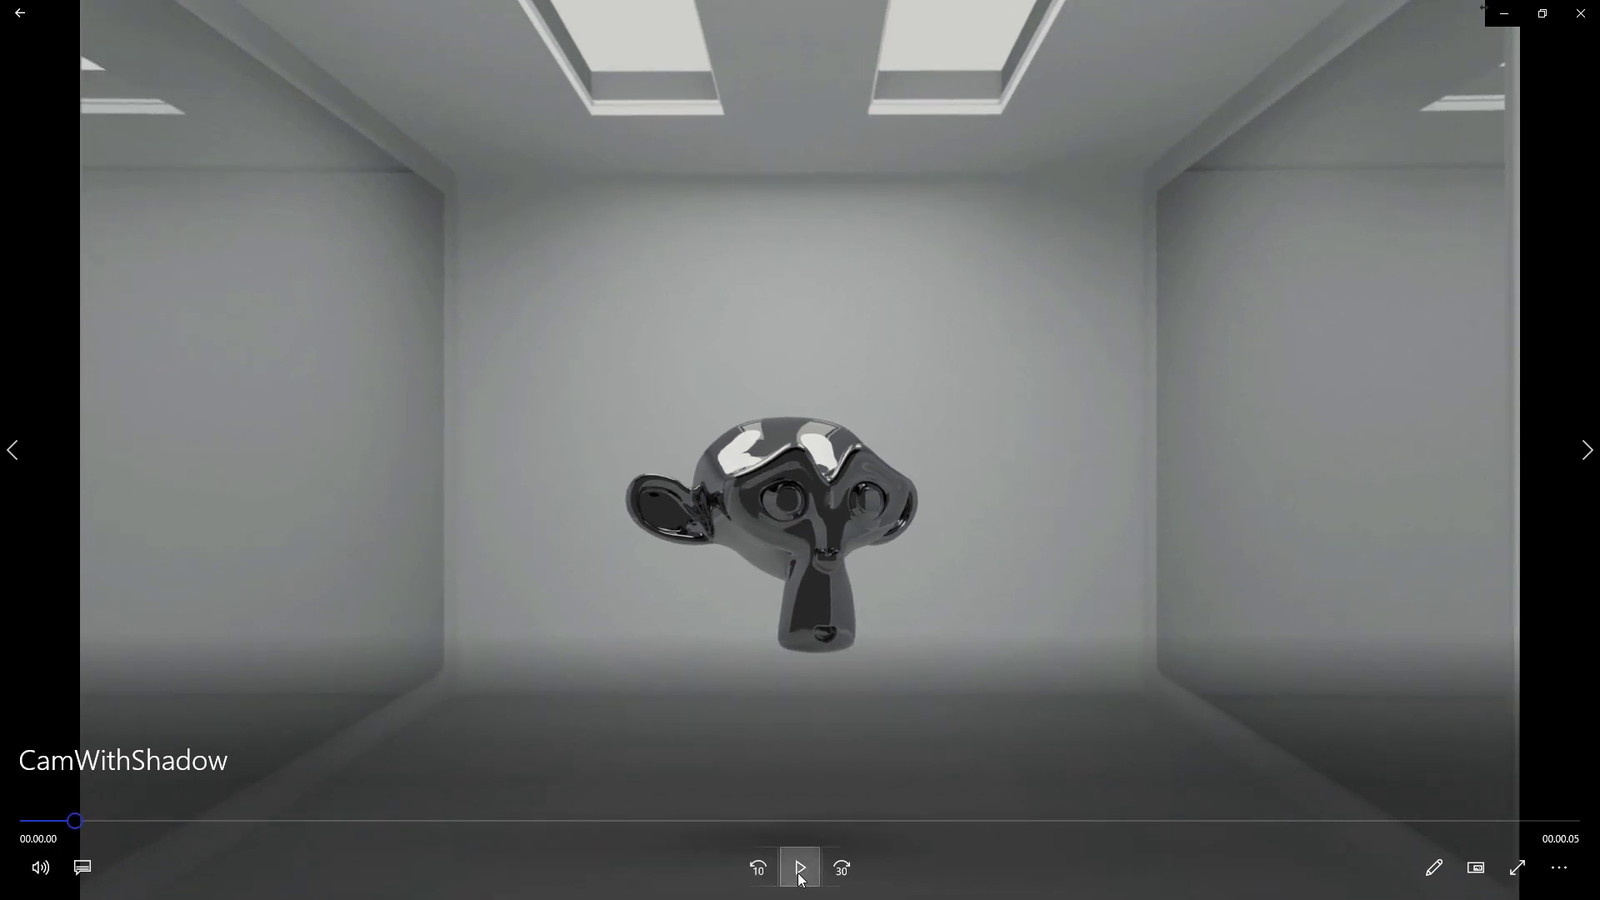
left_click(800, 867)
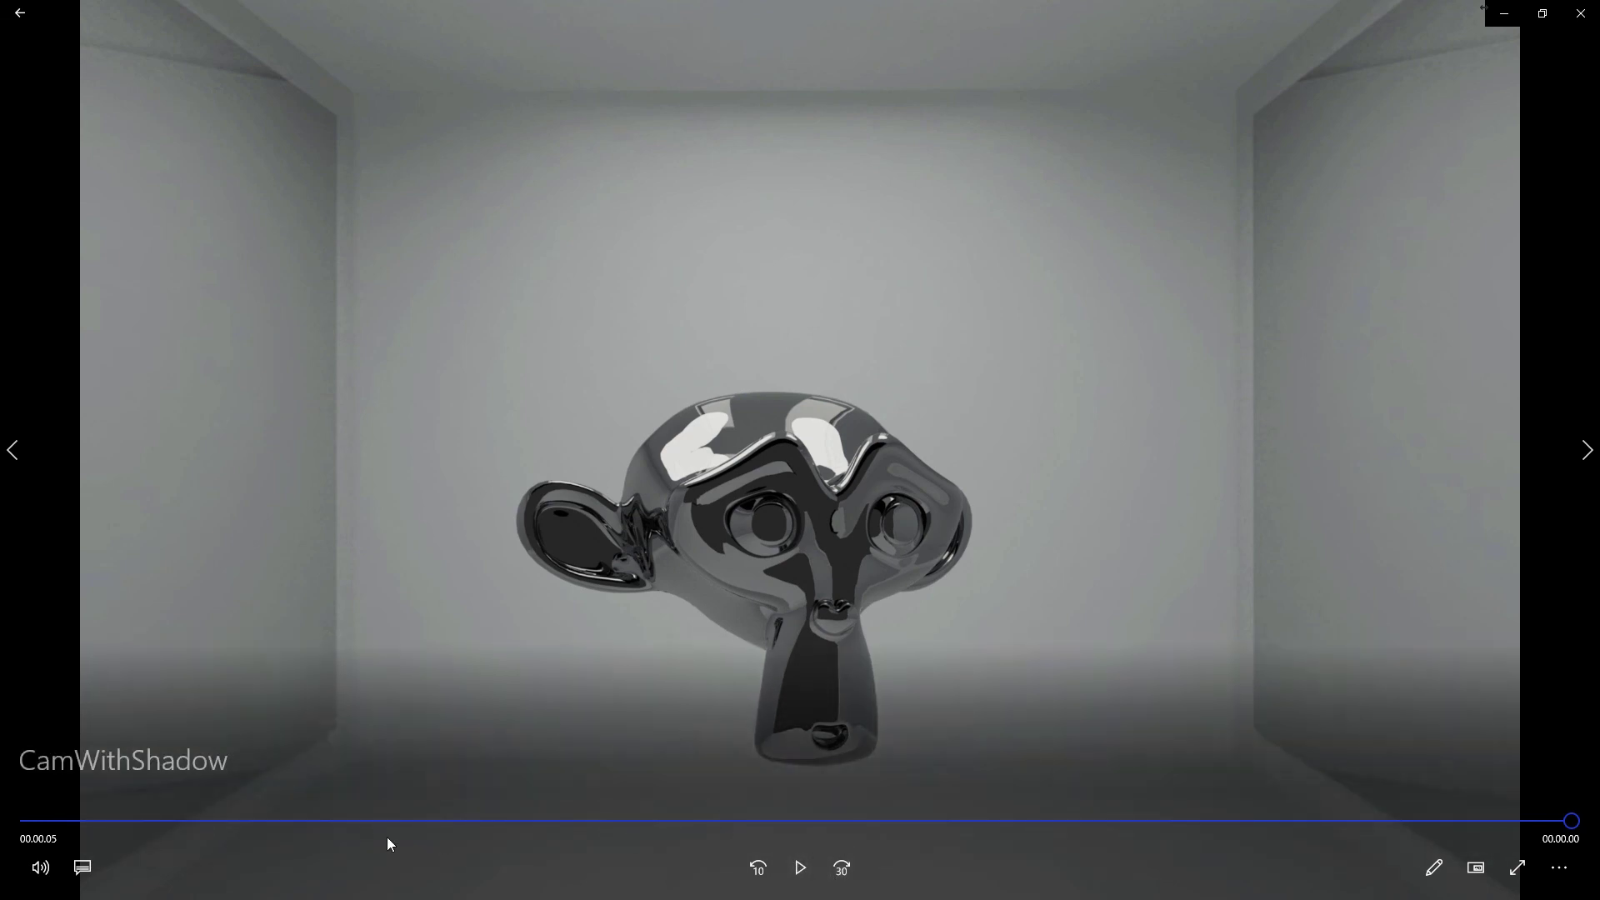
left_click(33, 820)
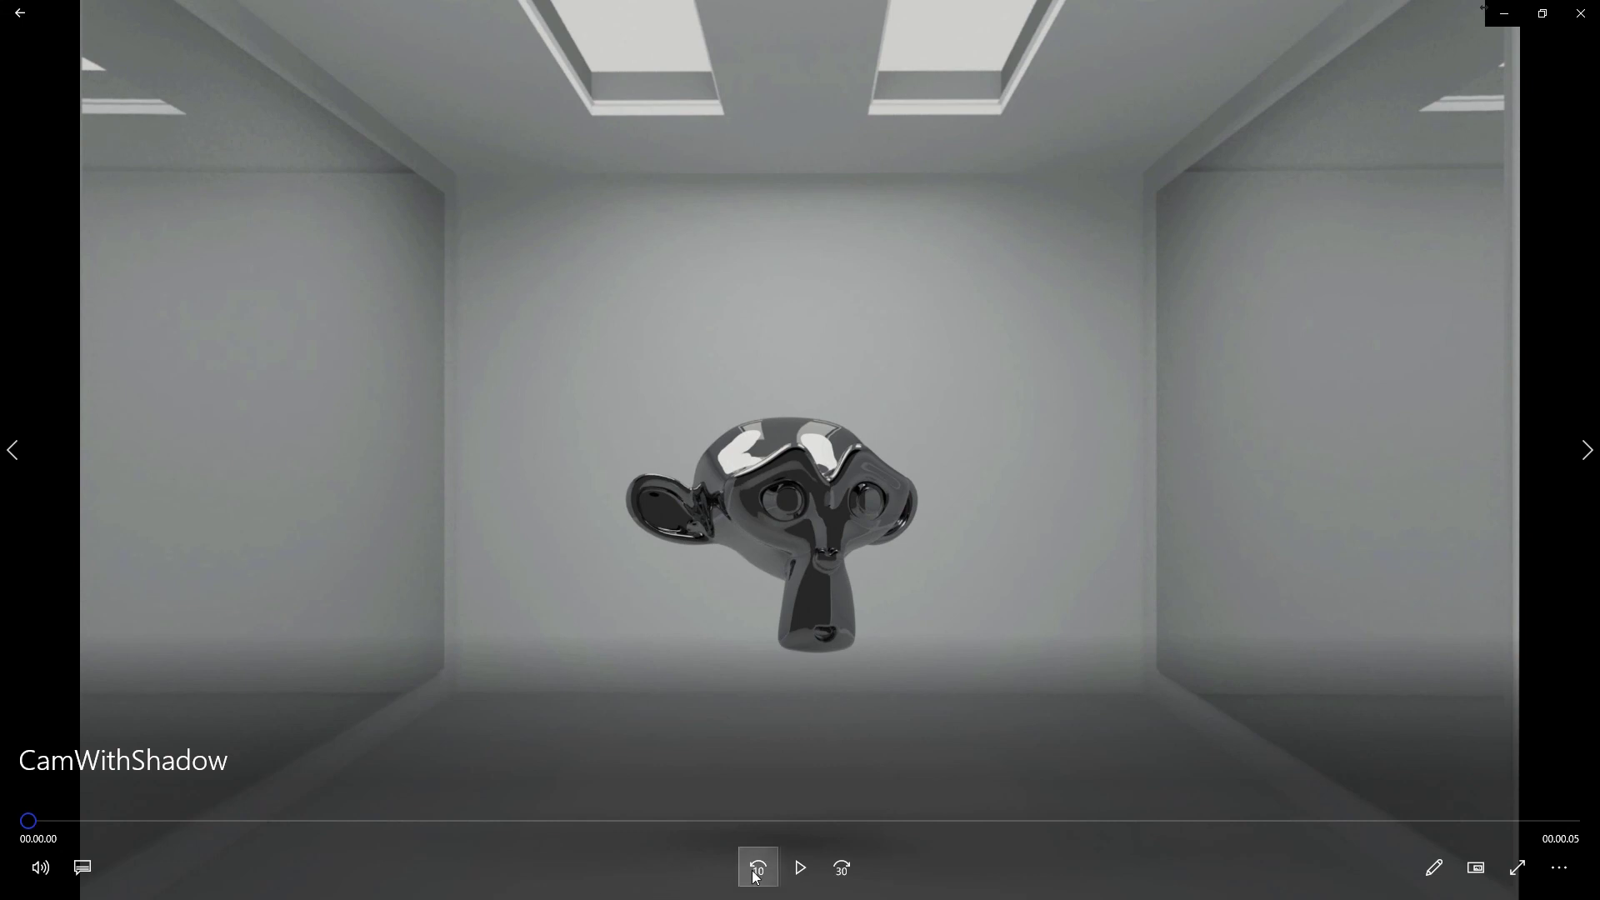
left_click(810, 873)
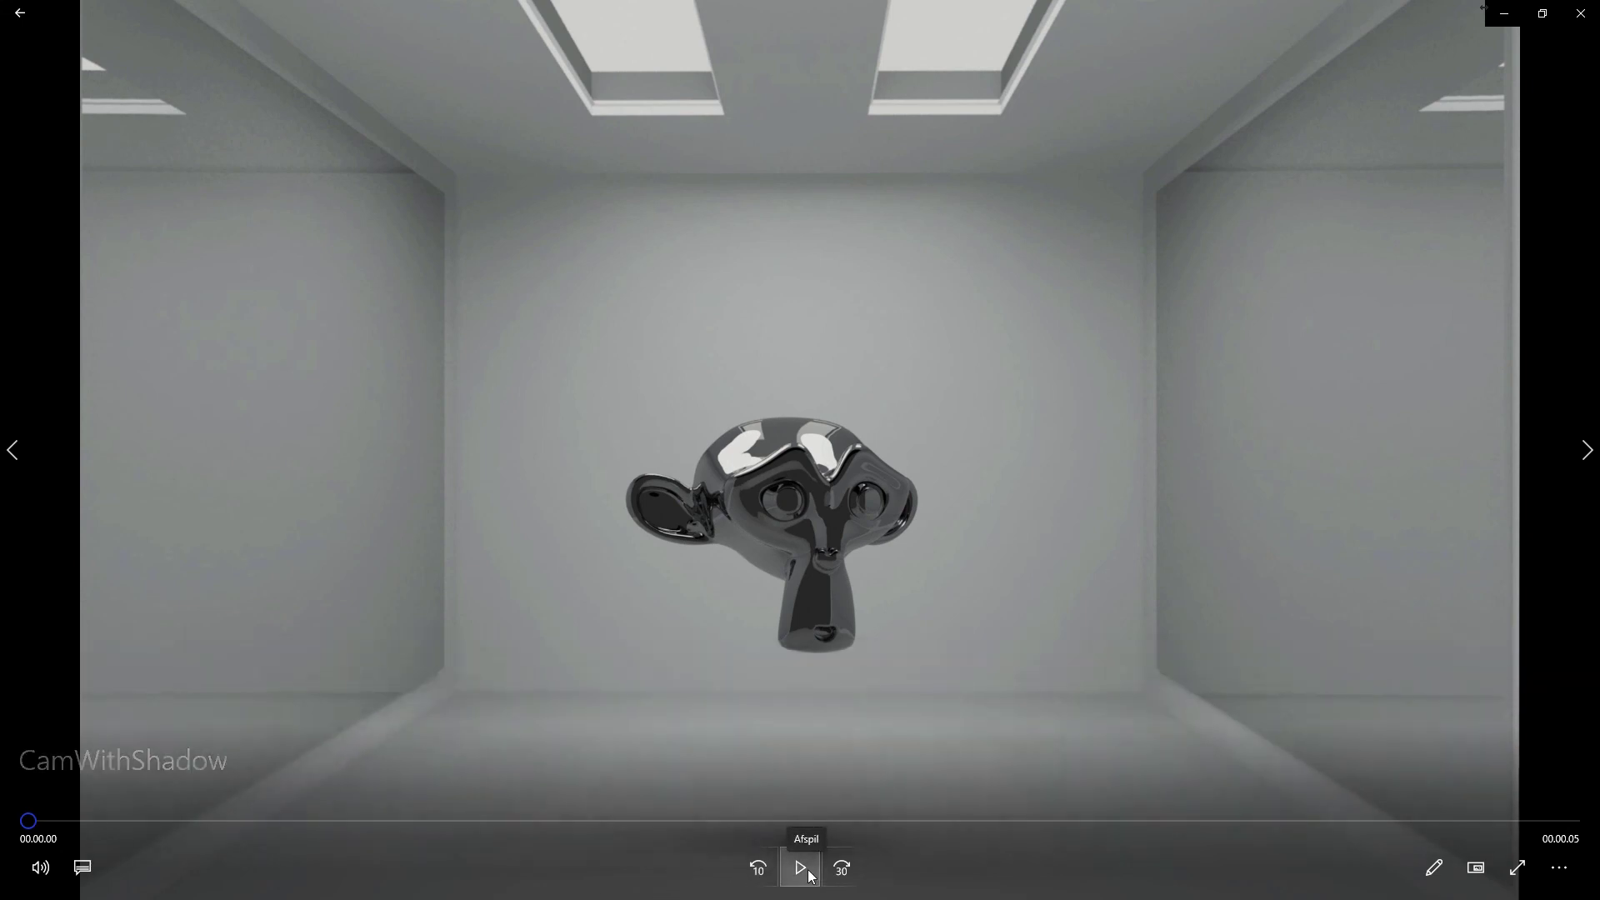